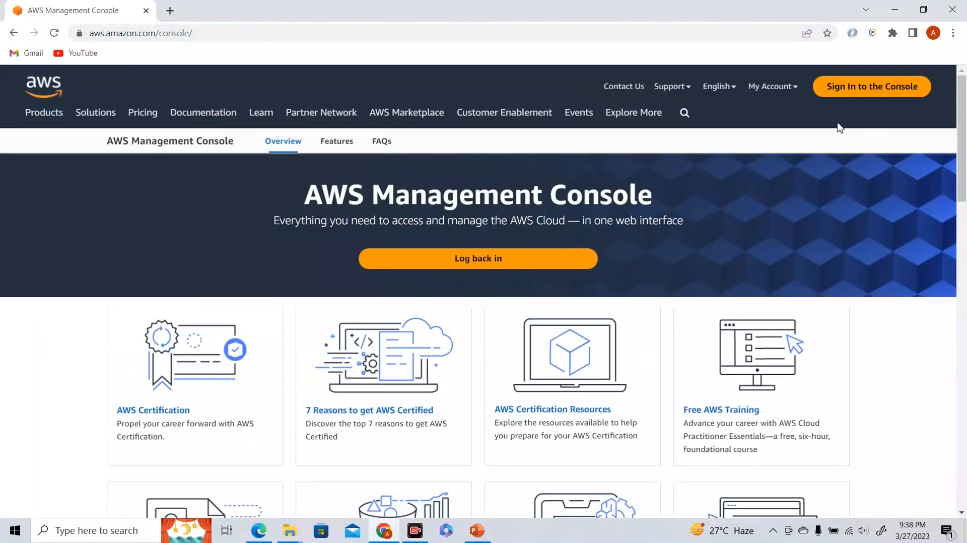
- Sign in to the AWS Management Console as an IAM user with the saved account credentials
click(870, 88)
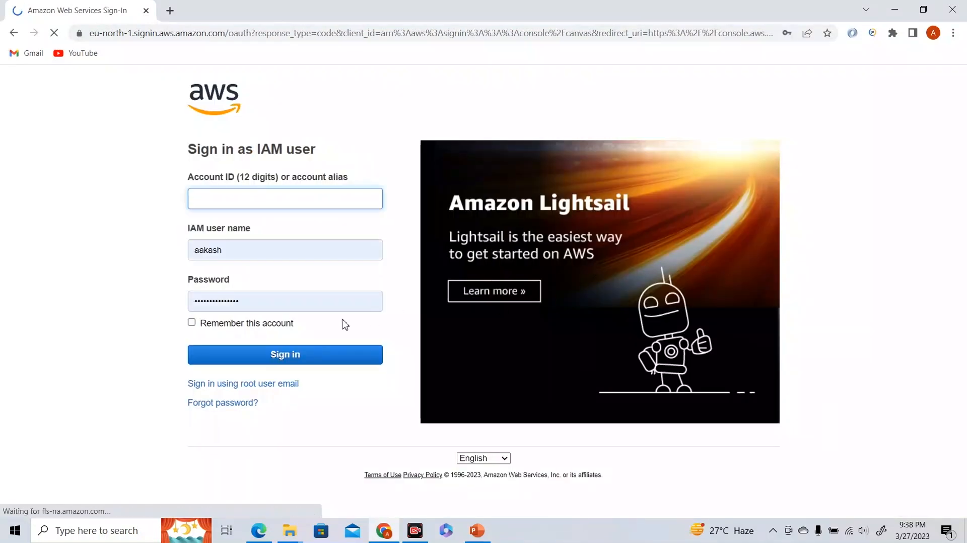
click(287, 228)
click(285, 354)
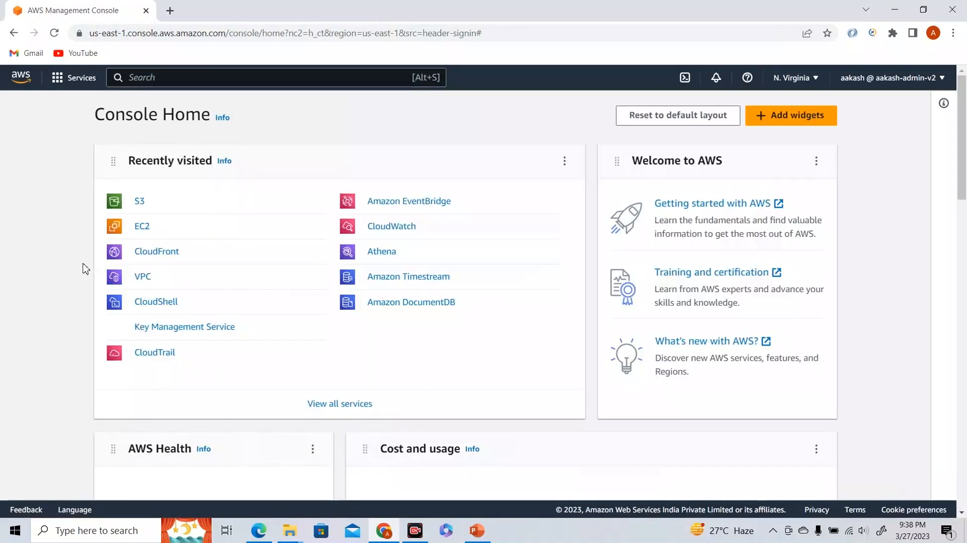
- Search the AWS services for lambda and open the Lambda service
click(190, 86)
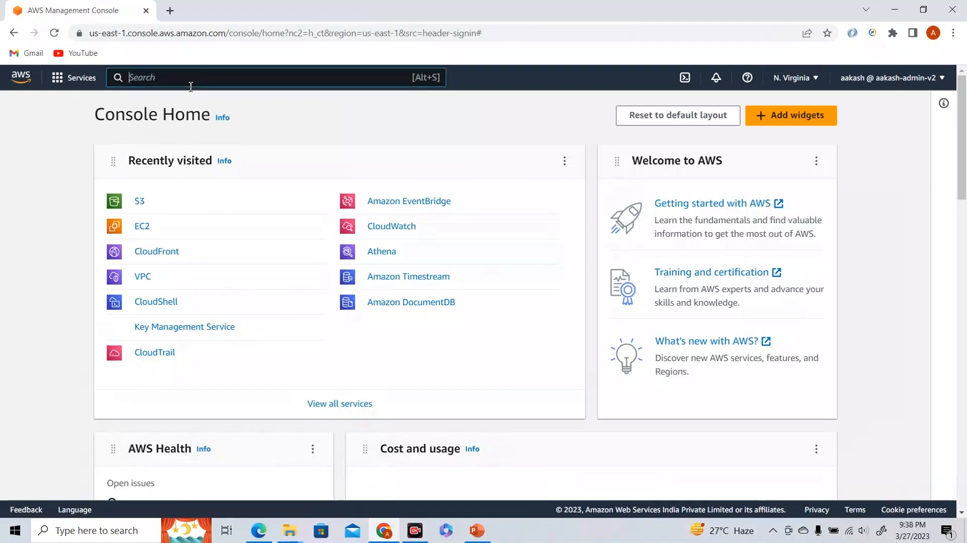
text(lambdea)
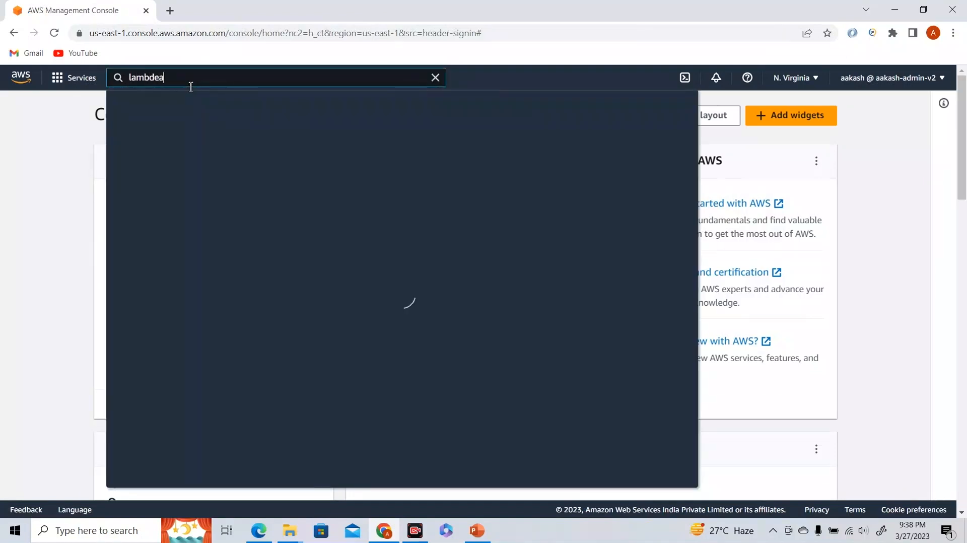
key(BackSpace)
key(BackSpace)
text(a)
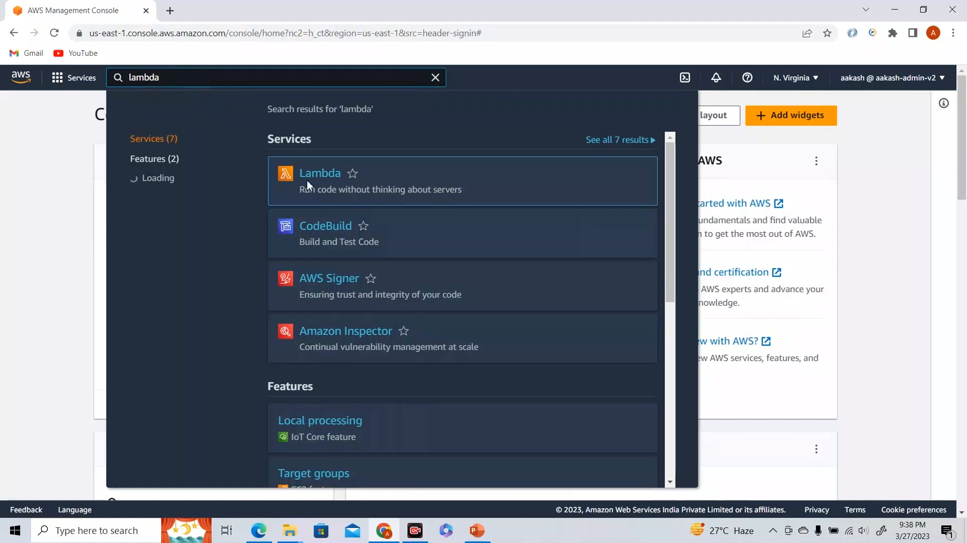
click(319, 179)
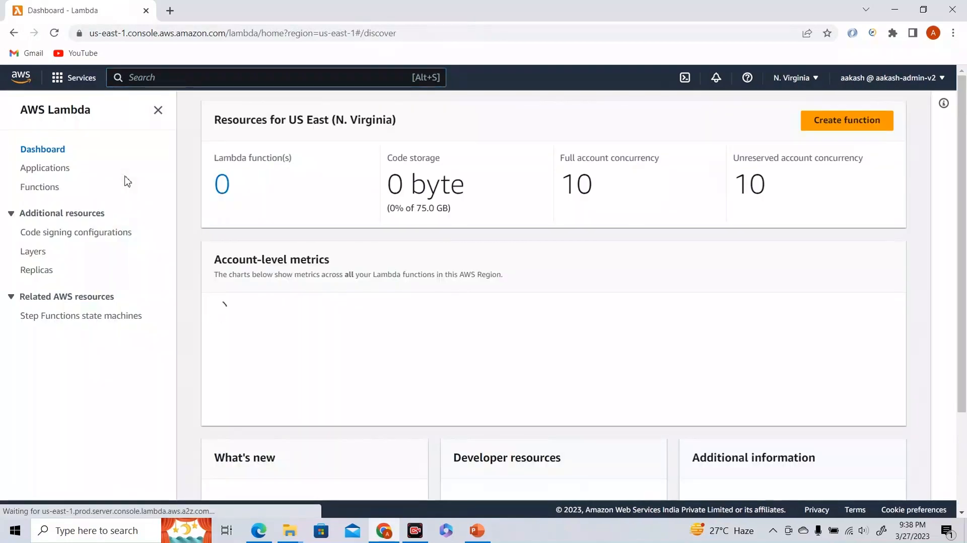
- Start creating a new Lambda function and choose Use a blueprint as the creation method
scroll(127, 182, down, 3)
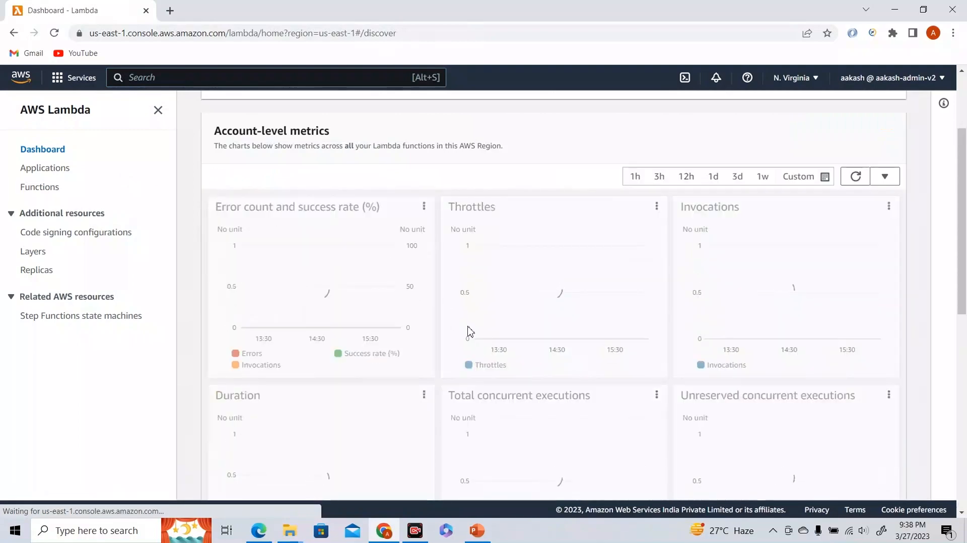
scroll(474, 333, up, 3)
scroll(542, 304, down, 14)
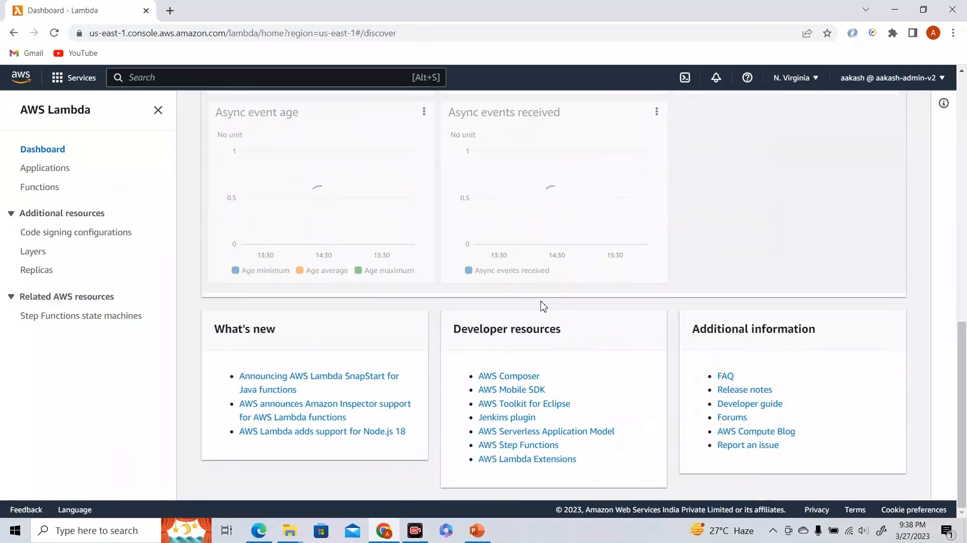
scroll(589, 310, up, 12)
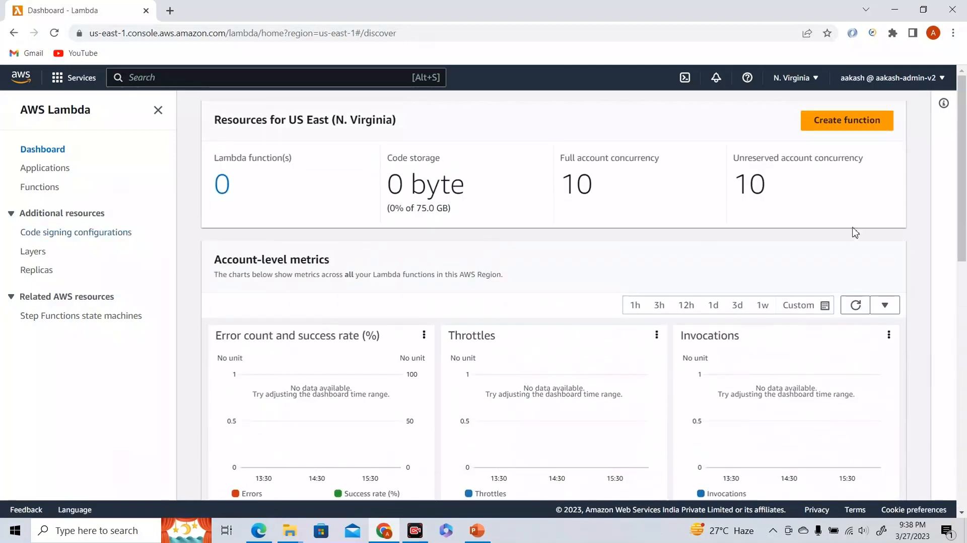
click(865, 119)
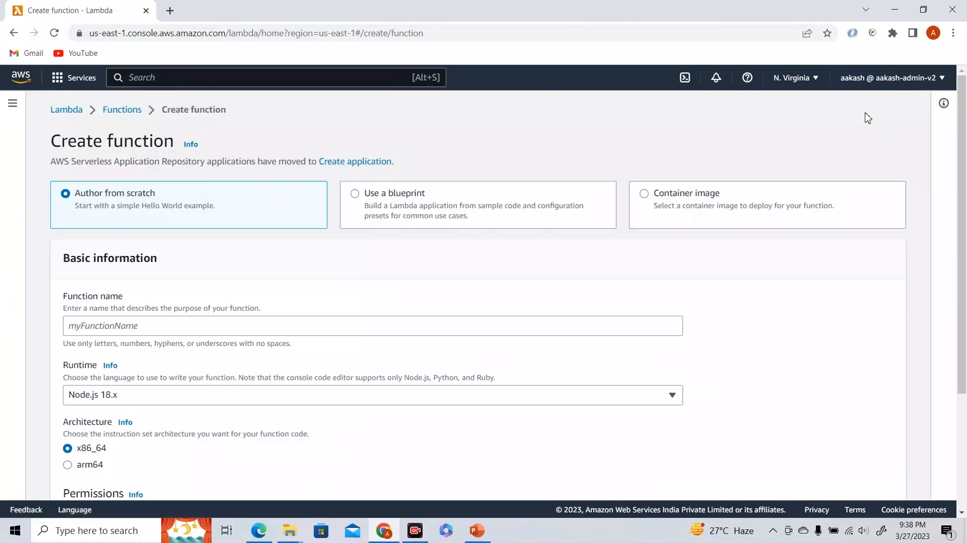
click(428, 204)
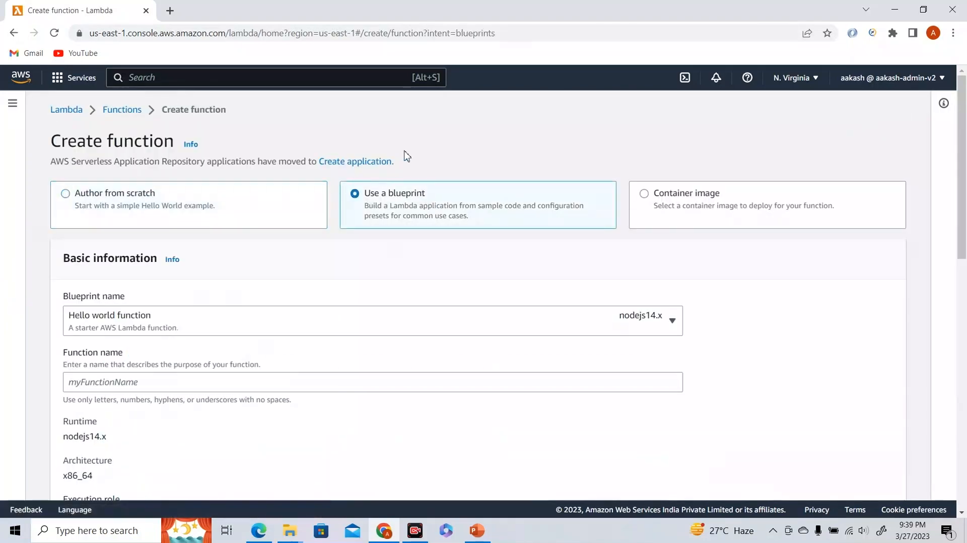
click(142, 212)
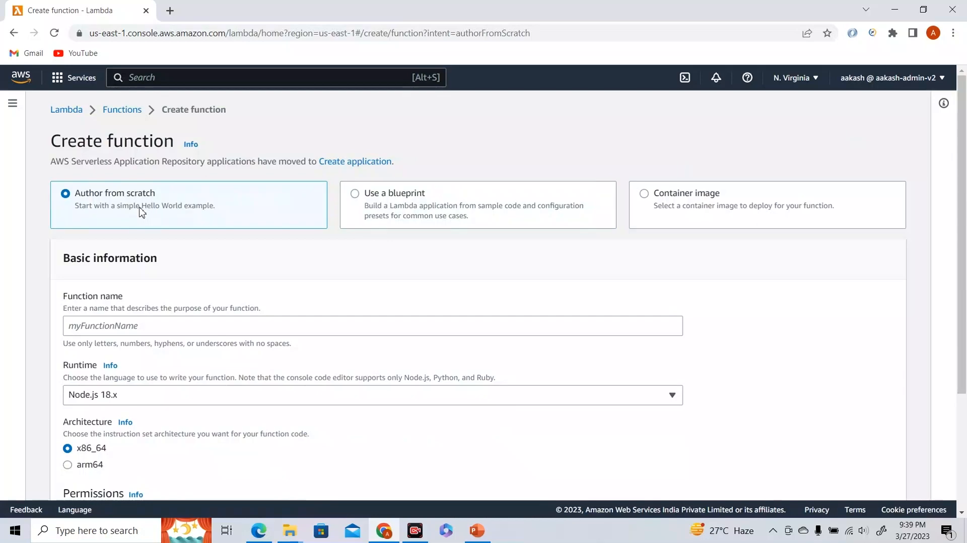
click(429, 215)
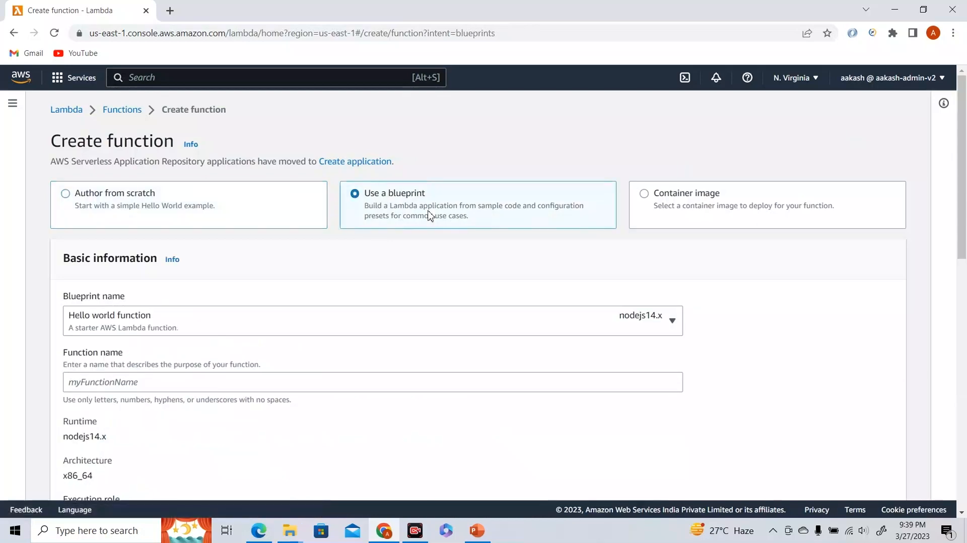
- Browse the available blueprints and select the Hello world function blueprint for nodejs14.x
scroll(429, 215, down, 3)
click(574, 198)
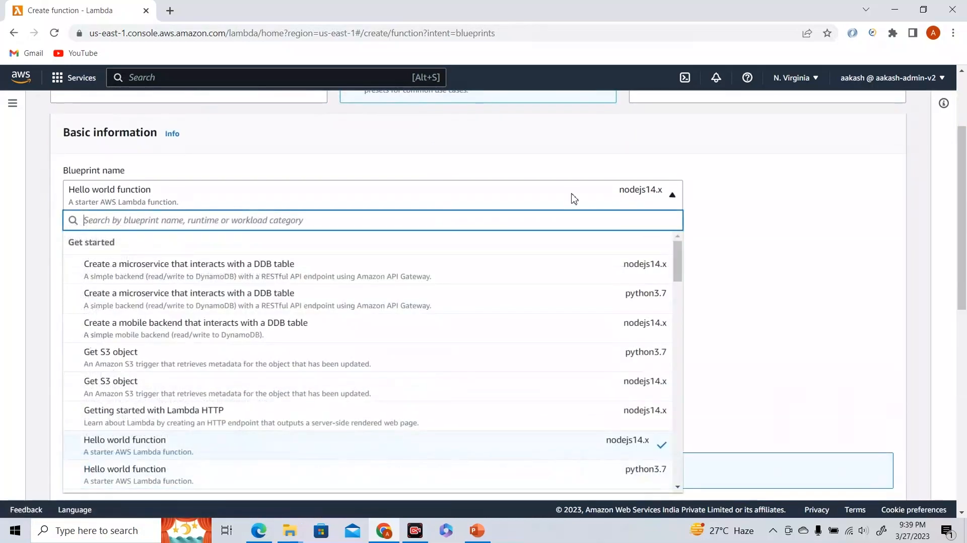
scroll(892, 186, down, 3)
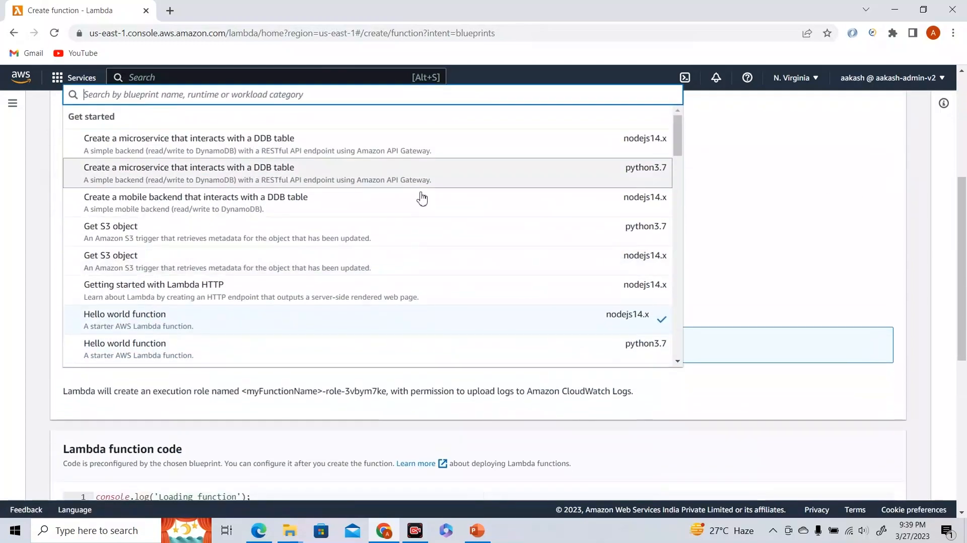
scroll(492, 323, up, 3)
scroll(537, 276, down, 8)
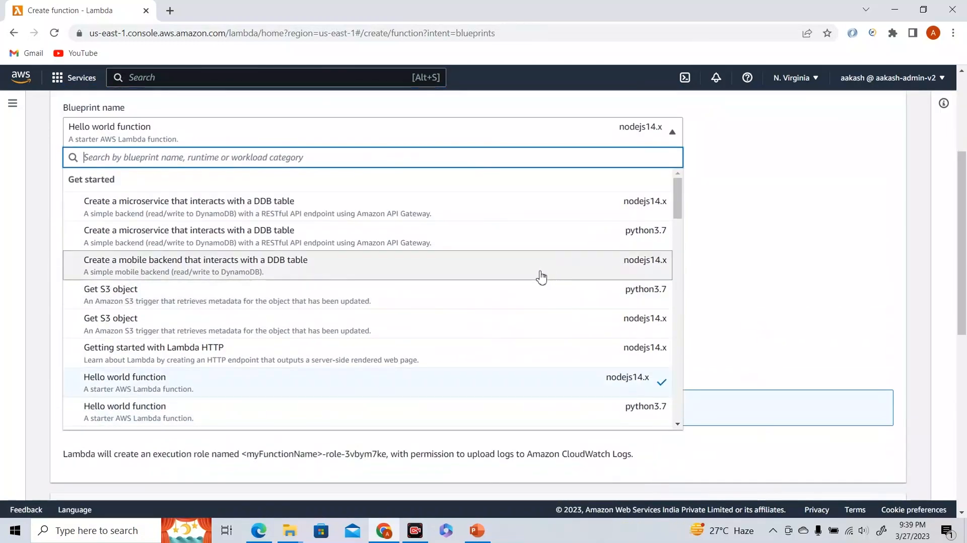
scroll(542, 277, down, 15)
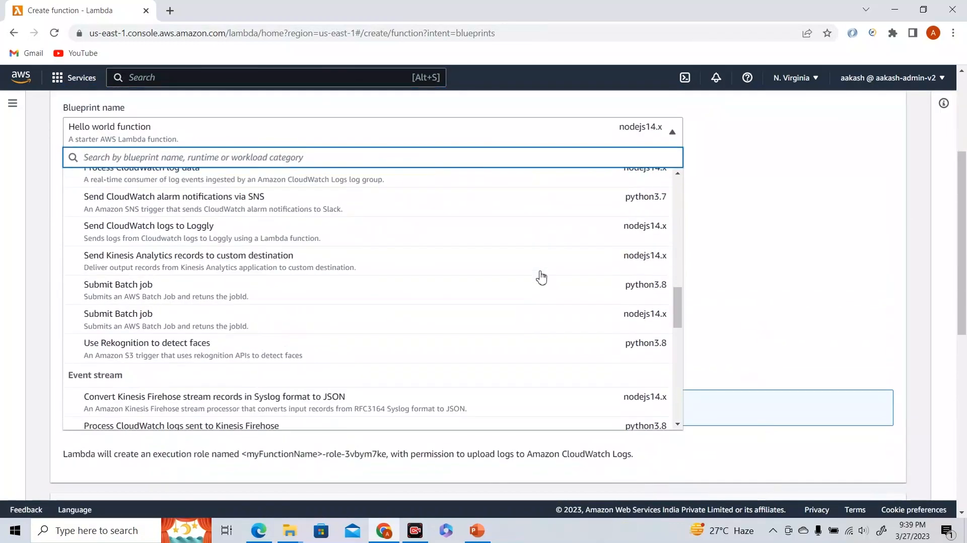
scroll(541, 277, down, 3)
scroll(541, 277, up, 10)
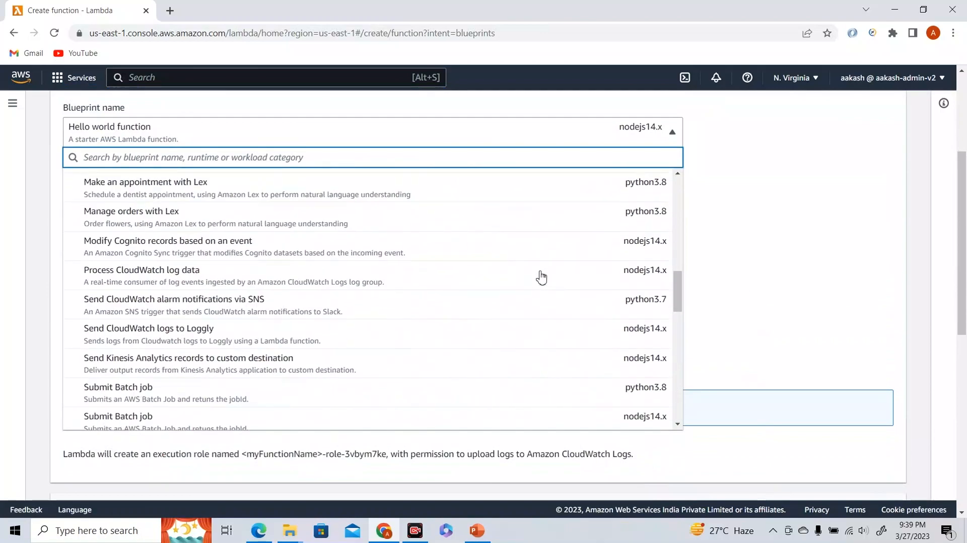
scroll(542, 277, up, 5)
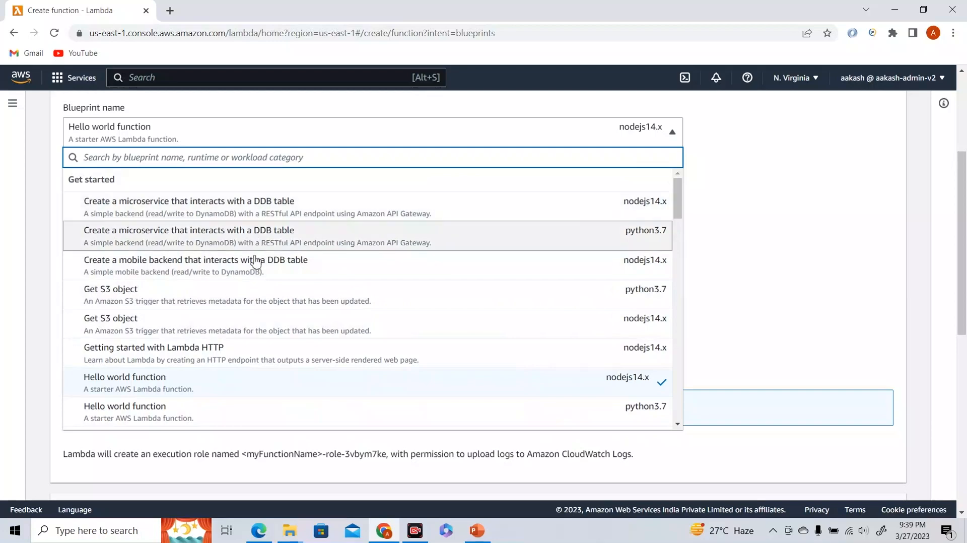
scroll(272, 216, up, 1)
scroll(272, 217, down, 1)
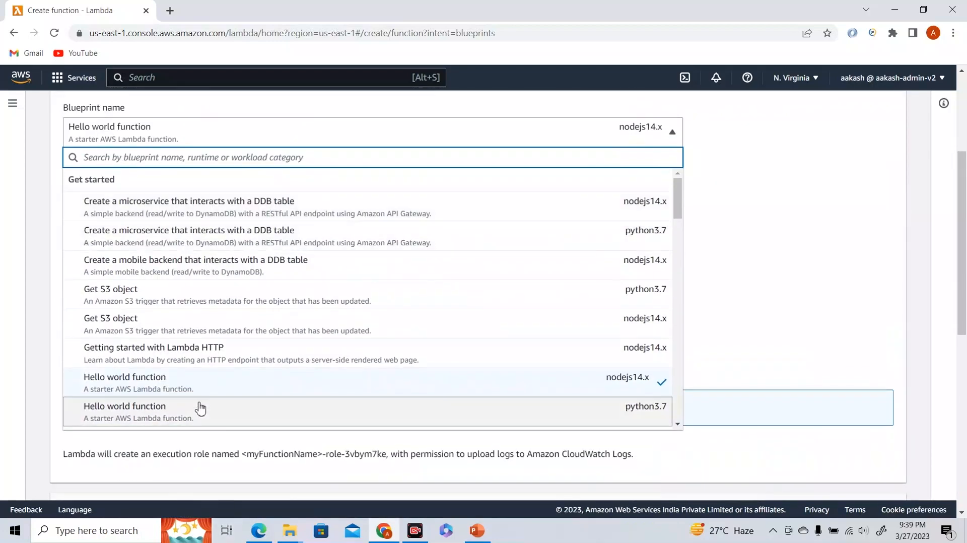
scroll(255, 398, down, 1)
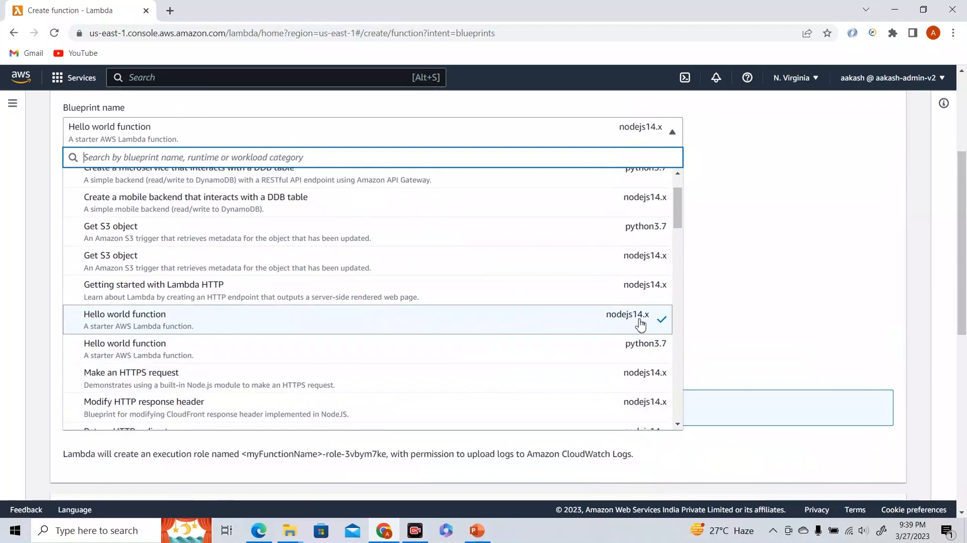
click(522, 328)
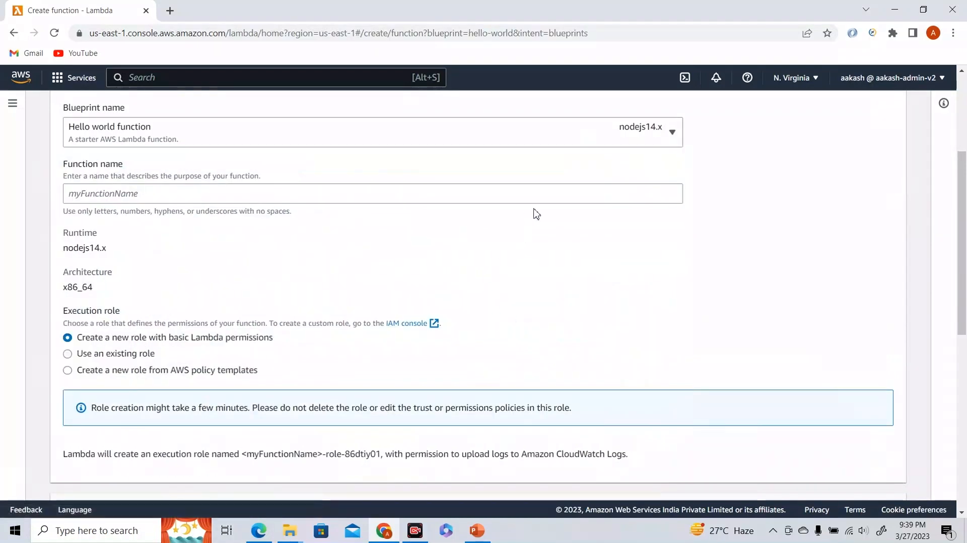
- Name the new function example-function
click(600, 192)
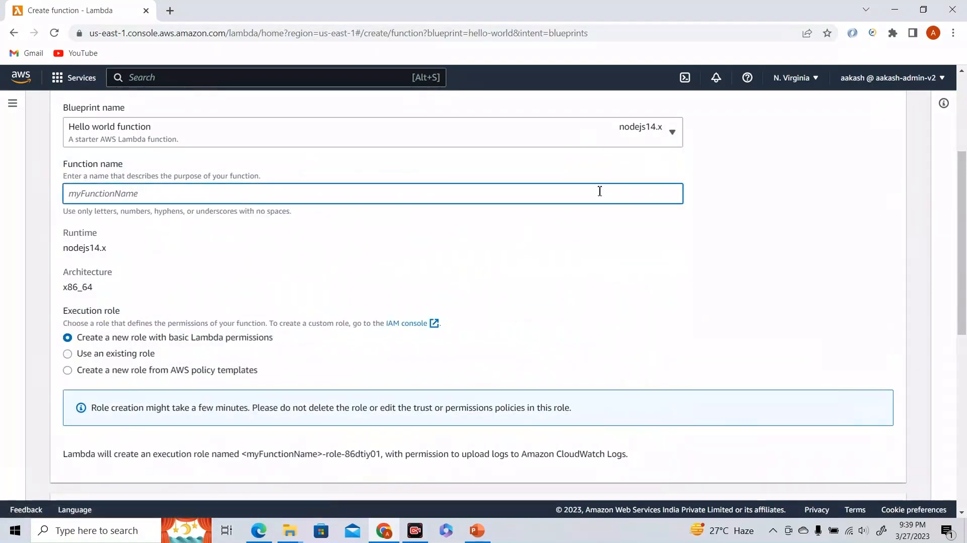
text(exampl;e)
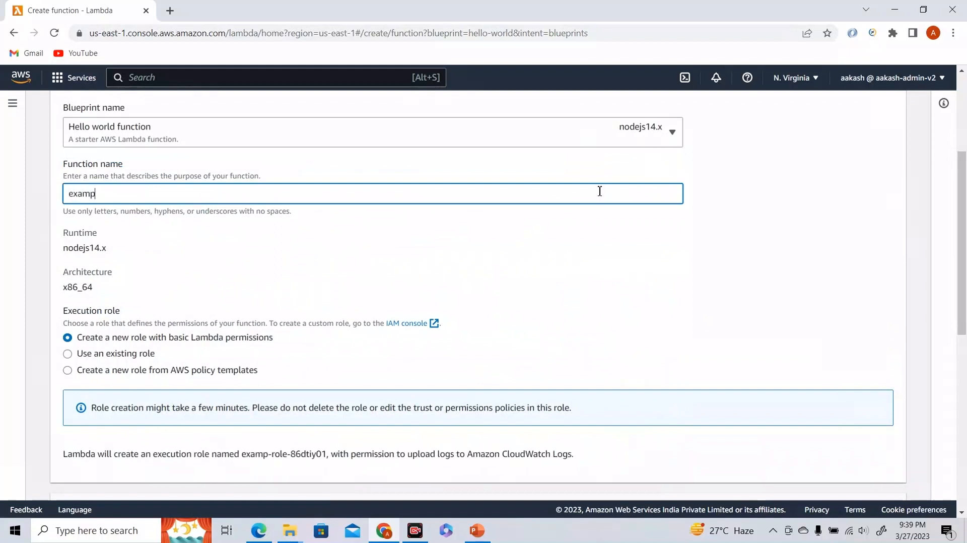
key(BackSpace)
key(BackSpace)
text(e)
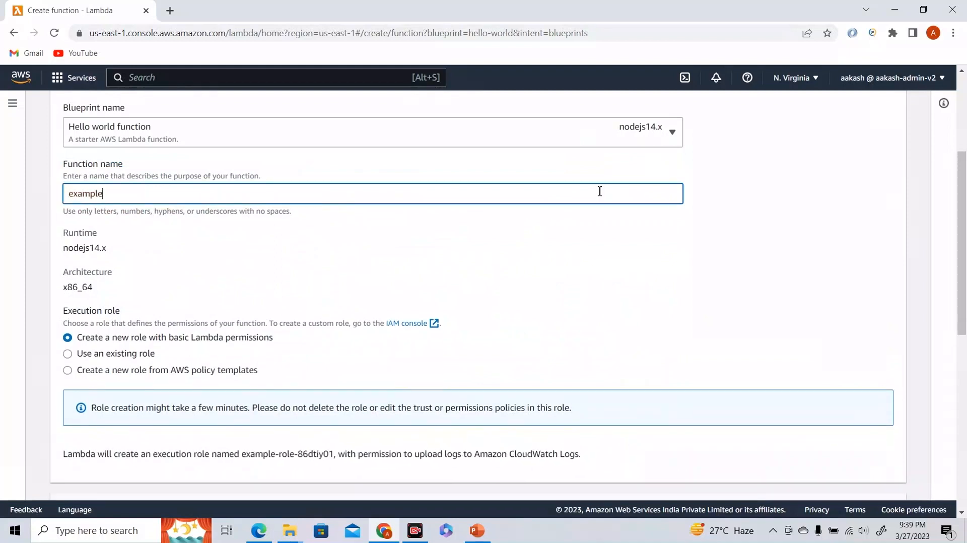
text(-function)
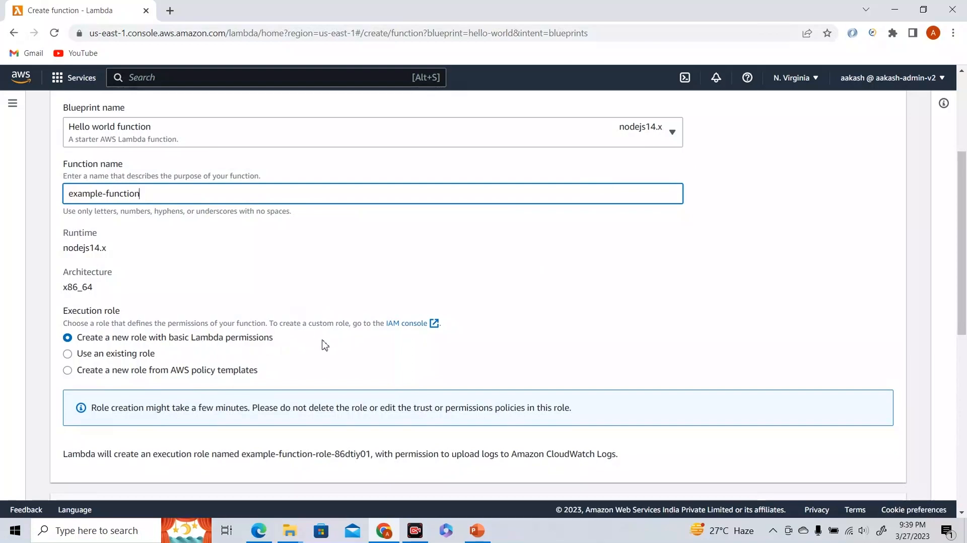
- Check the existing roles offered for execution and return the choice to Create a new role with basic Lambda permissions
scroll(639, 268, down, 5)
scroll(140, 221, up, 2)
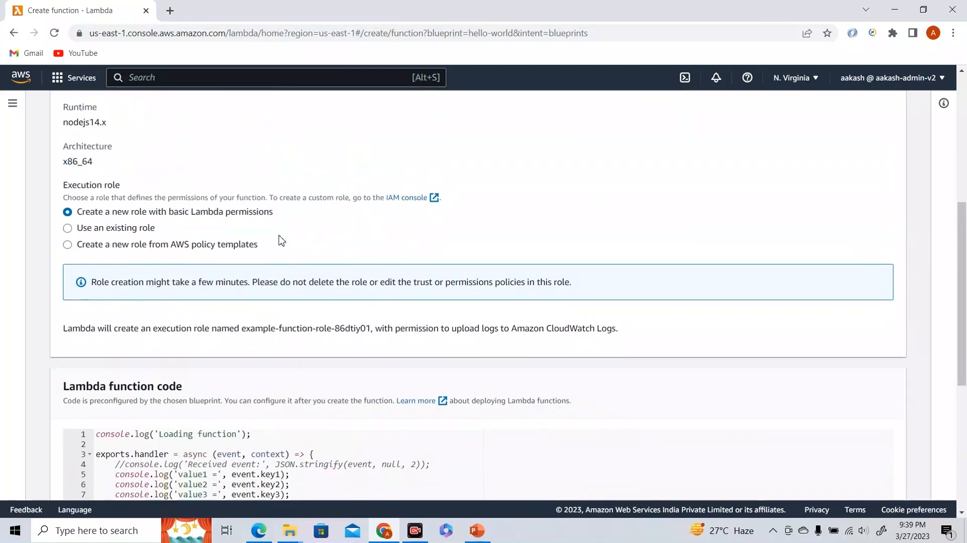
click(114, 228)
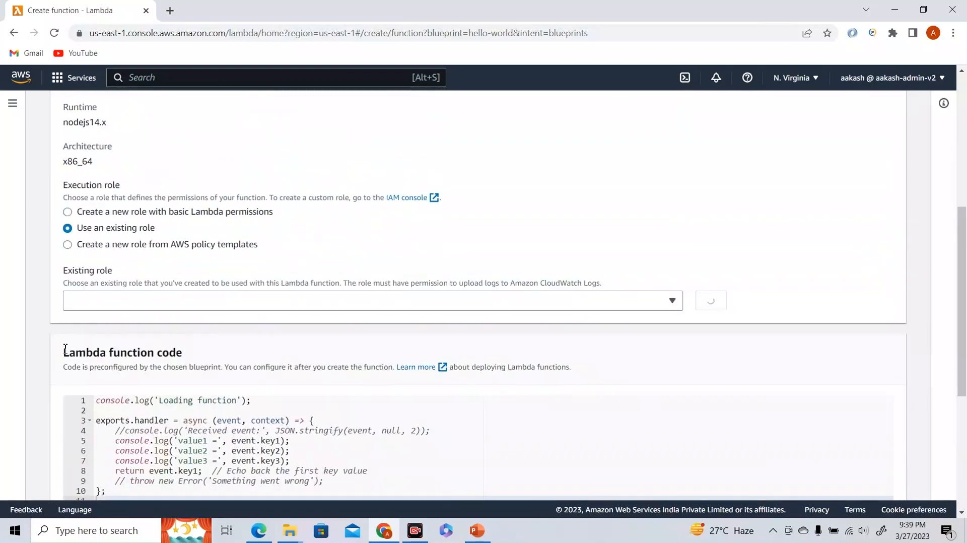
click(160, 301)
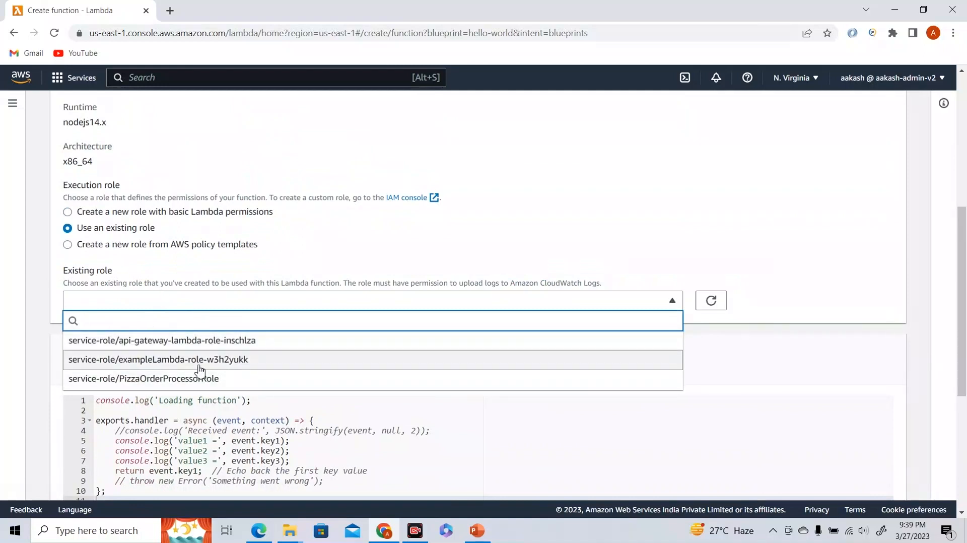
click(255, 299)
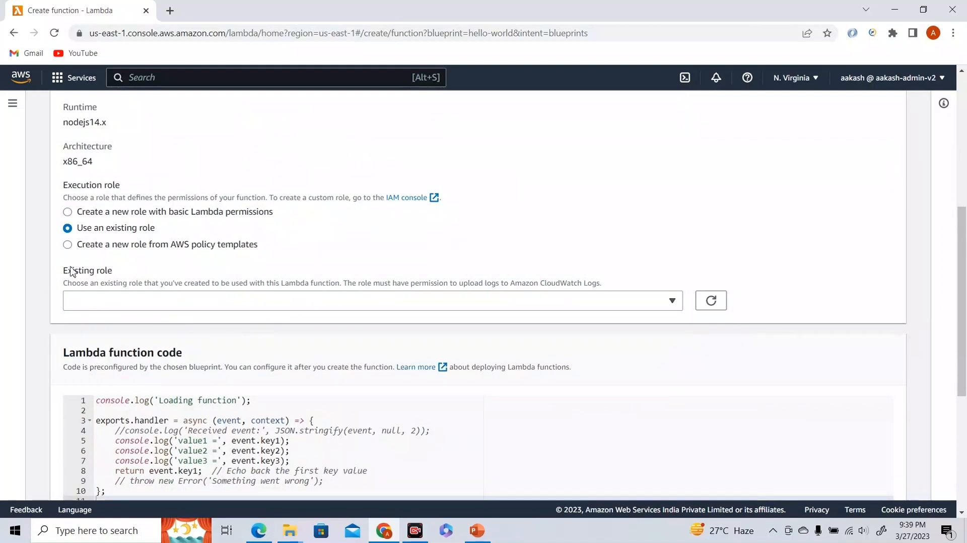
click(71, 212)
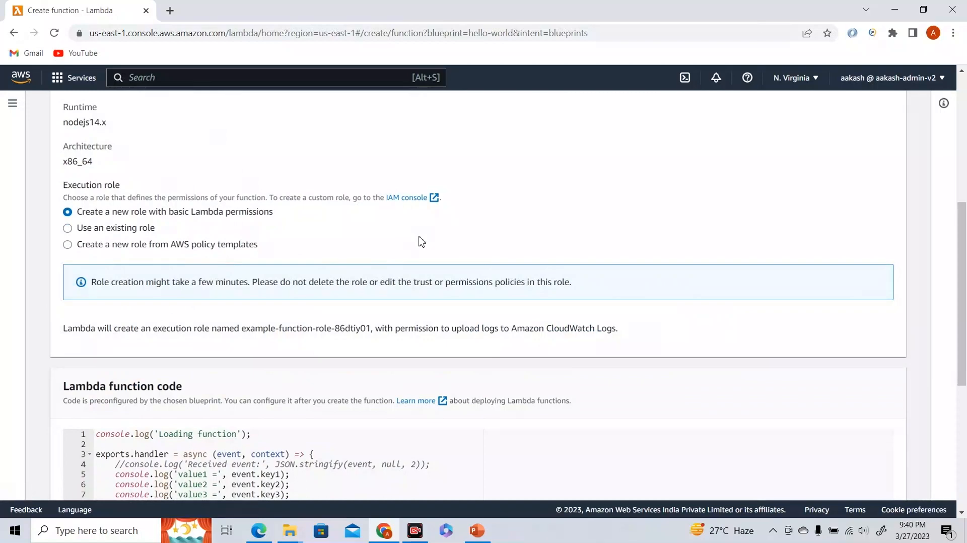
- Review the function settings and the preconfigured blueprint code, and create the function
scroll(895, 281, up, 5)
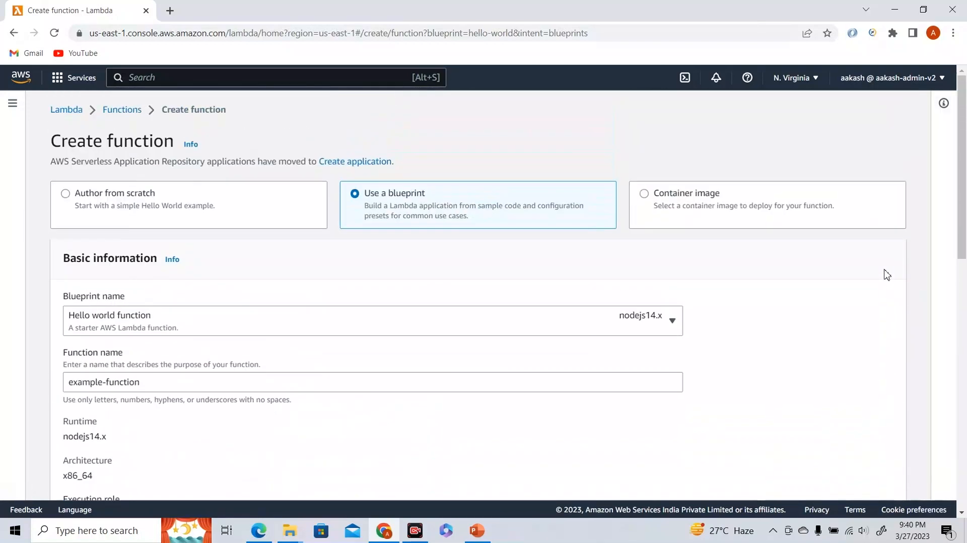
scroll(885, 275, down, 3)
scroll(885, 275, down, 2)
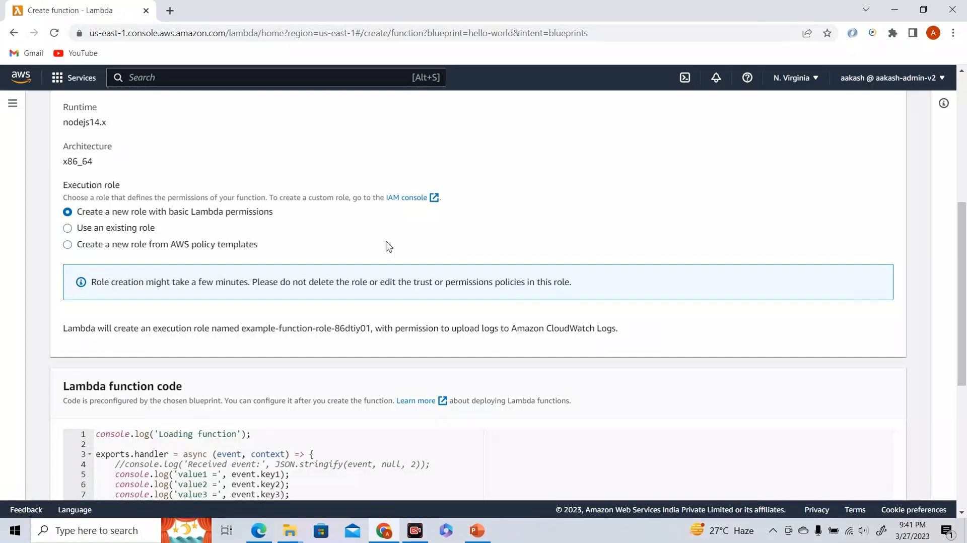
scroll(389, 246, down, 4)
scroll(530, 248, down, 2)
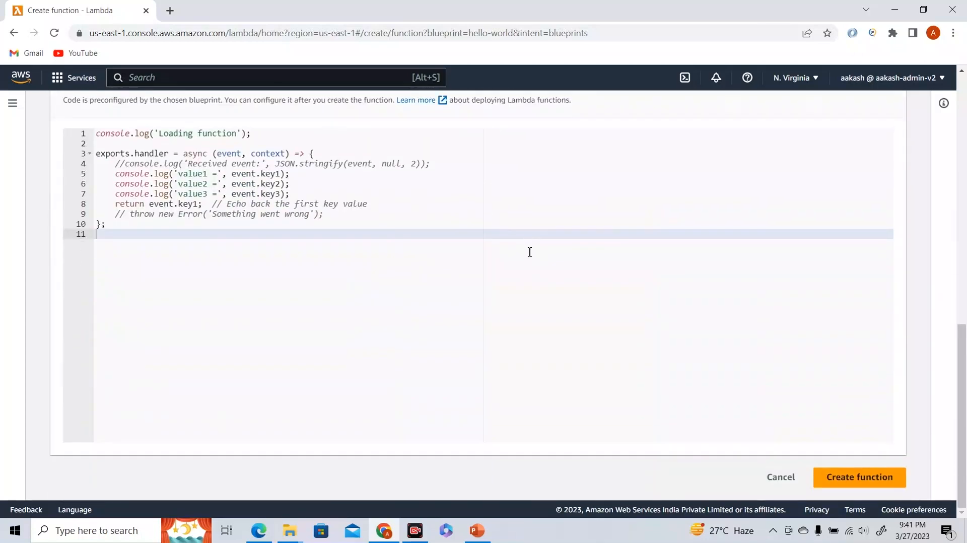
click(859, 477)
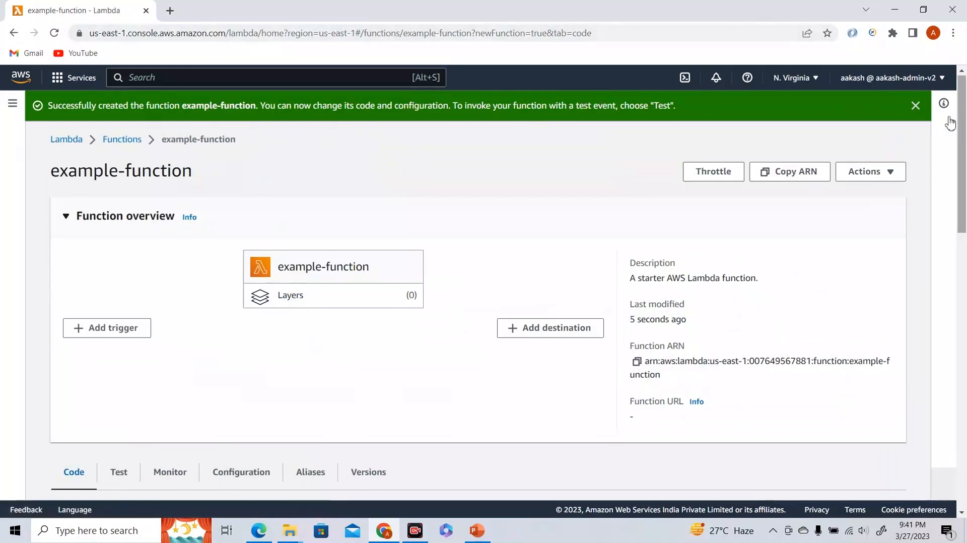
- Dismiss the success notification and enlarge the text of index.js in the code editor
click(916, 105)
scroll(837, 201, down, 7)
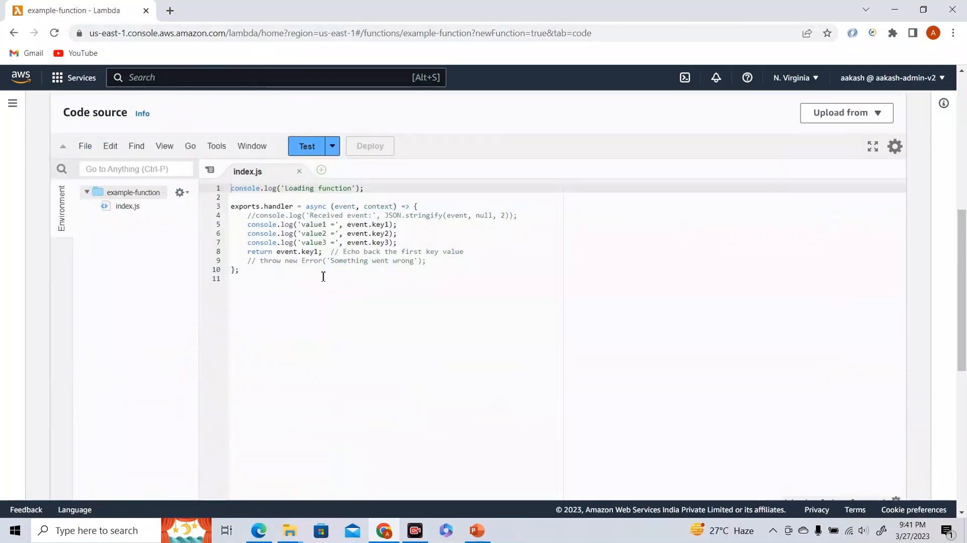
click(448, 233)
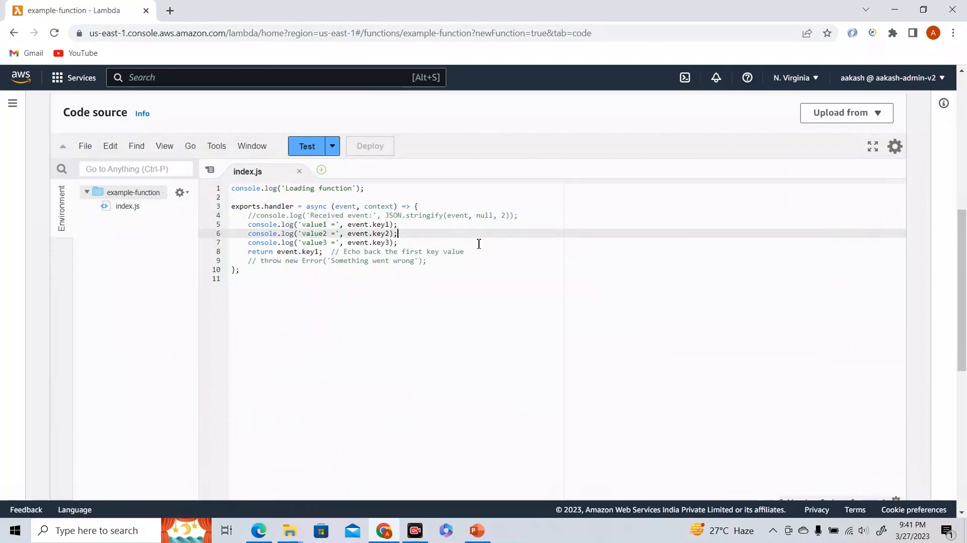
key(ctrl+equal)
key(ctrl+equal)
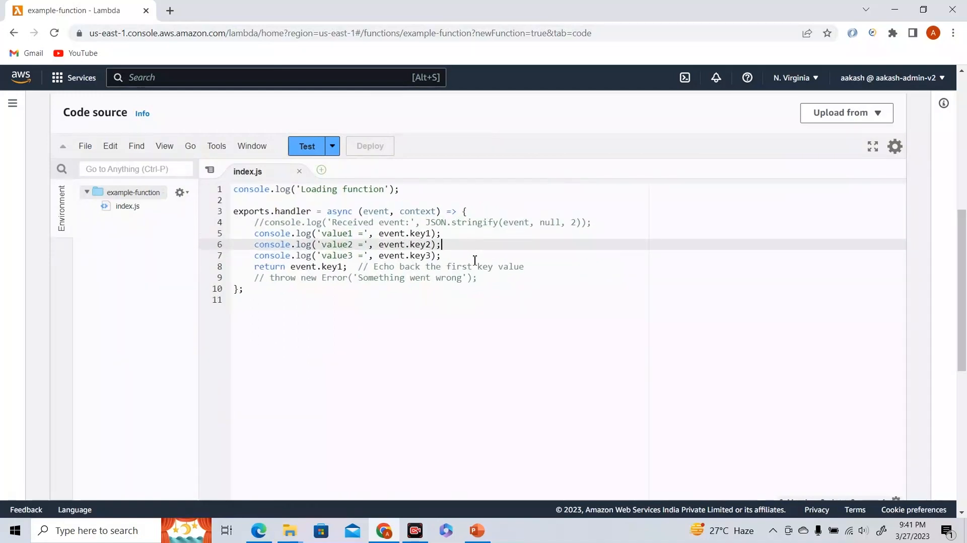
- Examine the handler's event and context parameters and the event.key1, event.key2 and event.key3 references in index.js
click(496, 258)
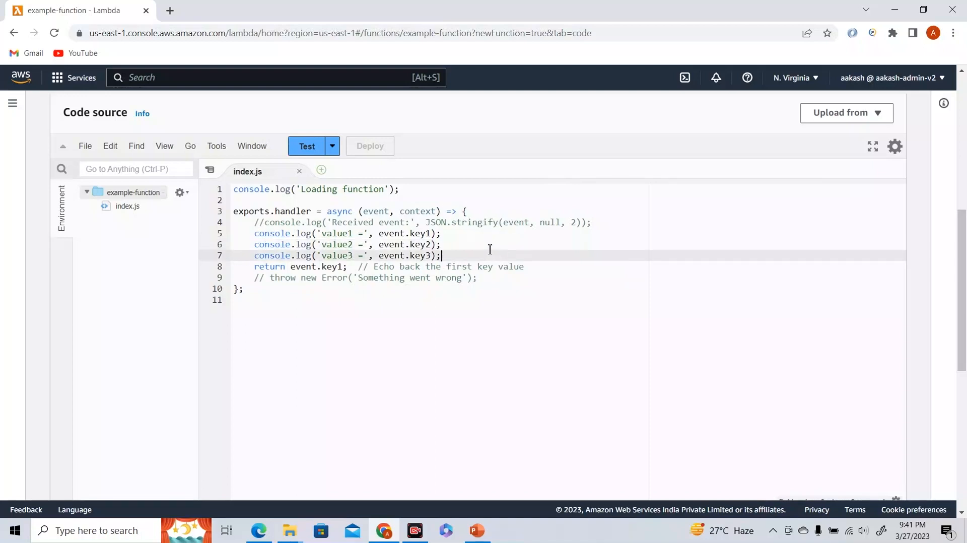
click(453, 233)
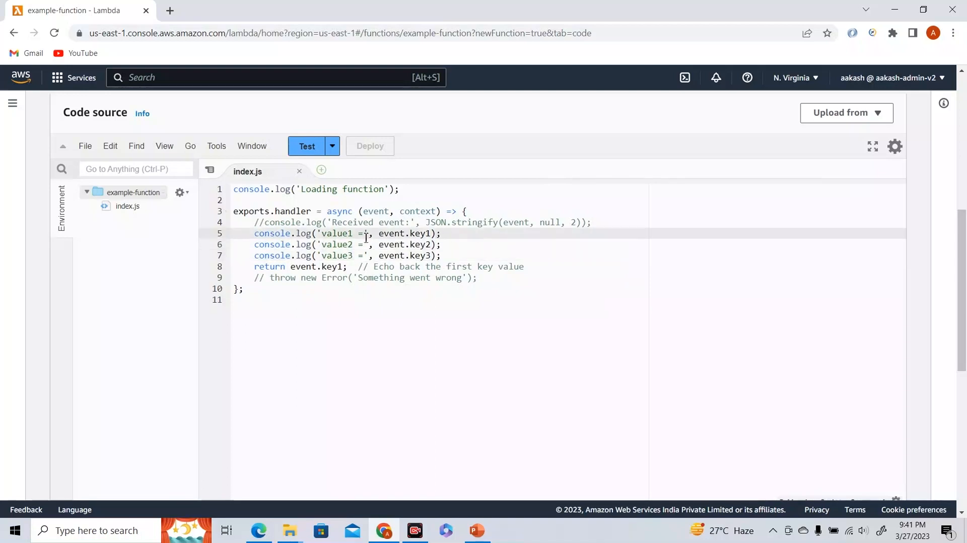
double_click(377, 211)
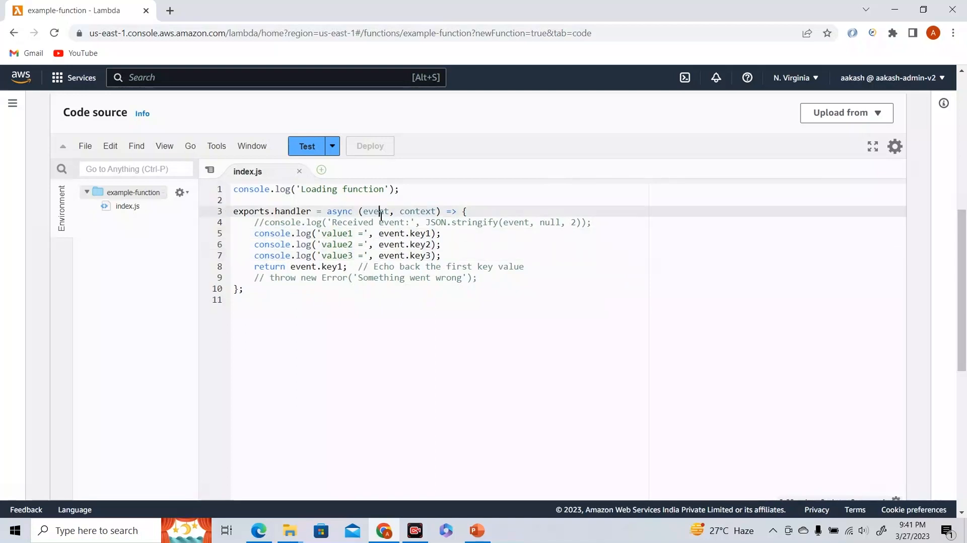
click(417, 212)
double_click(422, 235)
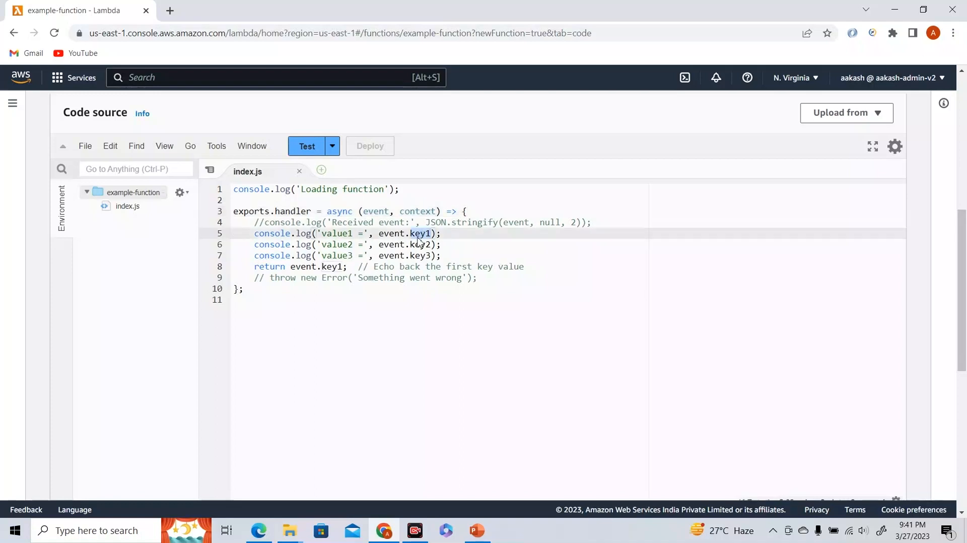
double_click(421, 246)
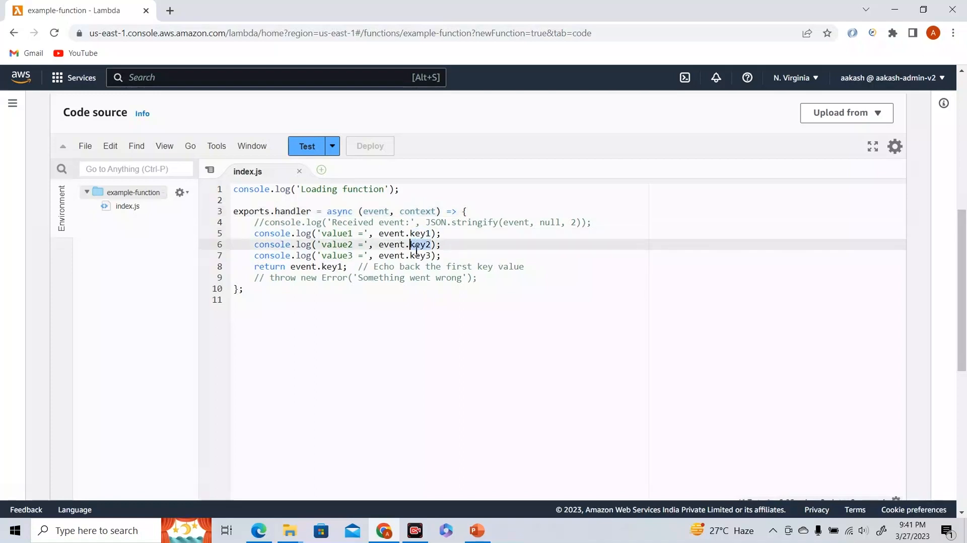
click(423, 256)
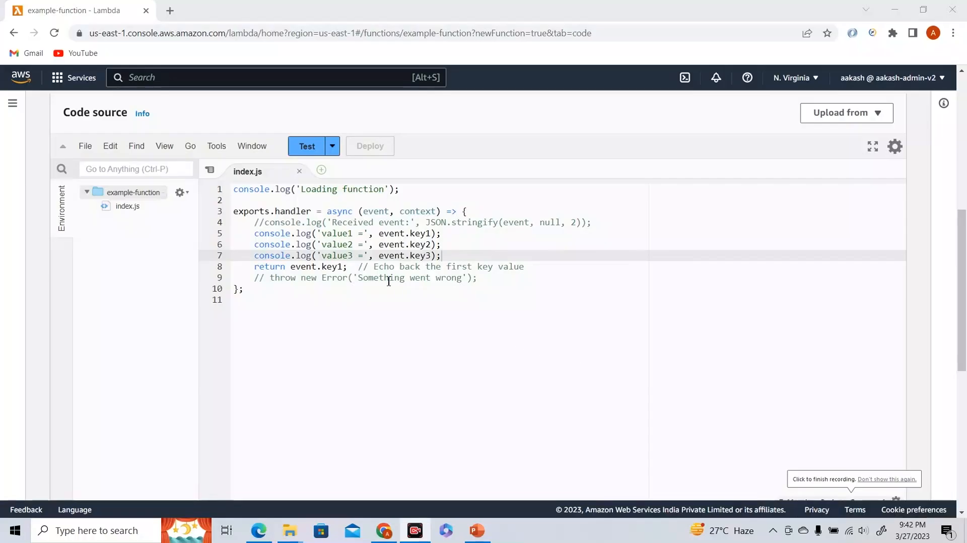
click(442, 234)
key(Down)
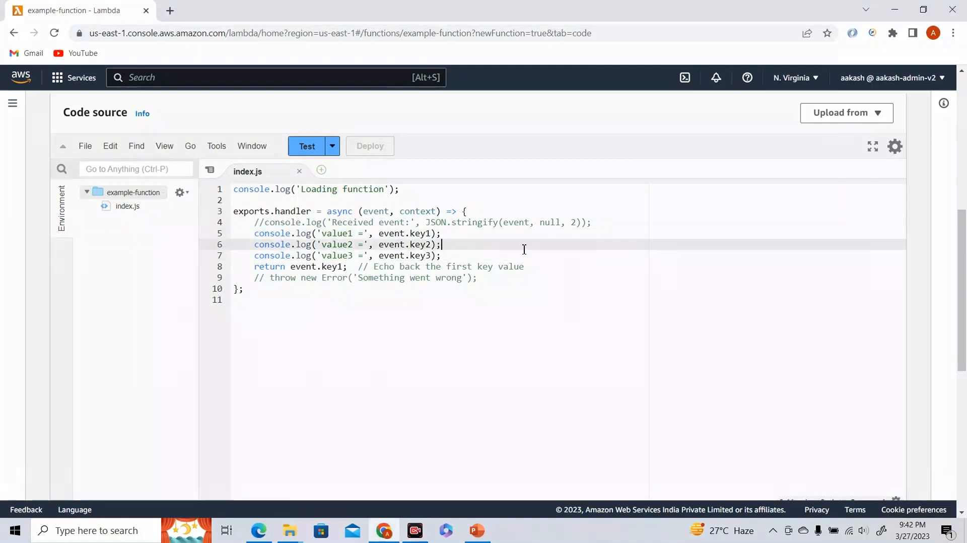
double_click(432, 245)
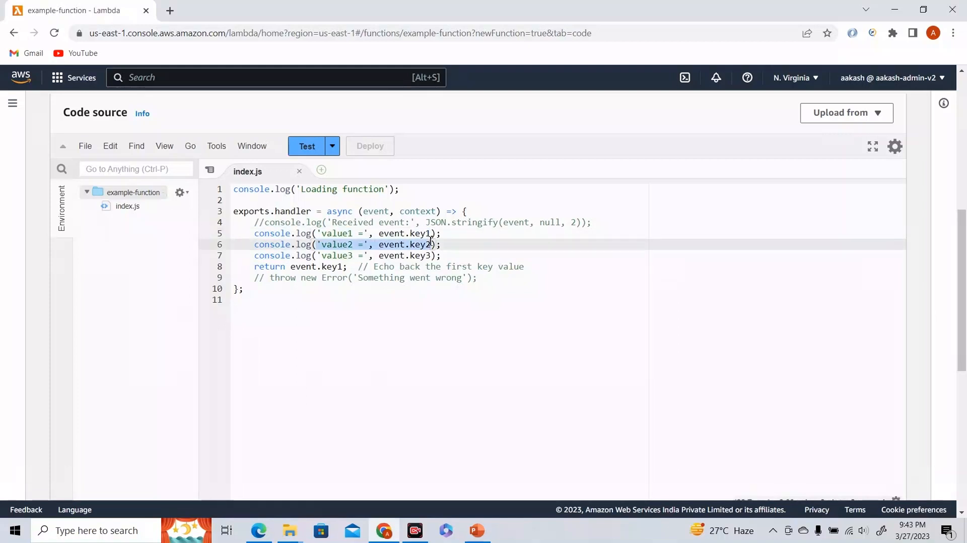
click(471, 243)
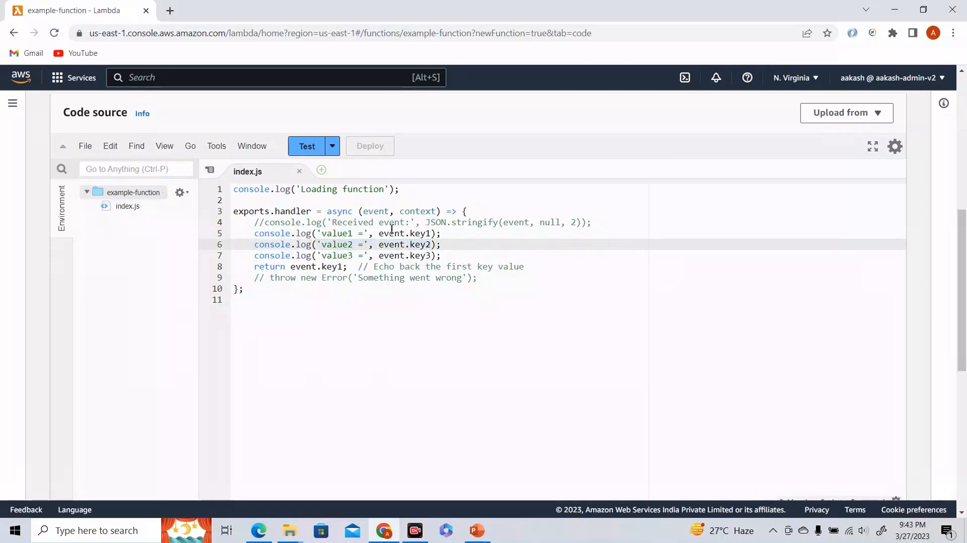
- Examine the three console.log statements and the return event.key1 statement in the handler
mouse_move(376, 234)
mouse_down()
mouse_move(432, 233)
mouse_move(412, 250)
mouse_move(374, 253)
mouse_up()
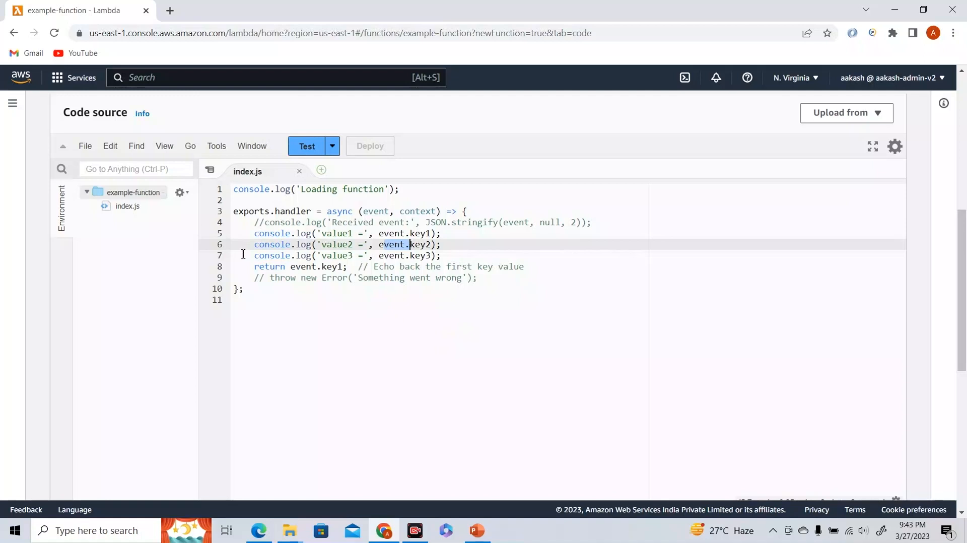
drag(255, 233, 452, 237)
click(453, 237)
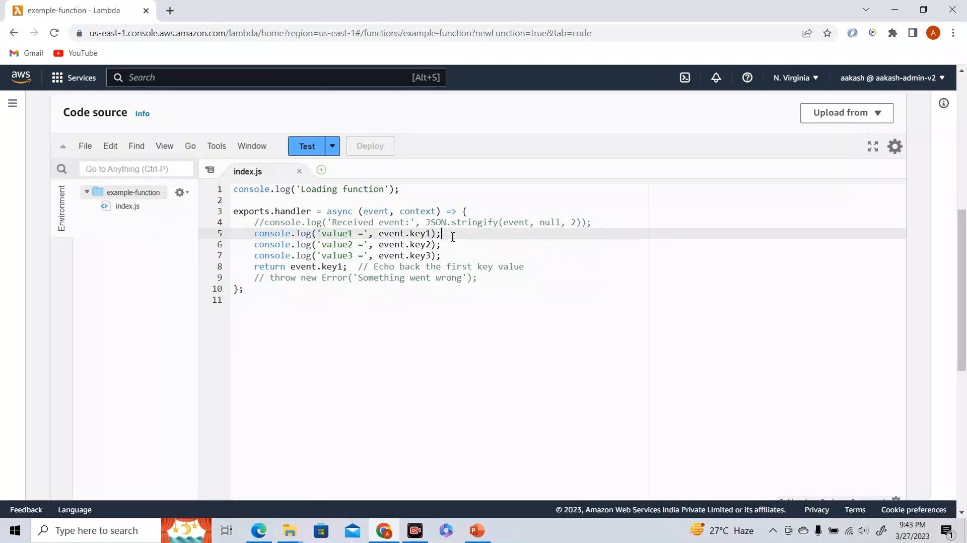
click(453, 246)
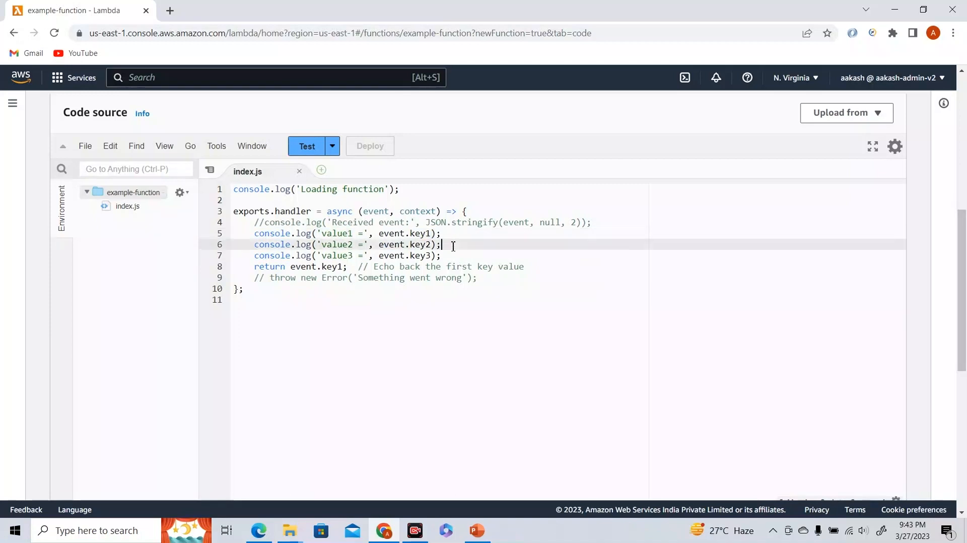
click(454, 255)
click(454, 245)
click(454, 235)
click(459, 254)
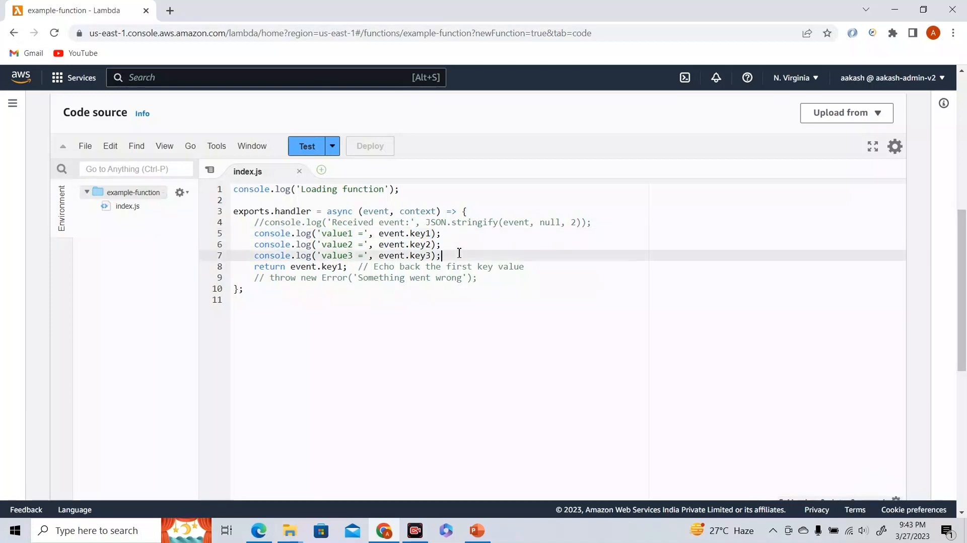
drag(251, 267, 351, 268)
click(351, 269)
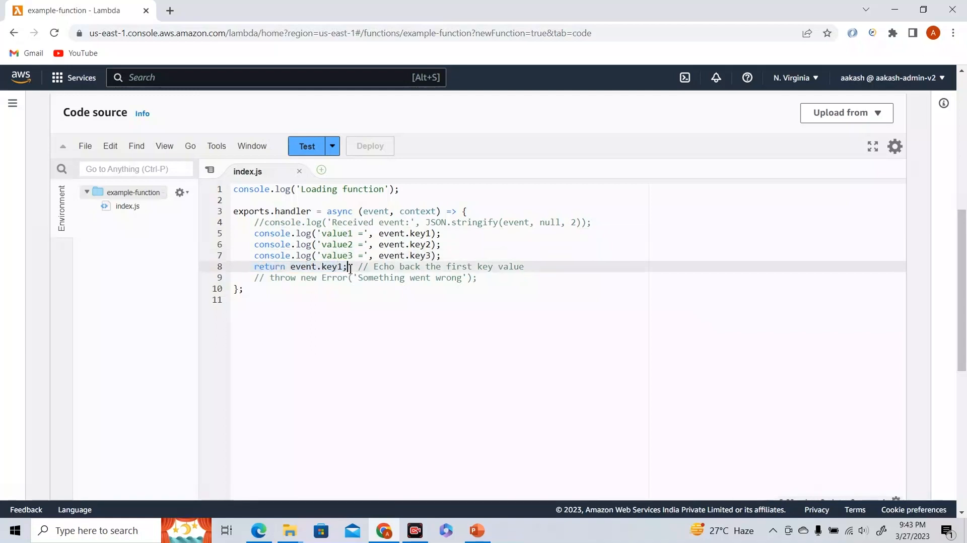
- Look over the function's code properties, runtime settings and layers, and return to the code source
click(516, 215)
scroll(519, 220, down, 7)
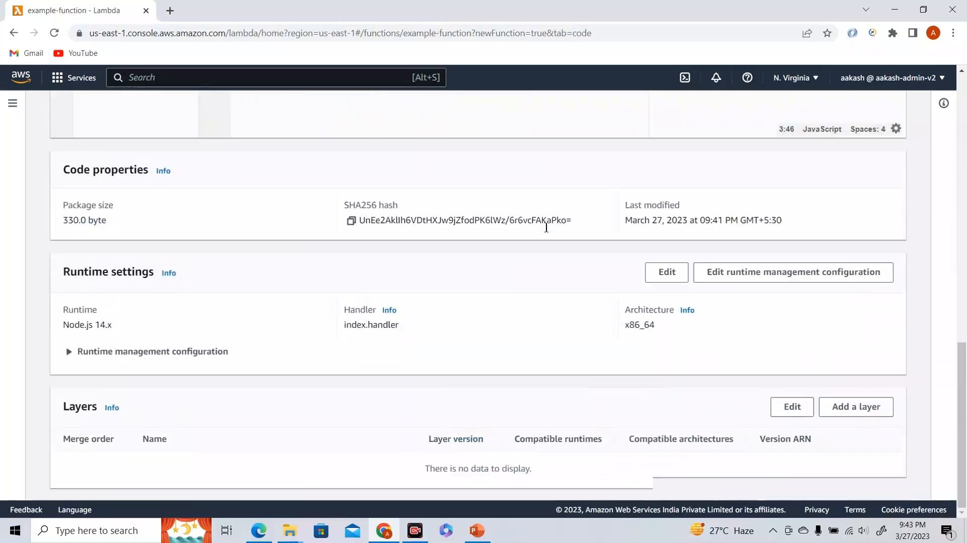
scroll(637, 255, up, 8)
scroll(638, 255, down, 8)
scroll(641, 259, up, 8)
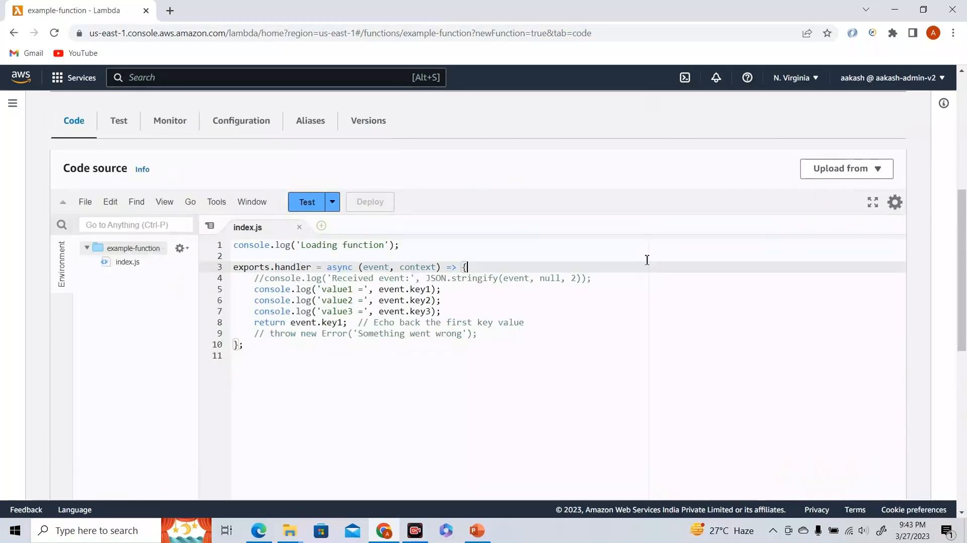
scroll(637, 268, down, 1)
- Start configuring a new test event for the function and name it example-event
click(310, 144)
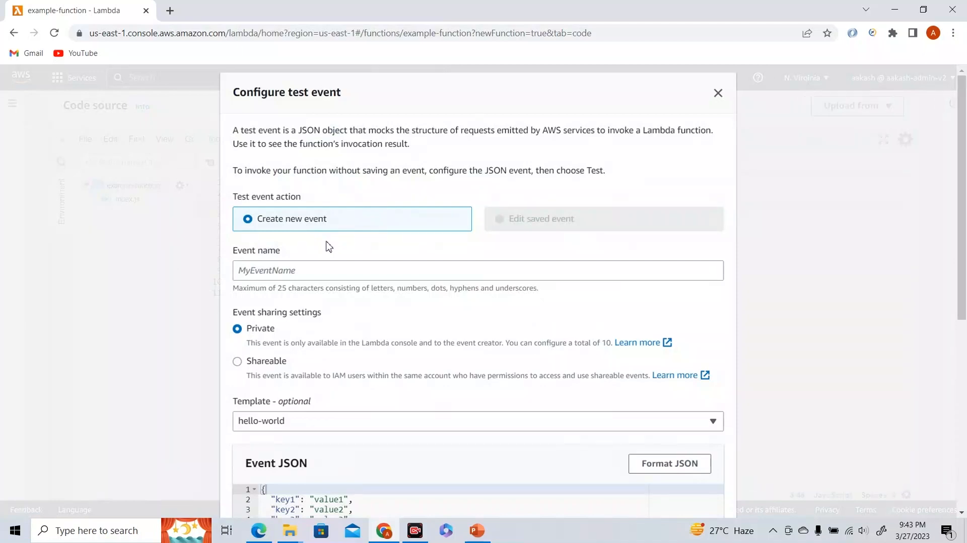
scroll(329, 247, down, 2)
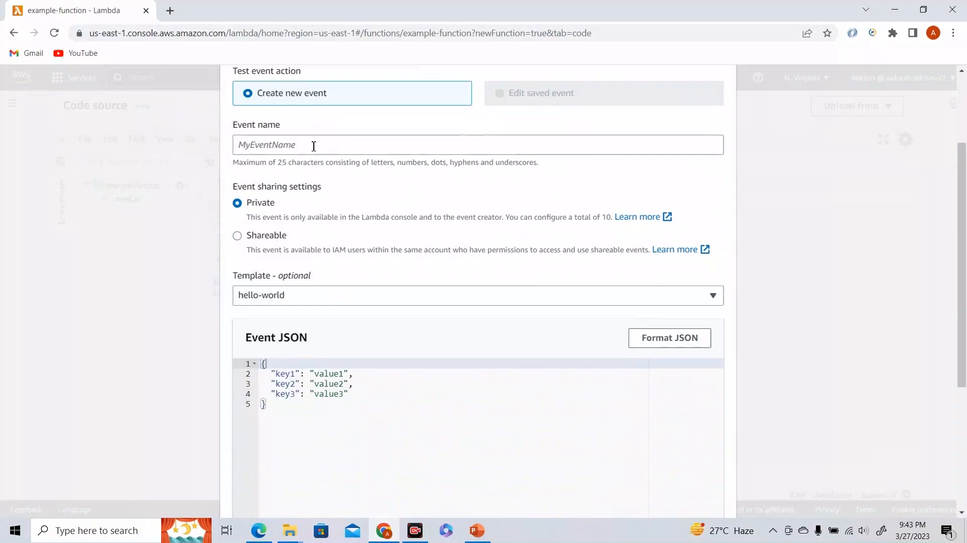
click(313, 145)
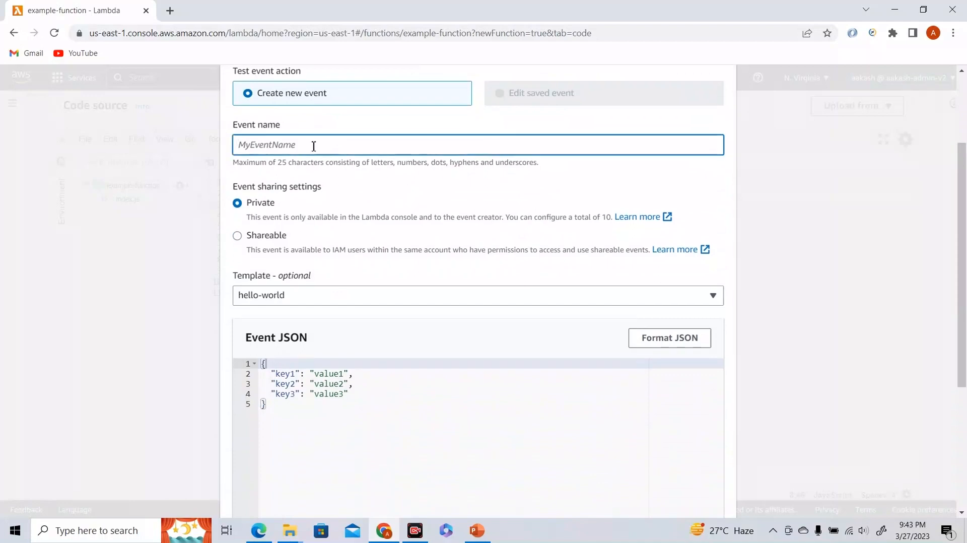
text(example-event)
- Examine the key and value pairs in the event JSON of the hello-world template
scroll(399, 258, down, 3)
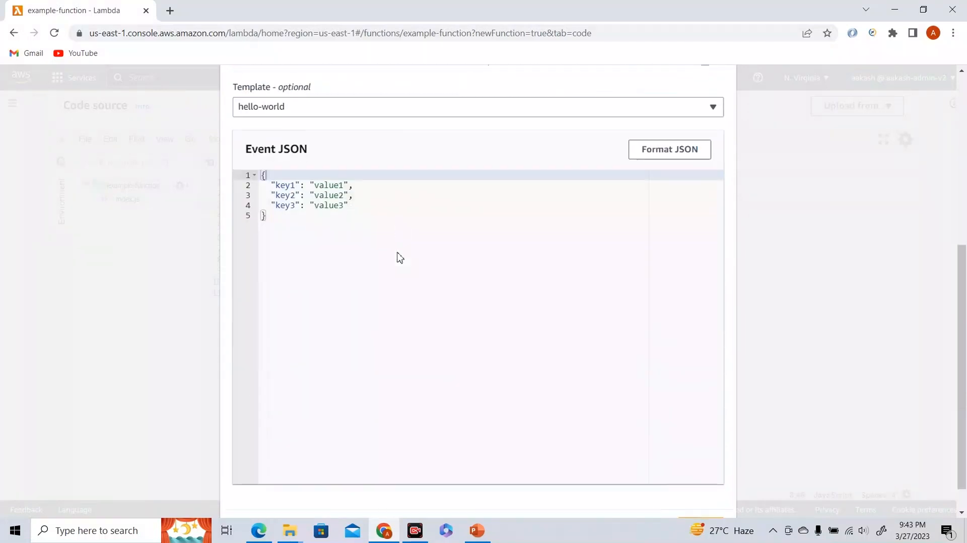
click(278, 219)
key(ctrl+a)
click(298, 224)
key(ctrl+a)
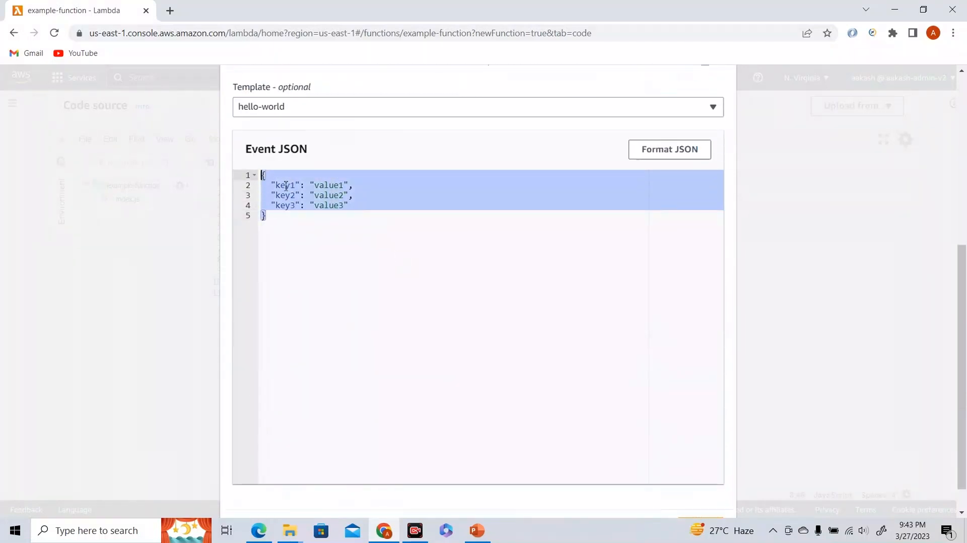
click(375, 216)
double_click(283, 194)
double_click(328, 185)
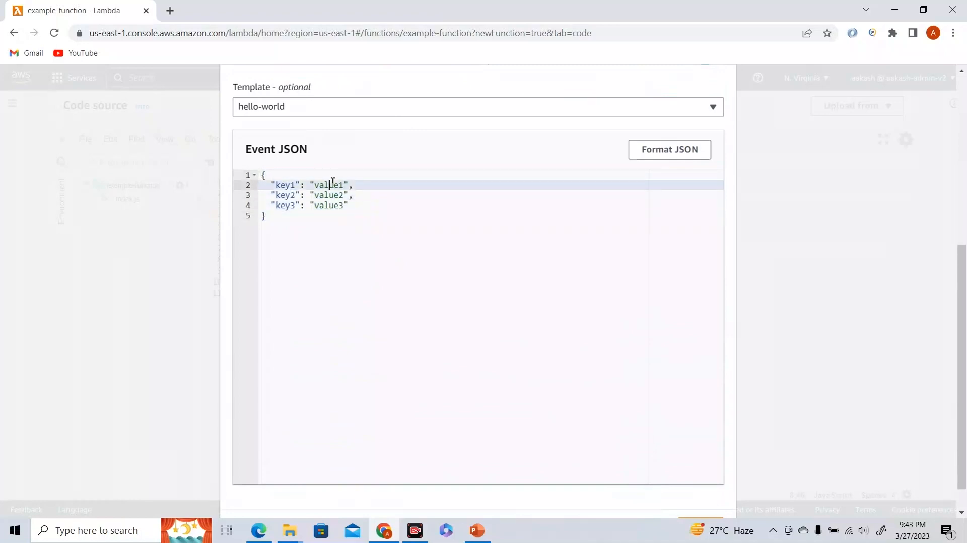
click(275, 195)
double_click(324, 194)
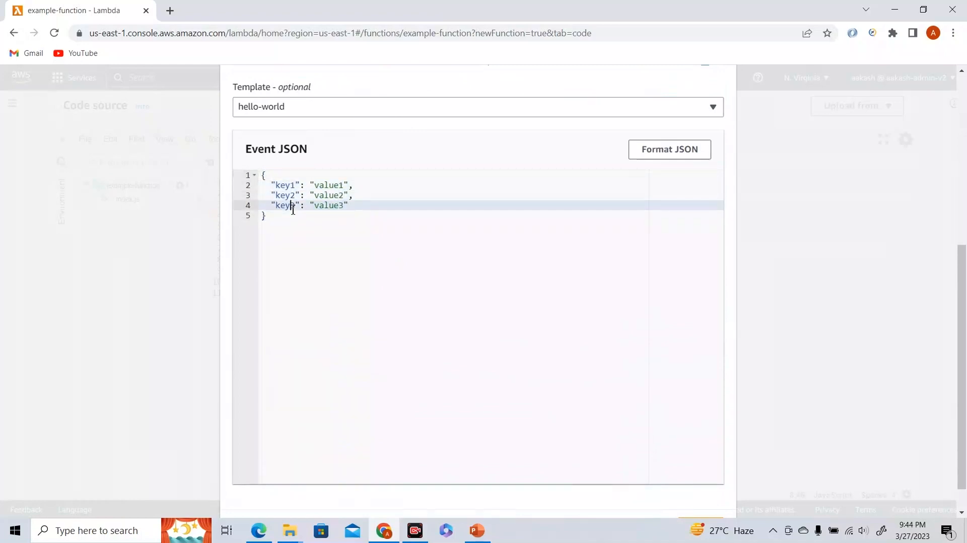
double_click(285, 206)
double_click(330, 206)
click(387, 210)
click(317, 194)
double_click(328, 185)
click(328, 212)
double_click(328, 195)
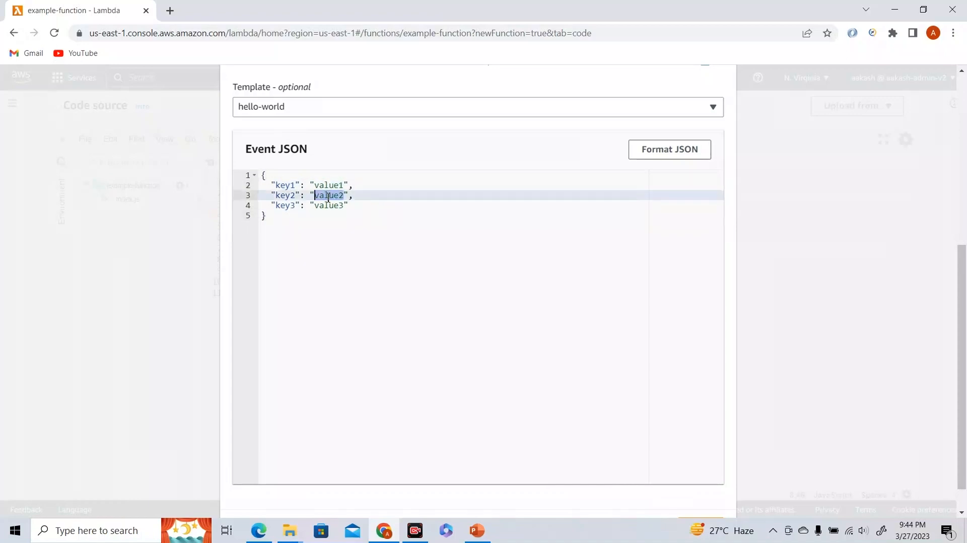
double_click(328, 205)
- Save the test event and run the function with the saved event example-event
scroll(567, 276, down, 2)
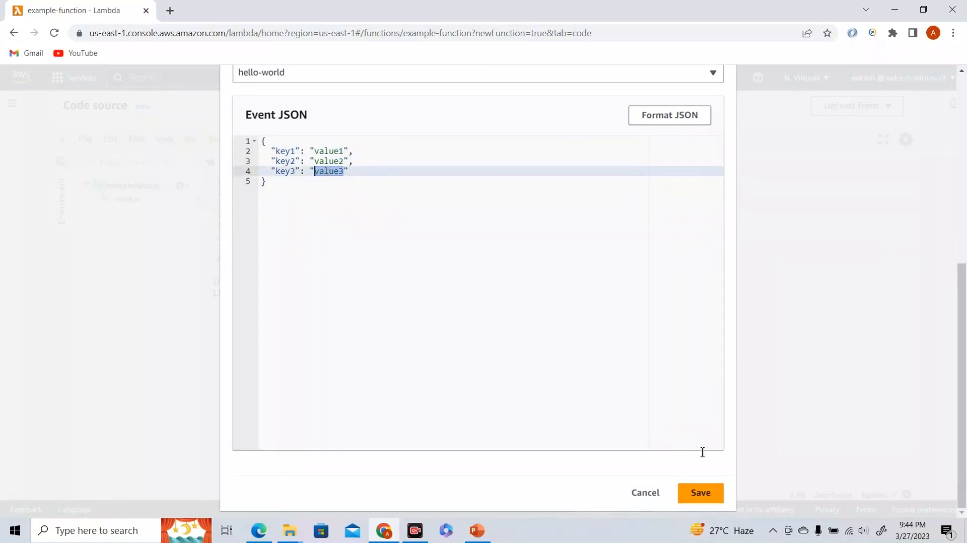
click(718, 500)
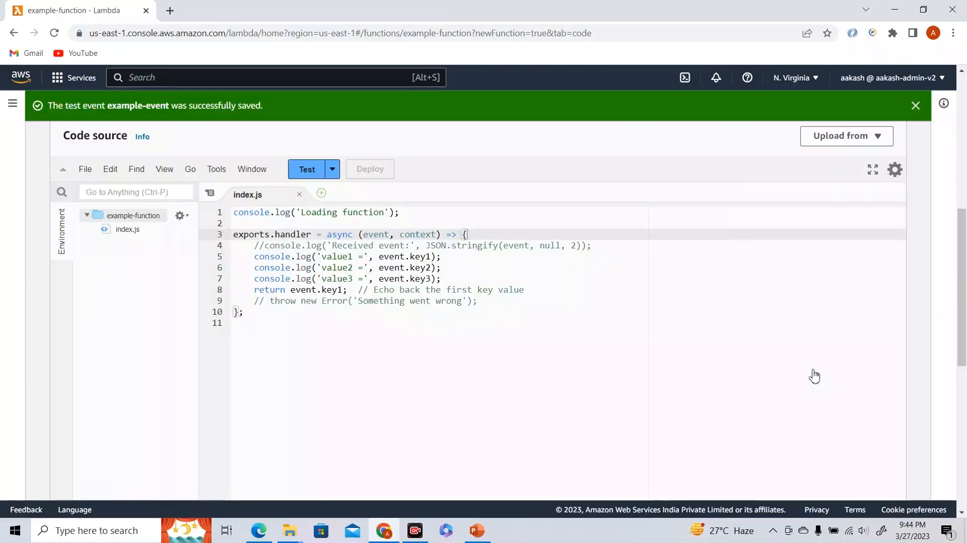
click(333, 171)
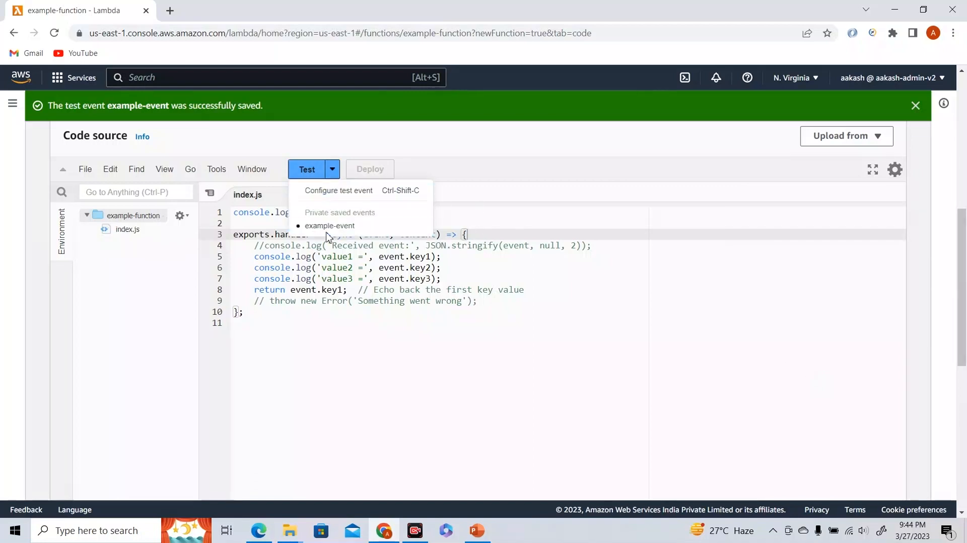
click(337, 225)
click(322, 173)
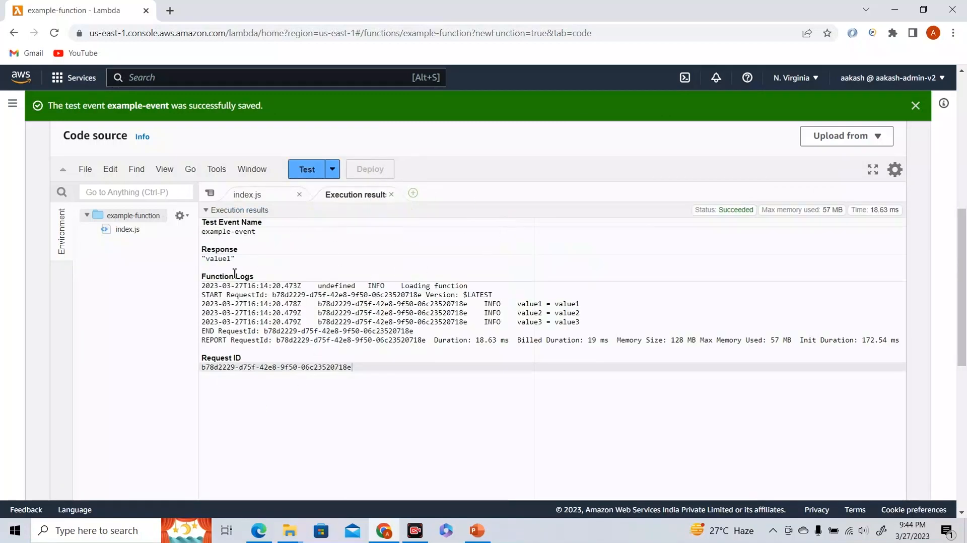
- Compare the response in the execution results with the return event.key1 statement in index.js
drag(239, 260, 179, 253)
click(266, 266)
click(234, 258)
click(220, 256)
click(259, 195)
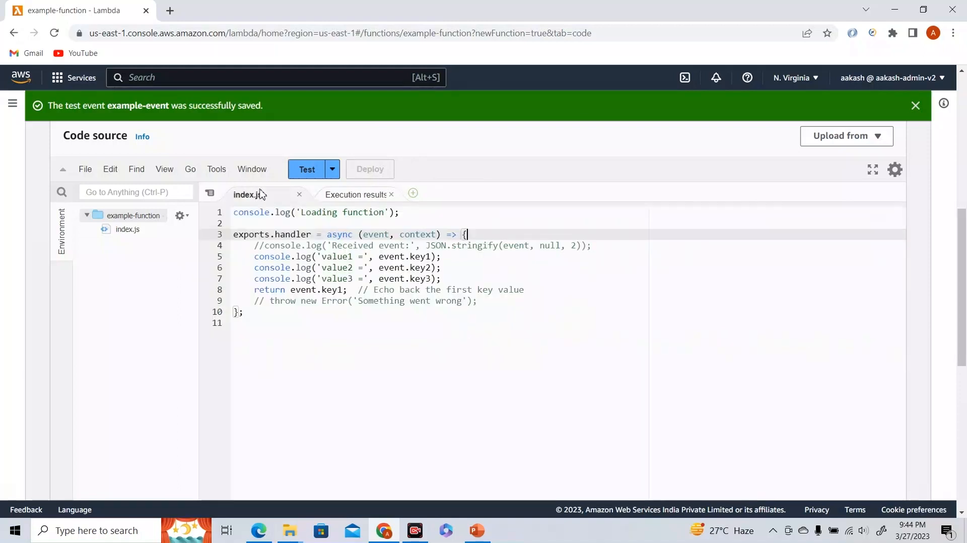
click(266, 292)
drag(345, 291, 313, 292)
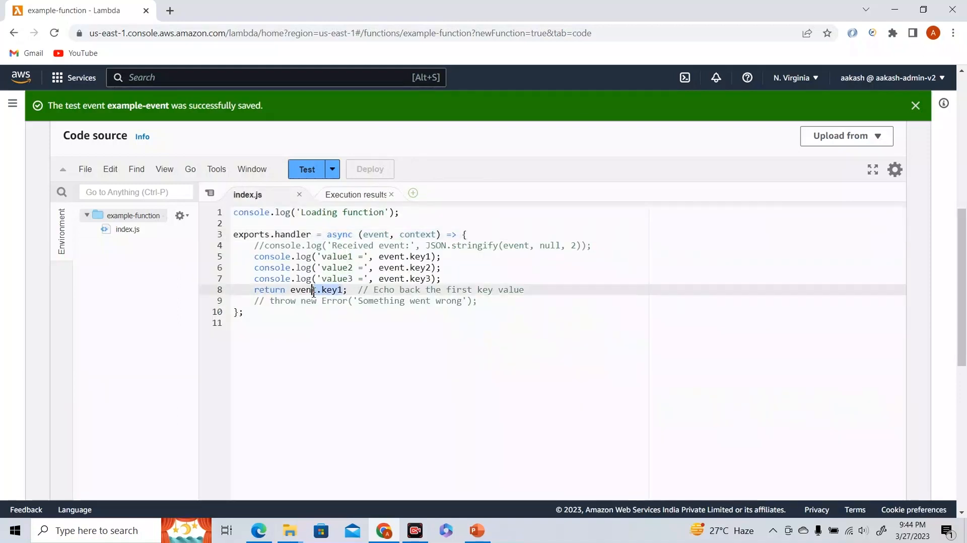
double_click(325, 290)
- Examine the logged value1, value2 and value3 lines in the function logs of the execution results
click(362, 195)
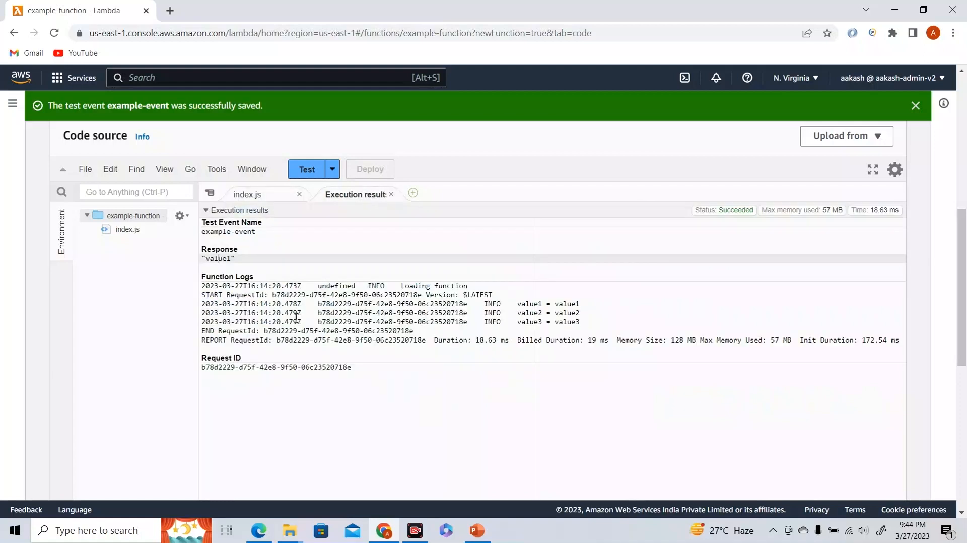
drag(502, 304, 591, 323)
click(610, 324)
click(591, 323)
double_click(538, 302)
double_click(569, 299)
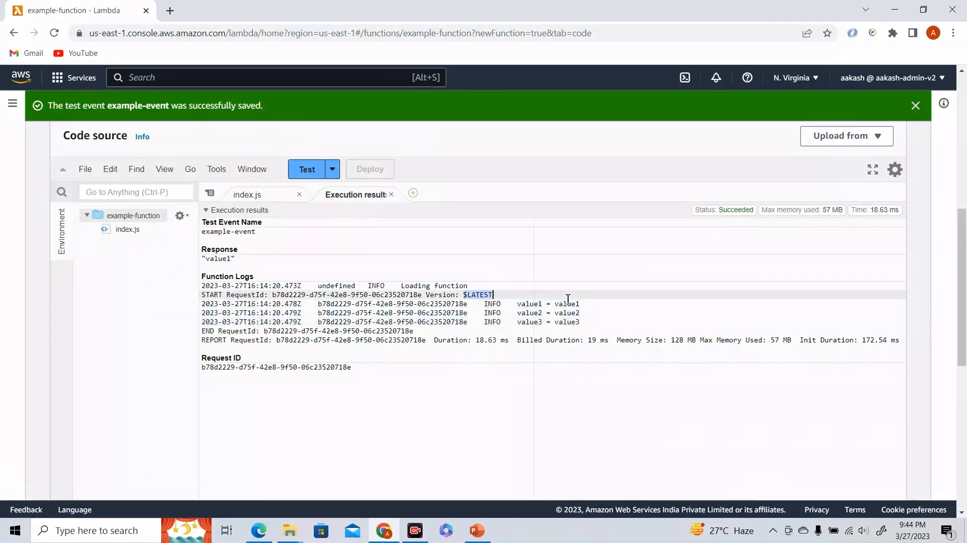
- Compare the value1, value2 and value3 log lines with the console.log statements in index.js and dismiss the saved-event notification
click(548, 312)
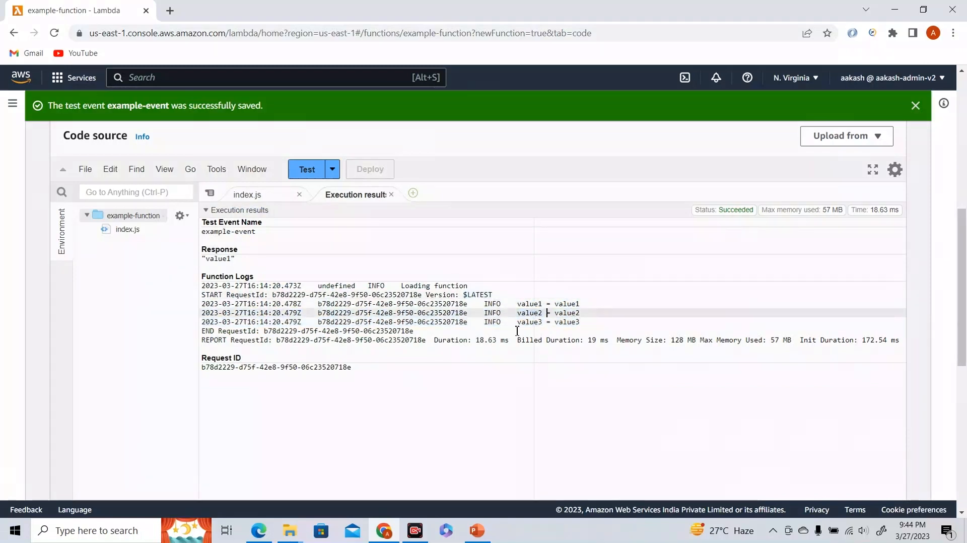
double_click(567, 322)
mouse_move(555, 305)
mouse_down()
mouse_move(584, 305)
mouse_move(548, 323)
mouse_up()
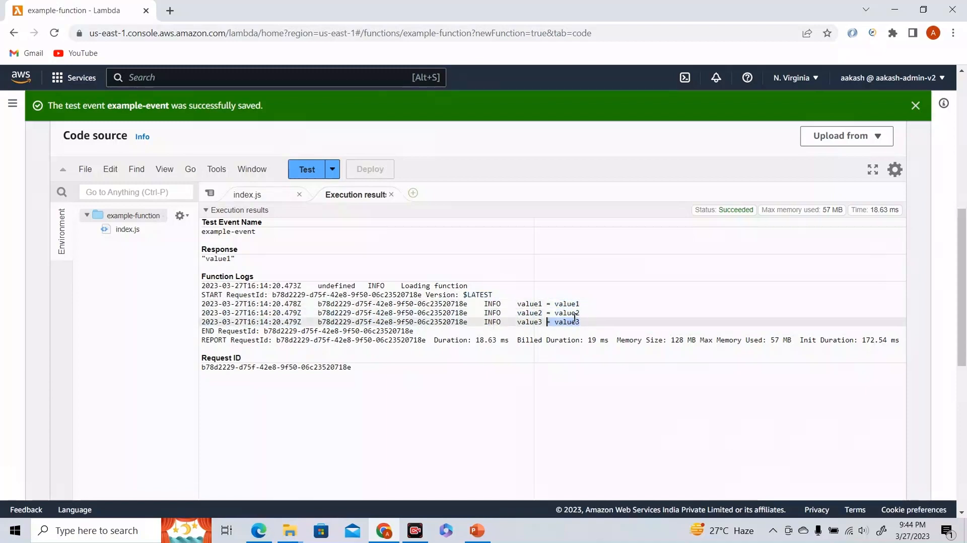
click(623, 323)
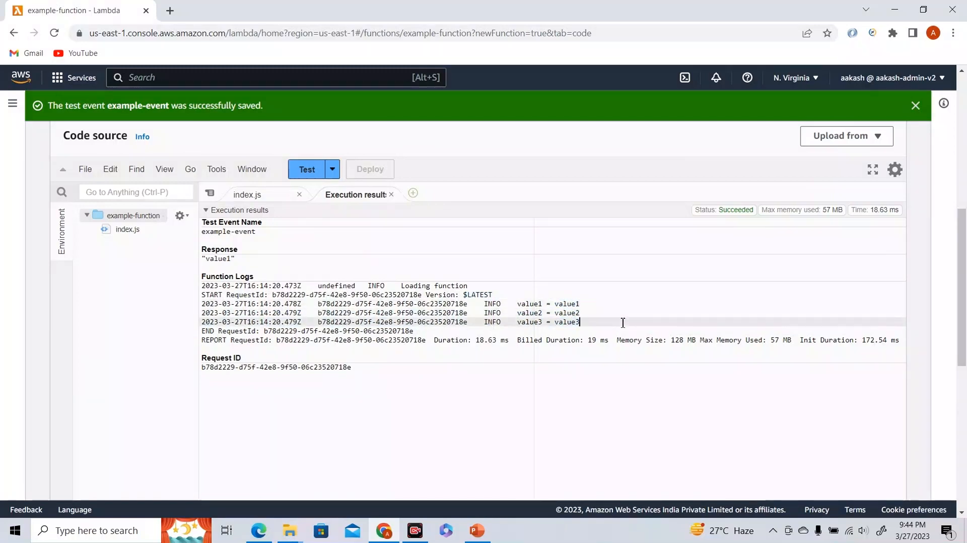
click(246, 195)
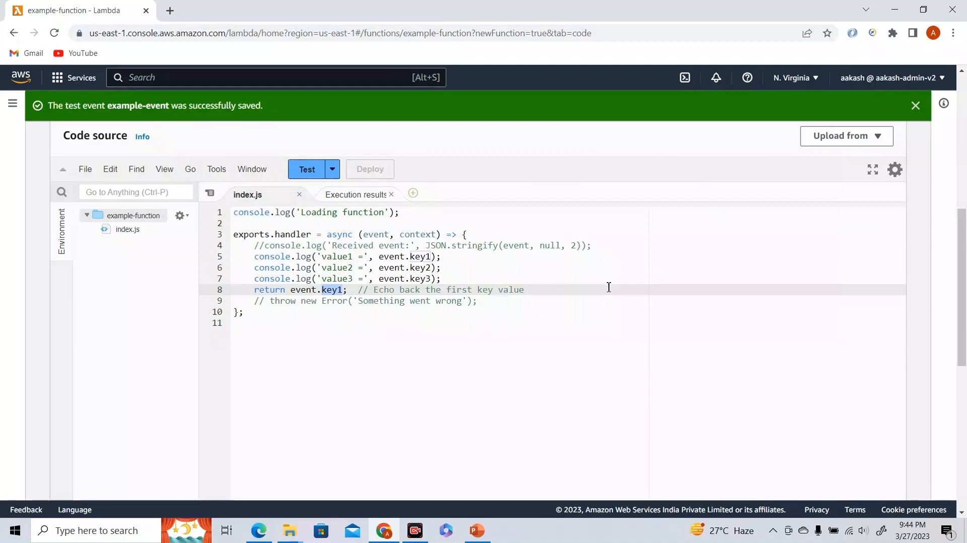
click(915, 106)
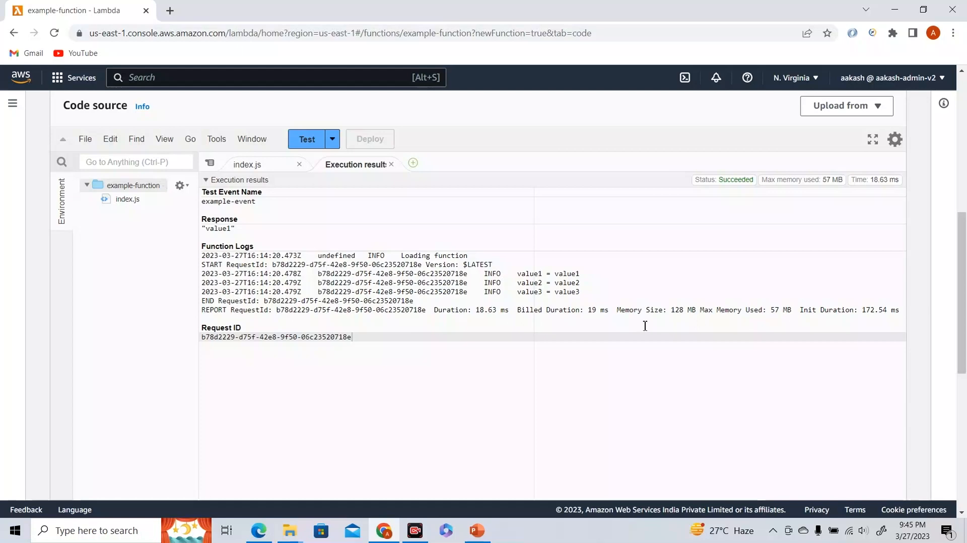
- Switch to the Serverless presentation in PowerPoint, start the slide show from slide 9 and advance to the AWS Lambda Limits slide
key(alt+Tab)
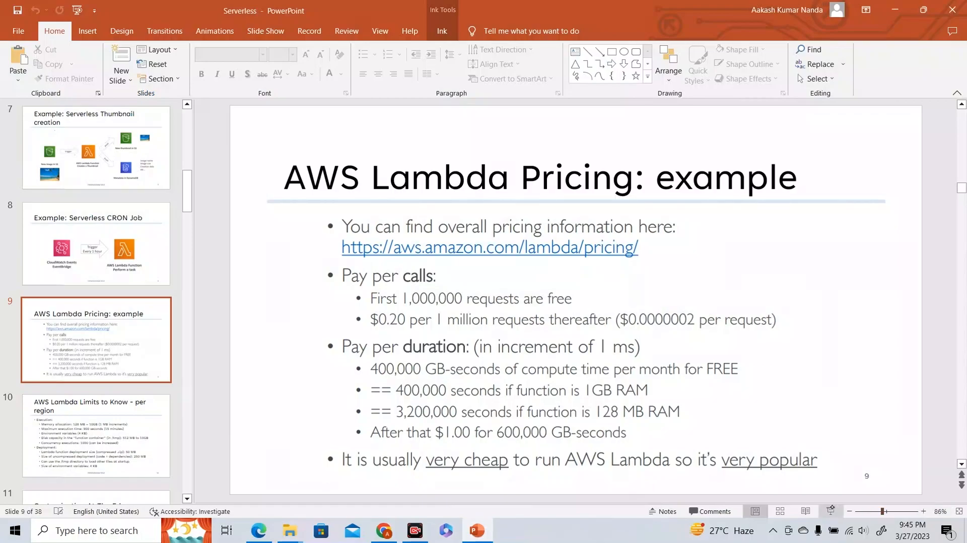
click(831, 510)
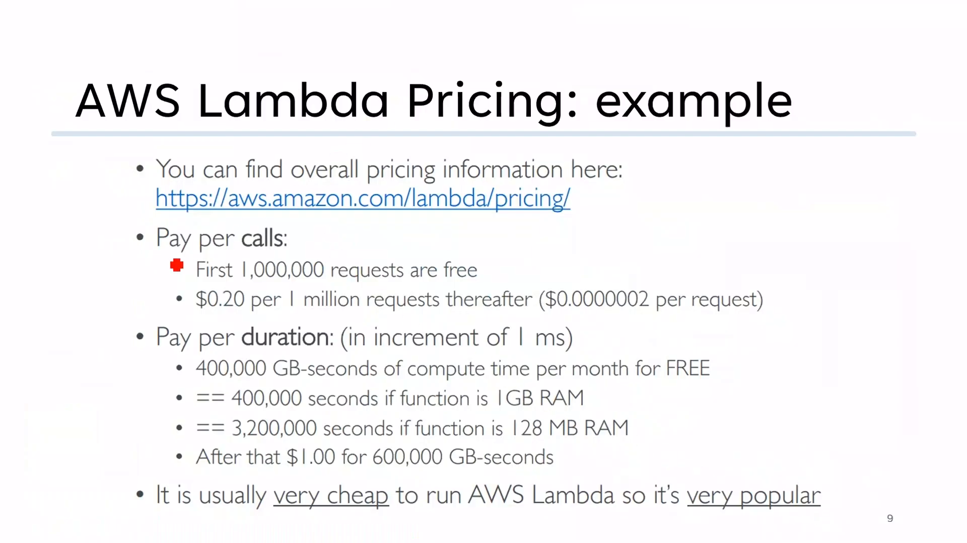
click(35, 531)
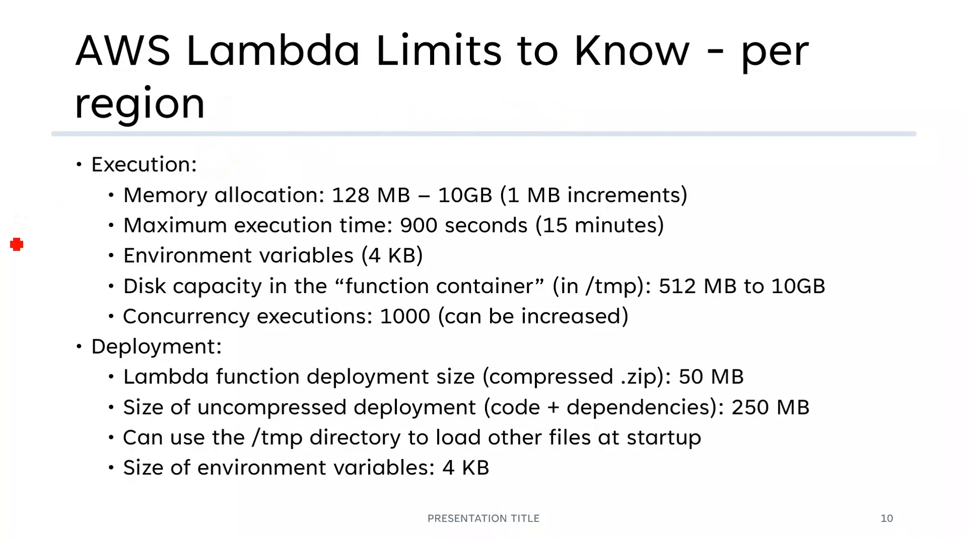
- Underline the Execution heading on the AWS Lambda Limits slide with a red wavy pen stroke
drag(91, 177, 195, 176)
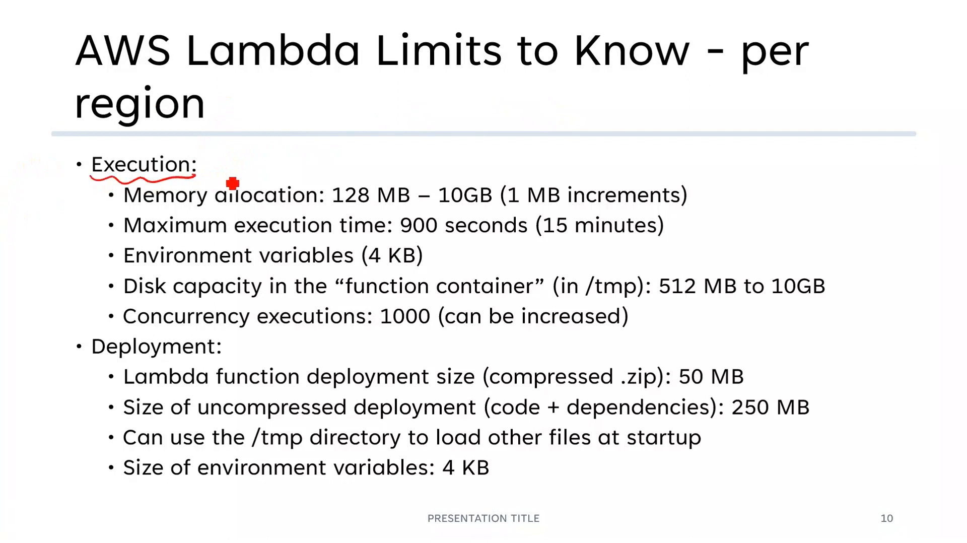
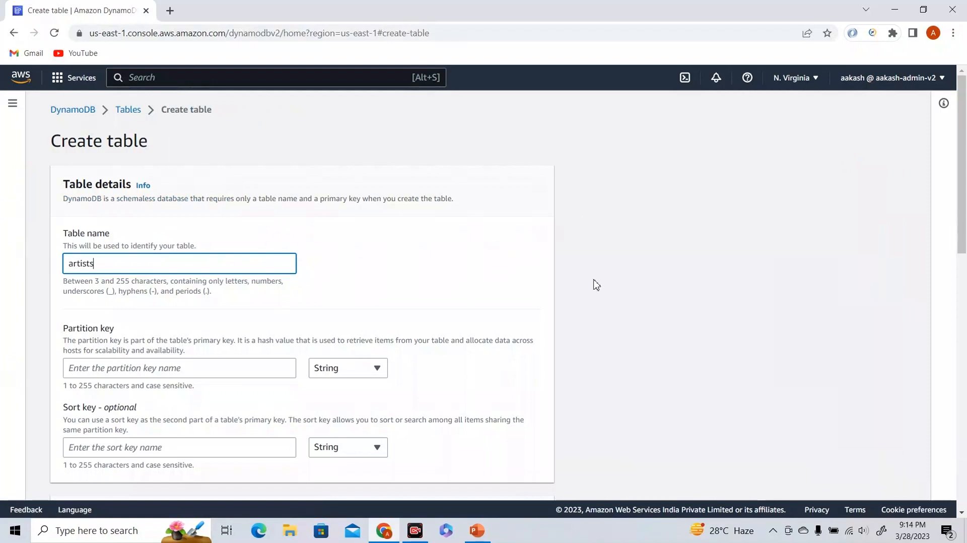
- Enter artist_name as the partition key of the artists table
scroll(404, 293, down, 2)
click(144, 244)
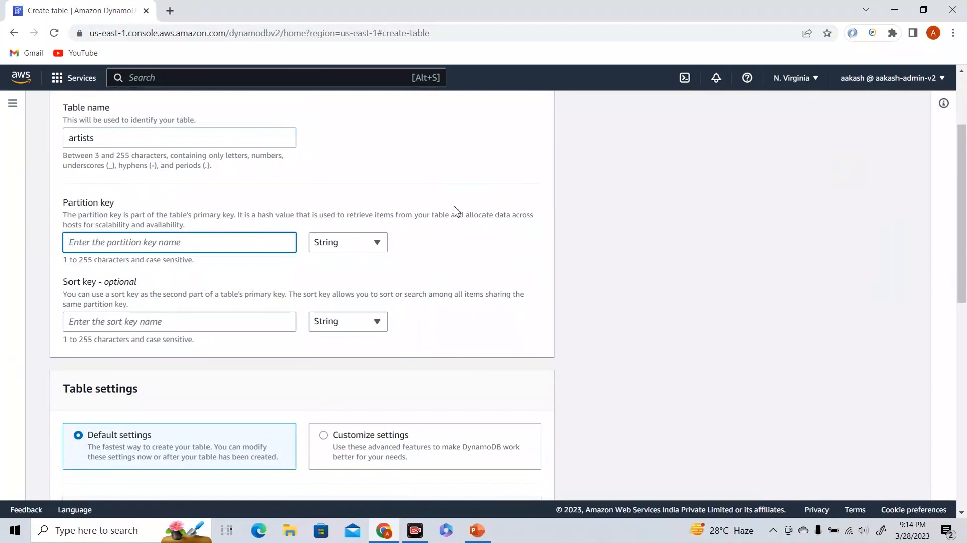
text(ar)
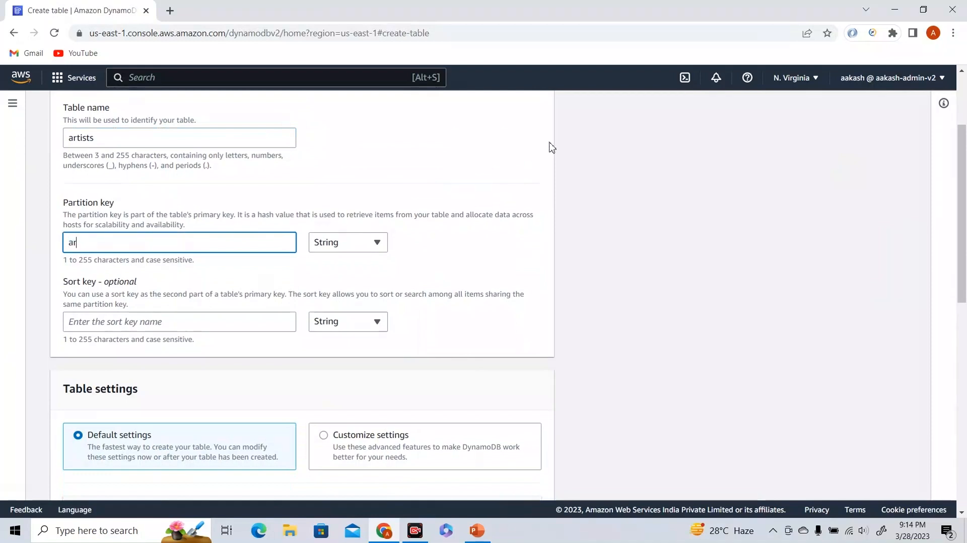
text(tist_name)
- Enter rating as the sort key of the artists table
click(115, 326)
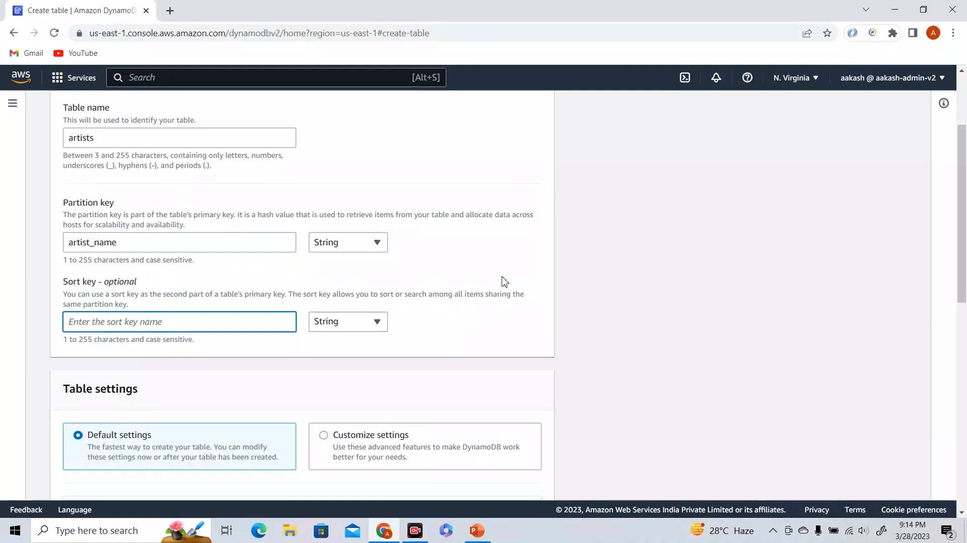
text(rev)
key(BackSpace)
key(BackSpace)
key(BackSpace)
text(rating)
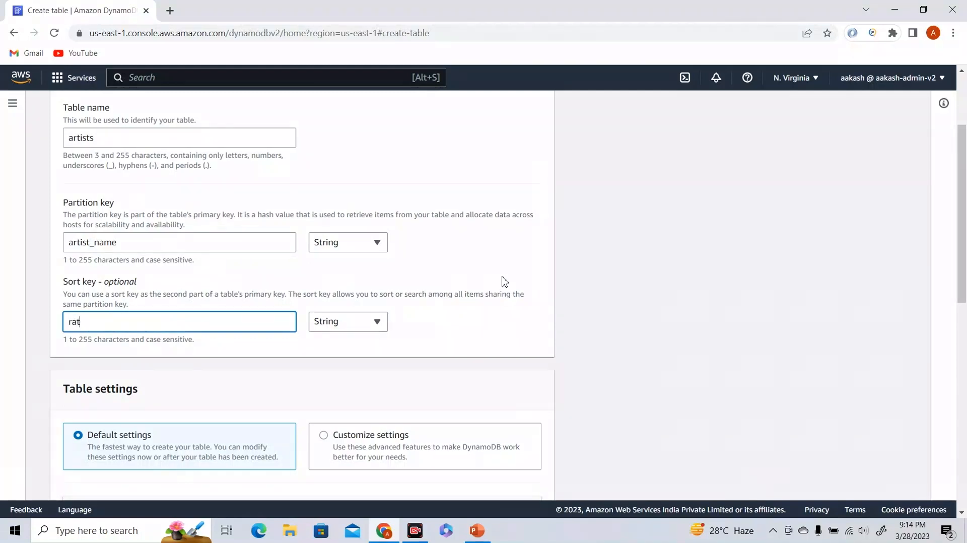
key(BackSpace)
key(BackSpace)
key(BackSpace)
- Compare the default and customized table settings and select Customize settings for the table
scroll(505, 281, down, 5)
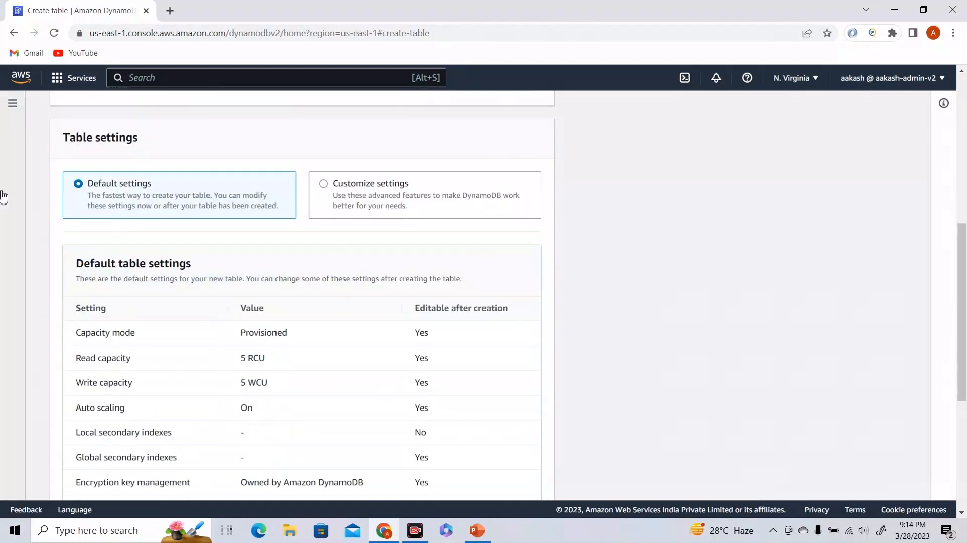
click(372, 185)
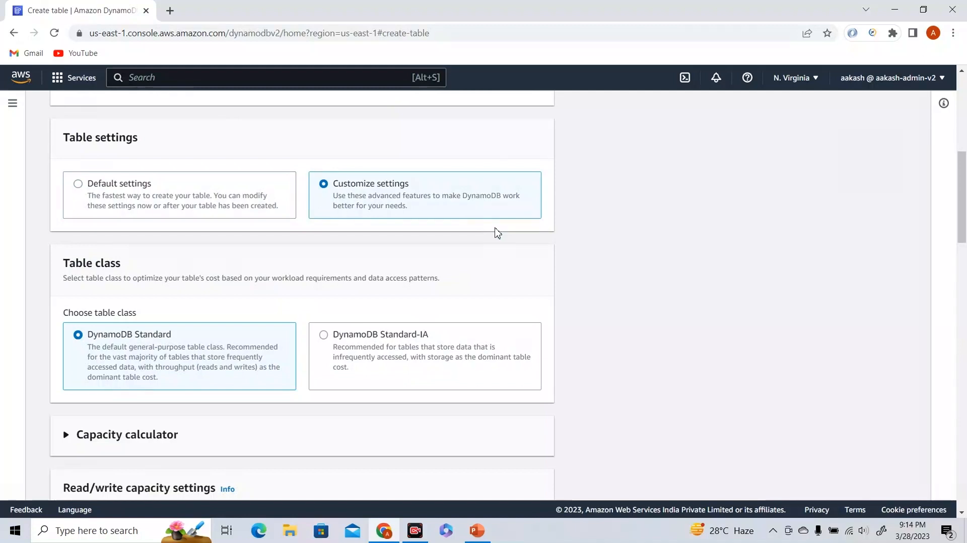
click(121, 198)
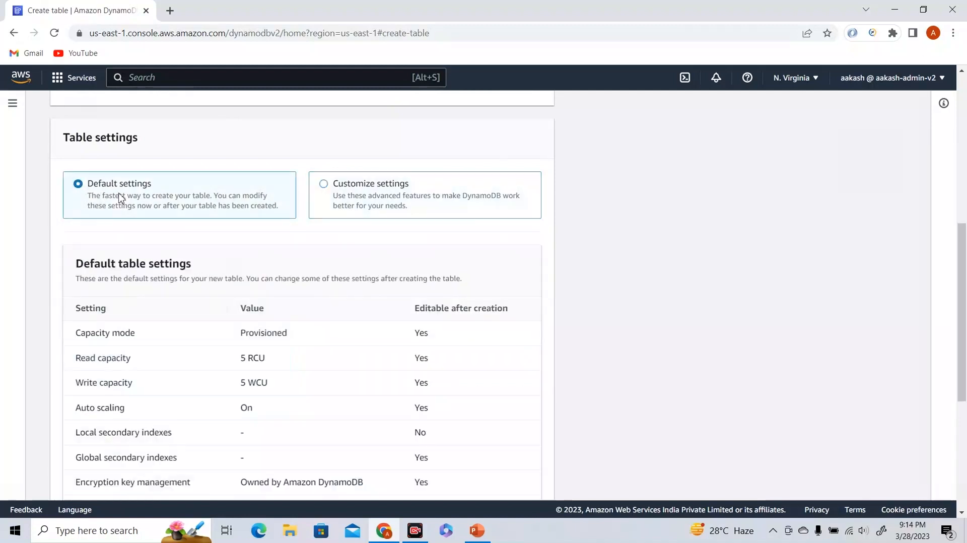
click(415, 200)
scroll(678, 271, down, 3)
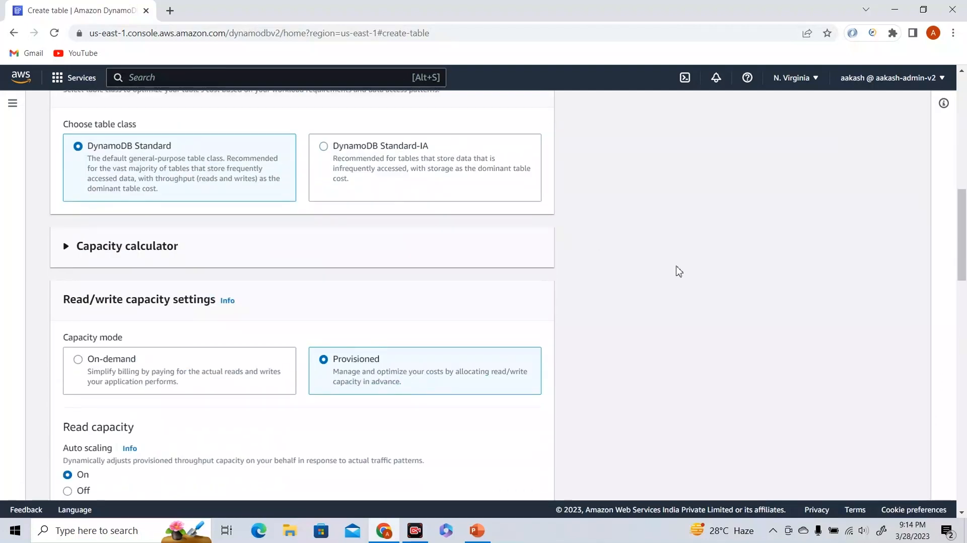
- Expand the capacity calculator and set the average item size to 200 KB and the item reads per second to 2
scroll(683, 280, down, 2)
scroll(349, 182, up, 3)
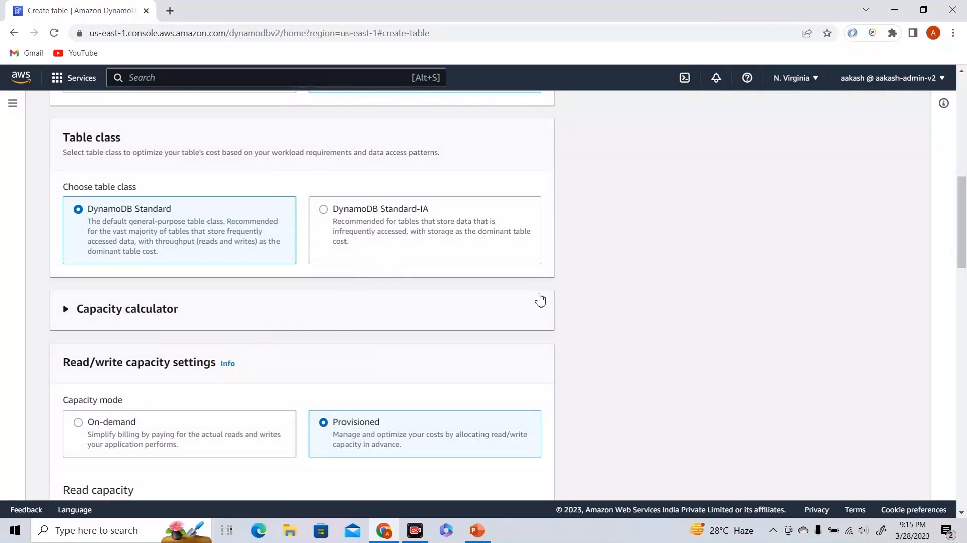
scroll(534, 300, down, 3)
click(84, 128)
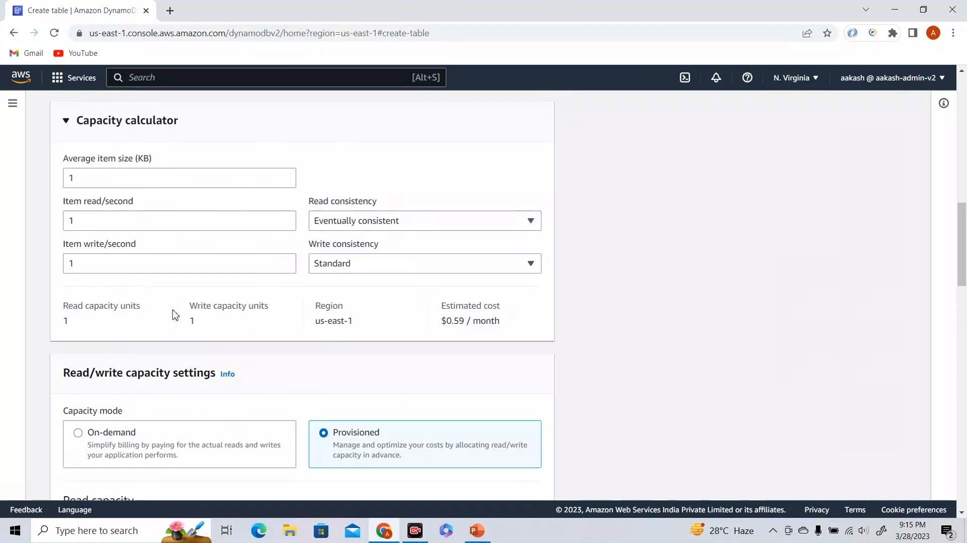
click(115, 178)
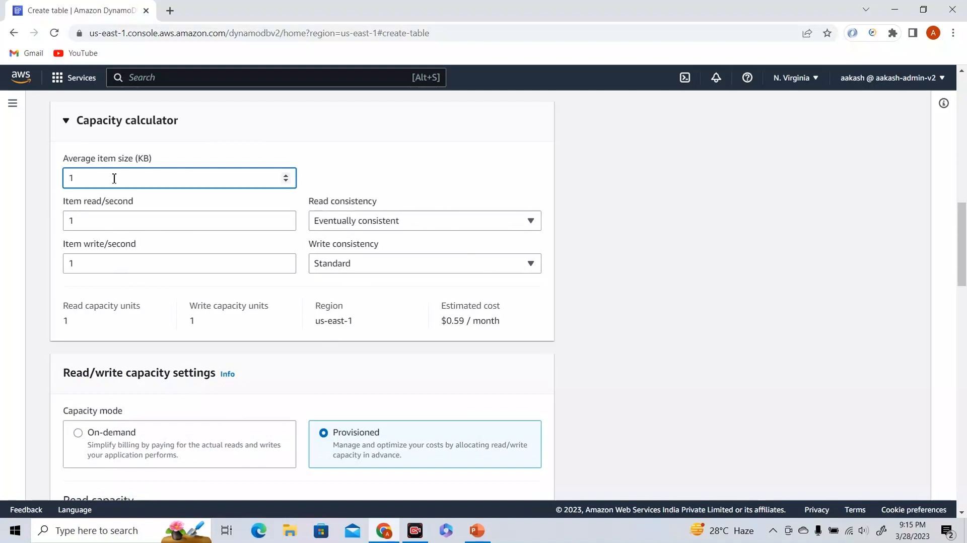
key(BackSpace)
text(200)
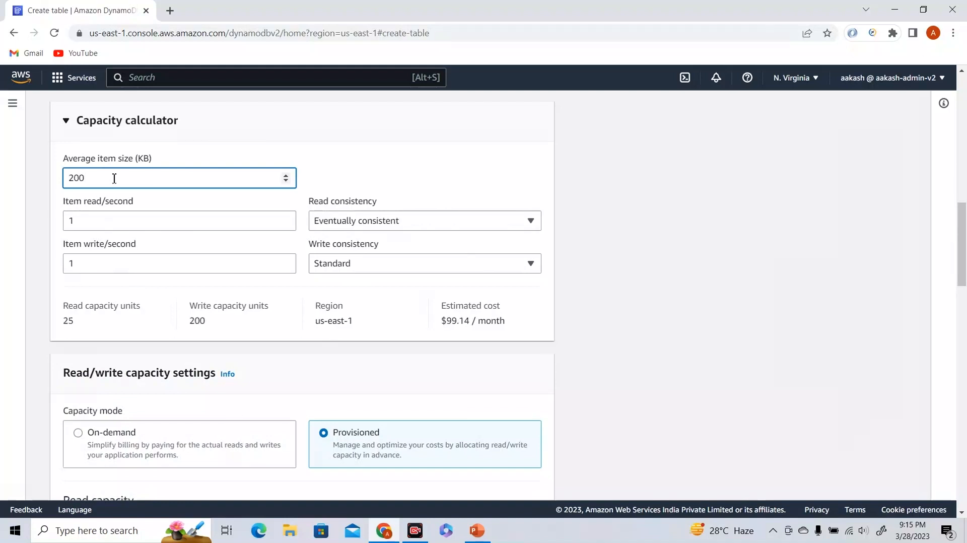
click(112, 223)
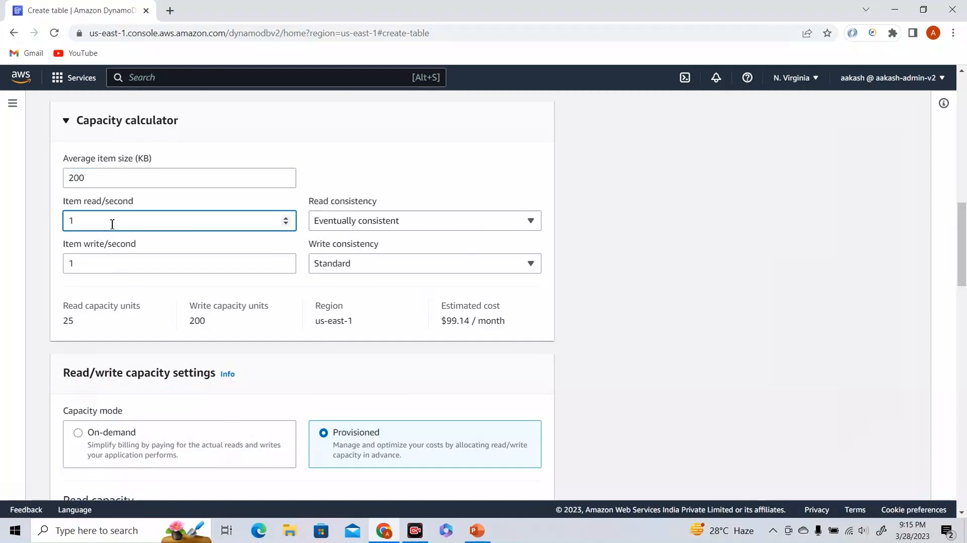
key(BackSpace)
text(2)
click(100, 264)
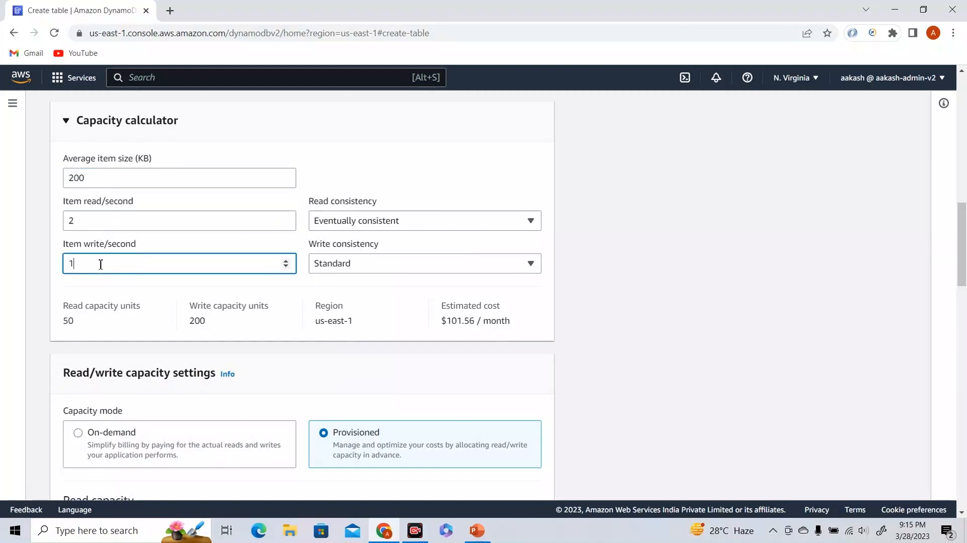
- Compare the calculated read and write capacity units with the entered item size and rates, and collapse the capacity calculator
drag(89, 325, 61, 337)
click(149, 317)
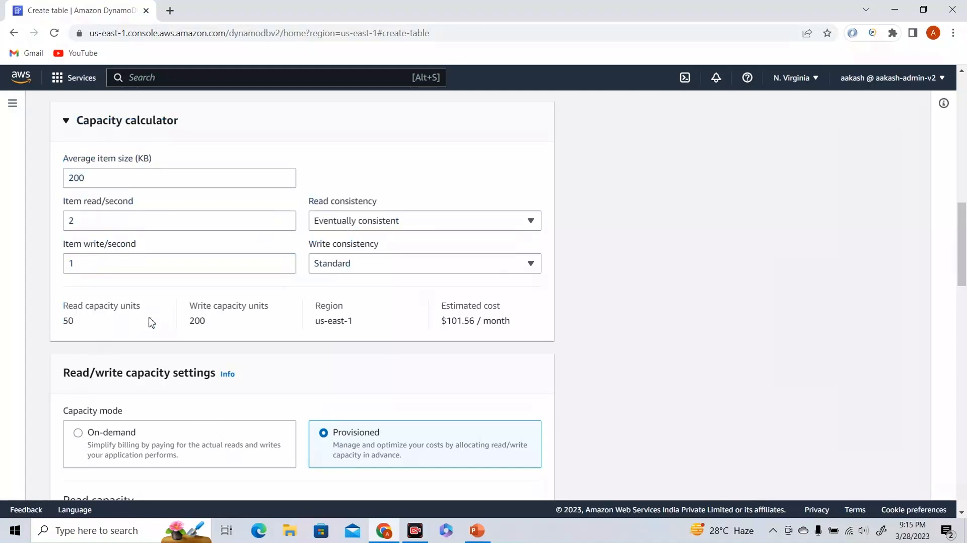
drag(180, 330, 210, 324)
click(211, 325)
drag(90, 221, 38, 224)
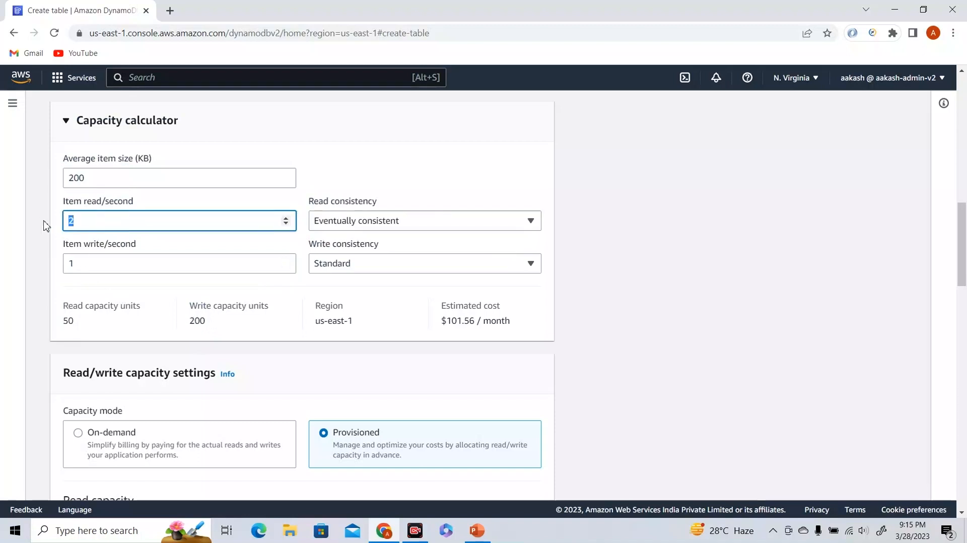
drag(78, 325, 57, 321)
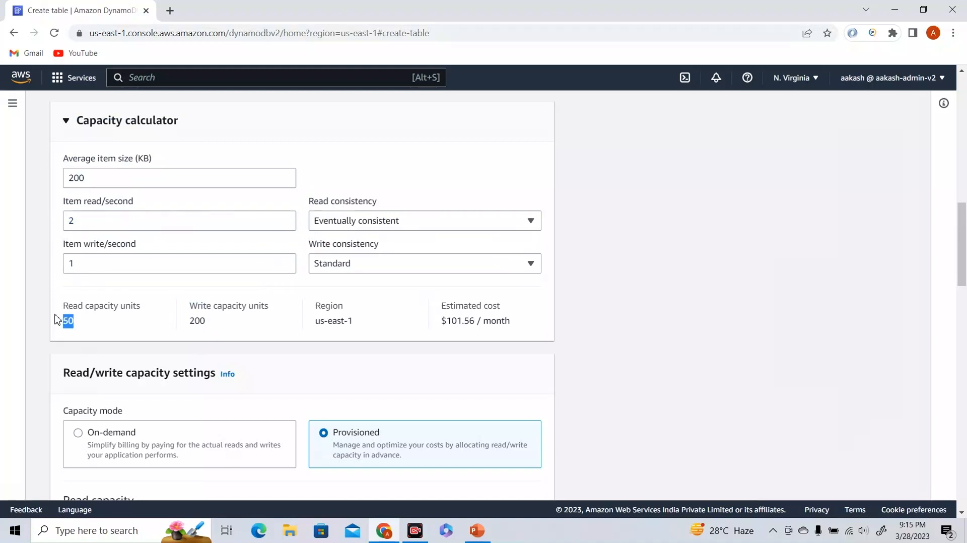
click(106, 346)
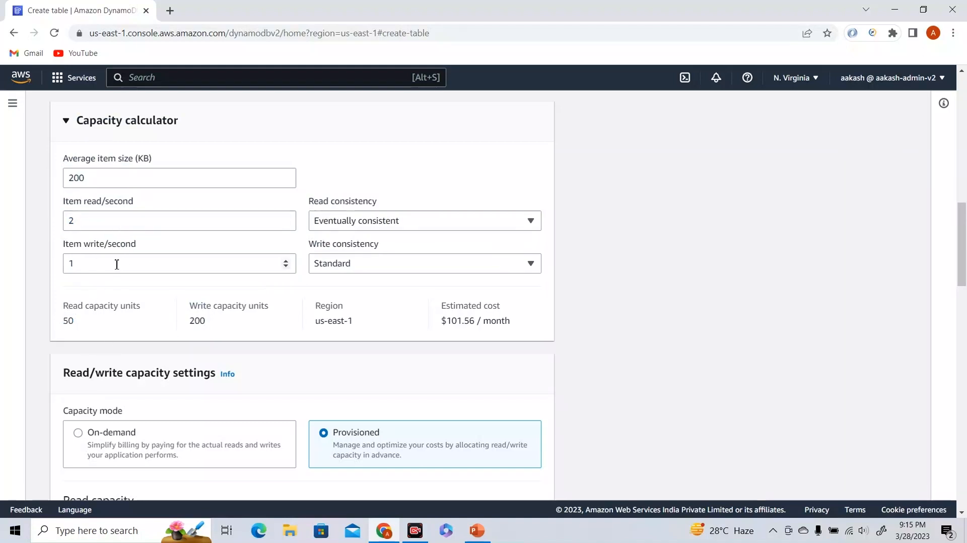
double_click(128, 221)
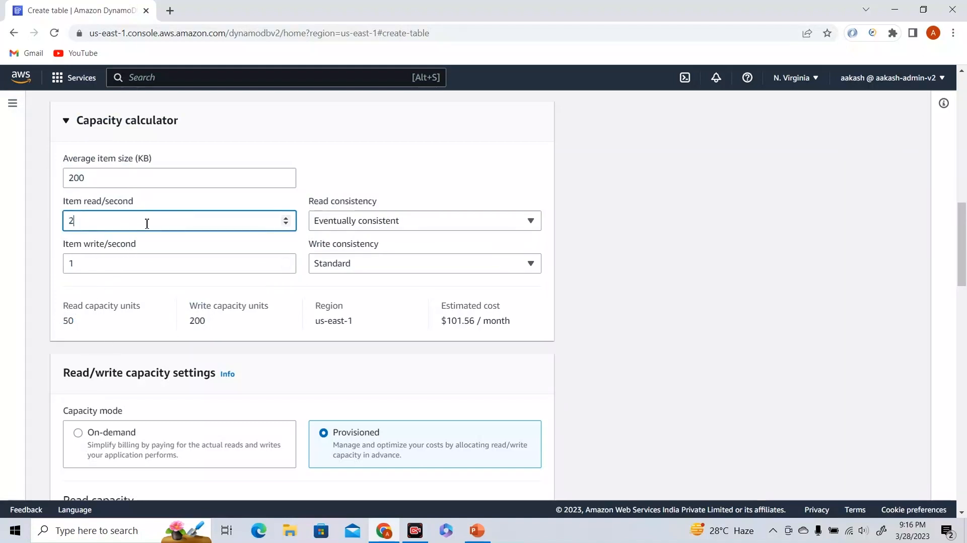
double_click(129, 264)
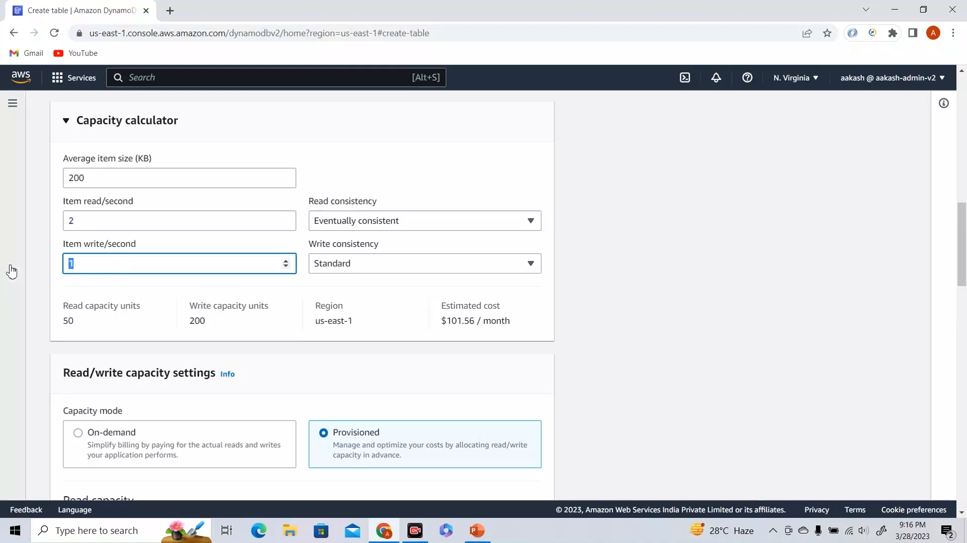
drag(204, 324, 232, 322)
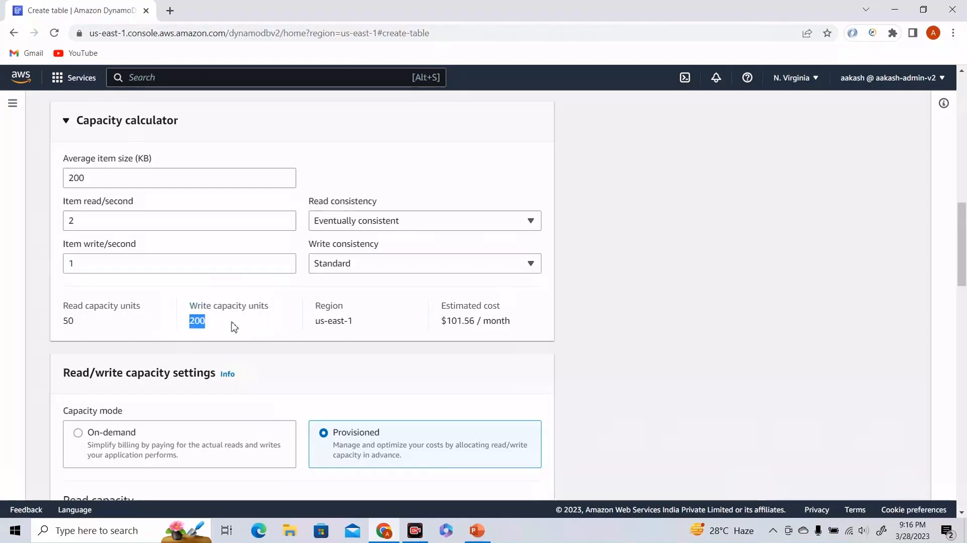
double_click(108, 177)
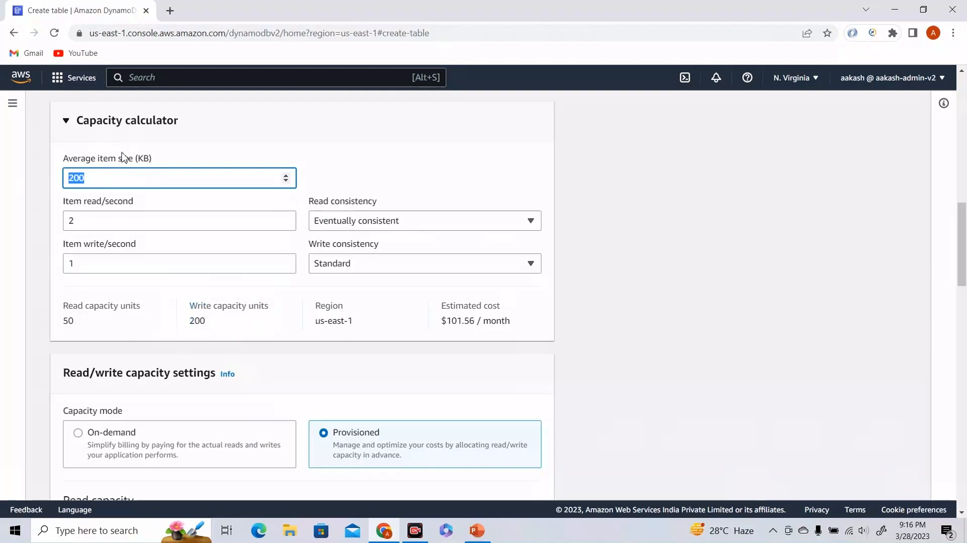
click(69, 123)
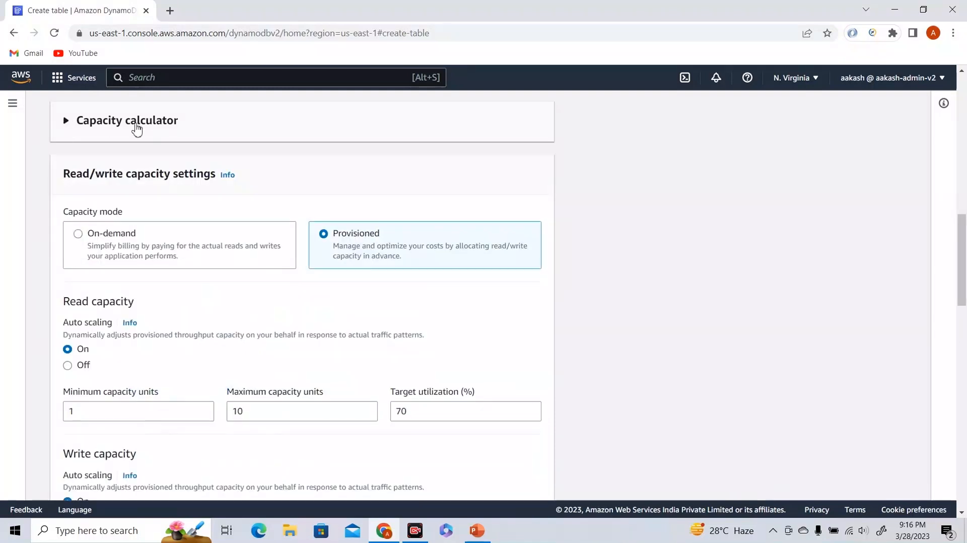
- Turn off auto scaling for the read capacity and set its provisioned capacity units to 1
scroll(337, 181, down, 2)
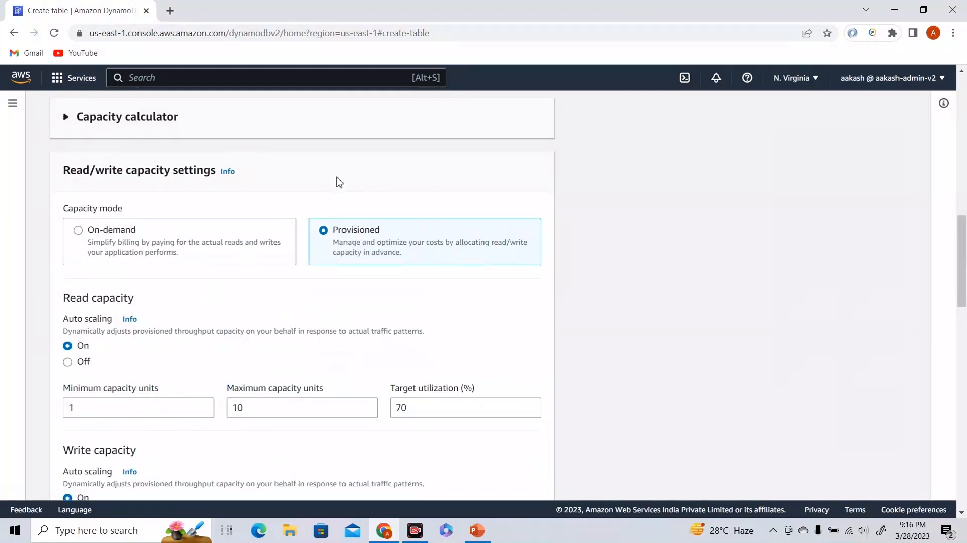
scroll(335, 202, up, 1)
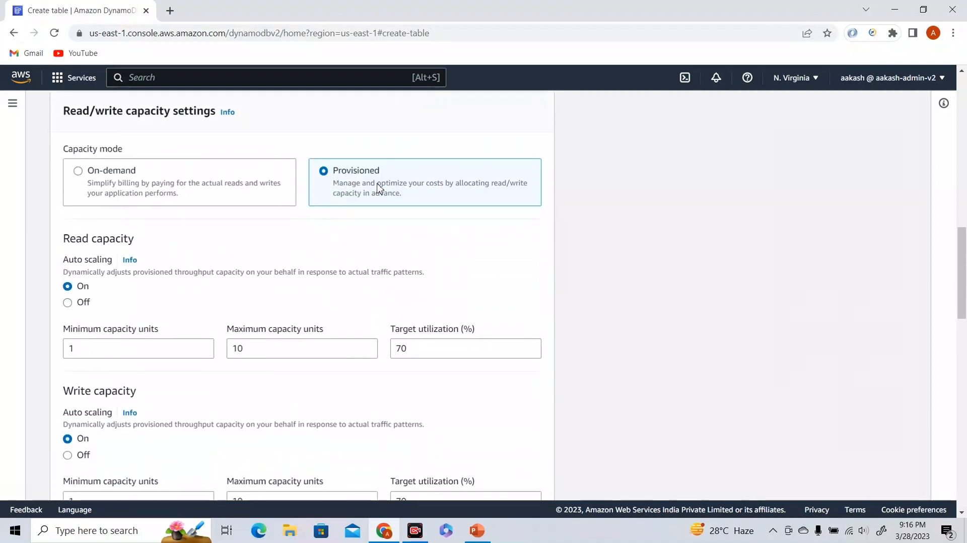
scroll(358, 199, down, 1)
scroll(340, 207, down, 1)
scroll(342, 205, up, 2)
scroll(342, 205, down, 2)
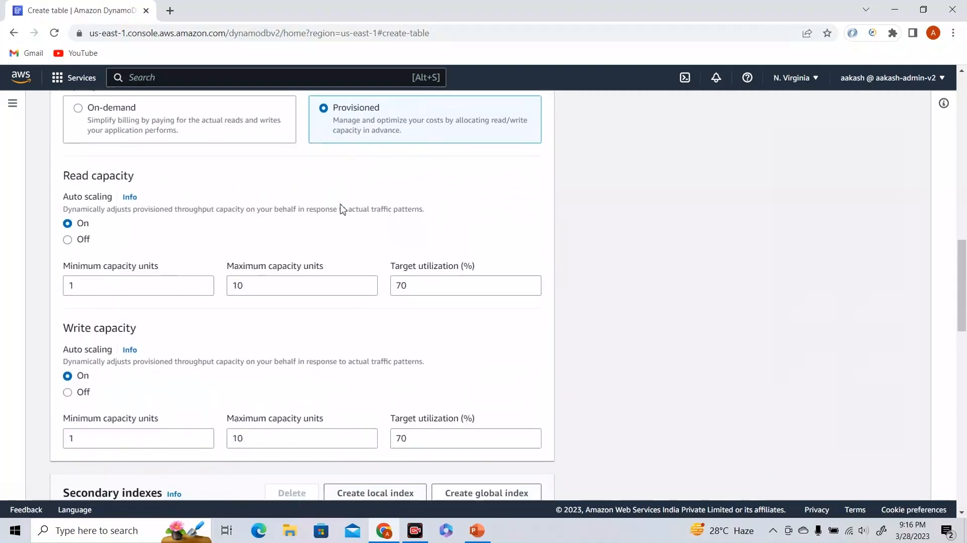
click(68, 240)
scroll(281, 237, down, 3)
click(97, 162)
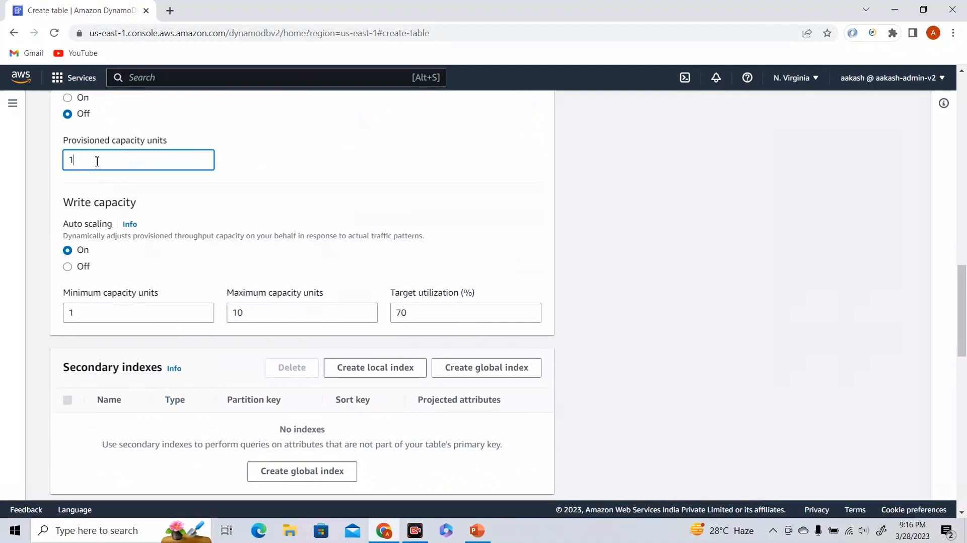
- Turn off auto scaling for the write capacity and set its provisioned capacity units to 1
scroll(341, 185, down, 8)
scroll(341, 187, up, 3)
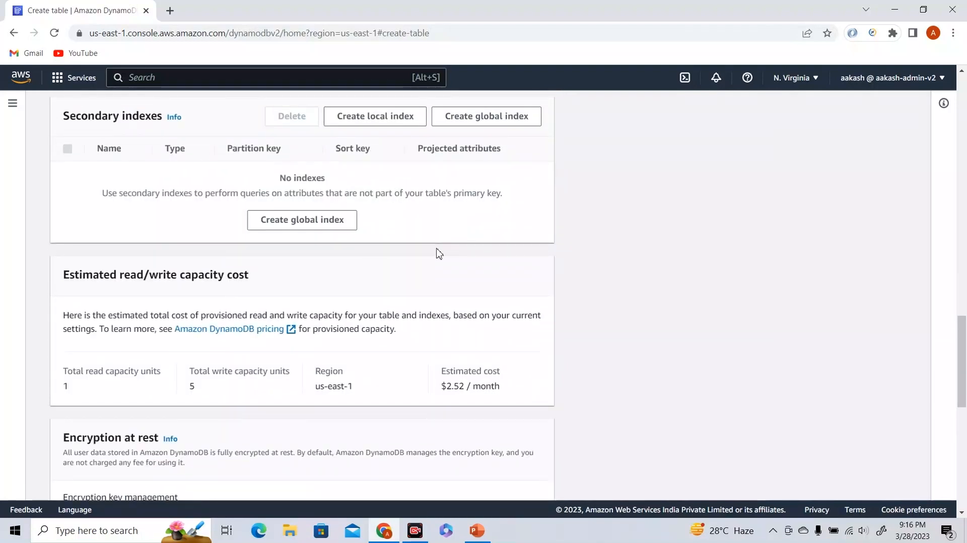
scroll(438, 254, up, 4)
scroll(378, 263, up, 3)
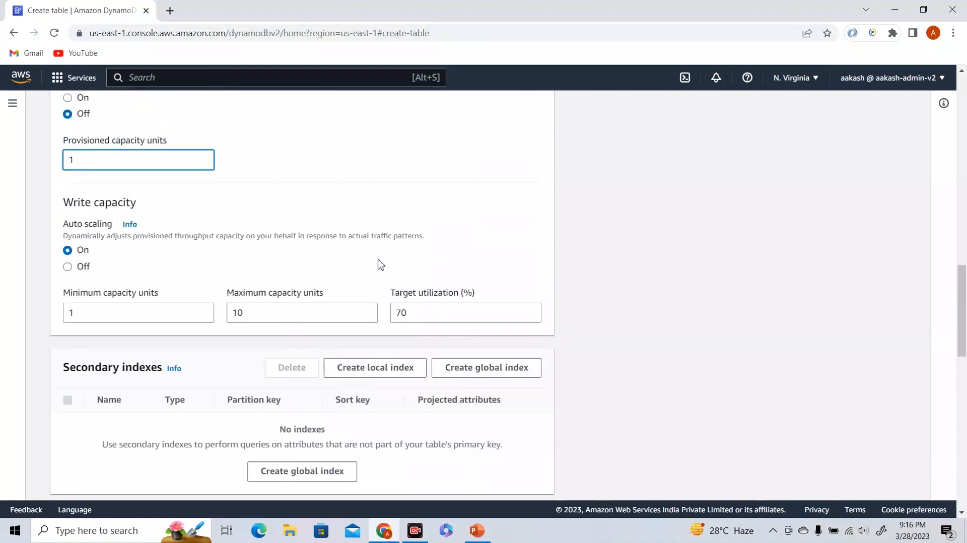
click(67, 329)
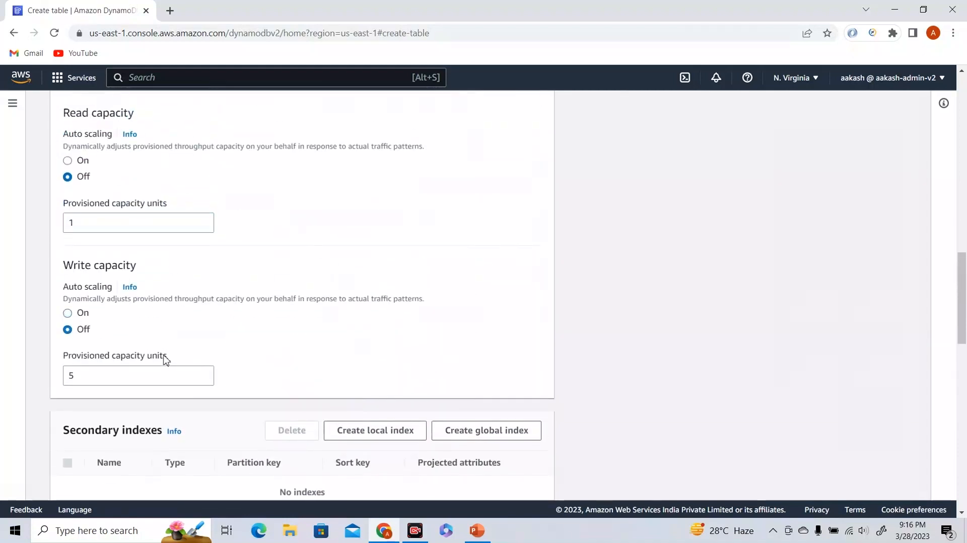
double_click(131, 377)
key(BackSpace)
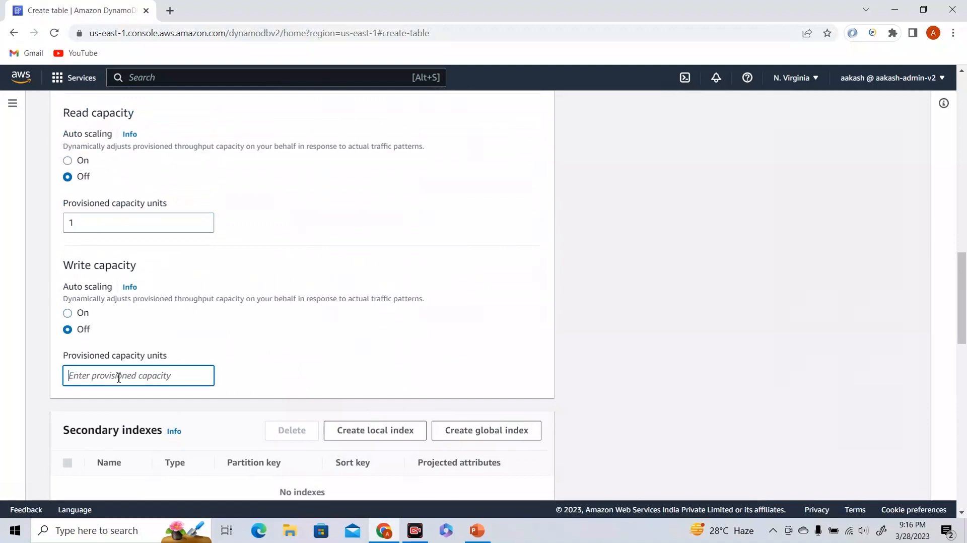
text(1)
- Examine the estimated monthly read/write capacity cost for the table
scroll(453, 313, down, 5)
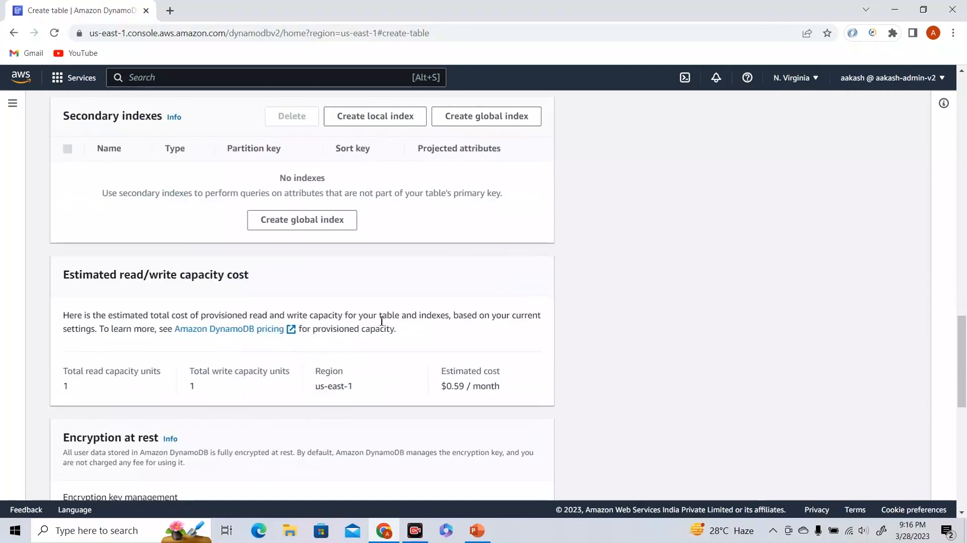
drag(82, 275, 410, 274)
click(416, 274)
drag(446, 387, 551, 384)
click(693, 350)
- Review the encryption, deletion protection and tag settings and create the artists table
scroll(569, 307, down, 5)
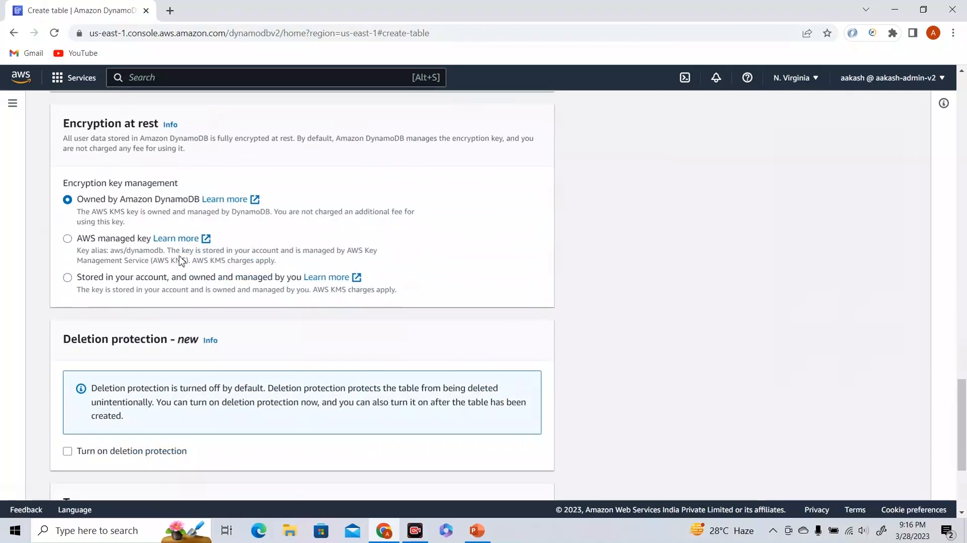
scroll(337, 238, down, 3)
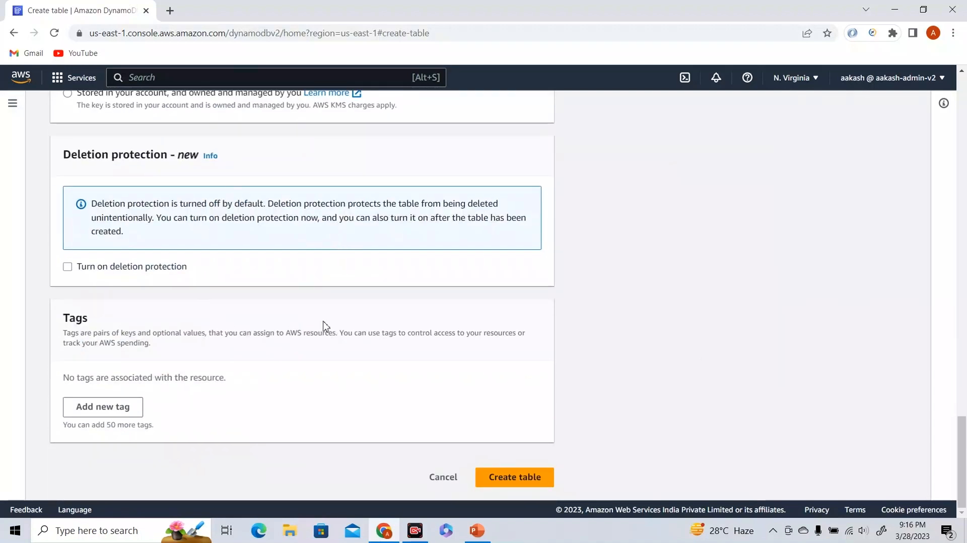
click(551, 477)
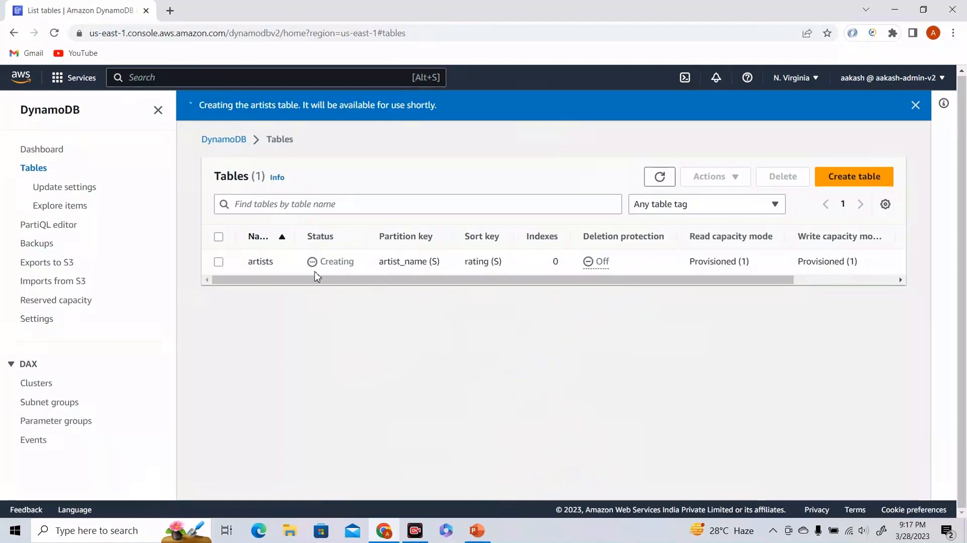
- Refresh the table list and open the artists table's overview to review its general information
click(663, 181)
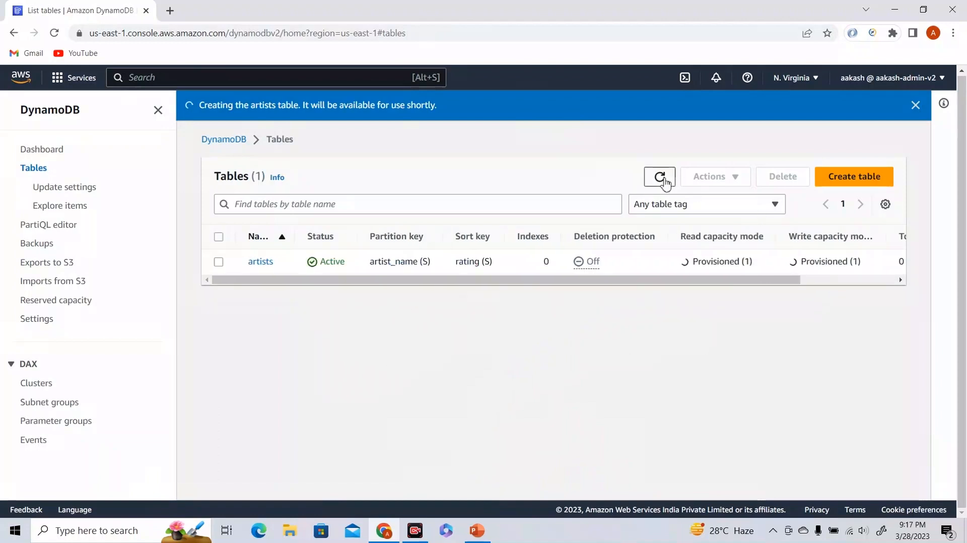
click(261, 264)
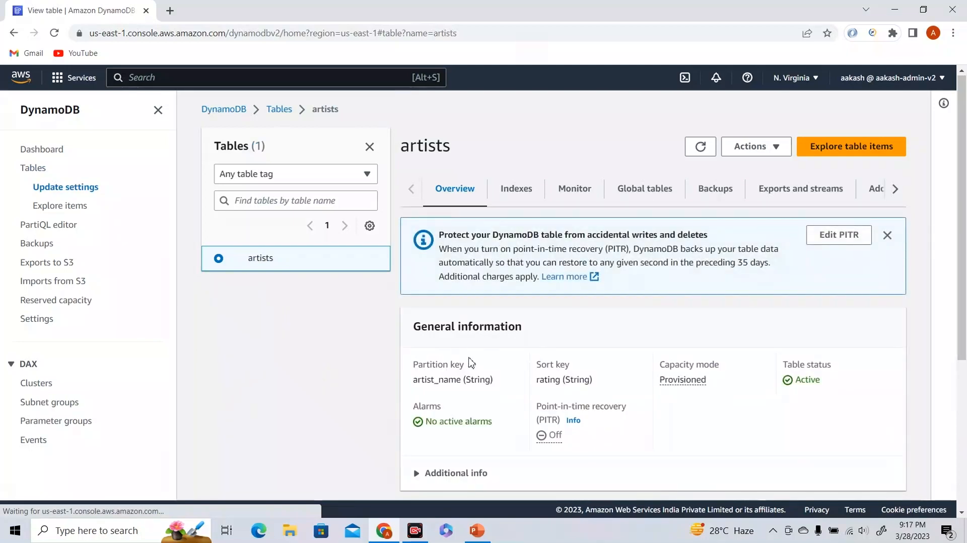
scroll(471, 363, down, 3)
scroll(477, 361, up, 3)
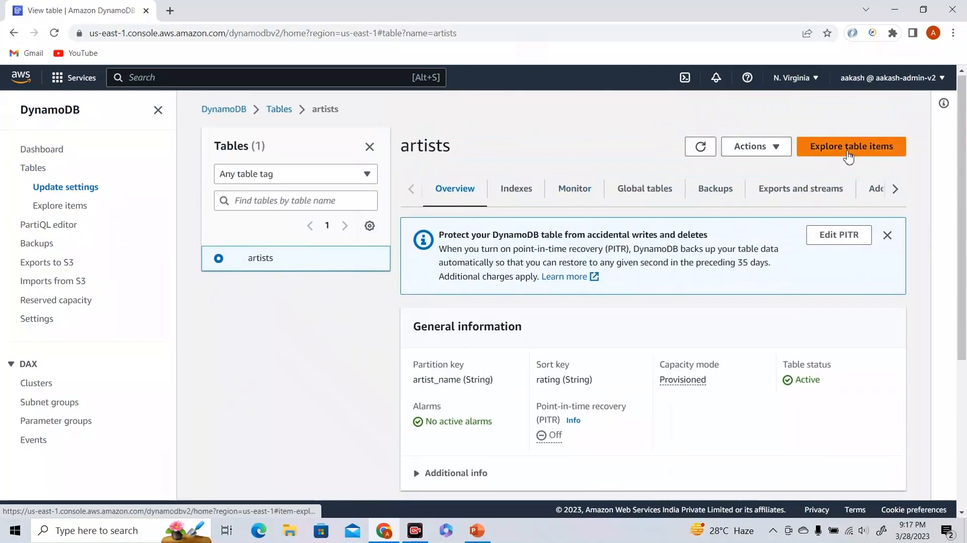
- Explore the items of the artists table and review the scan settings and returned items
click(850, 152)
scroll(618, 360, down, 3)
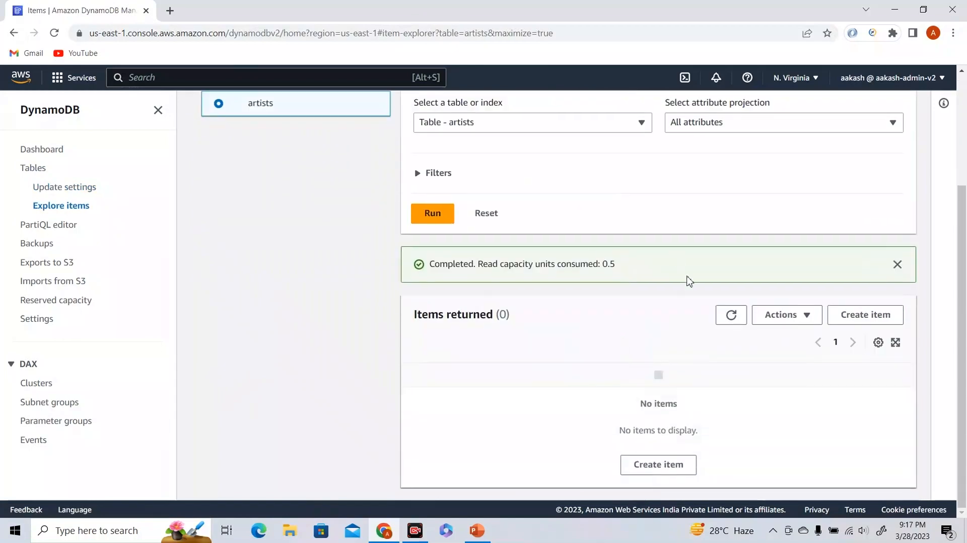
scroll(660, 380, up, 1)
scroll(665, 388, down, 1)
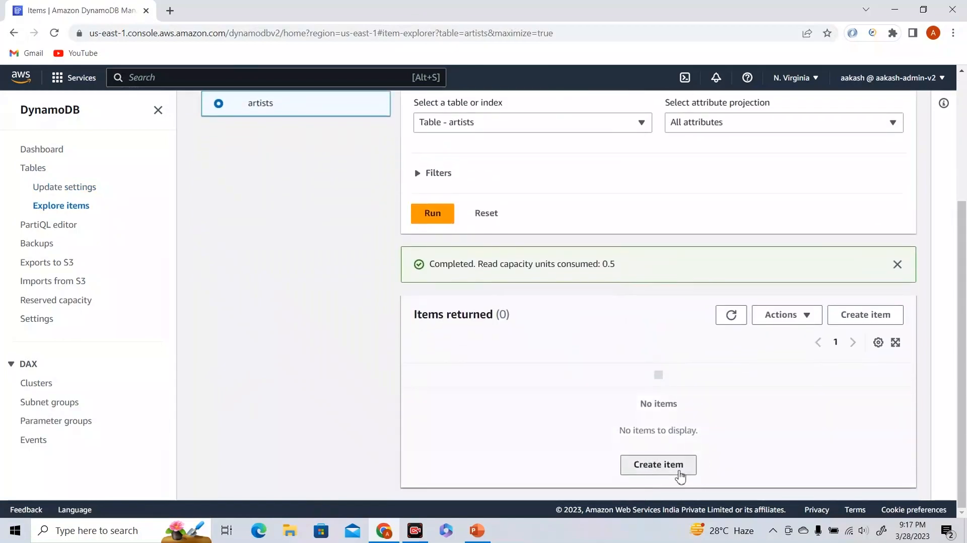
- Start a new item with artist_name "Harry Styles" and rating 9
click(659, 464)
click(355, 275)
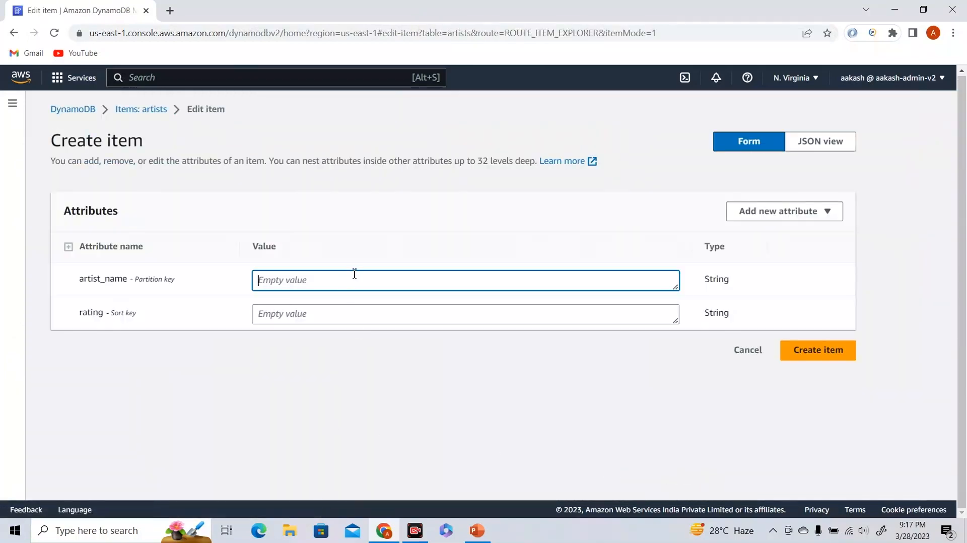
text(Ha)
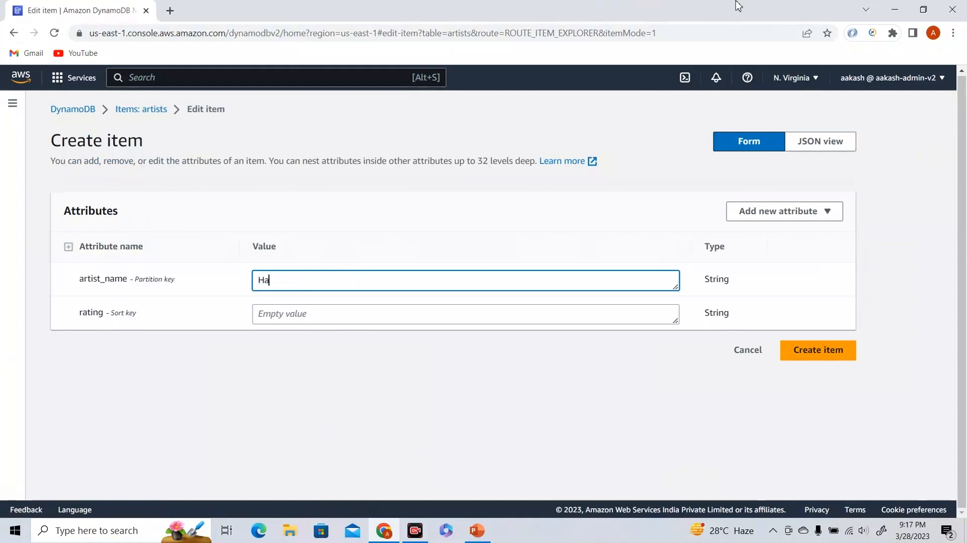
text(yles)
click(307, 316)
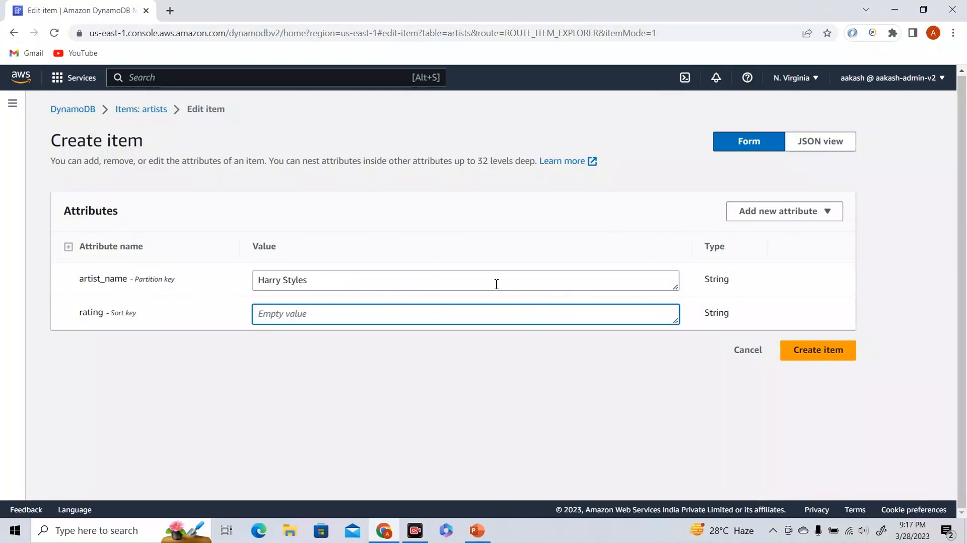
text(9)
- Add a string attribute "Song Name" with the value "As It Was" and create the item
click(815, 215)
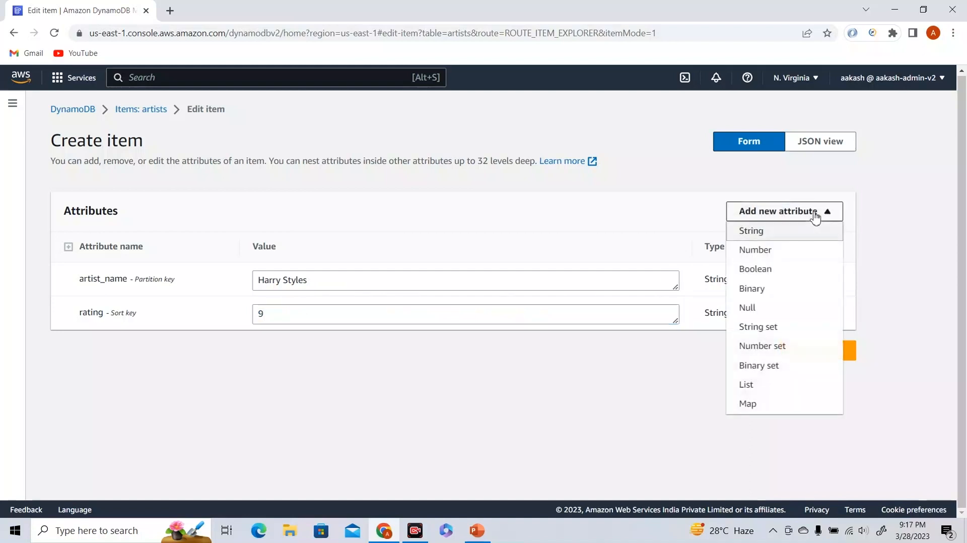
click(801, 235)
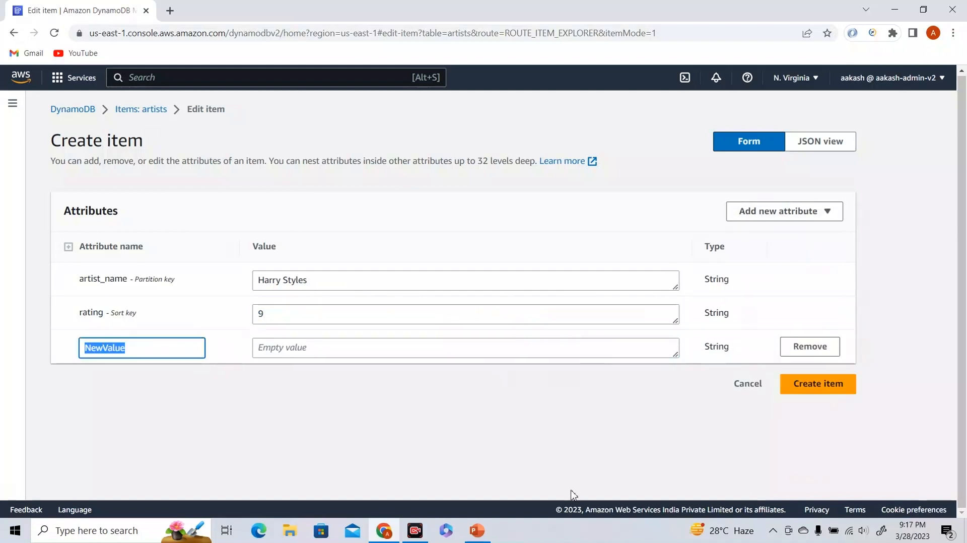
text(Song)
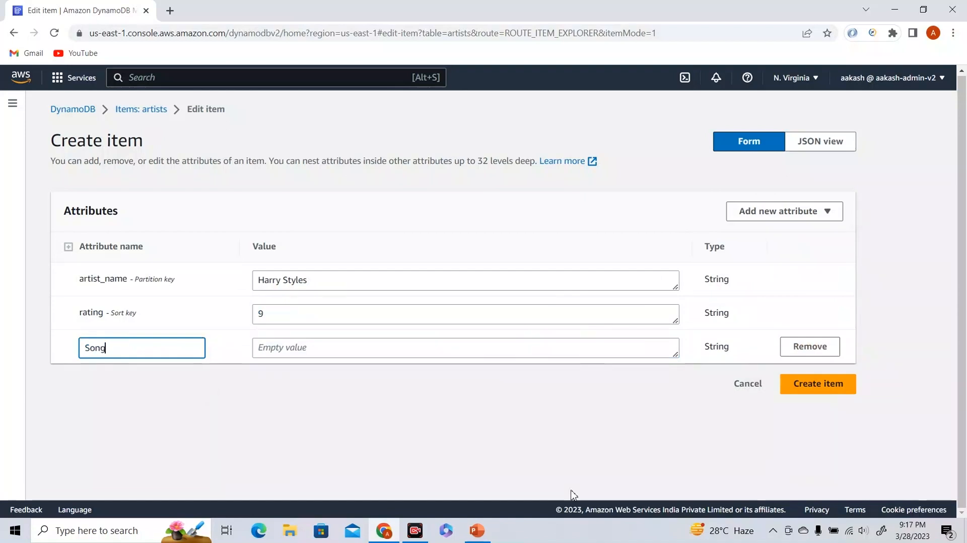
text(N)
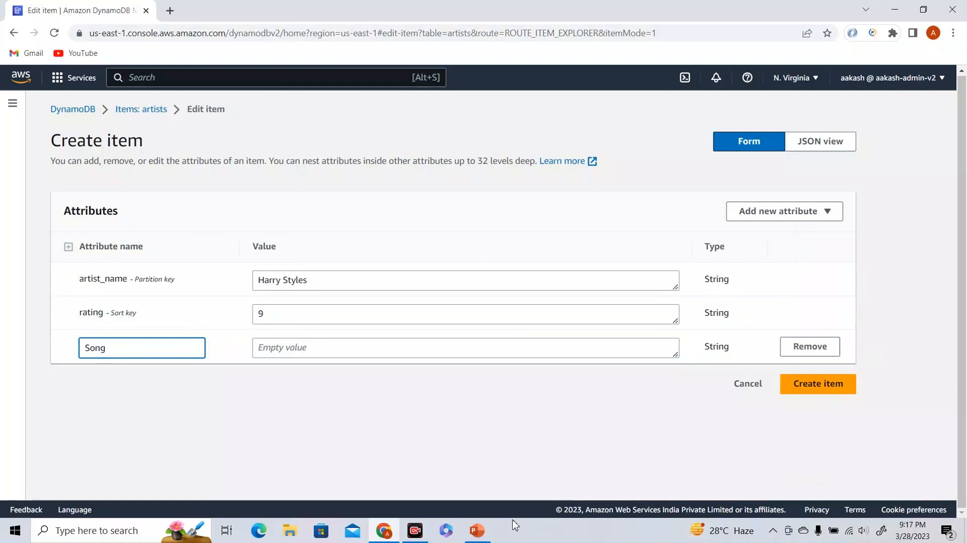
text( Name)
click(317, 348)
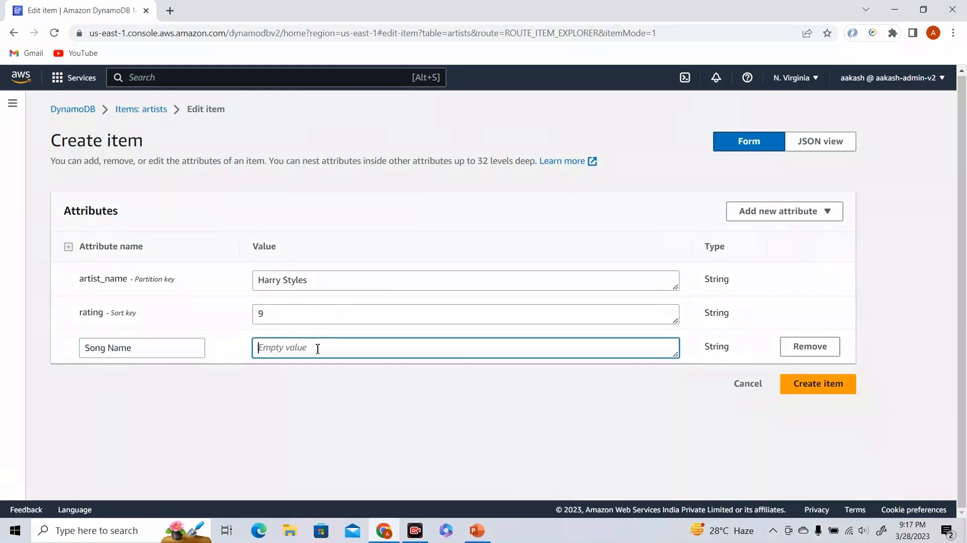
text(As It Was)
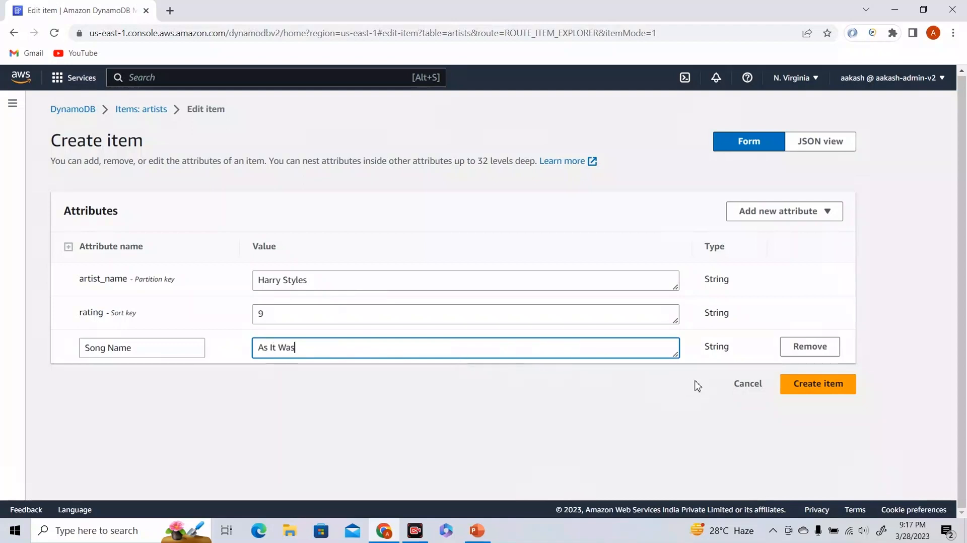
click(818, 389)
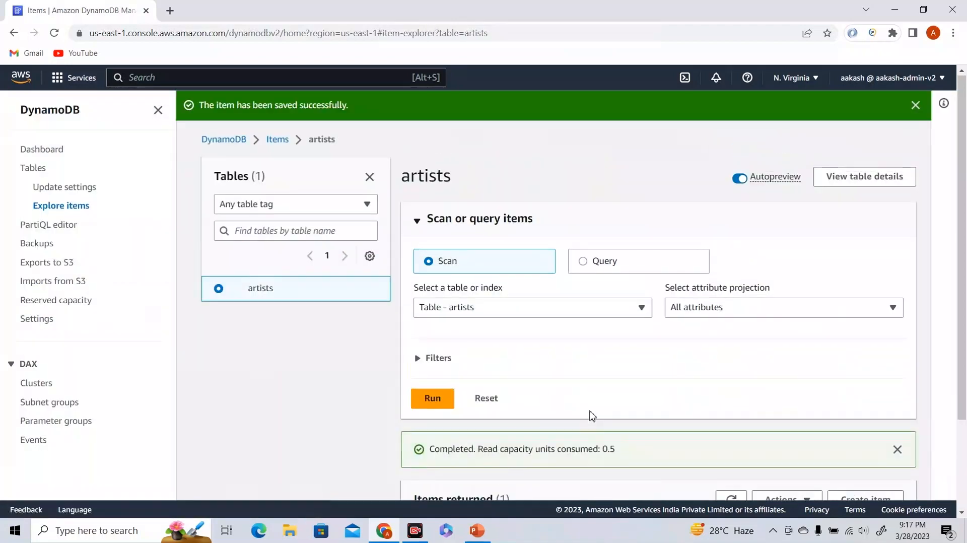
- Start another item in the artists table with artist_name "The Weekend" and rating 9.5
scroll(645, 404, down, 2)
click(877, 391)
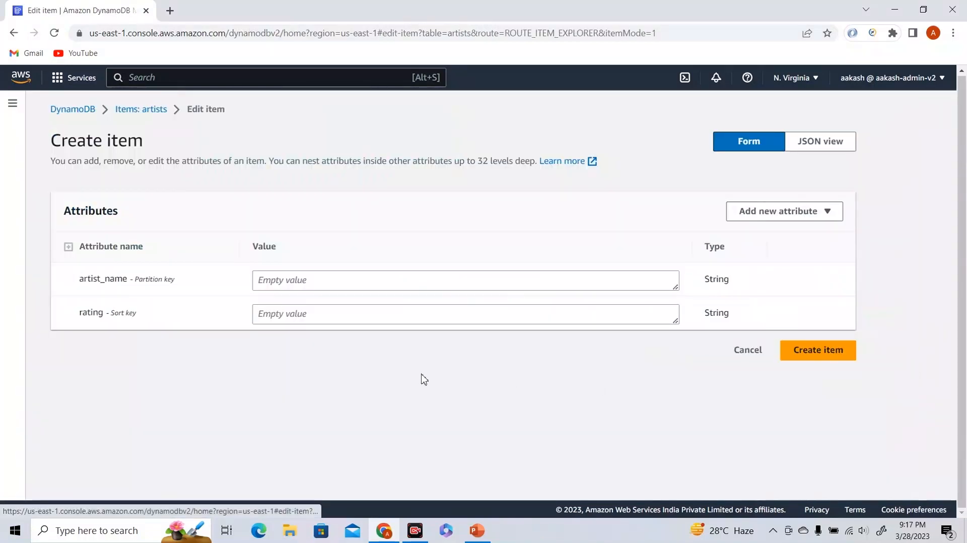
click(317, 281)
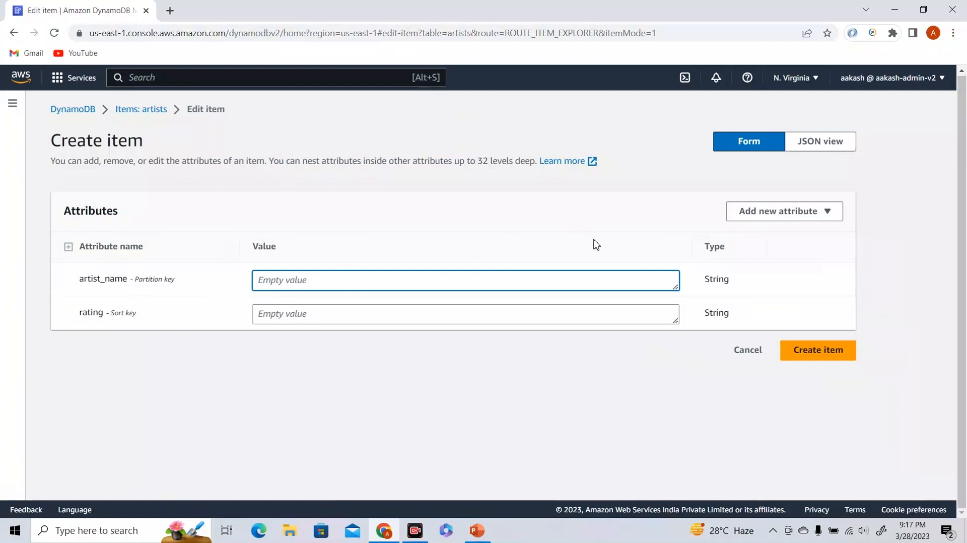
text(The Weekend)
click(627, 309)
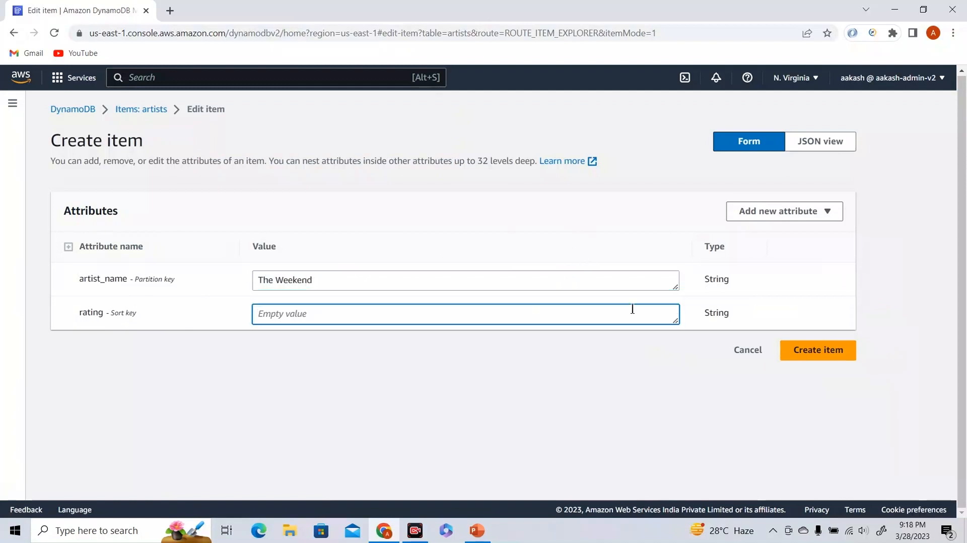
text(9.5)
- Add a string attribute "Song Name" with the value "Blinding Lights", create the item and review the returned items
click(791, 211)
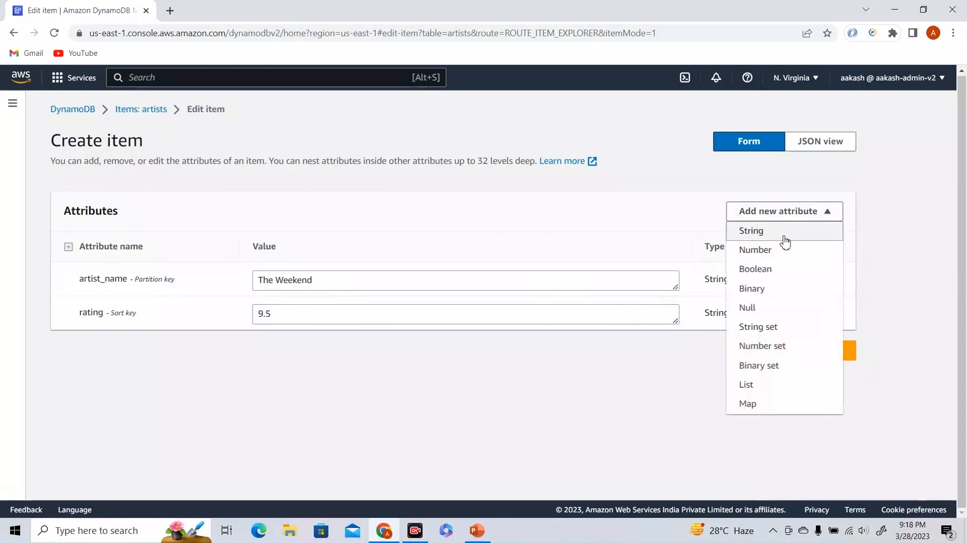
click(784, 236)
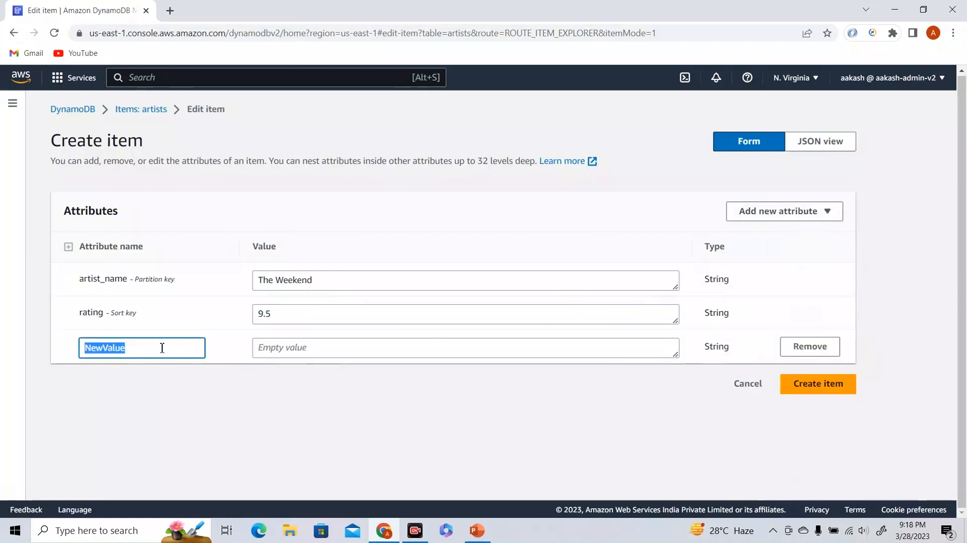
text(Song Name)
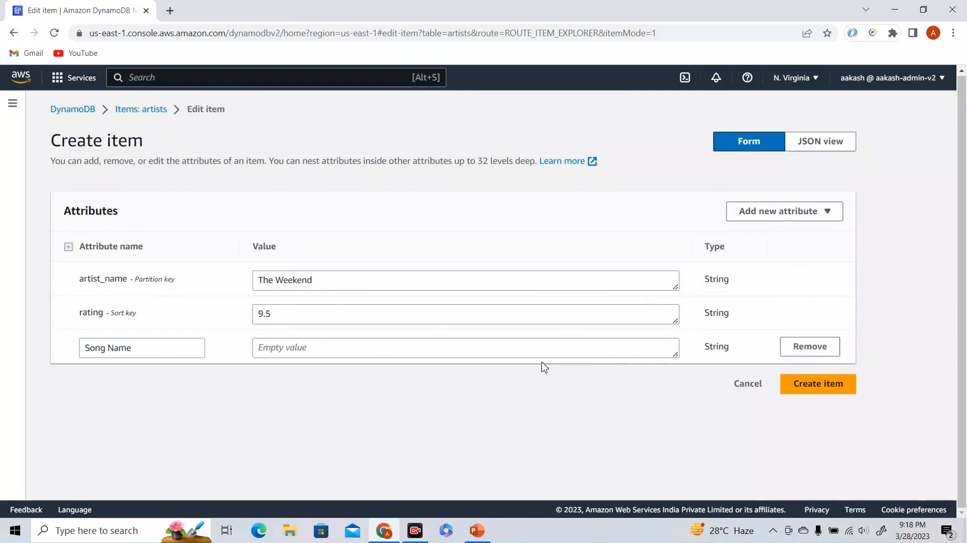
click(497, 350)
text(Blin)
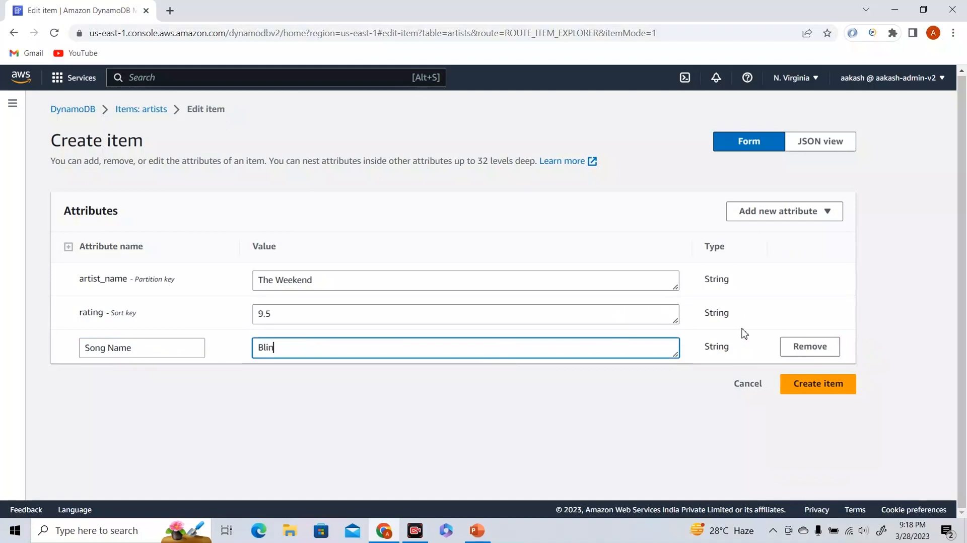
text(ding Lights)
click(834, 388)
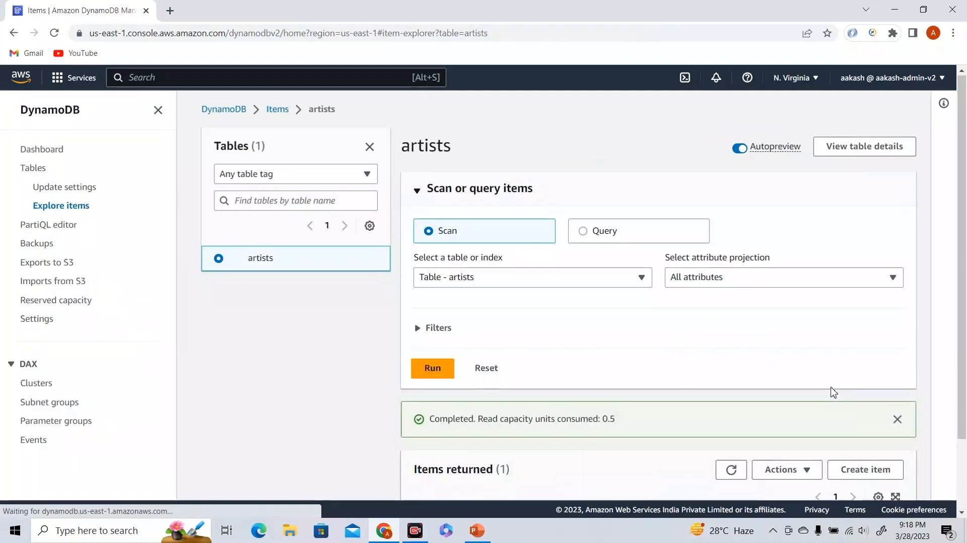
scroll(838, 397, down, 2)
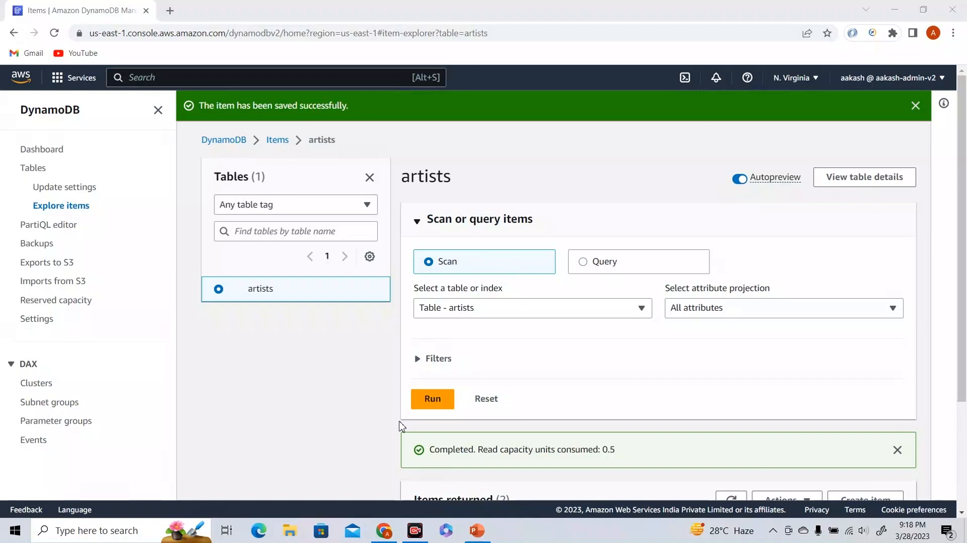
- Switch to OneNote for Windows 10 to sketch on a blank page
key(super)
text(o)
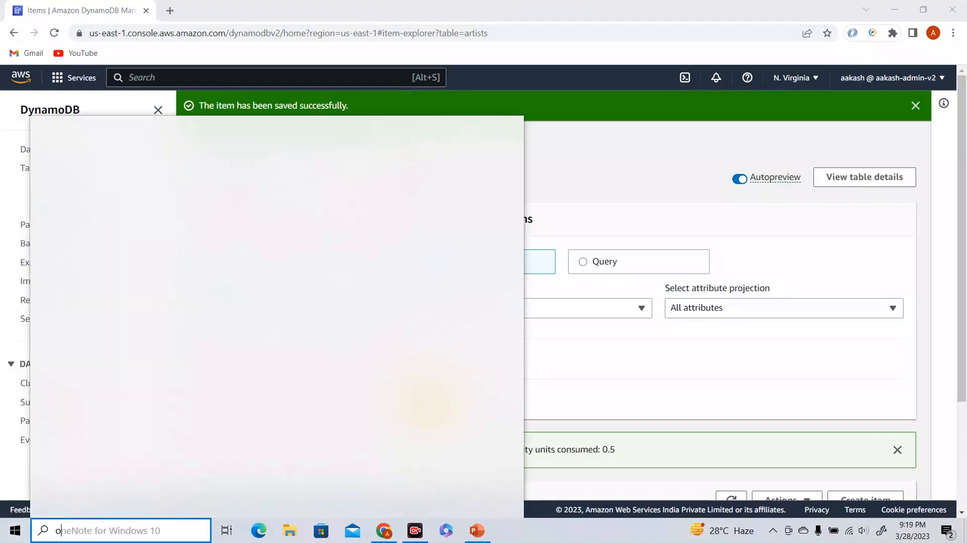
text(nenote)
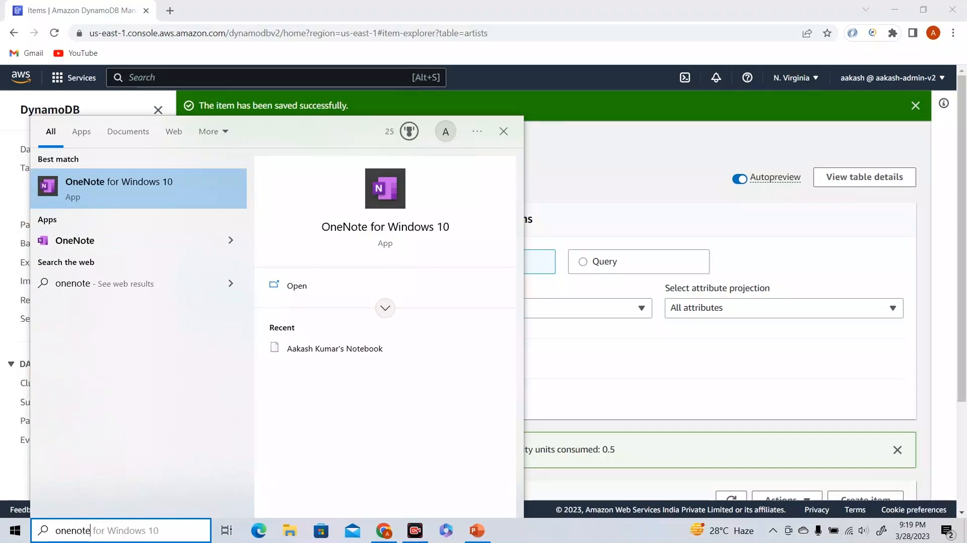
key(Return)
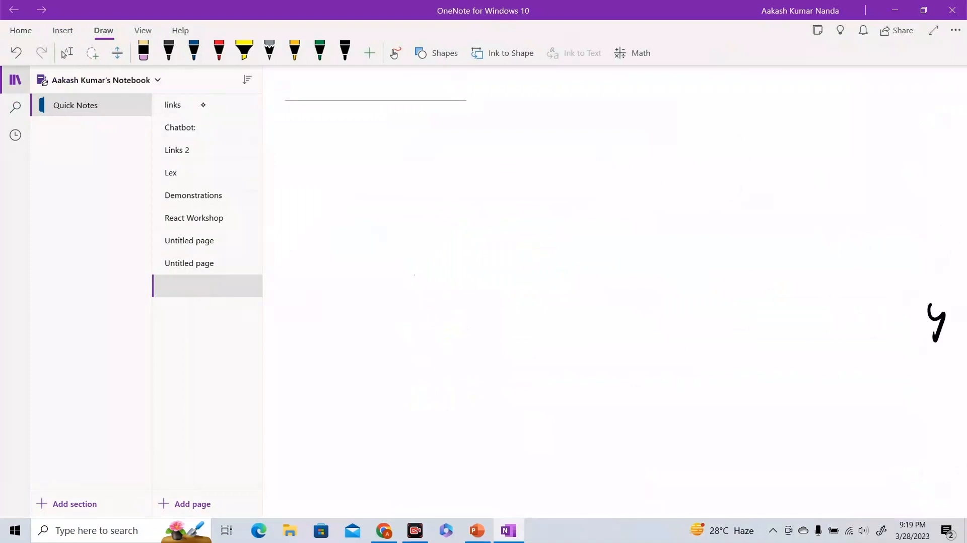
- Draw five short horizontal lines stacked one below another on the blank page to represent table rows
drag(318, 152, 419, 155)
drag(317, 194, 413, 199)
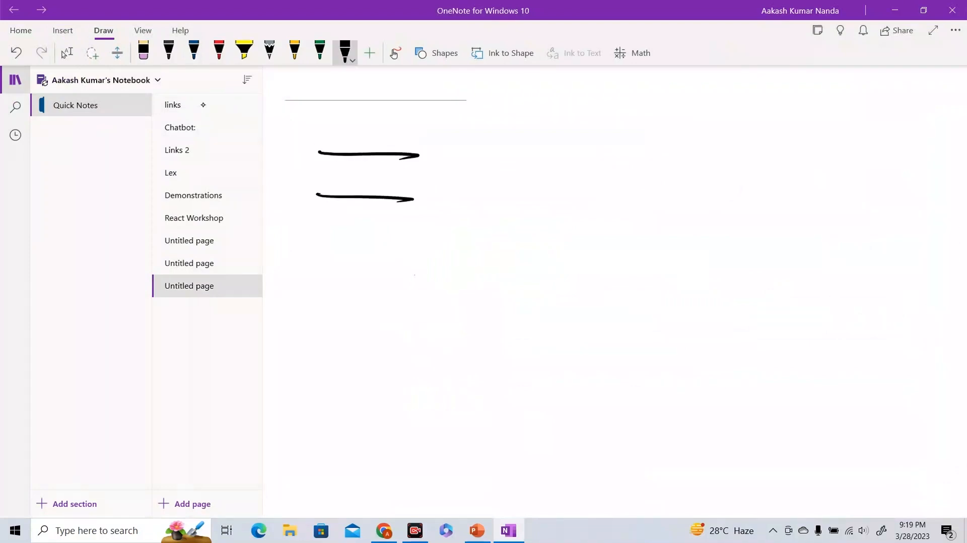
drag(319, 247, 406, 248)
drag(309, 302, 397, 293)
drag(299, 363, 385, 363)
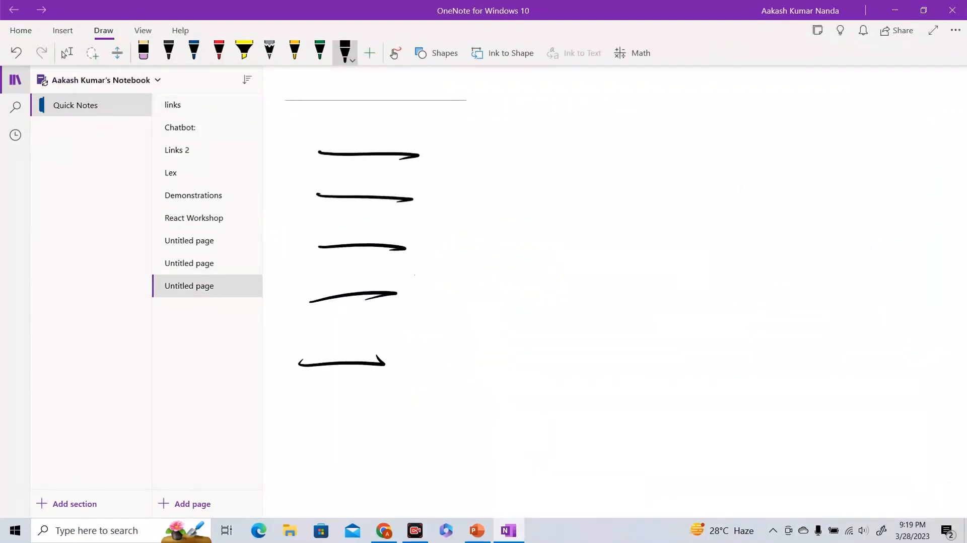
- Draw a curly brace beside the five lines, handwrite "All the data" next to it and add an arrow after the label
drag(452, 146, 436, 353)
mouse_move(487, 263)
mouse_down()
mouse_move(506, 252)
mouse_move(537, 258)
mouse_up()
mouse_move(557, 232)
mouse_down()
mouse_move(551, 250)
mouse_move(565, 234)
mouse_up()
drag(563, 228, 589, 252)
mouse_move(524, 275)
mouse_down()
mouse_move(536, 301)
mouse_move(582, 298)
mouse_up()
mouse_move(619, 261)
mouse_down()
mouse_move(706, 262)
mouse_move(673, 292)
mouse_up()
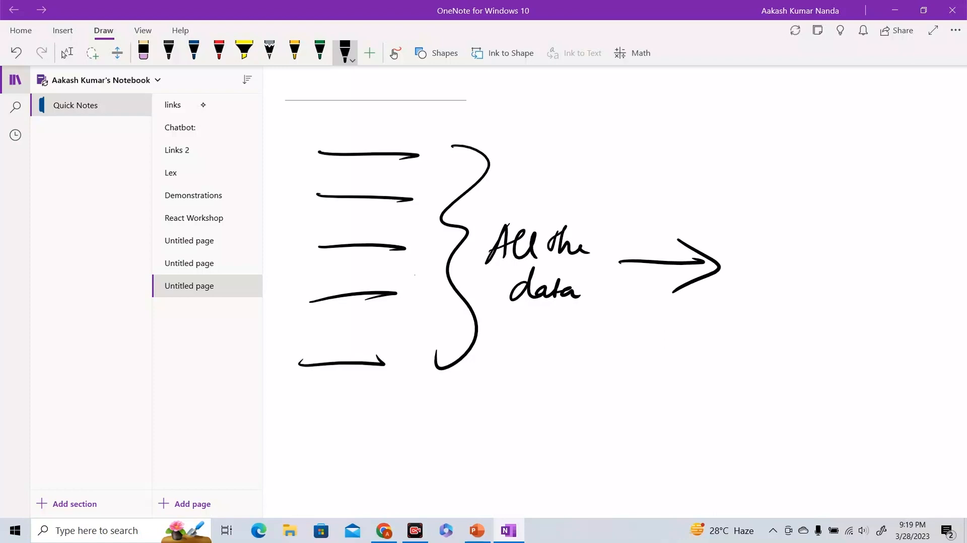
- Handwrite "id:101" above the arrow and draw a second arrow leading to the handwritten word "Item"
mouse_move(653, 205)
mouse_down()
mouse_move(657, 226)
mouse_move(652, 187)
mouse_up()
mouse_move(677, 199)
mouse_down()
mouse_move(677, 225)
mouse_move(715, 225)
mouse_up()
drag(731, 206, 736, 232)
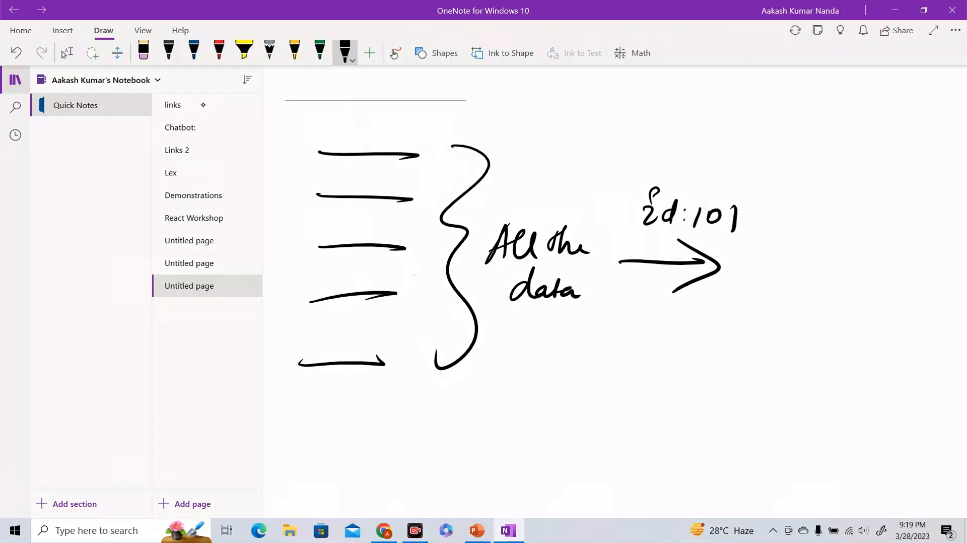
mouse_move(768, 263)
mouse_down()
mouse_move(863, 270)
mouse_move(875, 280)
mouse_up()
mouse_move(898, 264)
mouse_down()
mouse_move(897, 281)
mouse_move(913, 272)
mouse_up()
drag(909, 278, 942, 286)
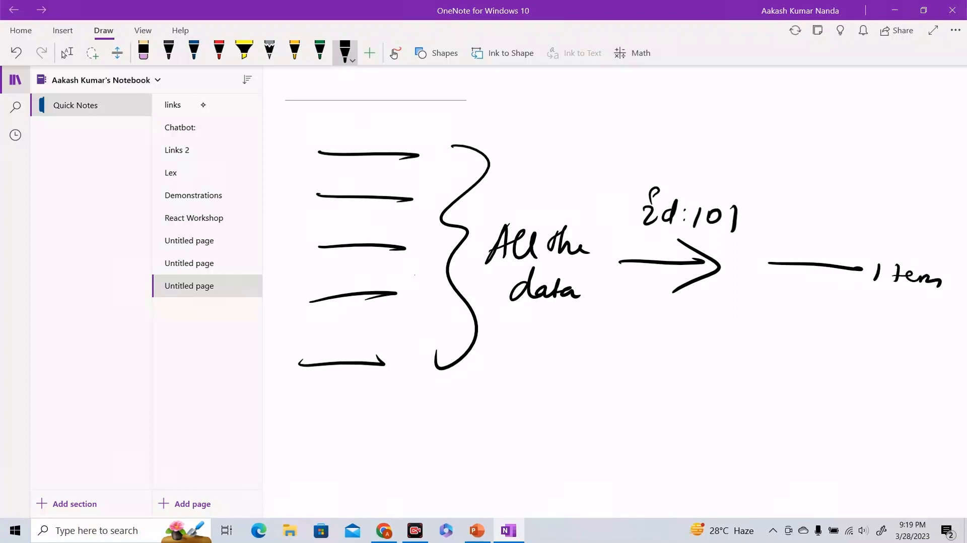
mouse_move(851, 250)
mouse_down()
mouse_move(860, 282)
mouse_move(822, 295)
mouse_up()
- Erase the whole scan sketch from the page
mouse_move(373, 206)
mouse_down()
mouse_move(373, 152)
mouse_move(358, 302)
mouse_move(446, 365)
mouse_up()
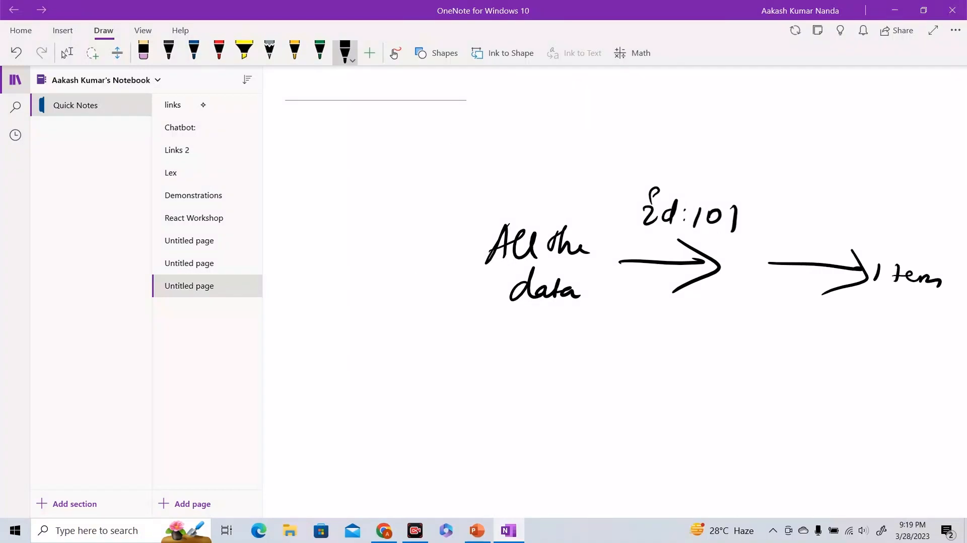
mouse_move(496, 247)
mouse_down()
mouse_move(564, 289)
mouse_move(651, 216)
mouse_move(654, 196)
mouse_move(862, 272)
mouse_move(898, 275)
mouse_up()
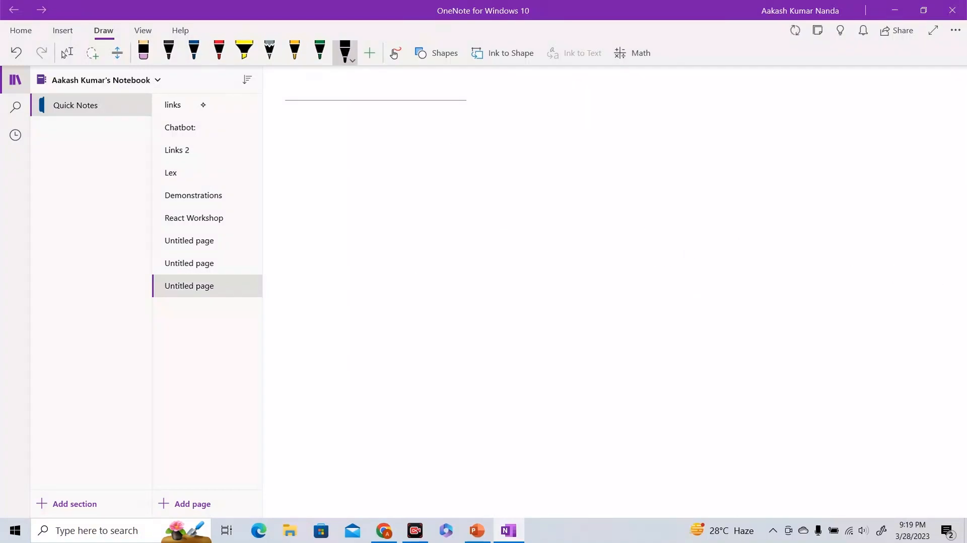
- Handwrite "table" on the blank page, draw an arrow after it, and handwrite "Query" above the arrow
mouse_move(321, 197)
mouse_down()
mouse_move(313, 242)
mouse_move(337, 218)
mouse_up()
mouse_move(334, 222)
mouse_down()
mouse_move(349, 234)
mouse_move(370, 204)
mouse_move(387, 236)
mouse_move(528, 230)
mouse_move(499, 253)
mouse_up()
mouse_move(453, 177)
mouse_down()
mouse_move(432, 217)
mouse_move(506, 195)
mouse_up()
drag(505, 194, 511, 199)
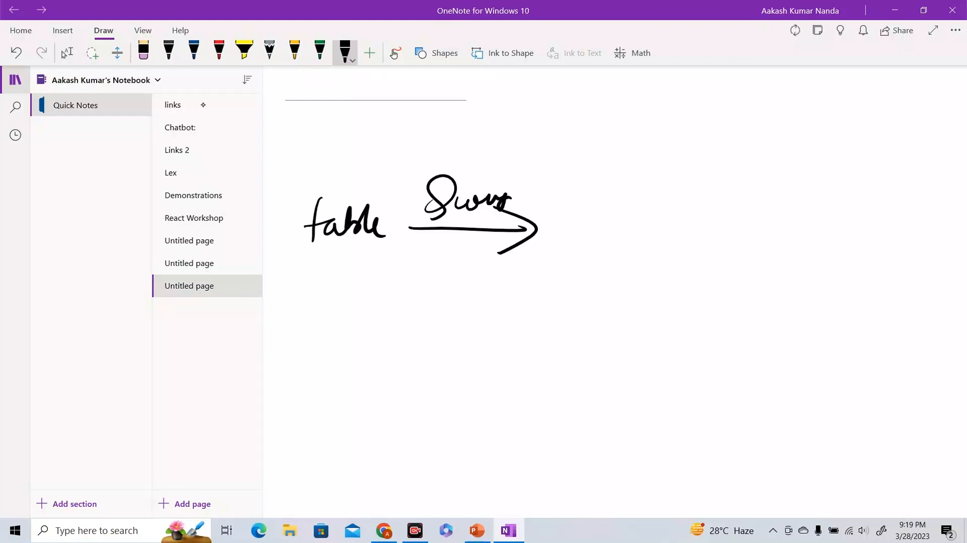
- Handwrite "id:101" after the arrow, then add a second arrow leading to the handwritten word "item"
mouse_move(562, 227)
mouse_down()
mouse_move(557, 243)
mouse_move(570, 211)
mouse_up()
mouse_move(579, 225)
mouse_down()
mouse_move(586, 240)
mouse_move(637, 223)
mouse_up()
click(596, 224)
click(596, 236)
mouse_move(654, 230)
mouse_down()
mouse_move(662, 217)
mouse_move(651, 237)
mouse_up()
drag(645, 237, 734, 233)
drag(720, 210, 709, 253)
mouse_move(776, 233)
mouse_down()
mouse_move(770, 249)
mouse_move(789, 213)
mouse_up()
drag(790, 216, 784, 246)
mouse_move(783, 230)
mouse_down()
mouse_move(812, 228)
mouse_move(855, 248)
mouse_up()
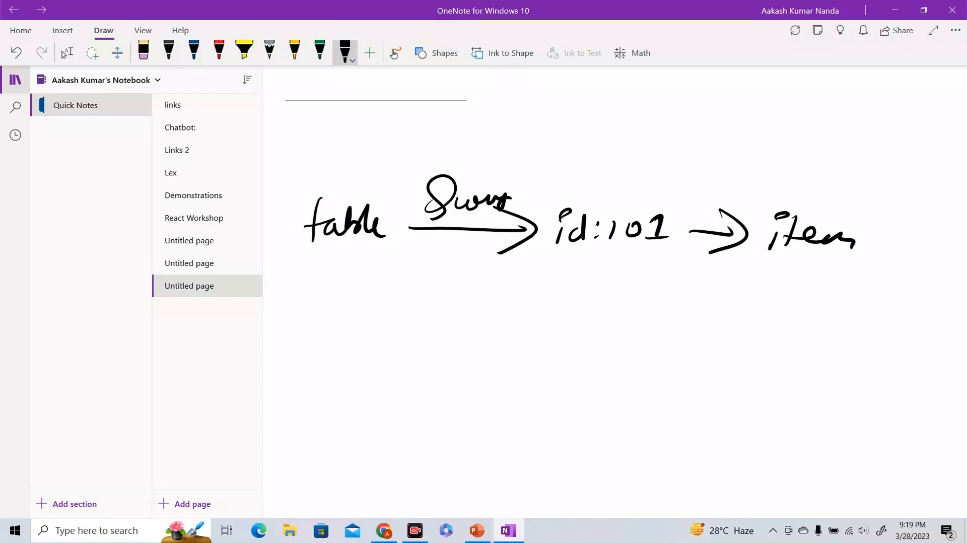
- Erase the whole query sketch from the page and return to the black pen
mouse_move(310, 221)
mouse_down()
mouse_move(499, 217)
mouse_move(536, 229)
mouse_move(664, 230)
mouse_up()
drag(565, 215, 598, 235)
drag(746, 232, 705, 232)
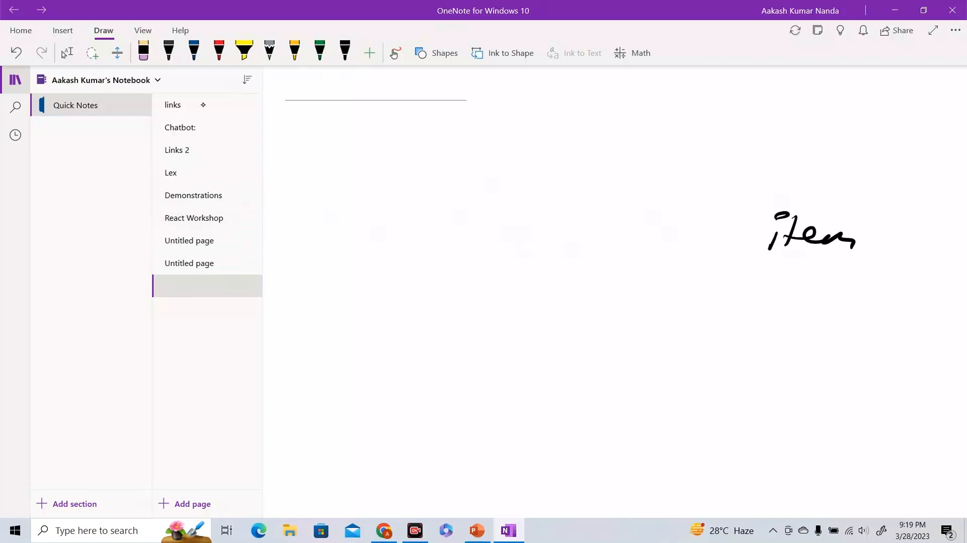
drag(772, 243, 852, 241)
drag(775, 216, 790, 214)
click(345, 50)
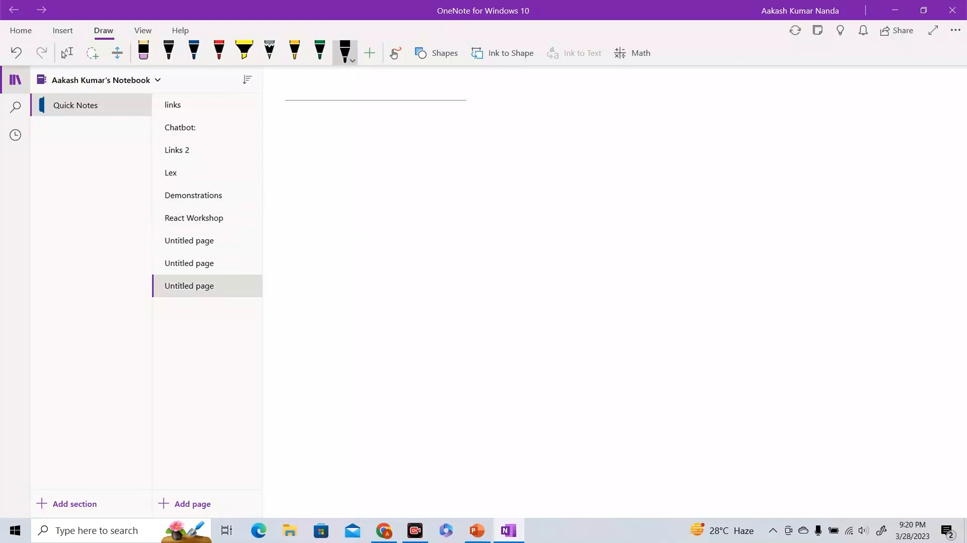
- Switch to the DynamoDB console in Chrome and set the artists table's item explorer to Query mode
key(alt+Tab)
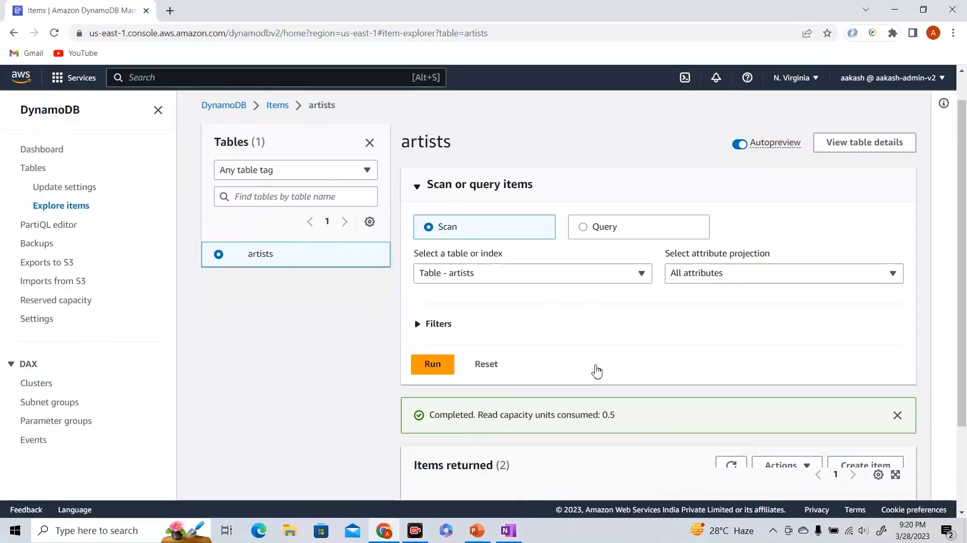
scroll(583, 403, down, 2)
scroll(583, 403, up, 3)
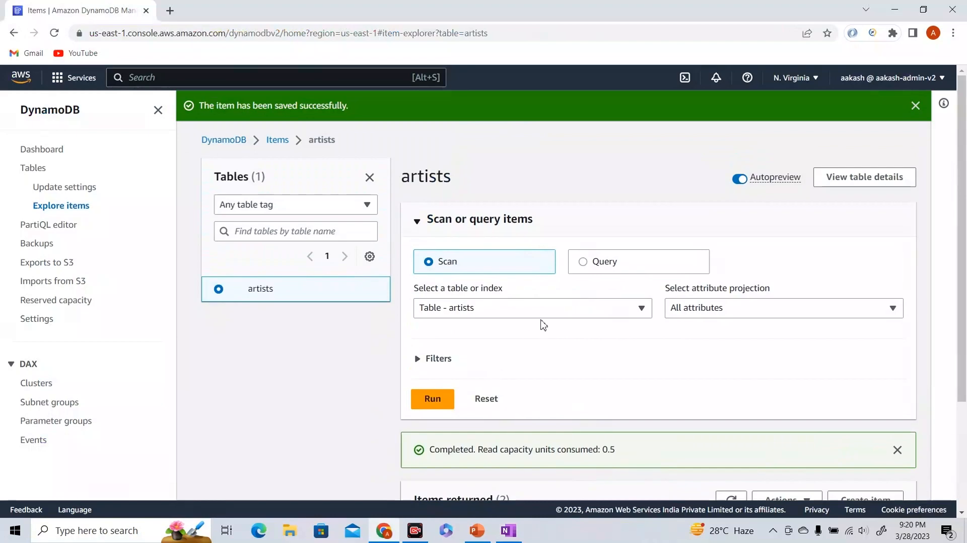
click(627, 265)
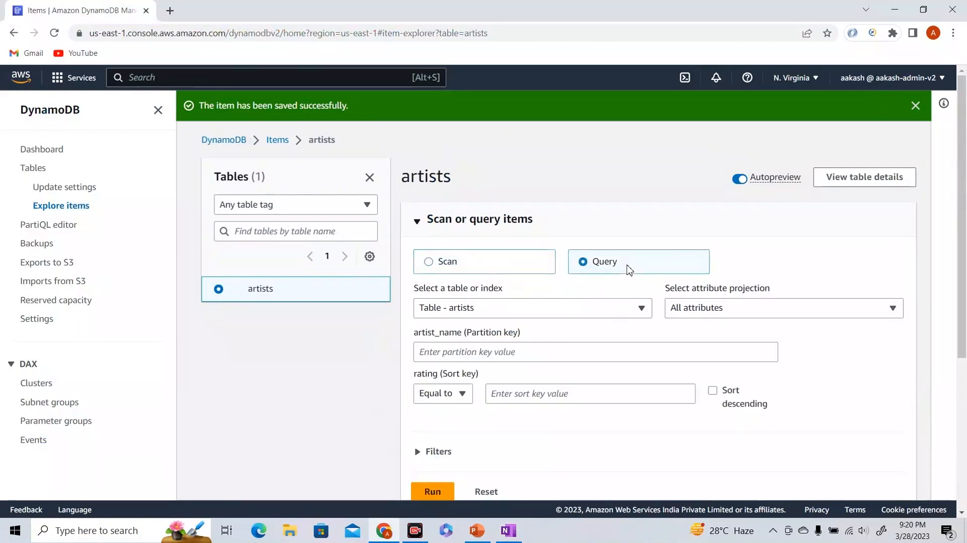
scroll(540, 301, down, 2)
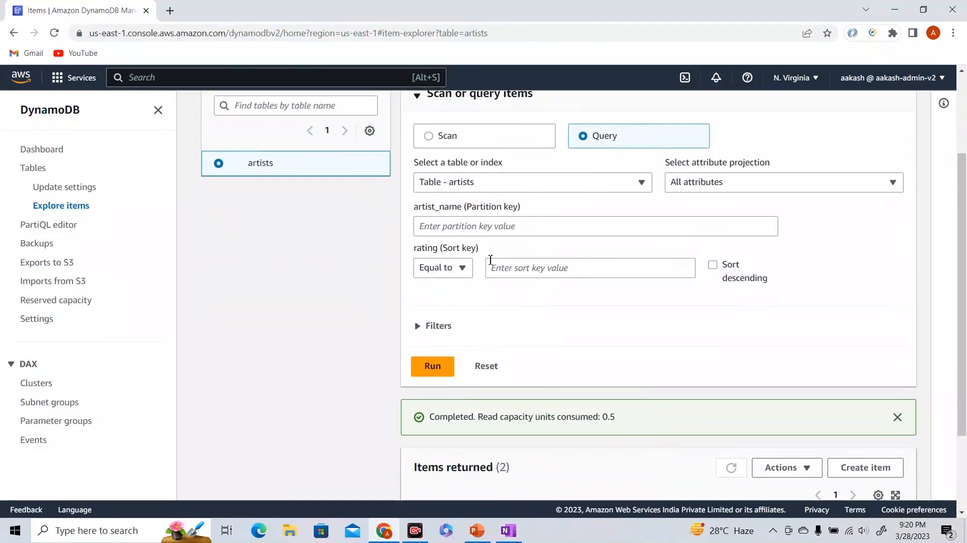
- Run a query on the artists table with the artist_name partition key "Harry Styles" and review the returned items
click(482, 230)
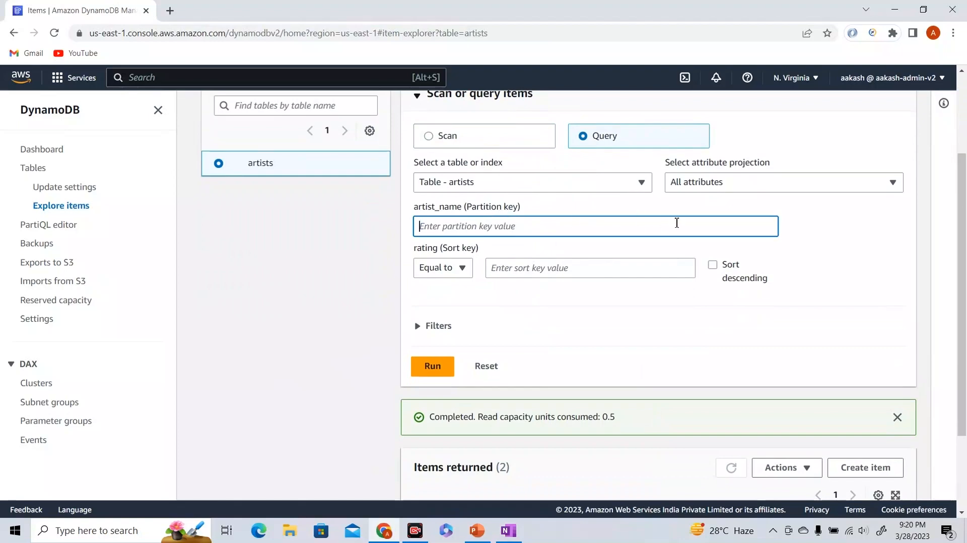
scroll(684, 224, down, 2)
scroll(682, 230, up, 2)
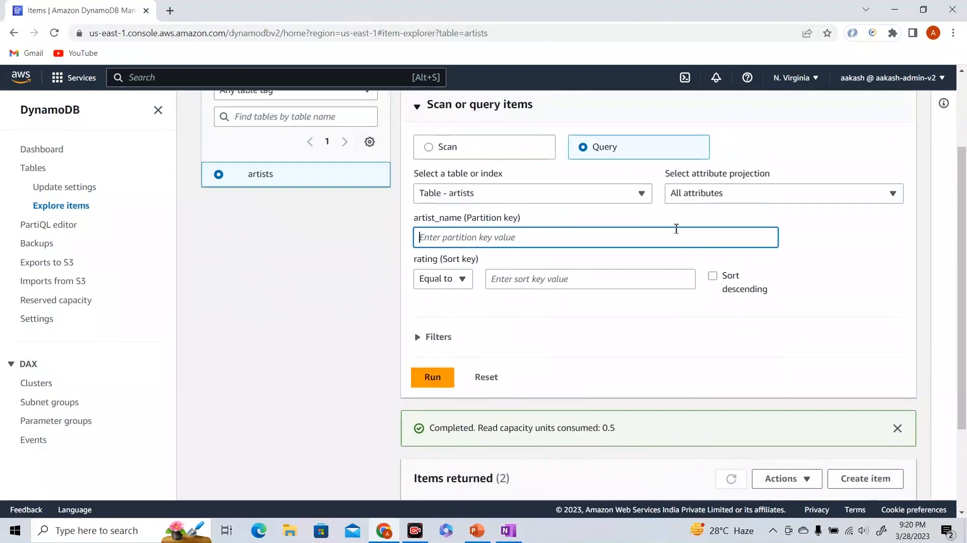
scroll(680, 230, down, 2)
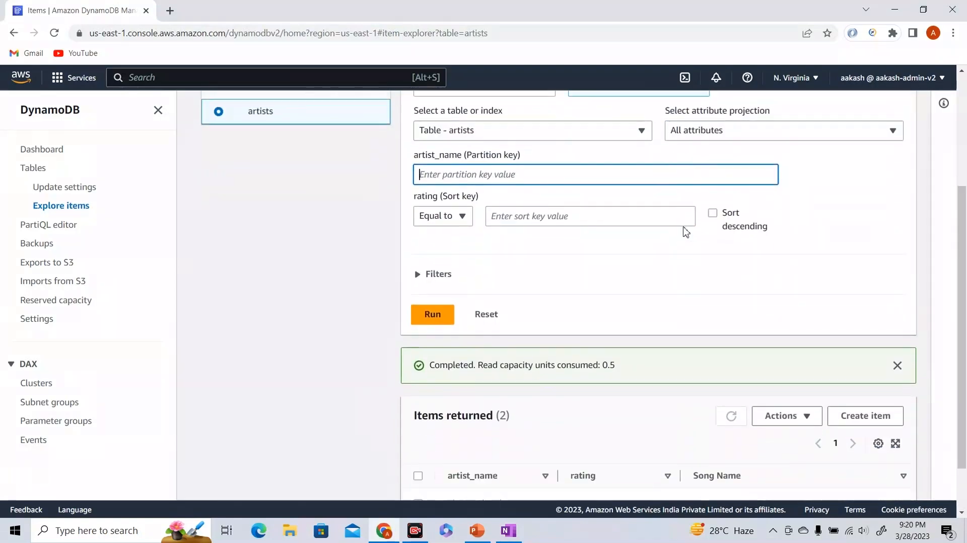
scroll(703, 235, up, 3)
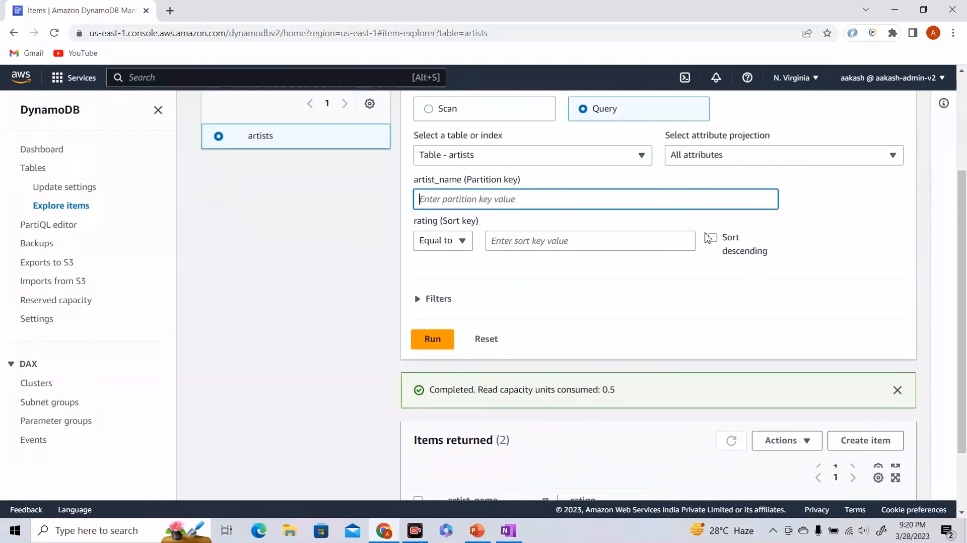
text(Harry S)
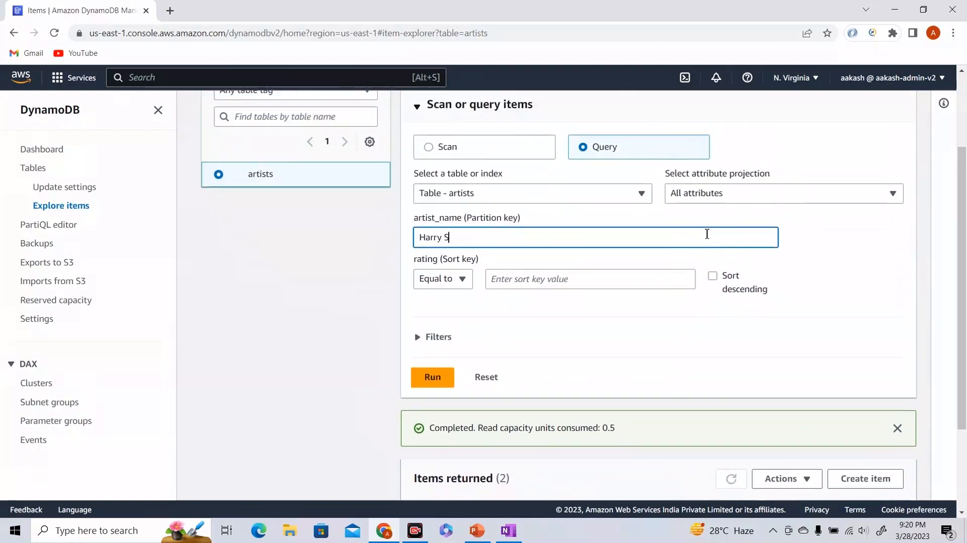
text(tyles)
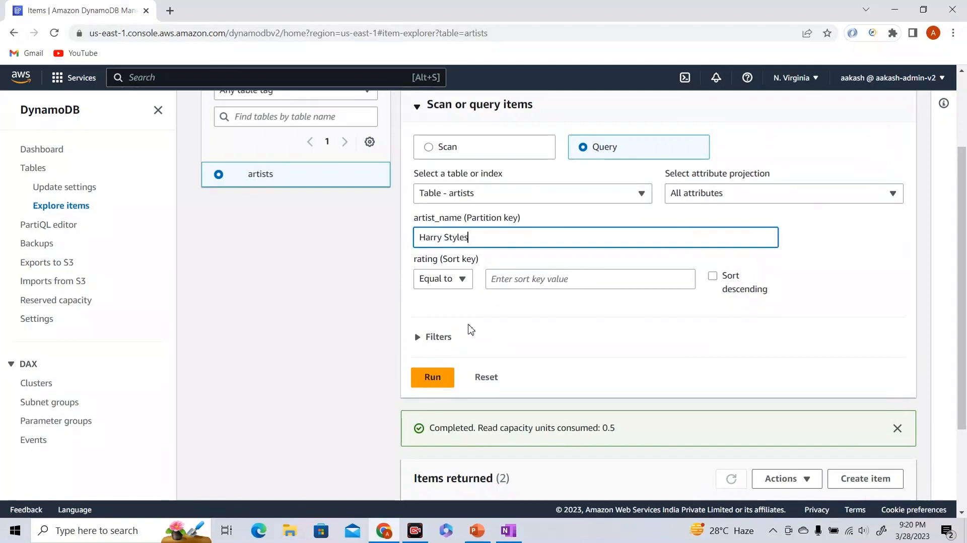
click(434, 378)
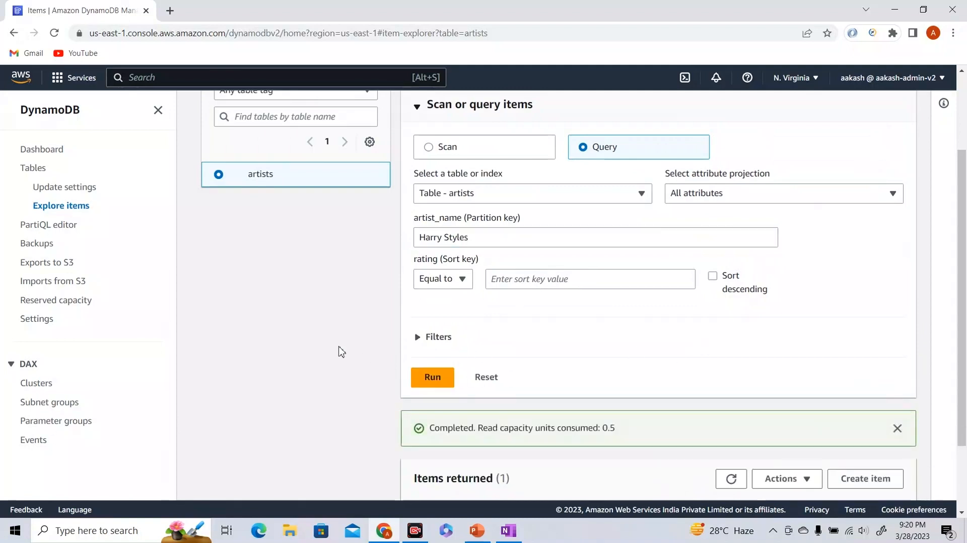
scroll(473, 437, down, 2)
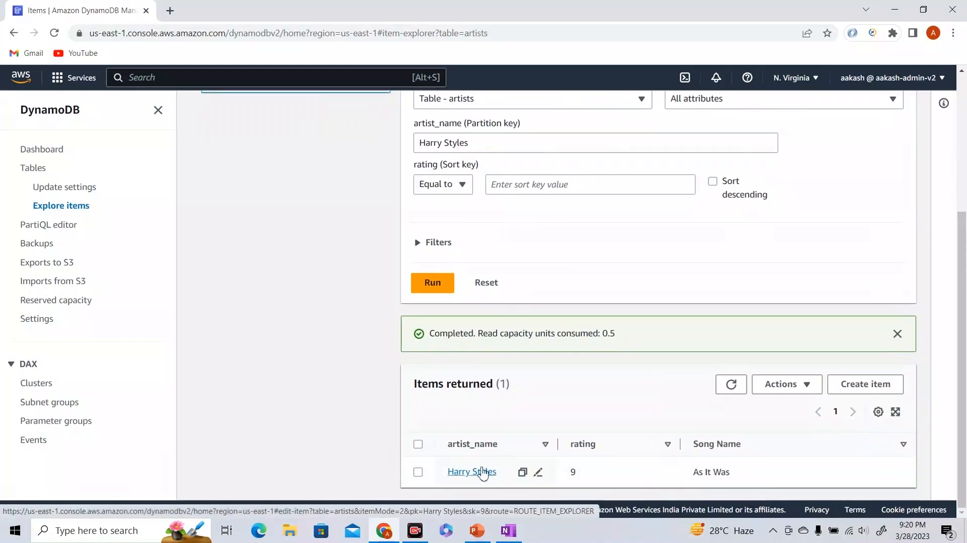
scroll(468, 454, up, 1)
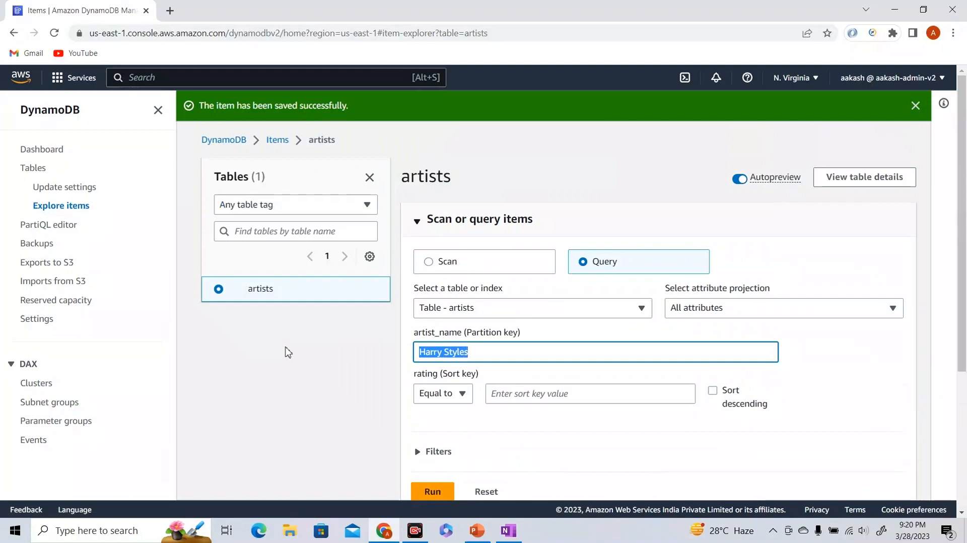
click(287, 406)
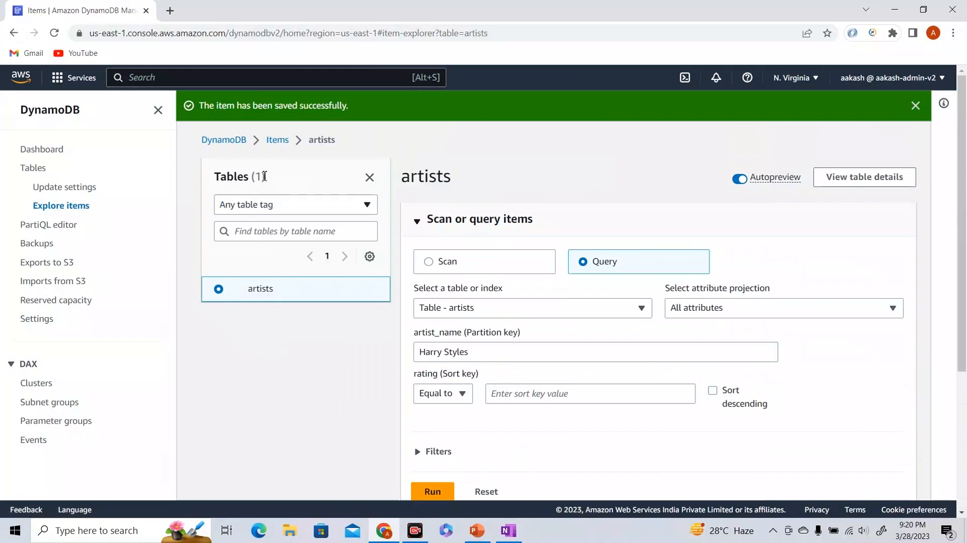
- Open the DynamoDB tables list and delete the artists table, entering "confirm" to approve the deletion
click(226, 141)
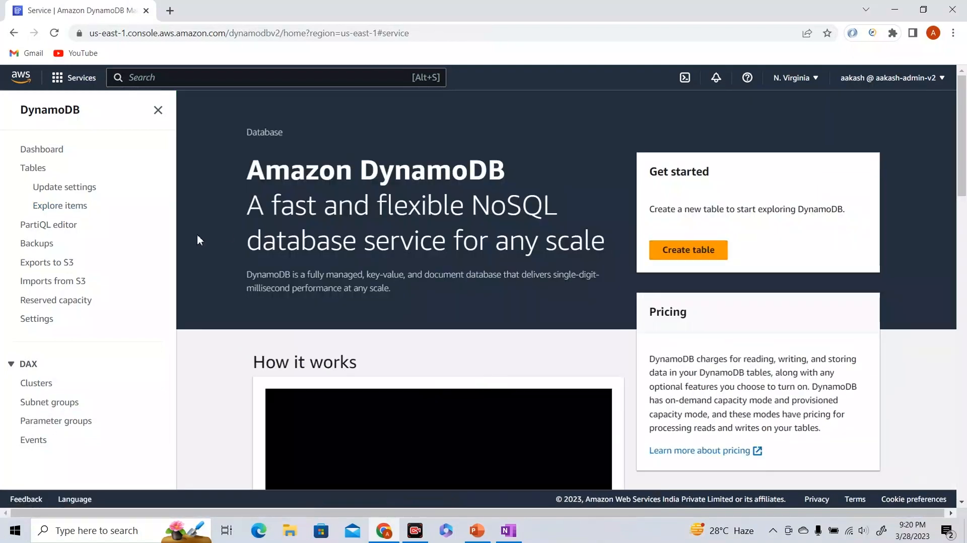
click(31, 168)
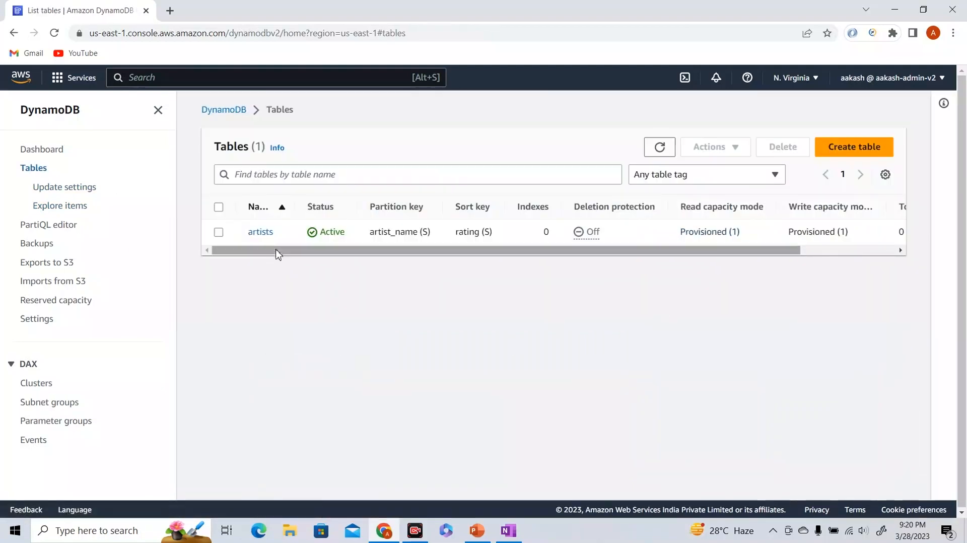
click(218, 231)
click(783, 146)
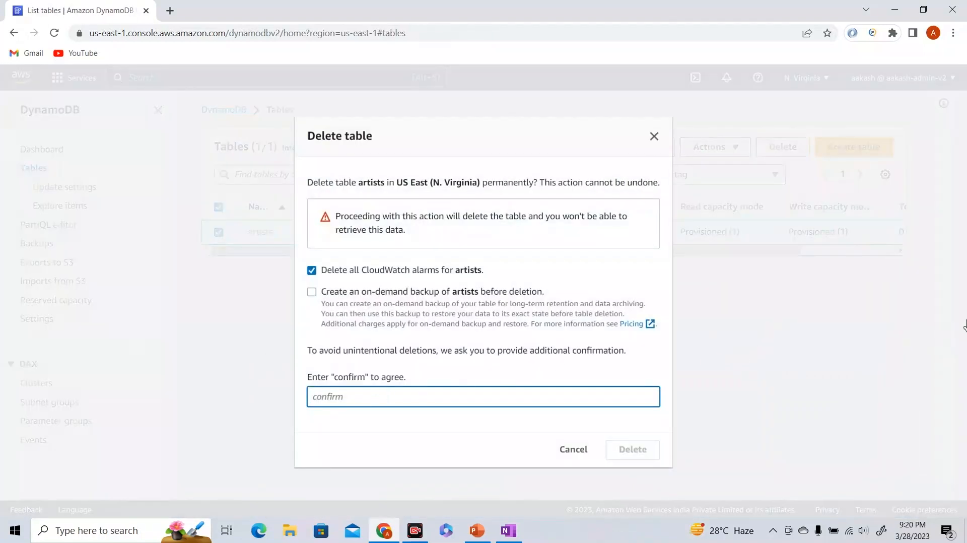
text(confirm)
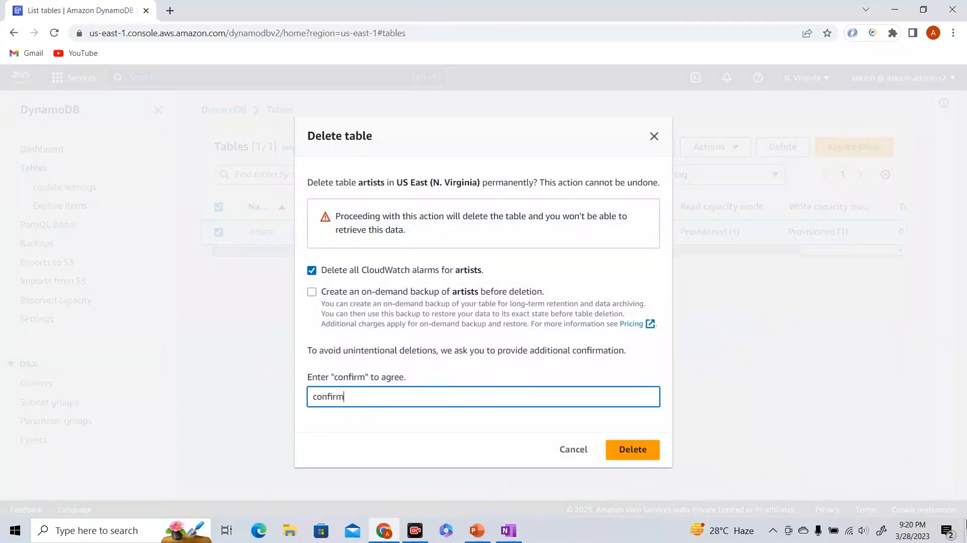
click(640, 453)
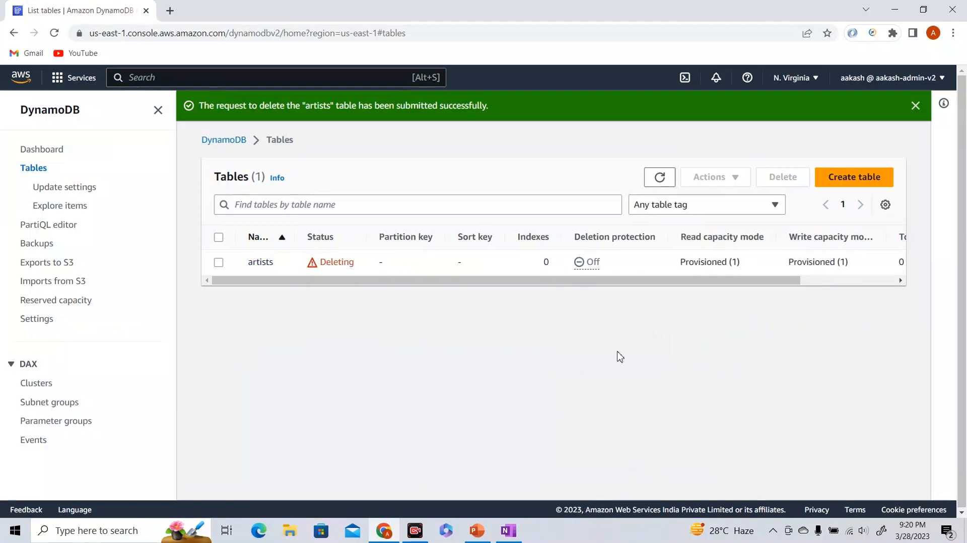
- Switch to the Serverless presentation in PowerPoint
click(480, 531)
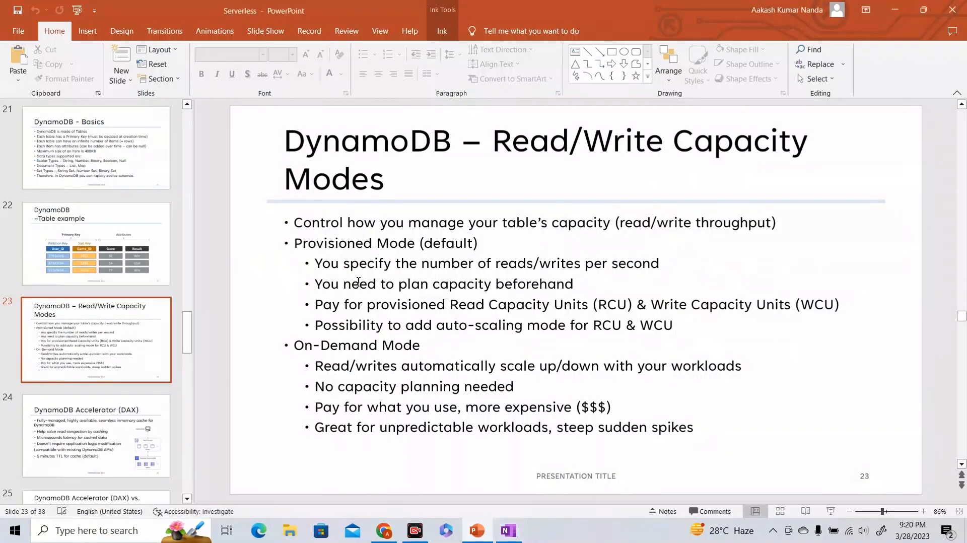
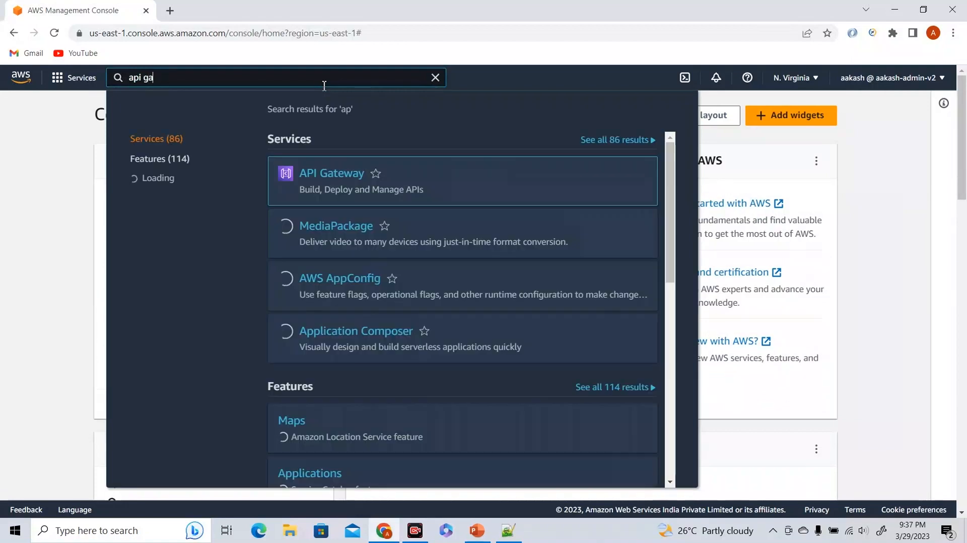
- Search the AWS console for API Gateway and open the service
text(y)
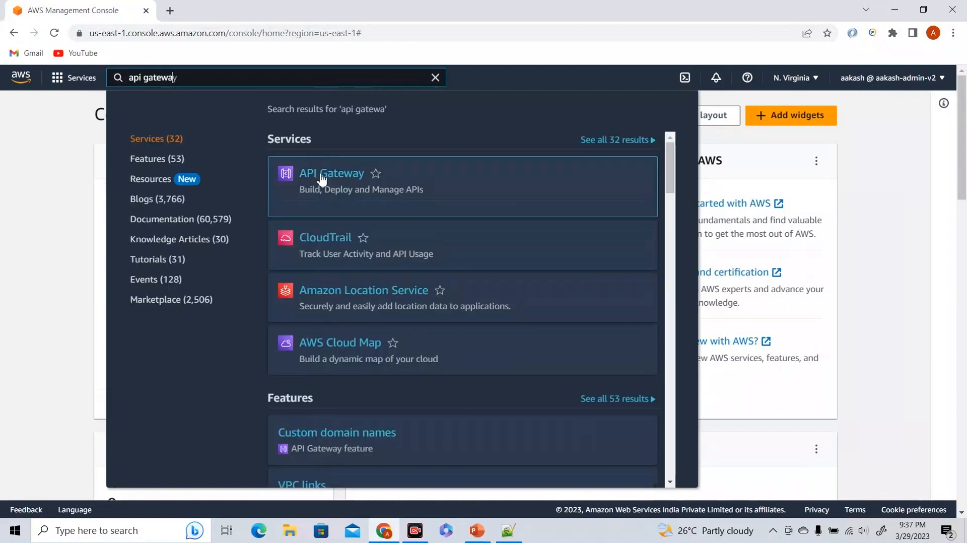
click(321, 176)
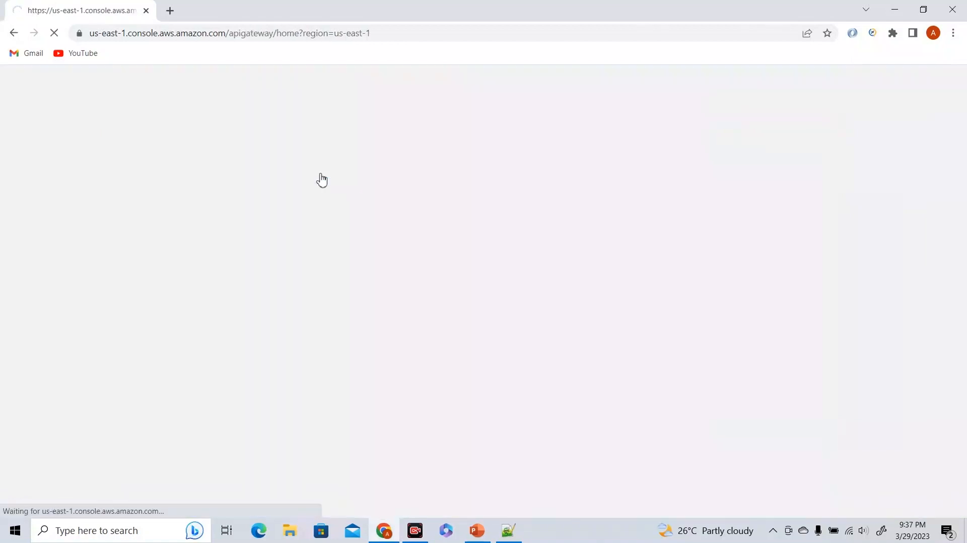
- Switch to OneNote and expand the empty untitled page to the full-screen drawing view
key(super)
text(one)
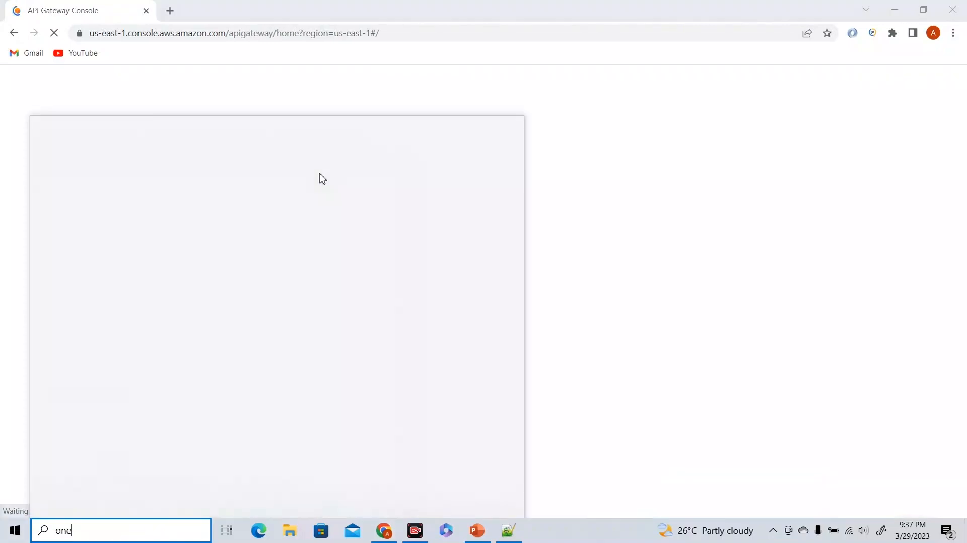
text(note)
key(Return)
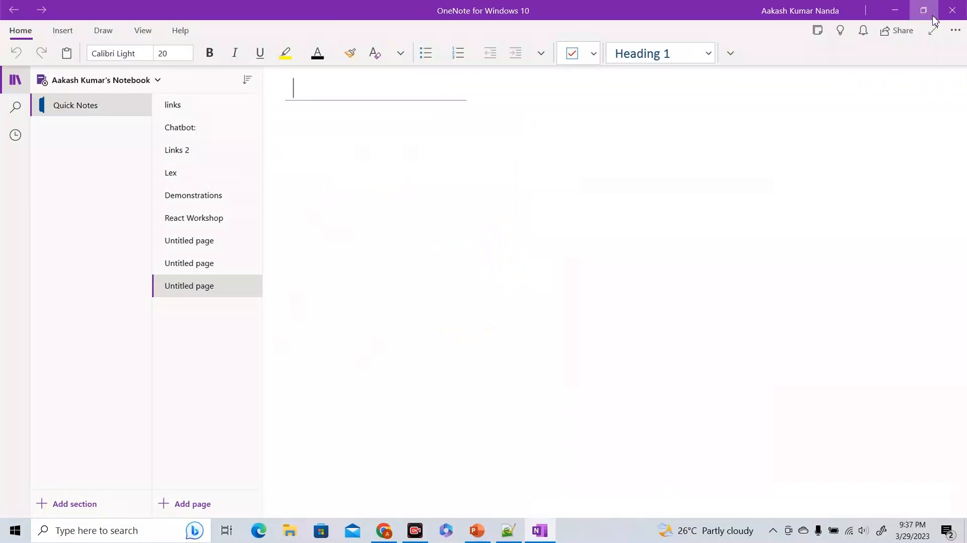
click(935, 30)
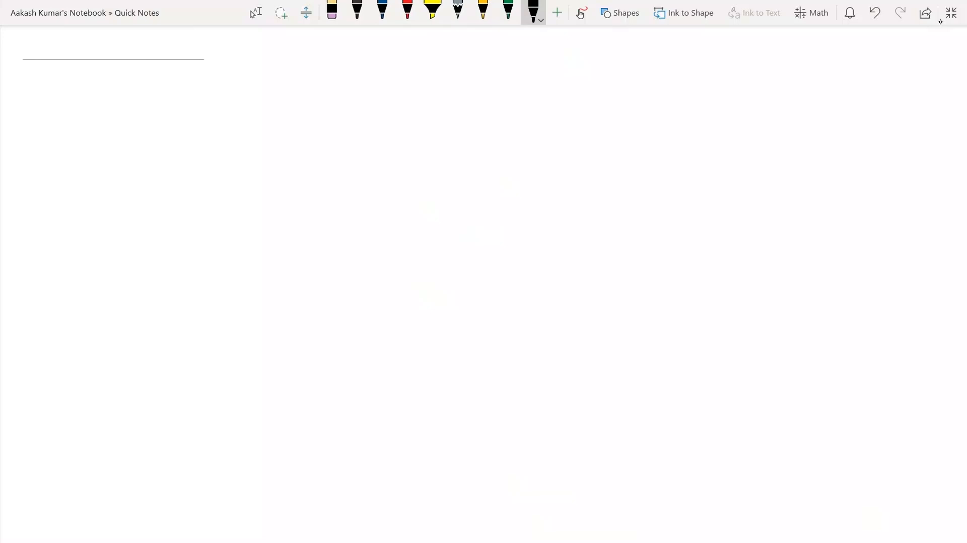
- Handwrite "Api Gateway" on the blank page and draw a rectangular box around it
mouse_move(168, 251)
mouse_down()
mouse_move(176, 231)
mouse_move(184, 252)
mouse_up()
mouse_move(190, 237)
mouse_down()
mouse_move(195, 269)
mouse_move(204, 238)
mouse_up()
mouse_move(212, 233)
mouse_down()
mouse_move(216, 247)
mouse_move(214, 214)
mouse_up()
mouse_move(172, 282)
mouse_down()
mouse_move(223, 297)
mouse_move(286, 287)
mouse_move(291, 317)
mouse_up()
mouse_move(134, 213)
mouse_down()
mouse_move(153, 334)
mouse_move(319, 193)
mouse_move(322, 336)
mouse_up()
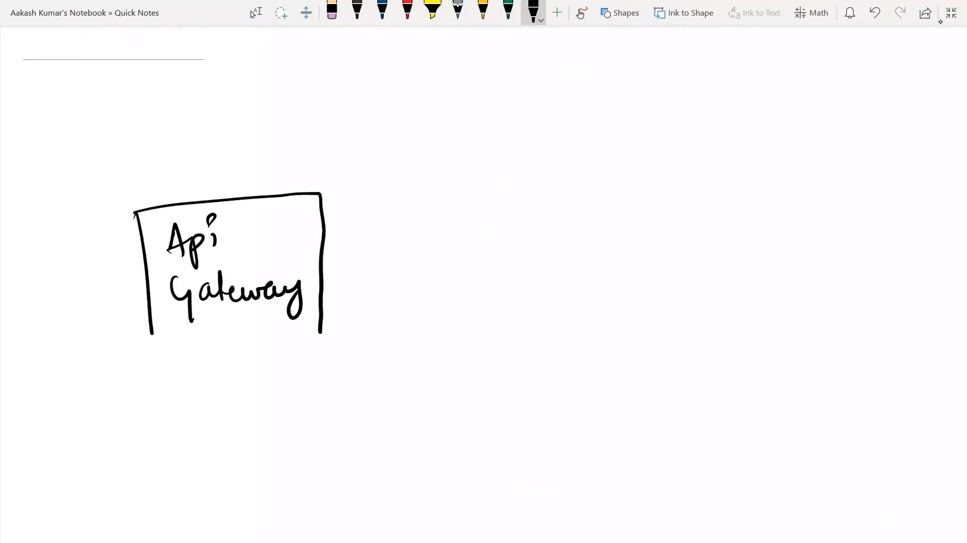
drag(146, 335, 330, 341)
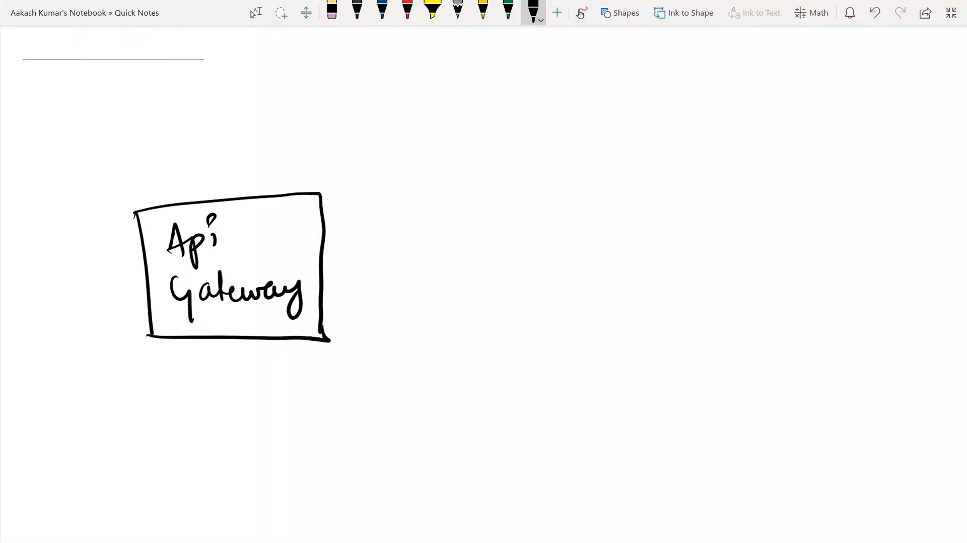
- Write the paths "/" and "/employee" above the Api Gateway box and draw an incoming arrow labelled "request"
mouse_move(189, 113)
mouse_down()
mouse_move(160, 160)
mouse_move(180, 192)
mouse_move(297, 166)
mouse_move(312, 175)
mouse_up()
click(328, 171)
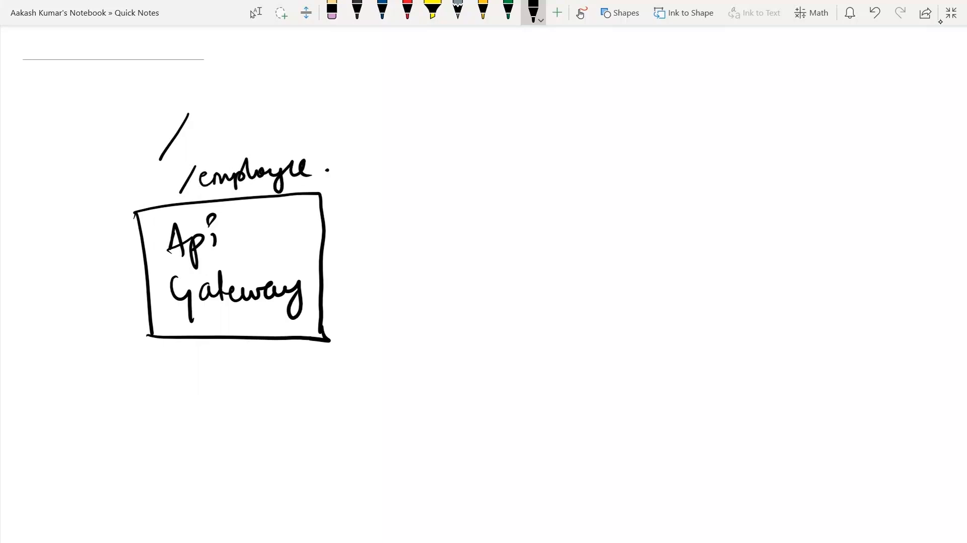
mouse_move(8, 286)
mouse_down()
mouse_move(134, 273)
mouse_move(118, 297)
mouse_up()
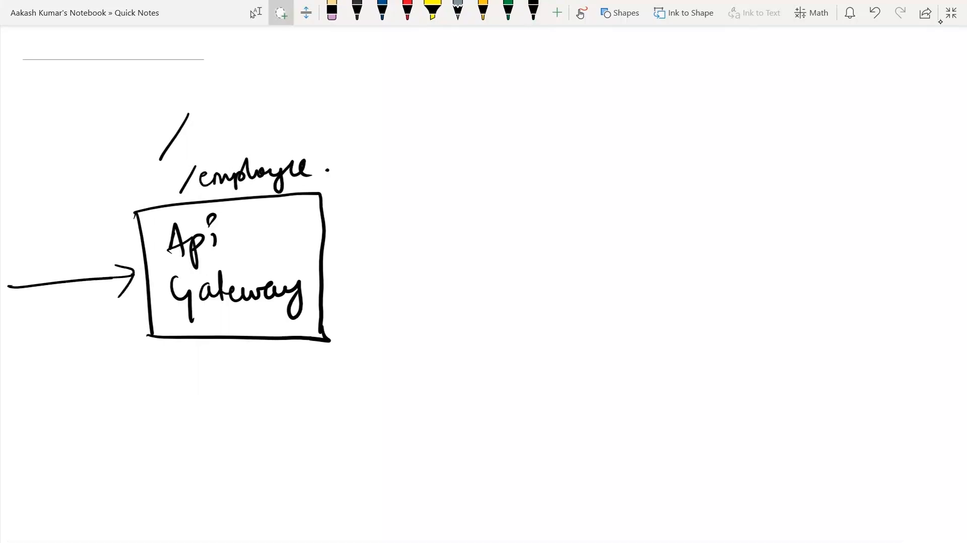
mouse_move(33, 264)
mouse_down()
mouse_move(95, 259)
mouse_move(107, 242)
mouse_up()
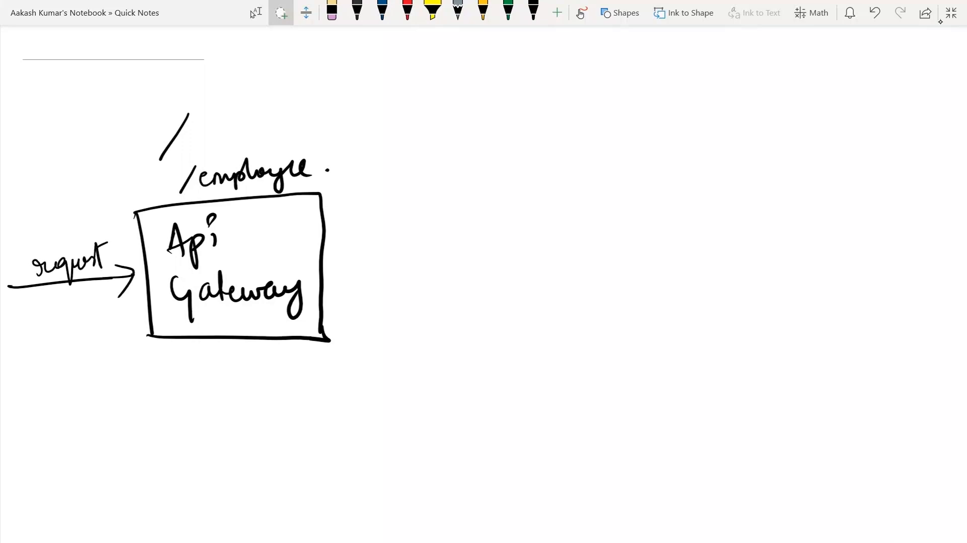
- With the black pen, write "lambda1" and "lambda2" one above the other, well to the right of the Api Gateway box
click(533, 11)
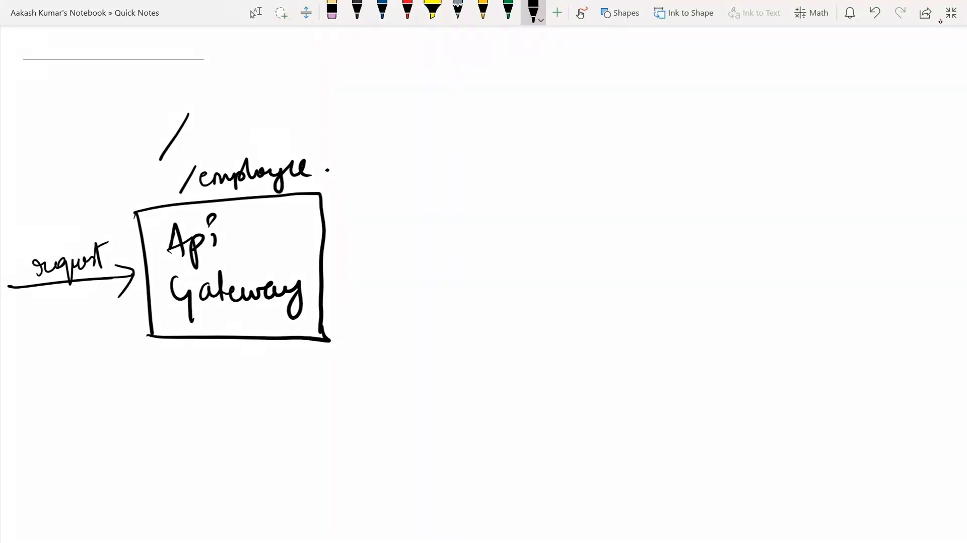
drag(651, 160, 799, 162)
mouse_move(651, 349)
mouse_down()
mouse_move(696, 360)
mouse_move(744, 346)
mouse_move(768, 353)
mouse_move(790, 328)
mouse_move(822, 356)
mouse_up()
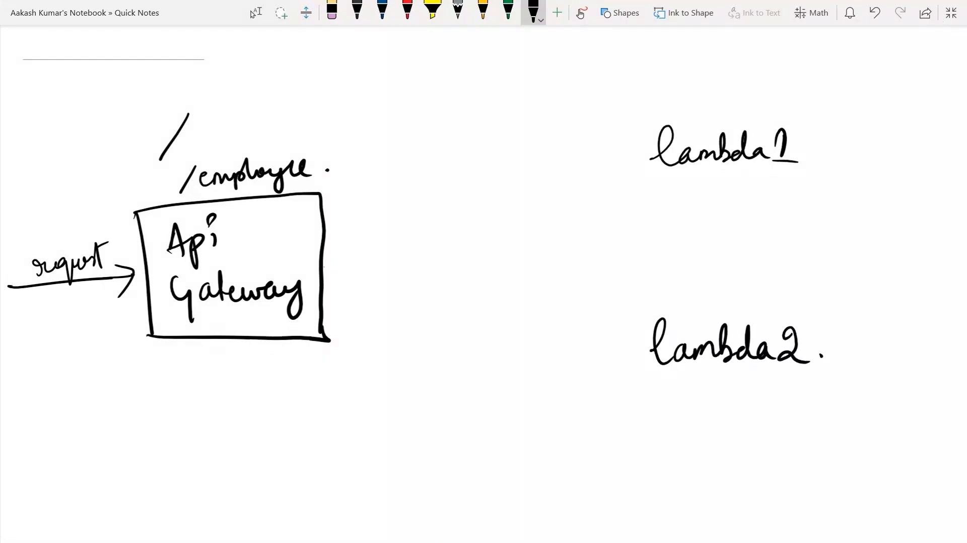
- Connect the Api Gateway box to lambda1 with a line labelled "/ => GET" and circle lambda1
mouse_move(324, 266)
mouse_down()
mouse_move(479, 188)
mouse_move(633, 143)
mouse_up()
drag(440, 143, 413, 191)
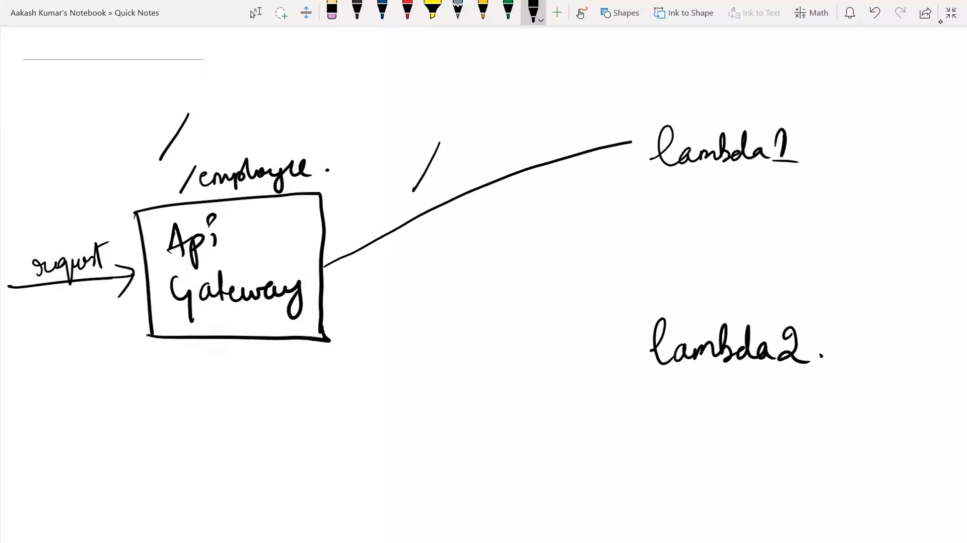
mouse_move(459, 150)
mouse_down()
mouse_move(482, 155)
mouse_move(565, 97)
mouse_up()
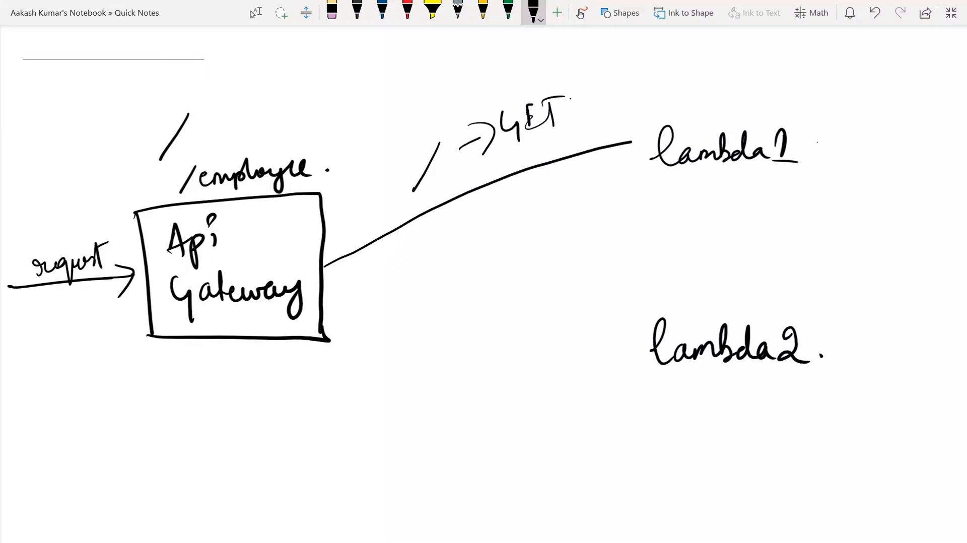
mouse_move(817, 144)
mouse_down()
mouse_move(711, 193)
mouse_move(650, 124)
mouse_move(785, 103)
mouse_move(819, 148)
mouse_move(799, 161)
mouse_up()
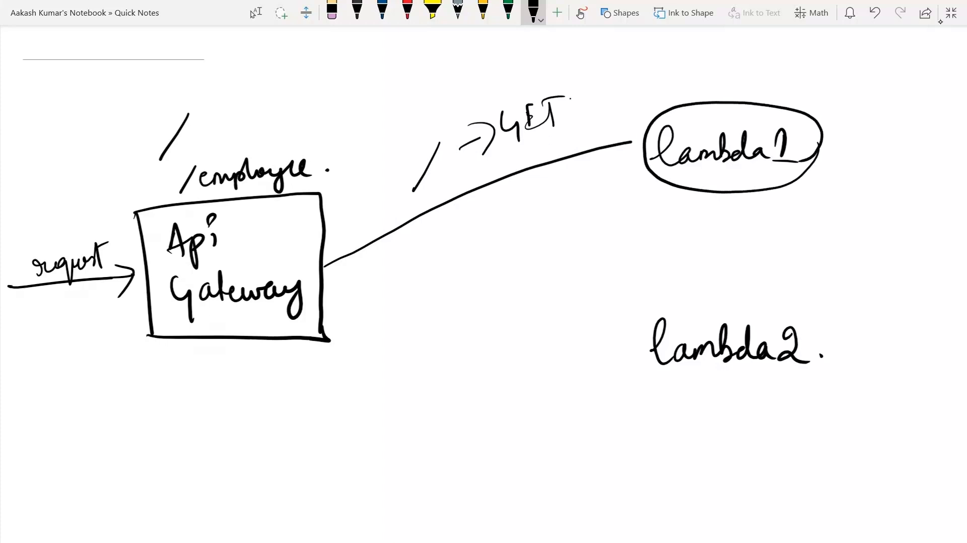
- Connect the Api Gateway box to lambda2 with a line labelled "/employee => POST" and circle lambda2
mouse_move(328, 278)
mouse_down()
mouse_move(540, 340)
mouse_move(620, 353)
mouse_up()
mouse_move(422, 268)
mouse_down()
mouse_move(396, 286)
mouse_move(426, 280)
mouse_move(513, 312)
mouse_up()
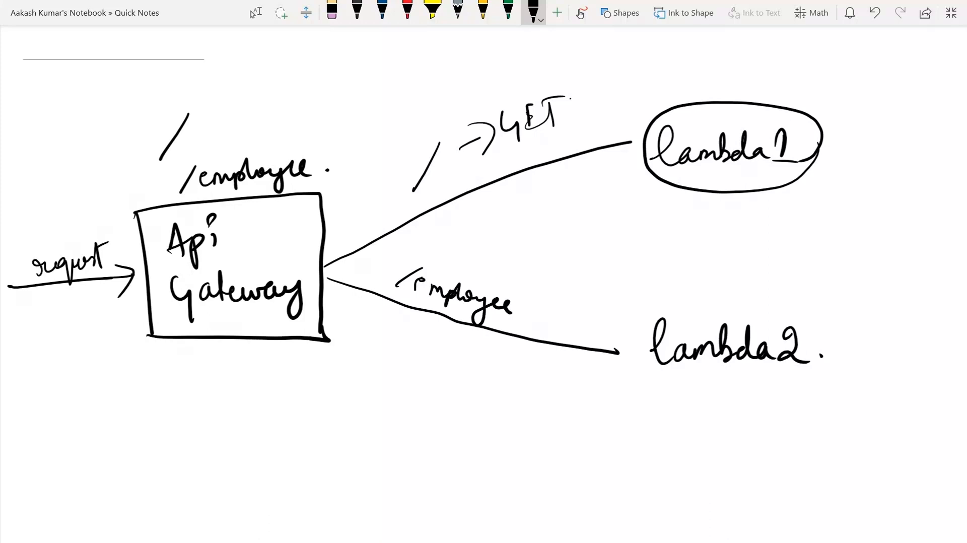
drag(539, 301, 542, 323)
mouse_move(564, 291)
mouse_down()
mouse_move(561, 313)
mouse_move(560, 303)
mouse_up()
drag(582, 287, 591, 301)
mouse_move(612, 283)
mouse_down()
mouse_move(611, 298)
mouse_move(621, 272)
mouse_up()
mouse_move(703, 385)
mouse_down()
mouse_move(669, 384)
mouse_move(652, 307)
mouse_move(804, 303)
mouse_move(779, 375)
mouse_move(669, 389)
mouse_up()
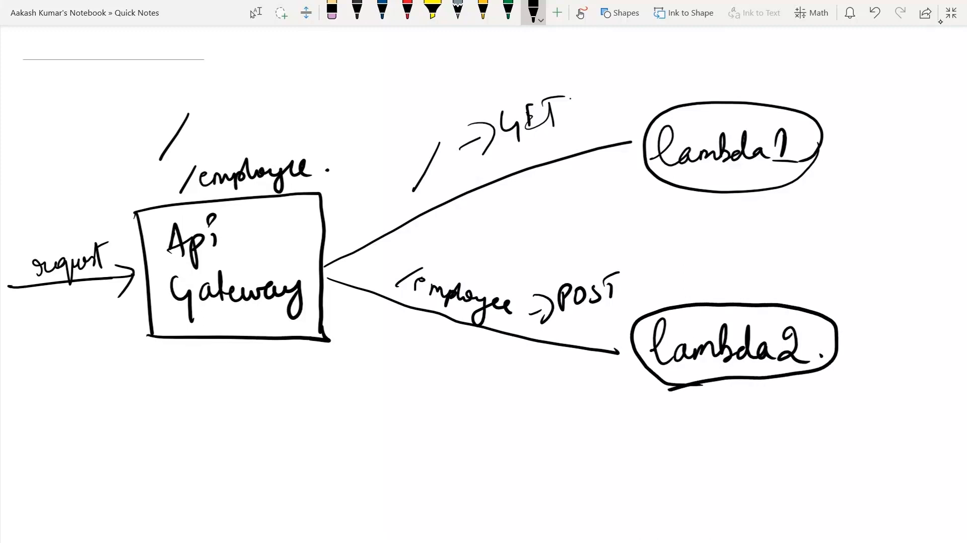
- Handwrite the caption "Basic Arch." below the API Gateway diagram
drag(170, 450, 163, 511)
mouse_move(197, 481)
mouse_down()
mouse_move(198, 496)
mouse_move(228, 496)
mouse_up()
drag(225, 462, 224, 479)
drag(257, 478, 255, 495)
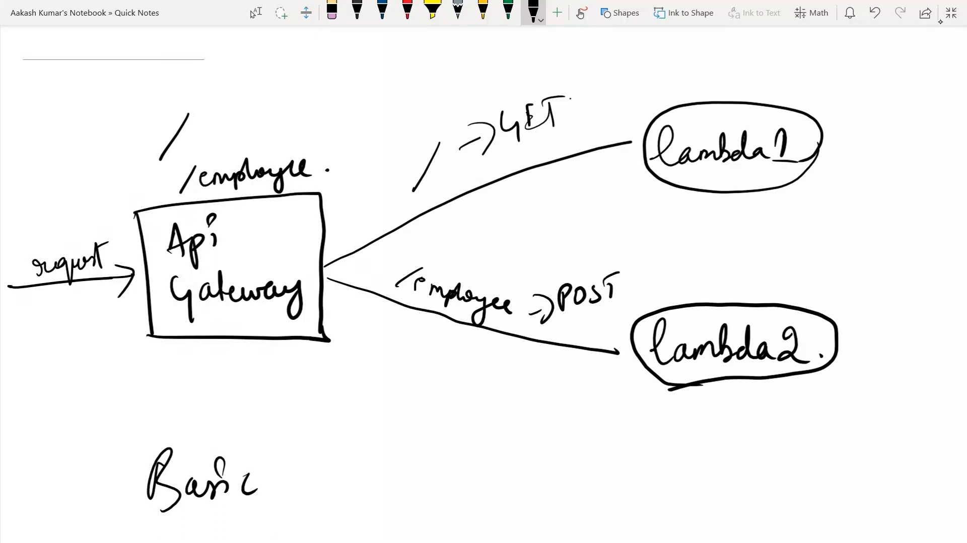
drag(322, 492, 383, 496)
mouse_move(401, 443)
mouse_down()
mouse_move(396, 499)
mouse_move(416, 490)
mouse_up()
click(437, 486)
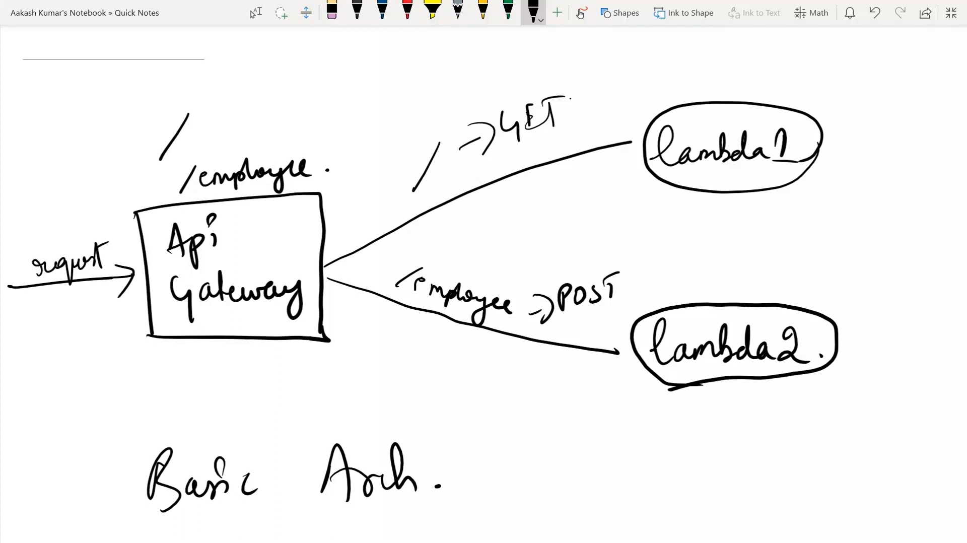
- Leave the pen and the full-screen drawing view, and switch to the API Gateway console in Chrome
click(256, 13)
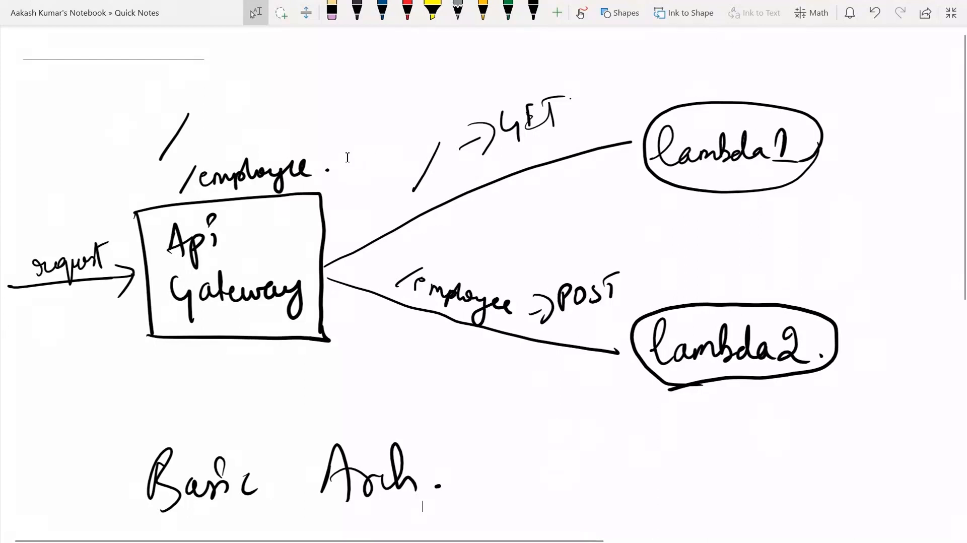
click(951, 12)
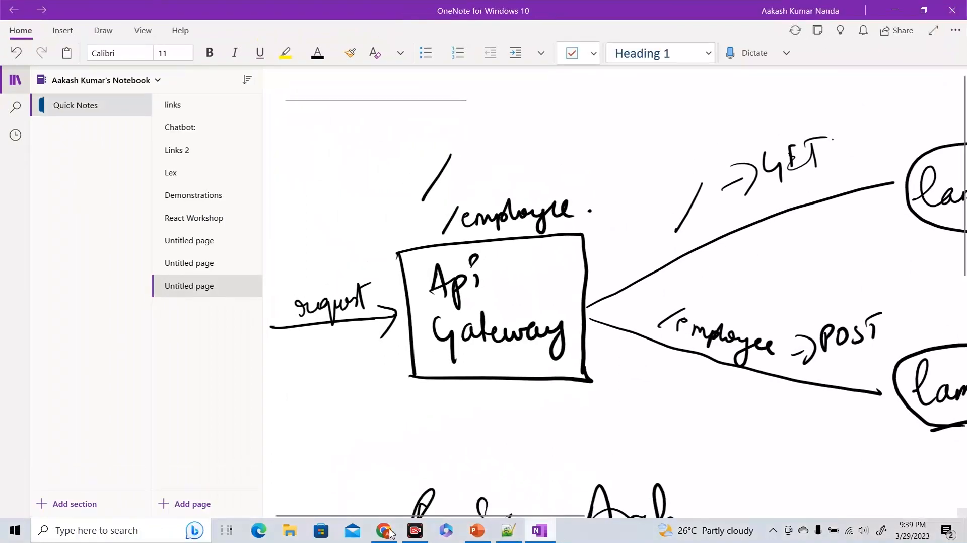
click(384, 531)
- Examine the available API types, HTTP, WebSocket, REST and private REST, and read the REST API description
scroll(594, 161, down, 8)
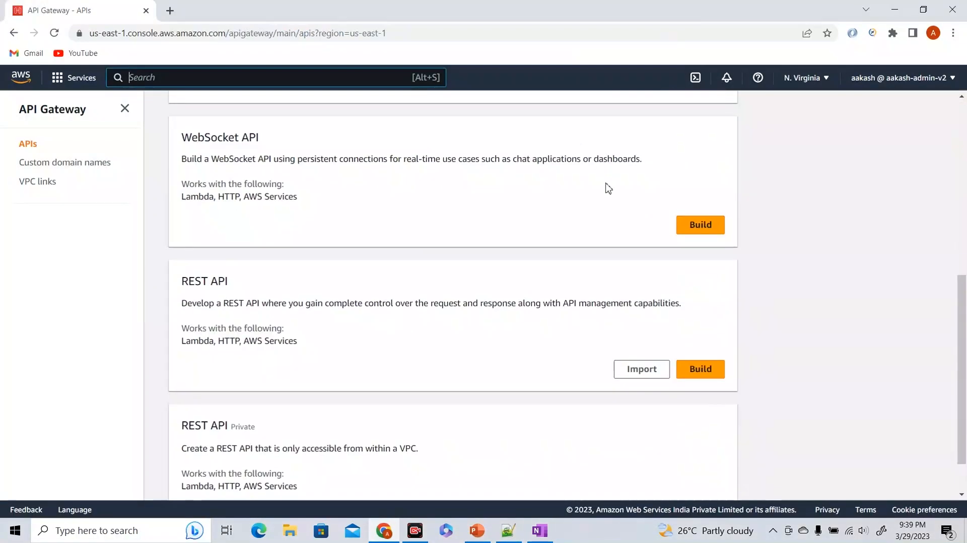
scroll(620, 194, up, 8)
scroll(625, 199, down, 5)
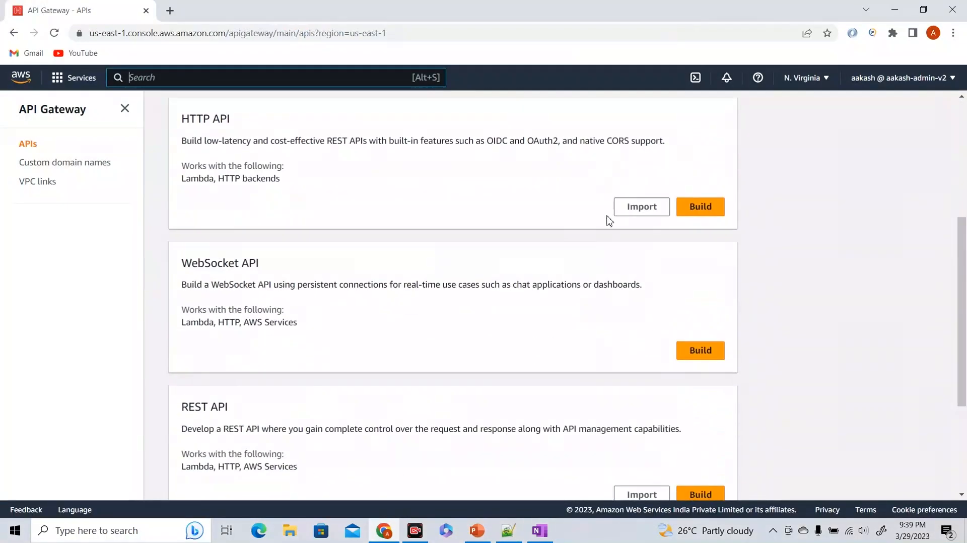
scroll(620, 252, up, 5)
scroll(705, 277, down, 4)
scroll(762, 150, down, 4)
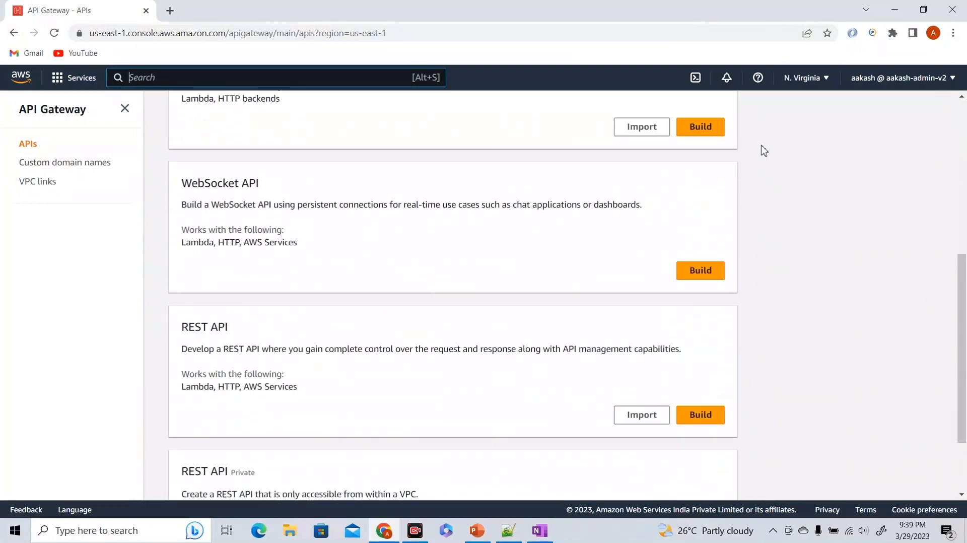
scroll(780, 149, up, 1)
scroll(504, 141, up, 3)
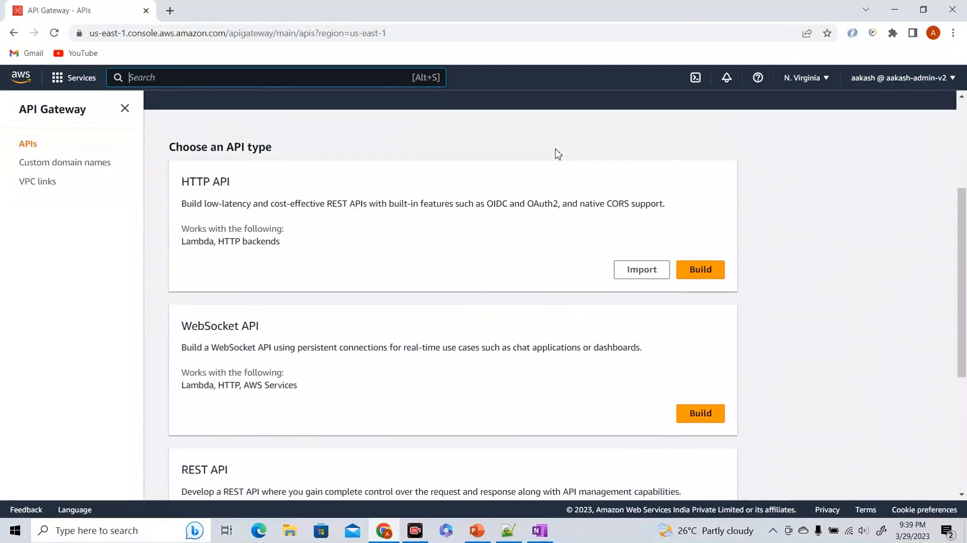
scroll(388, 270, down, 3)
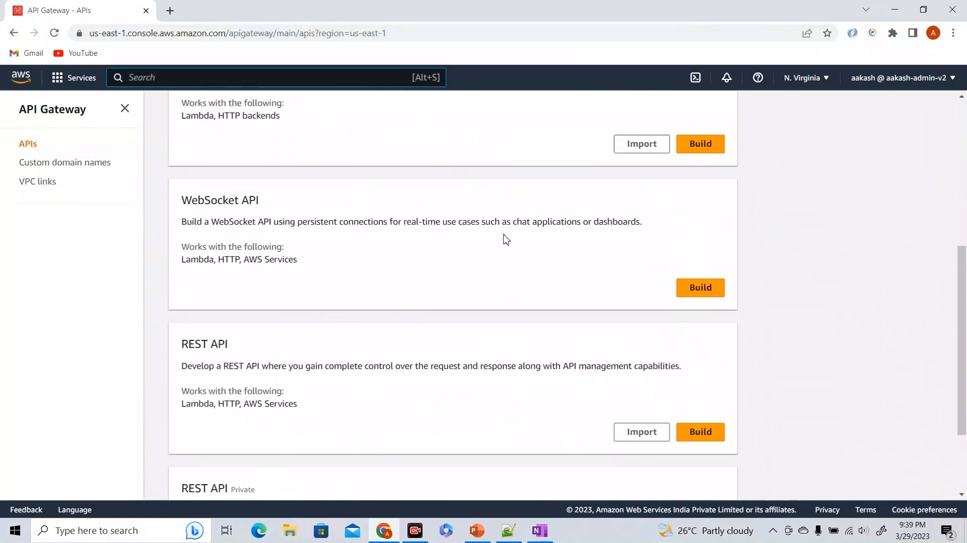
scroll(540, 229, down, 2)
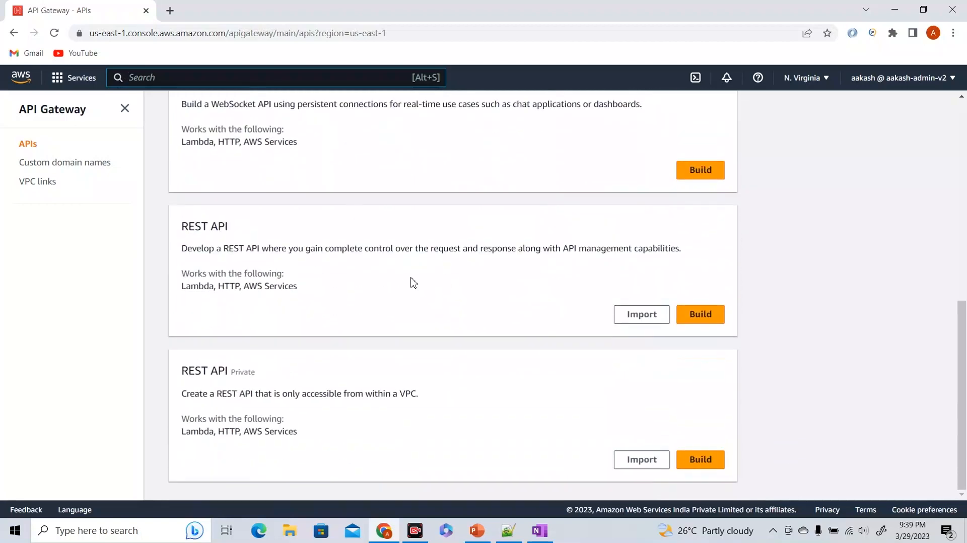
scroll(413, 282, up, 6)
scroll(413, 282, down, 6)
drag(192, 247, 738, 242)
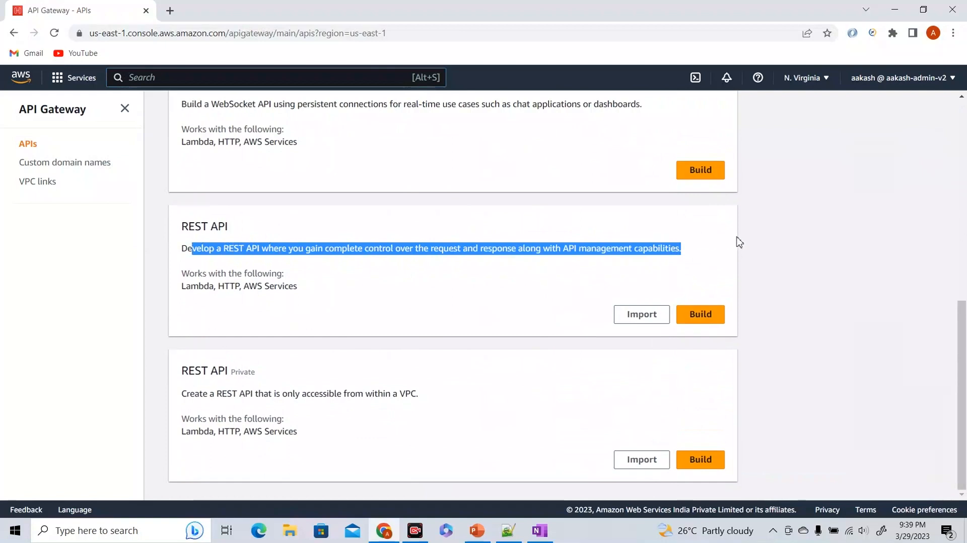
click(739, 243)
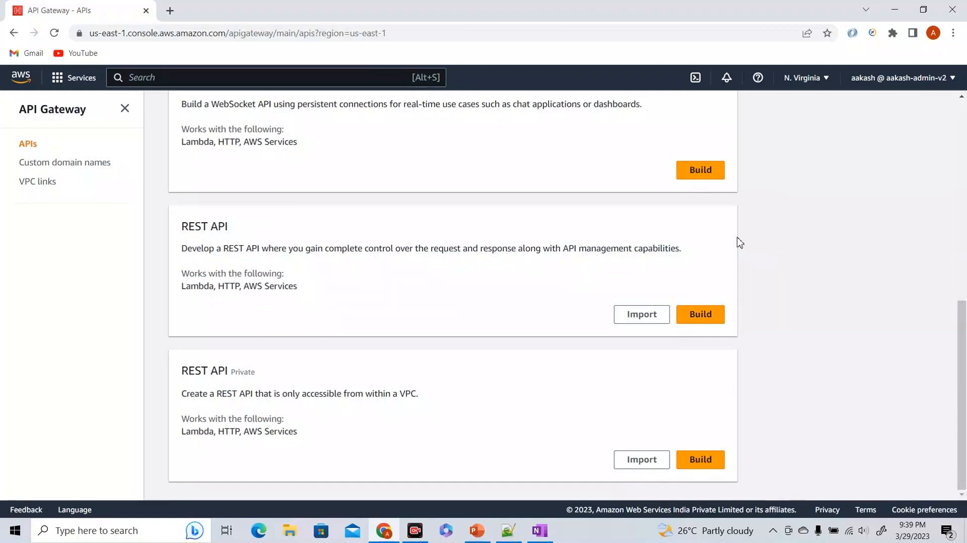
- Start building a public REST API, dismiss the welcome message and choose to create a New API
click(712, 318)
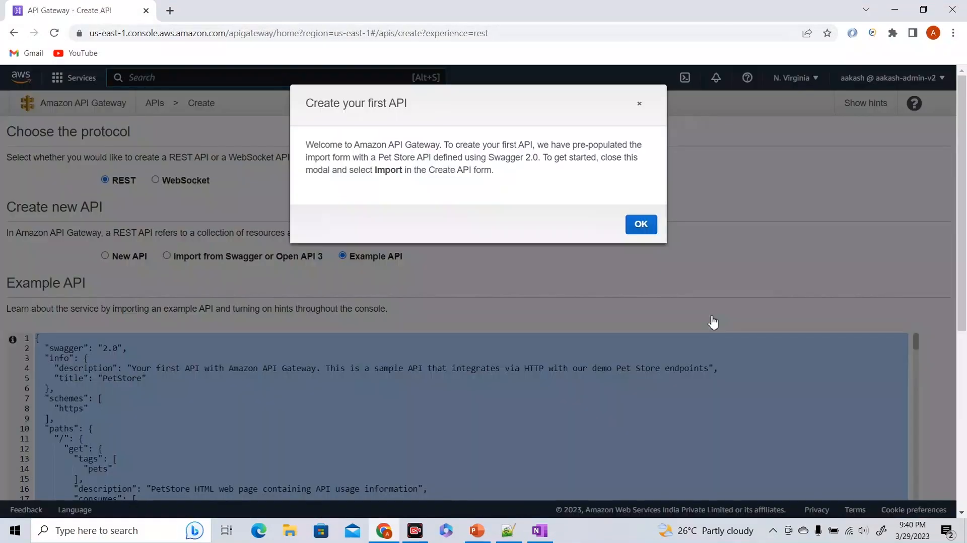
click(640, 224)
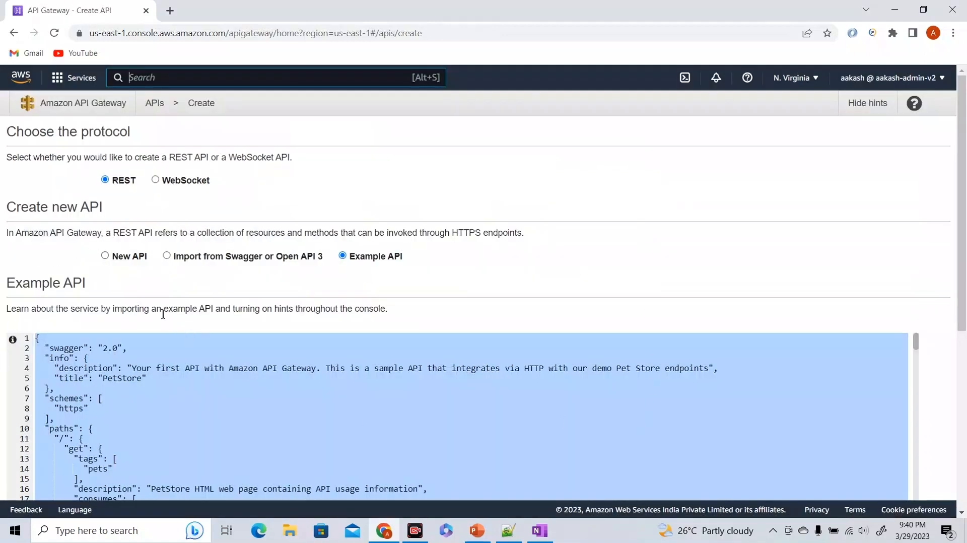
click(121, 262)
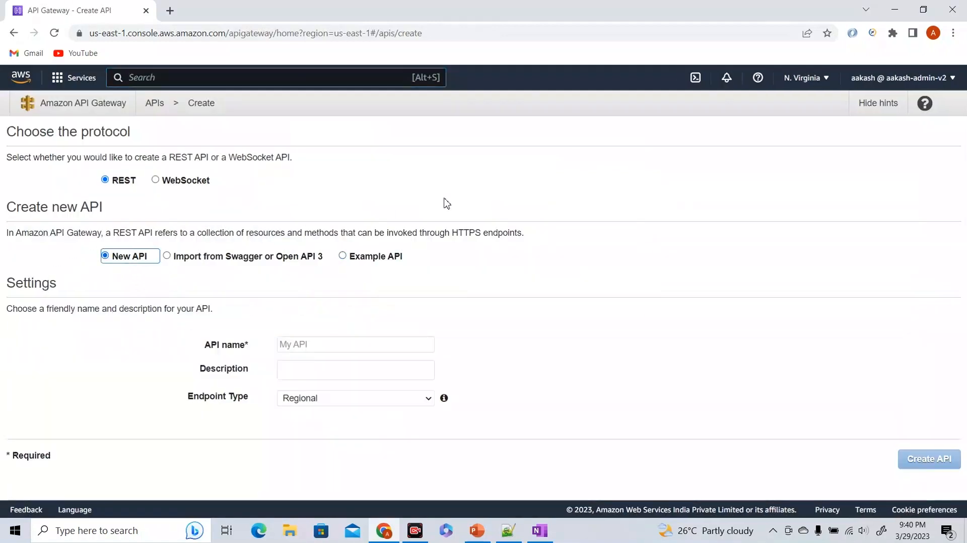
- Name the API test-api, describe it as Employee Register, and create it with the Regional endpoint type
click(414, 338)
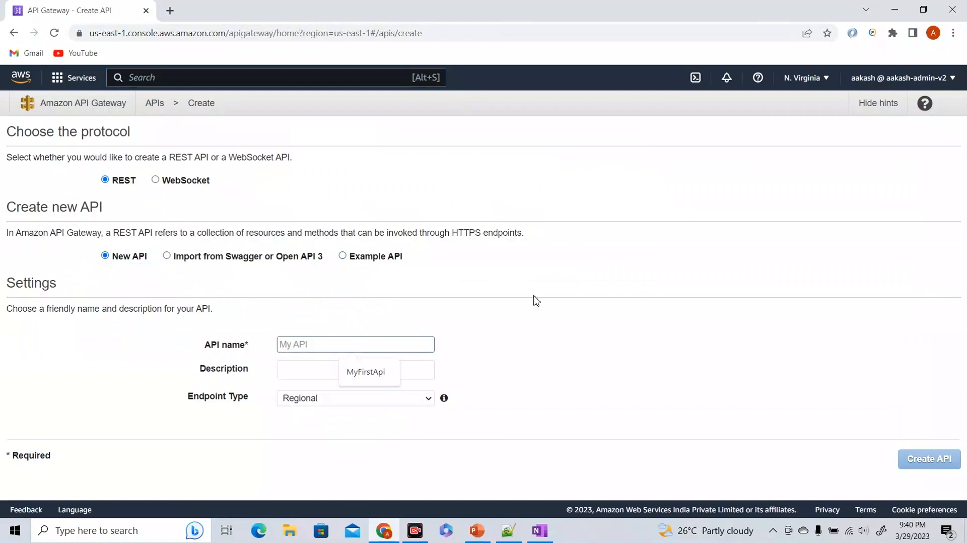
text(test-api)
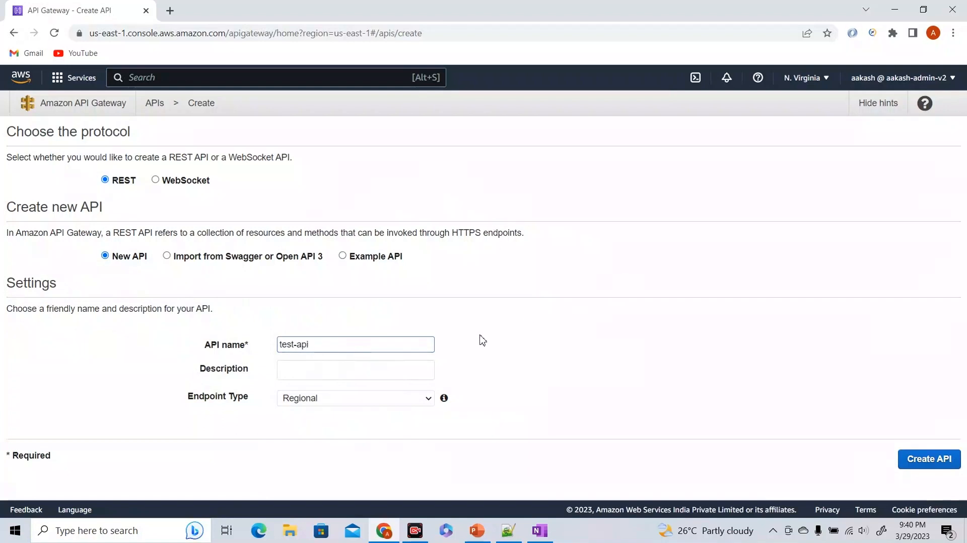
click(360, 371)
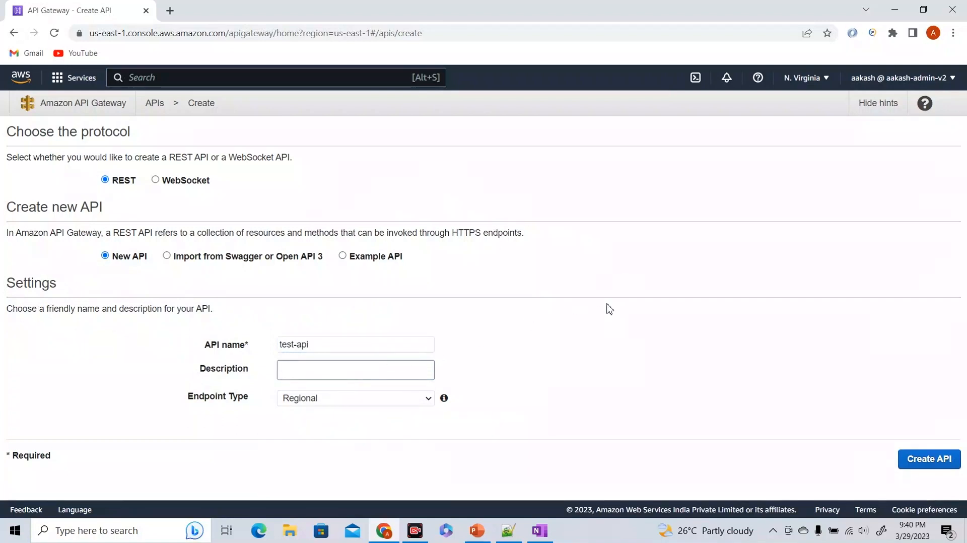
text(Employee Register)
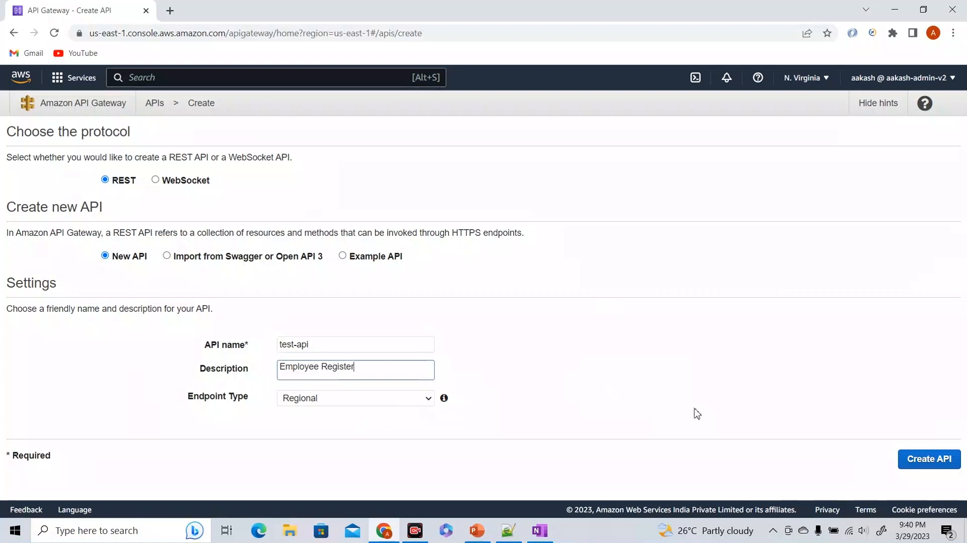
click(939, 456)
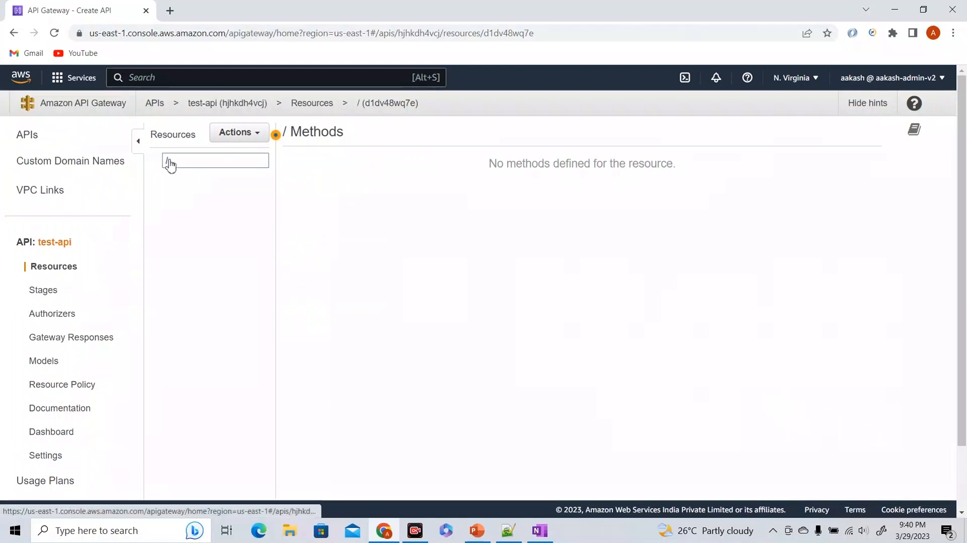
- Start a new method on the root resource and set its type to GET
click(244, 135)
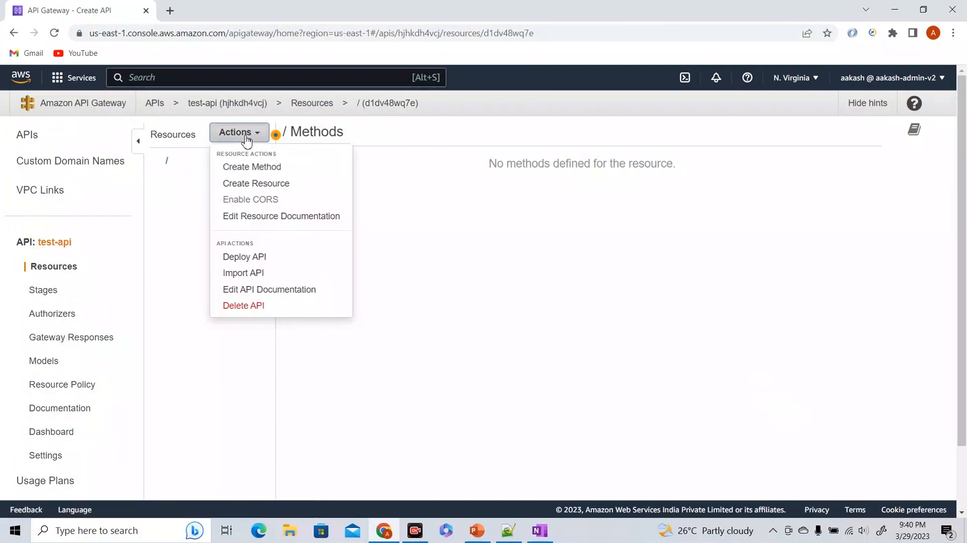
click(258, 167)
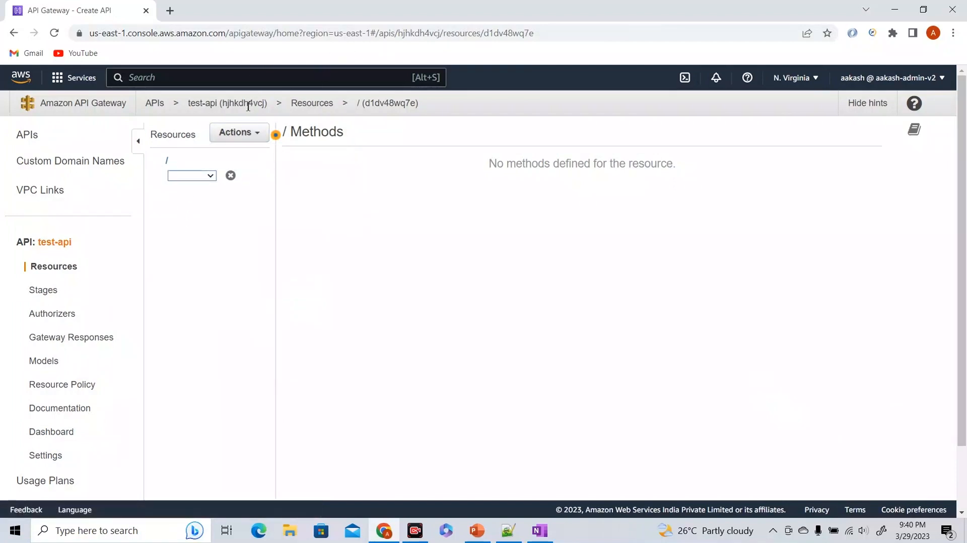
click(201, 176)
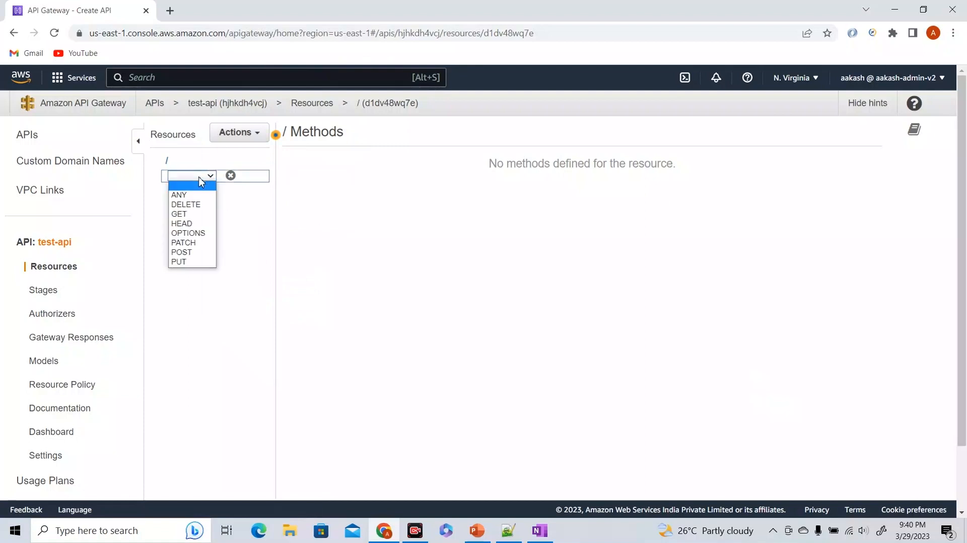
click(194, 214)
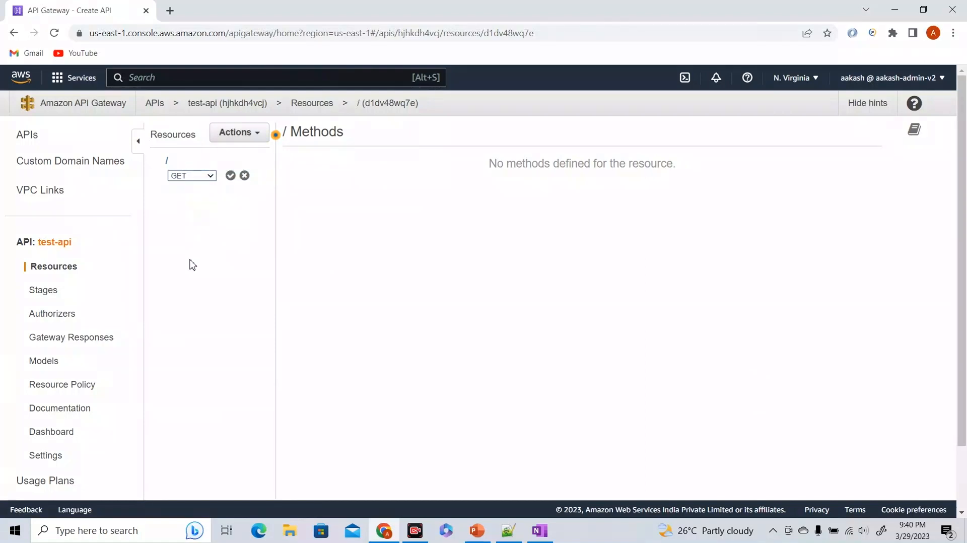
- Switch to the full-screen OneNote sketch, retrace the slash beside GET, and add an arrow from it to a handwritten "Resource." label
key(alt+Tab)
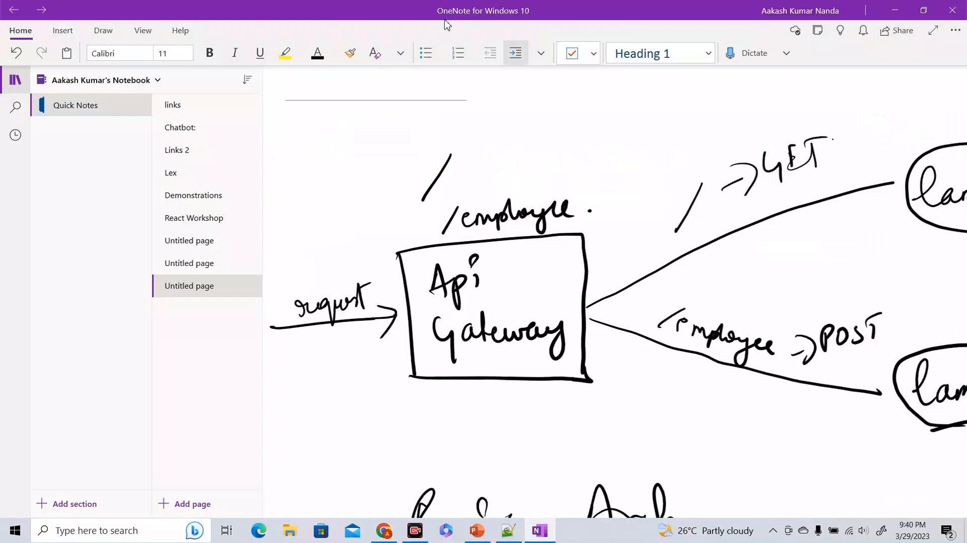
key(F11)
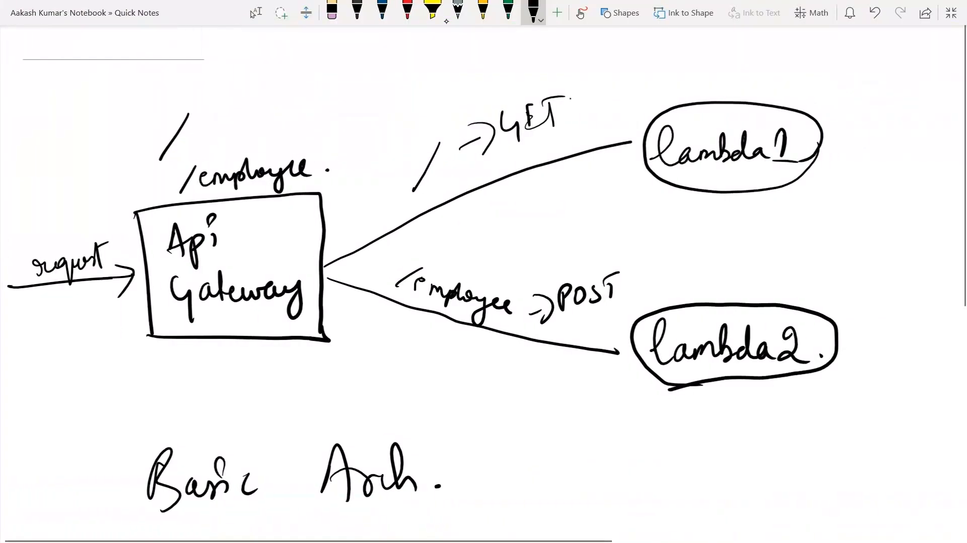
drag(439, 143, 413, 190)
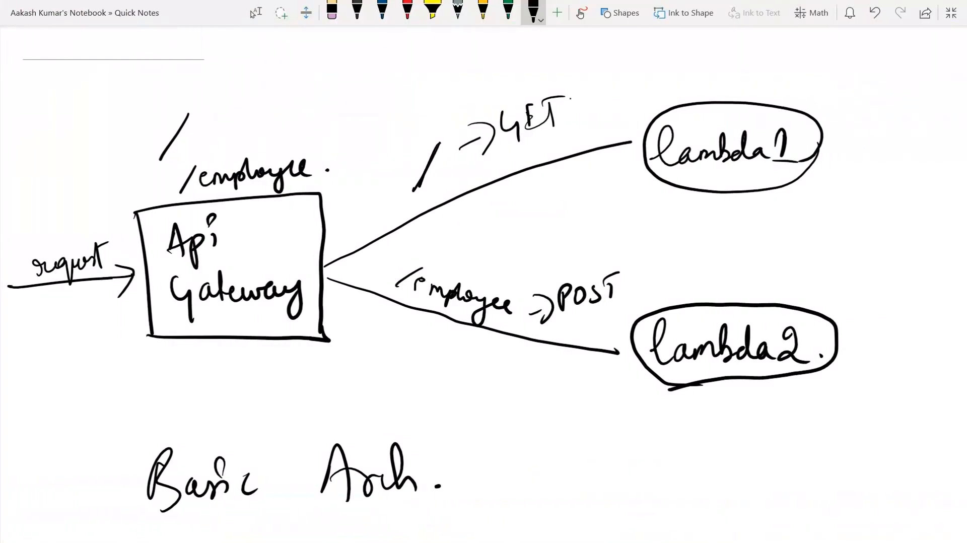
drag(428, 150, 418, 104)
mouse_move(400, 64)
mouse_down()
mouse_move(416, 92)
mouse_move(430, 86)
mouse_up()
mouse_move(427, 73)
mouse_down()
mouse_move(437, 83)
mouse_move(442, 73)
mouse_up()
drag(442, 68, 450, 66)
drag(473, 61, 481, 57)
click(488, 58)
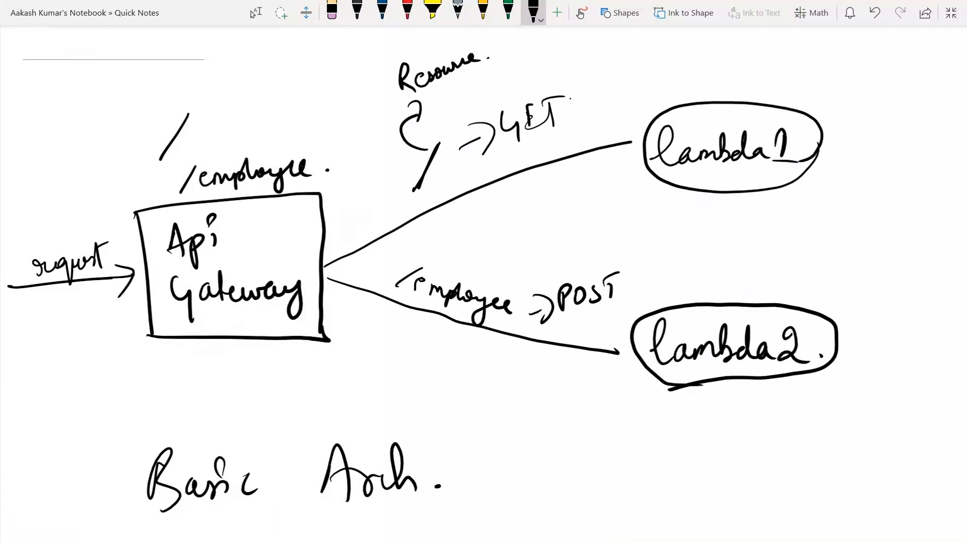
- Draw an arrow up from /employee on the lower branch and handwrite "Resource." beside it
drag(460, 274, 481, 246)
mouse_move(481, 233)
mouse_down()
mouse_move(496, 246)
mouse_move(553, 227)
mouse_up()
click(562, 231)
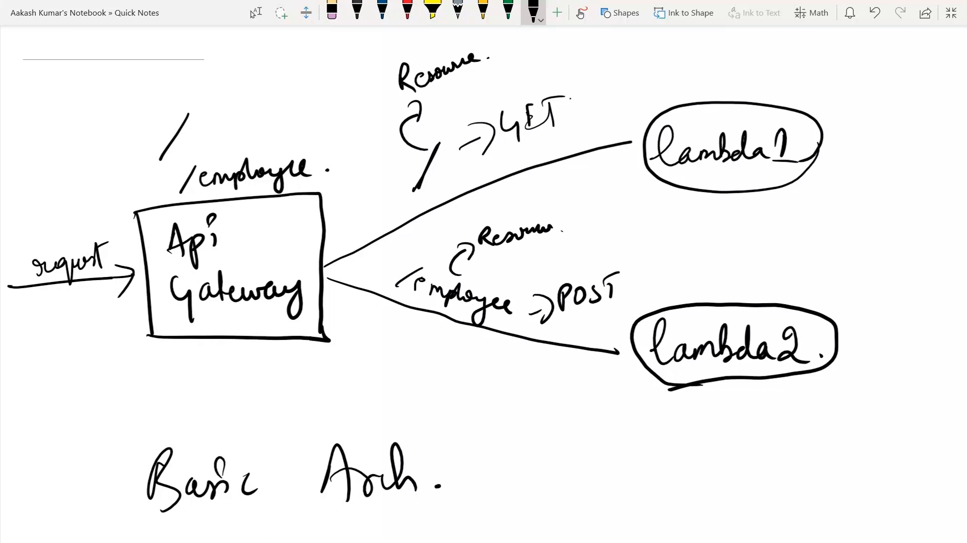
- Return to the API Gateway console in Chrome and confirm the GET method on the root resource
key(alt+Tab)
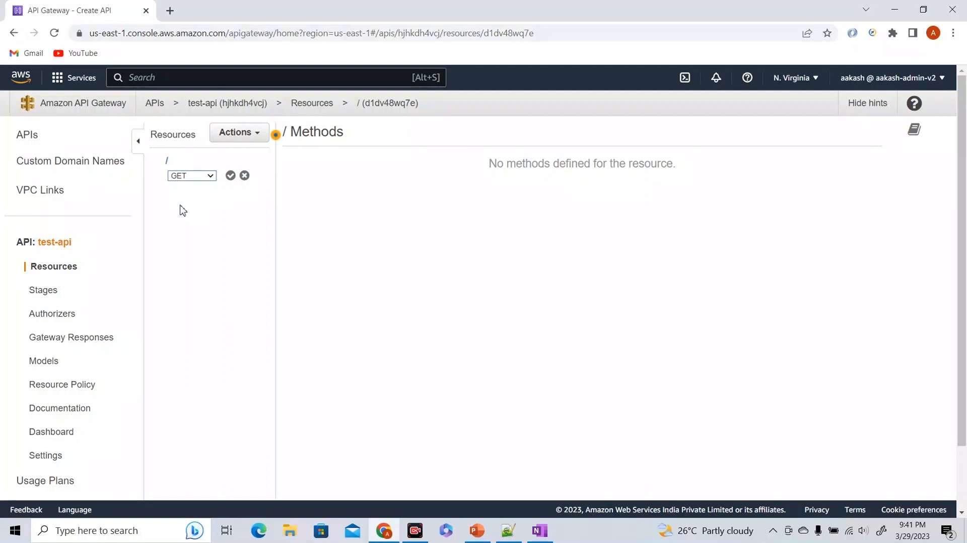
click(231, 175)
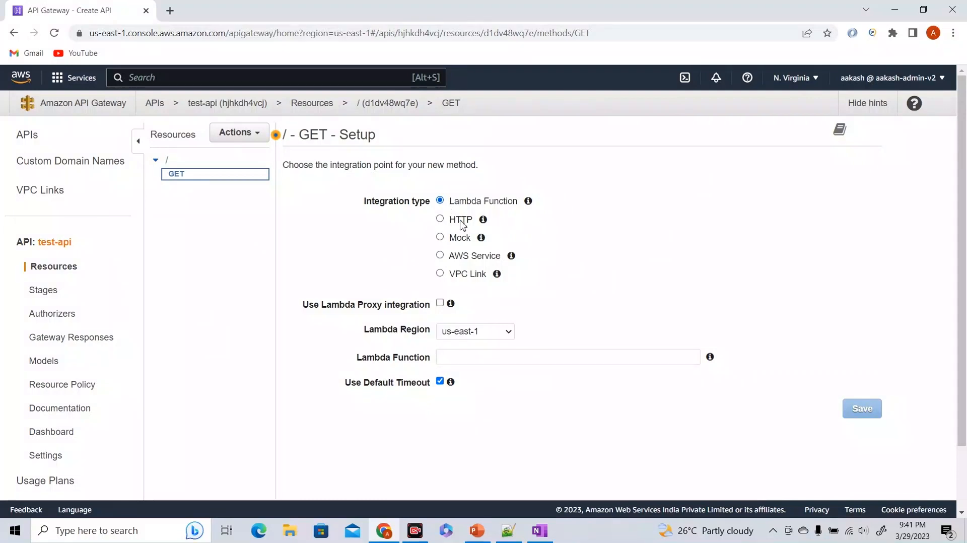
- Browse the services offered by the AWS Service integration type, and set the integration type back to Lambda Function
scroll(600, 302, down, 1)
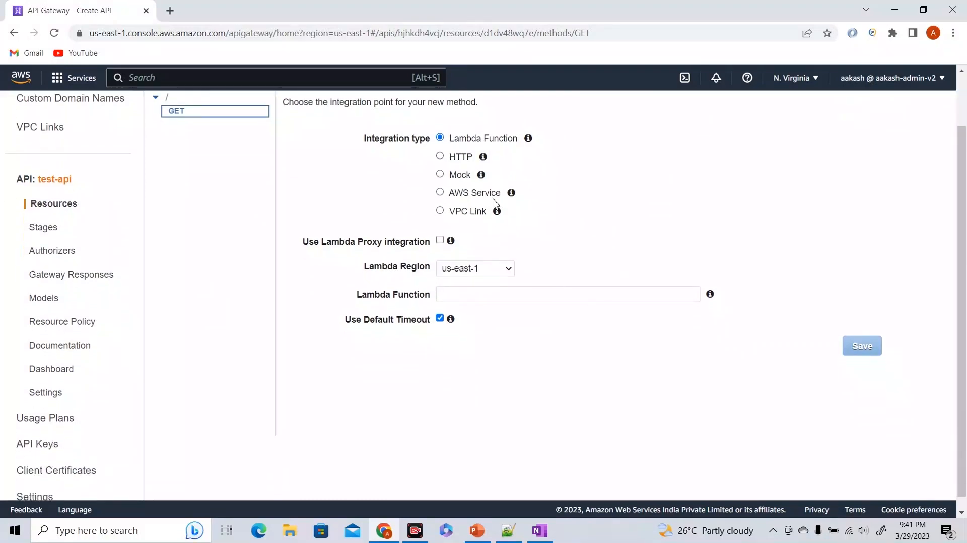
click(466, 196)
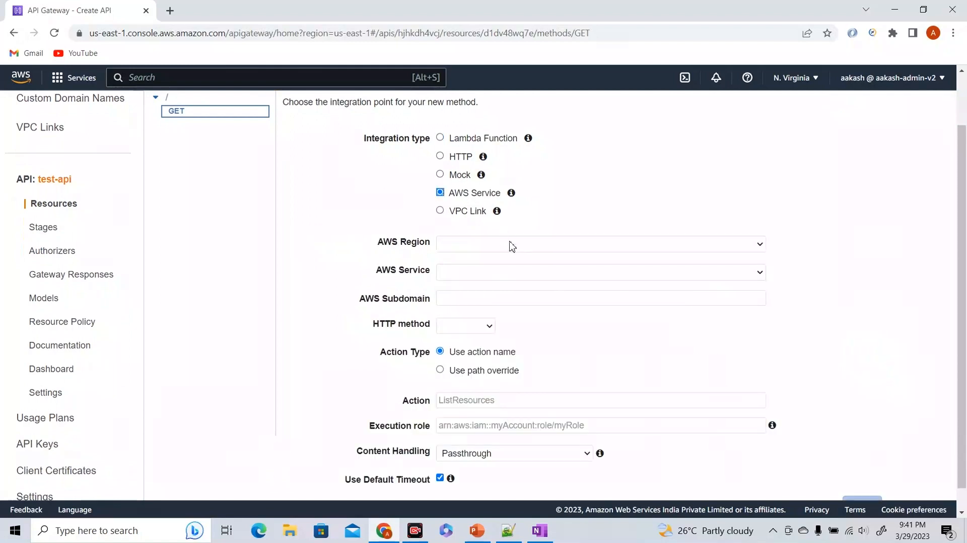
click(489, 273)
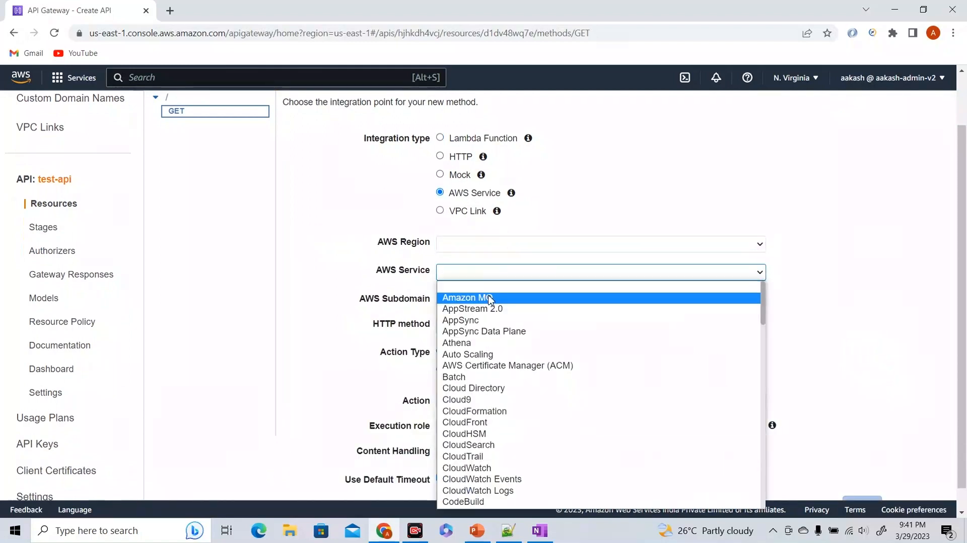
scroll(484, 379, down, 6)
scroll(555, 310, up, 7)
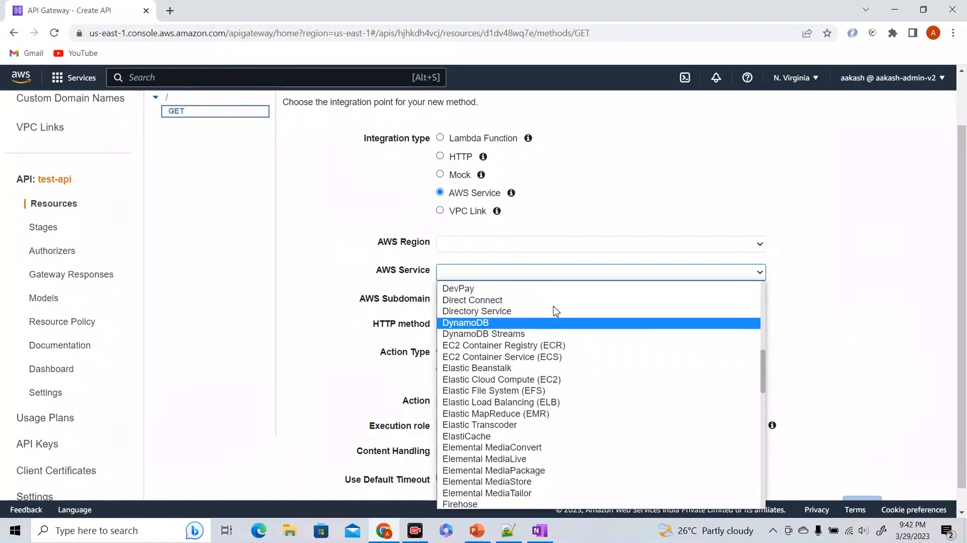
click(393, 152)
click(441, 137)
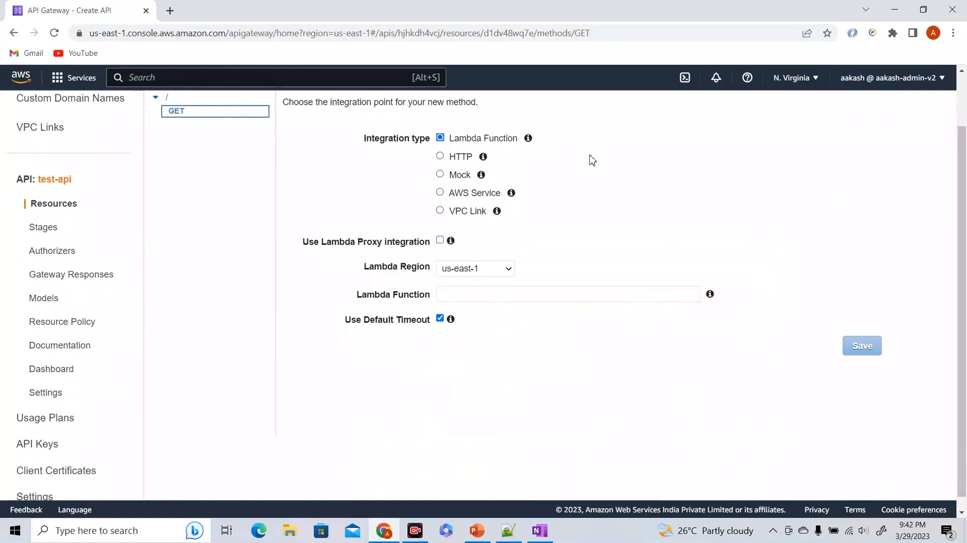
- Search the AWS console for lambda and open the Lambda service in a new browser tab
scroll(602, 196, down, 1)
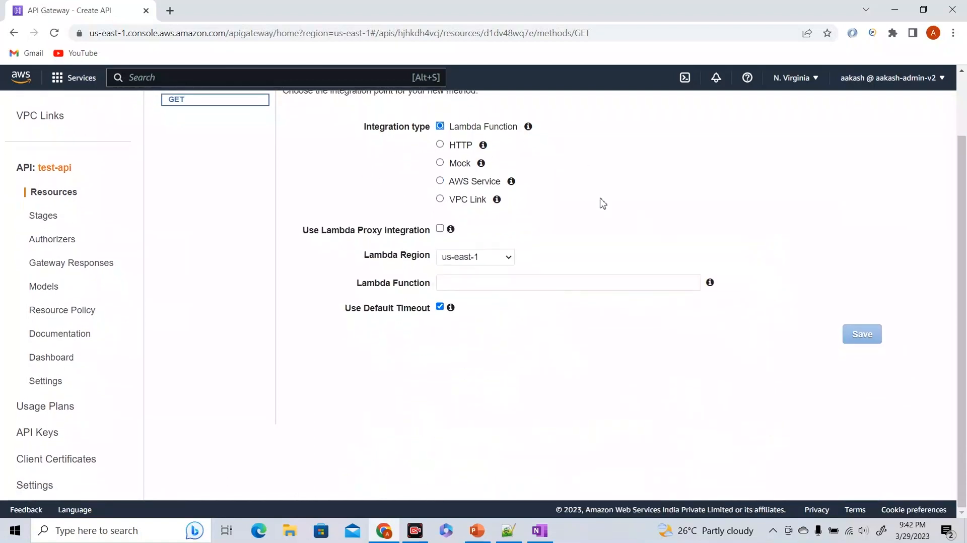
click(600, 280)
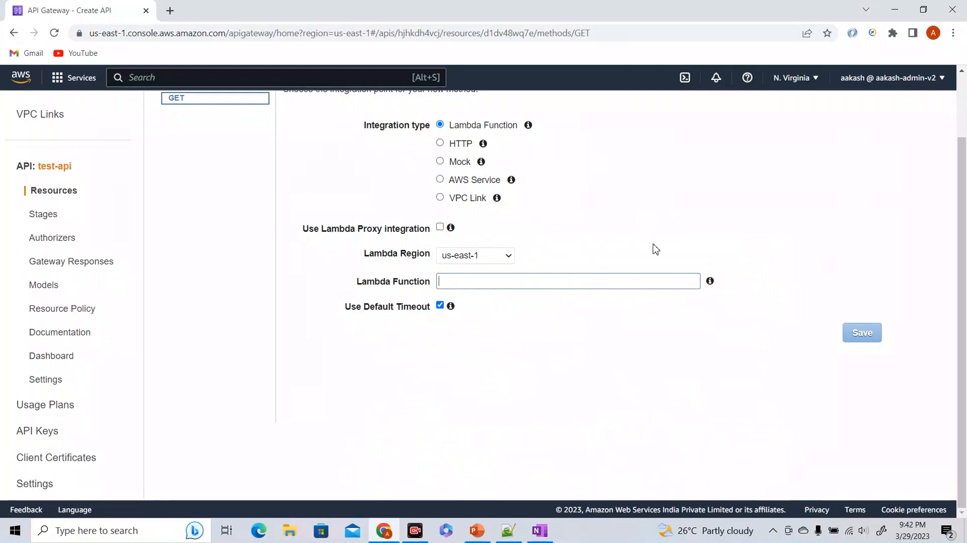
scroll(655, 249, up, 3)
key(alt+s)
text(lo)
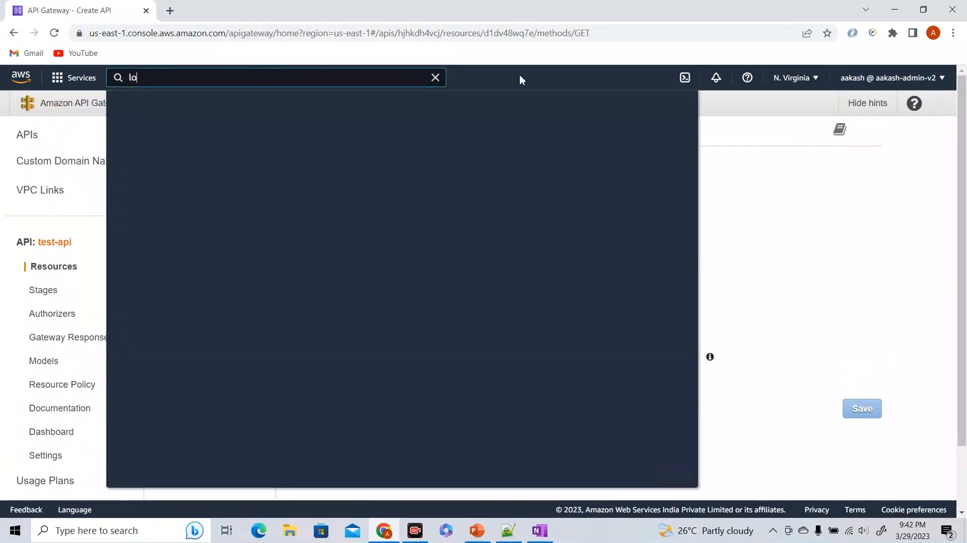
key(BackSpace)
text(ambda)
right_click(332, 176)
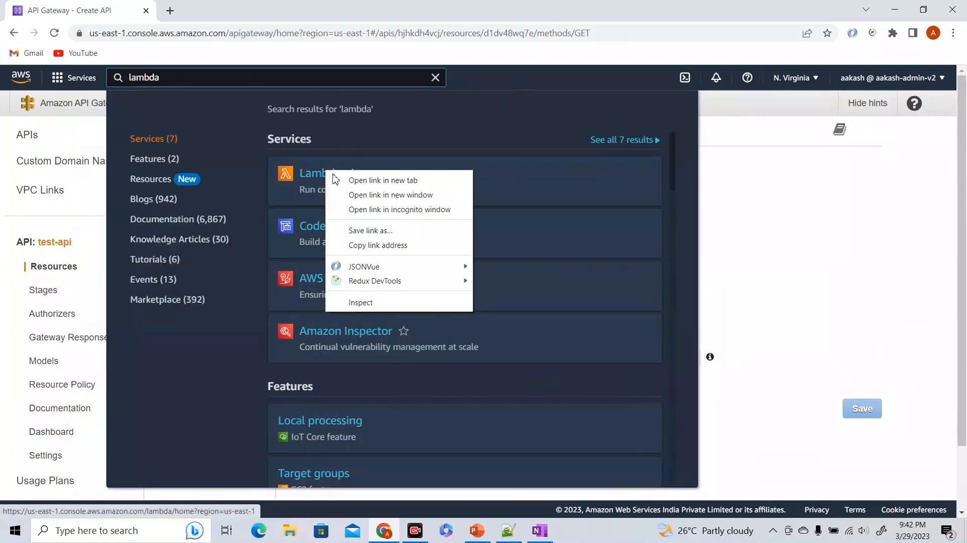
click(348, 180)
click(221, 10)
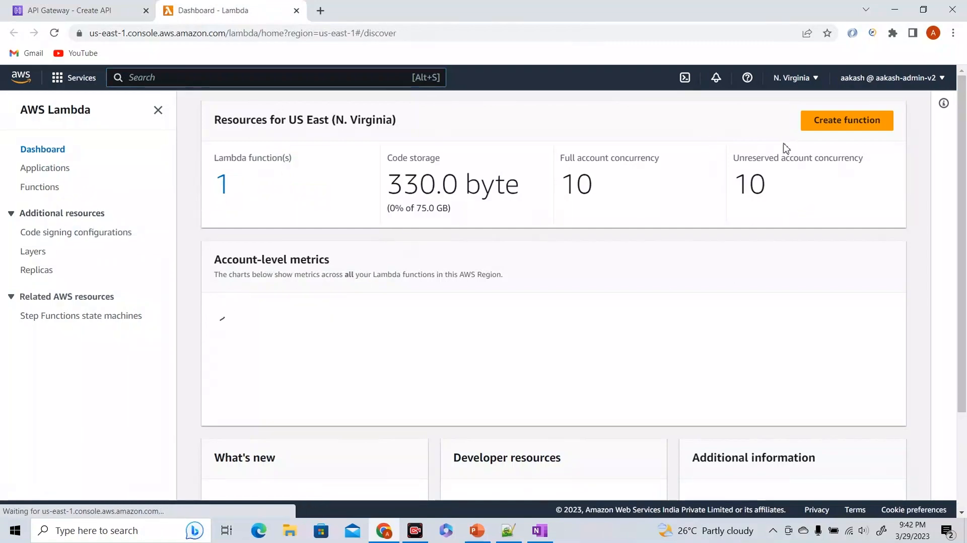
- Start a new Lambda function authored from scratch and name it root-lambda-function
click(862, 120)
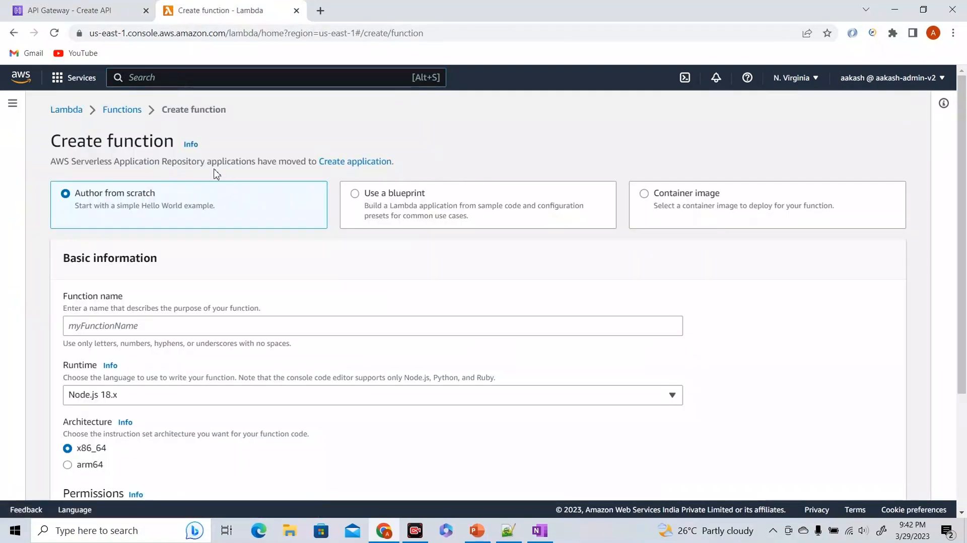
scroll(237, 217, down, 2)
click(586, 192)
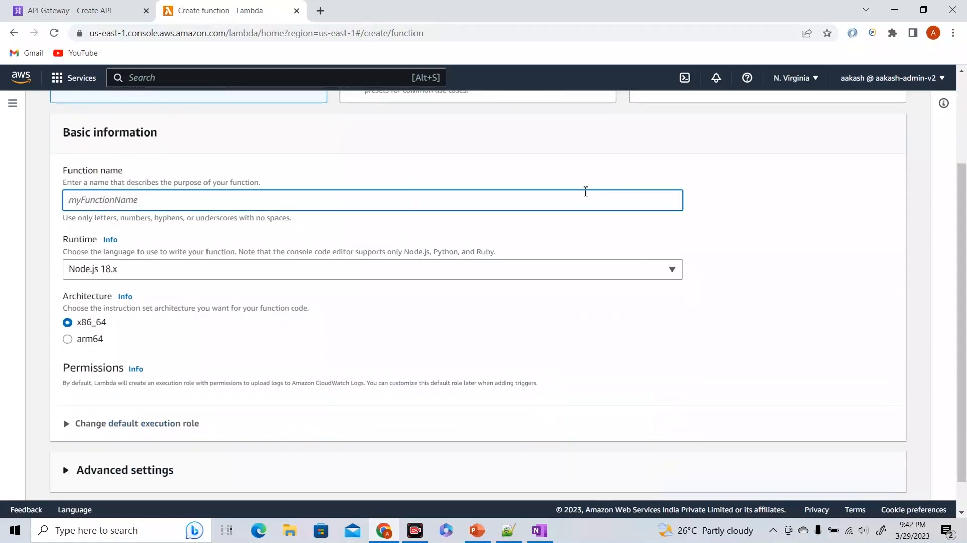
text(root-lambda-function)
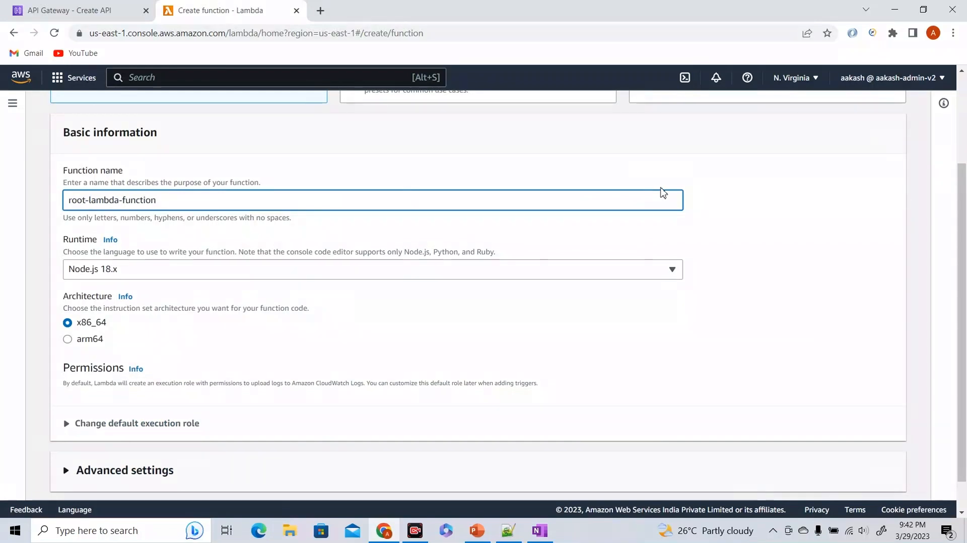
- Set the runtime to Python 3.8, create the Lambda function, and bring its code source into view
click(247, 280)
scroll(370, 301, down, 4)
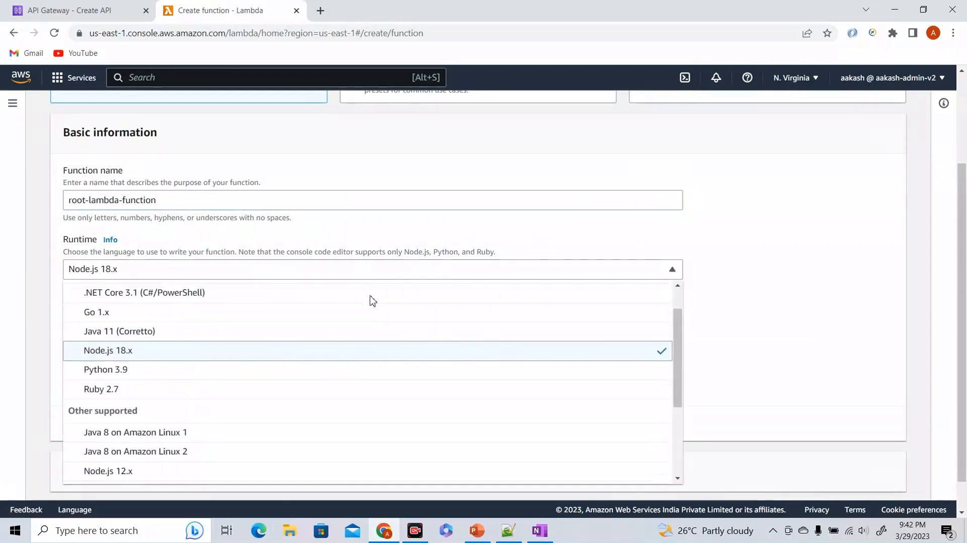
scroll(317, 343, up, 3)
scroll(317, 345, up, 2)
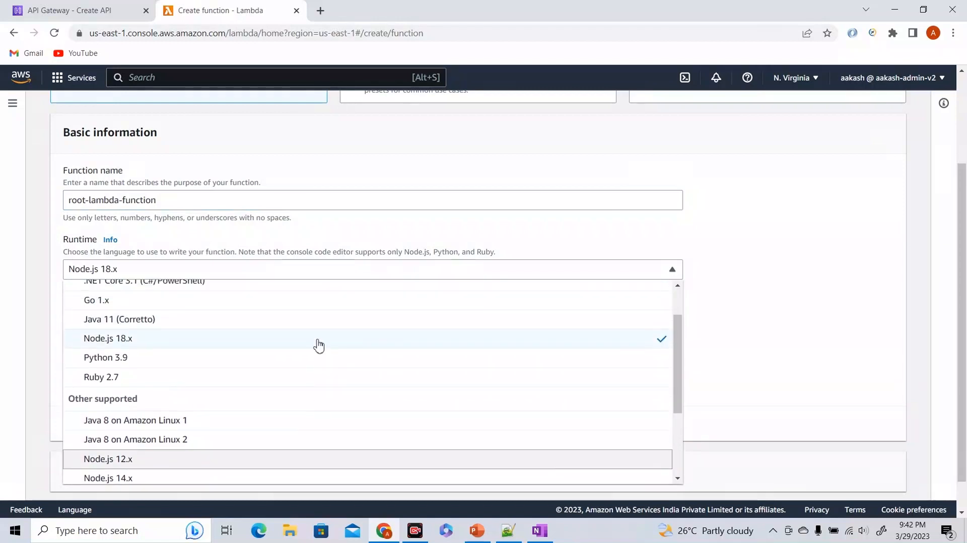
scroll(318, 345, down, 4)
click(223, 410)
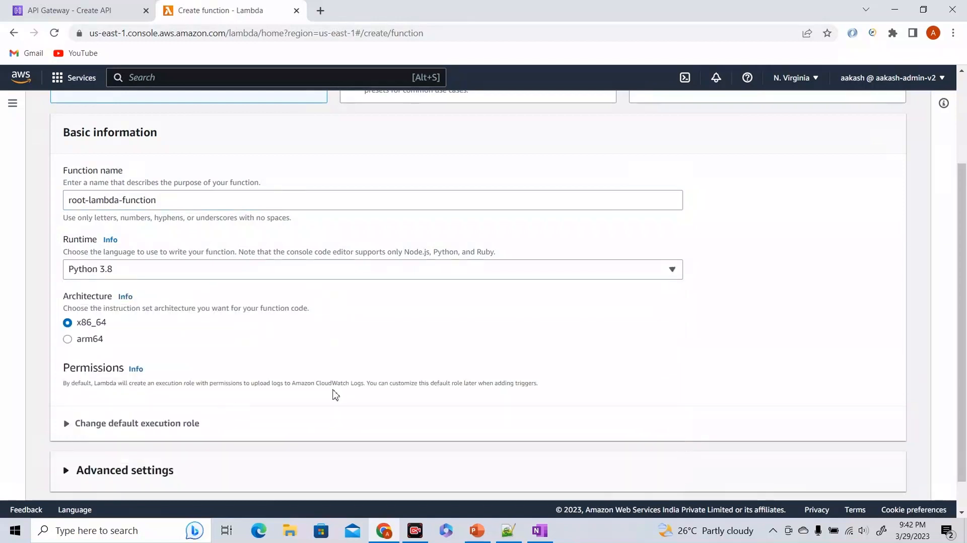
scroll(703, 281, down, 1)
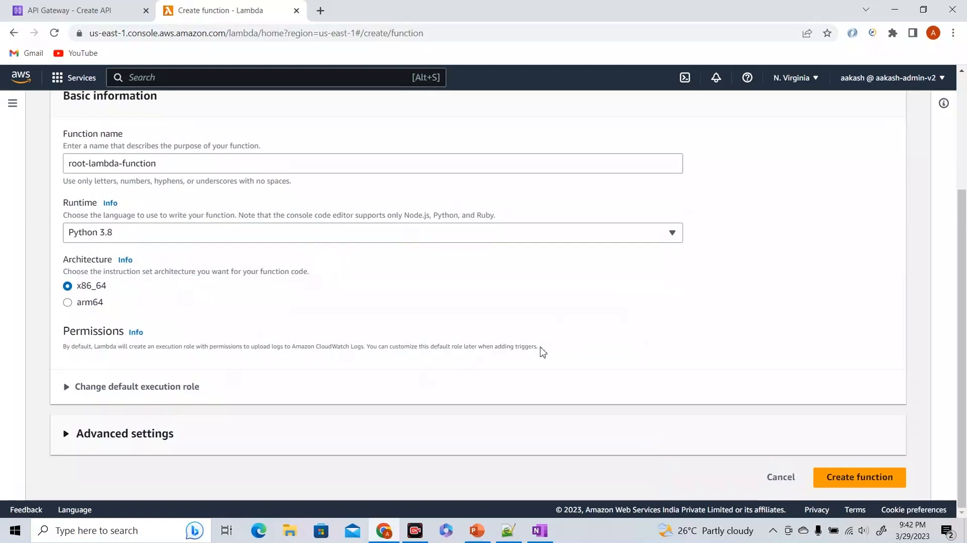
click(858, 477)
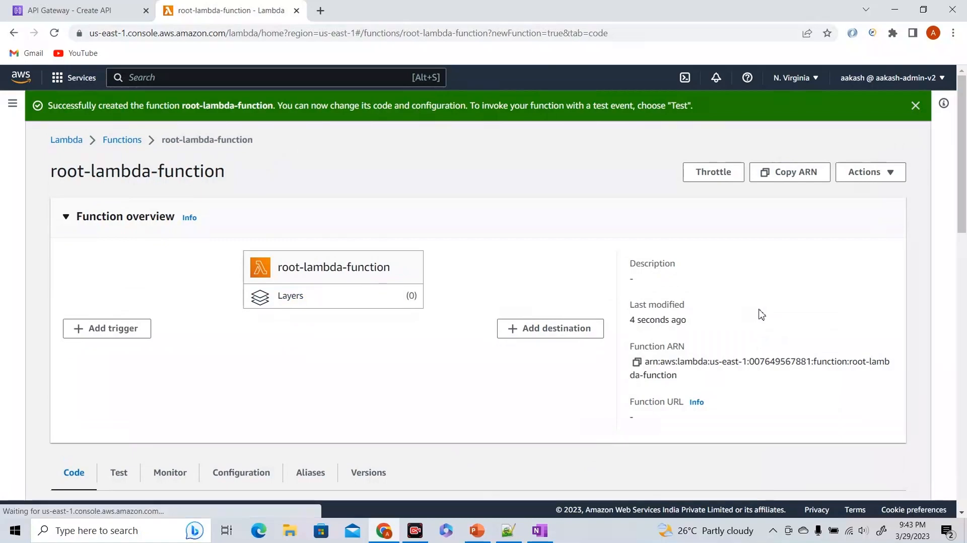
scroll(577, 361, down, 10)
scroll(549, 395, up, 4)
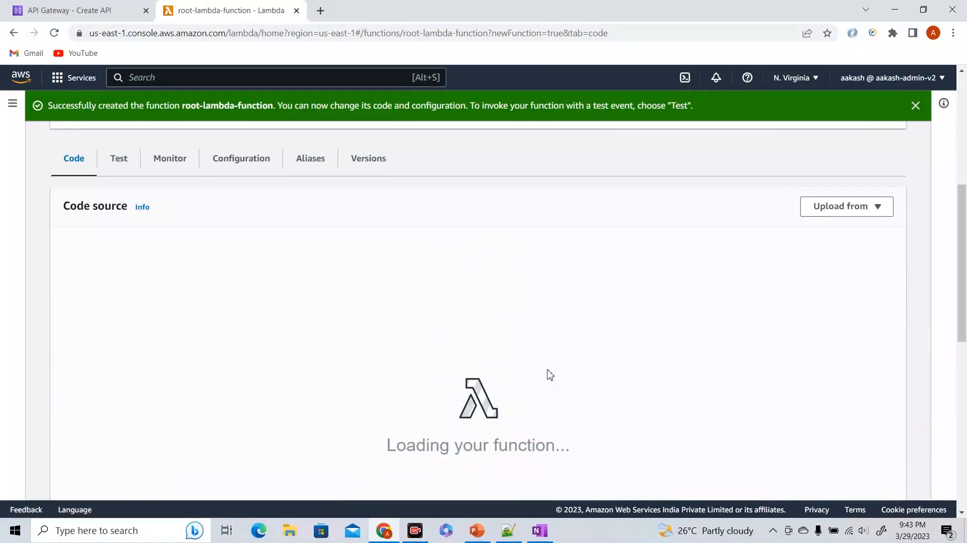
- Replace the default code in lambda_function.py with the complete handler code copied from lambda-code.py in Notepad++
scroll(510, 397, down, 3)
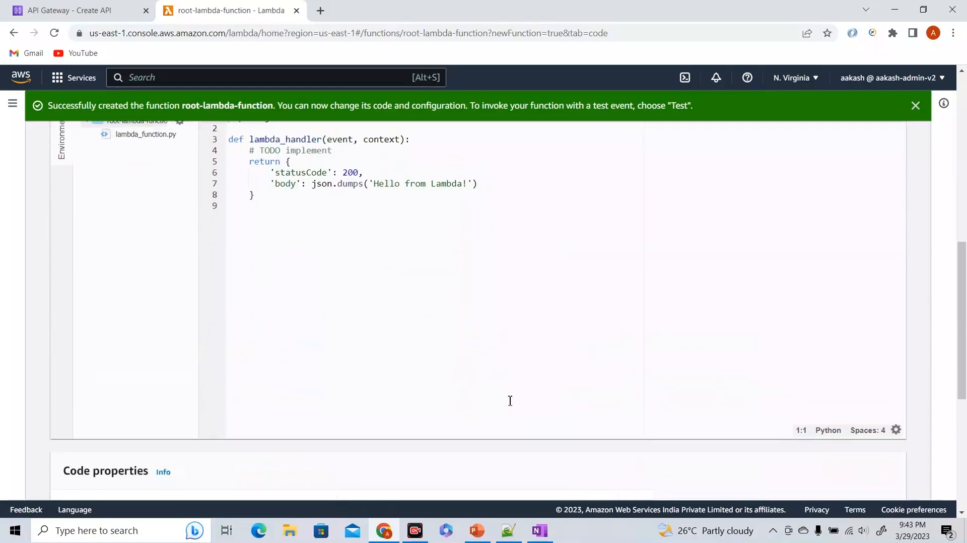
scroll(509, 397, up, 2)
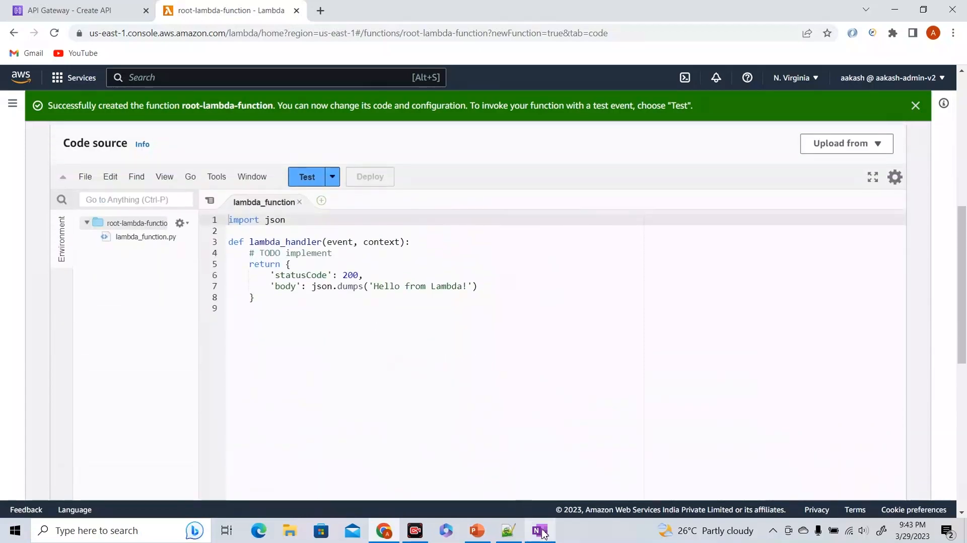
click(508, 531)
key(ctrl+a)
key(ctrl+c)
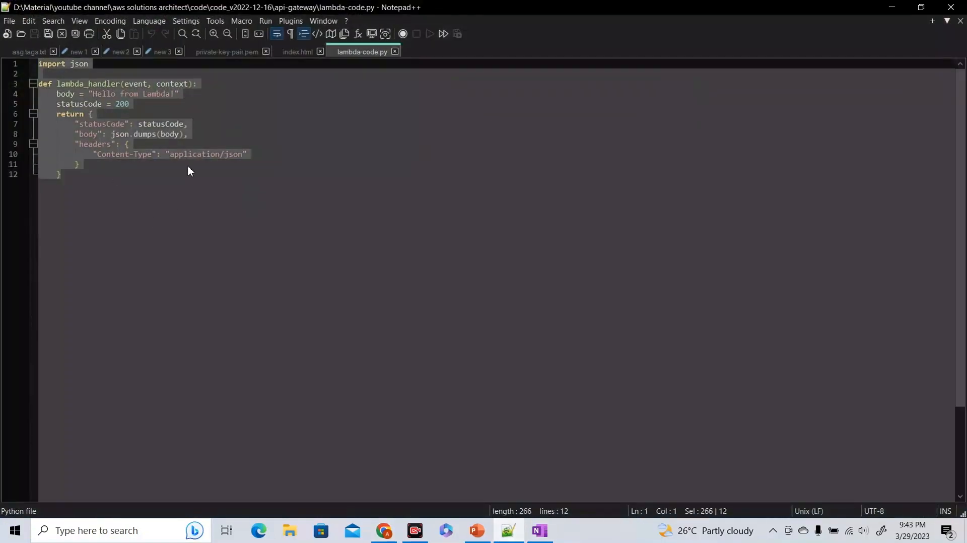
key(alt+Tab)
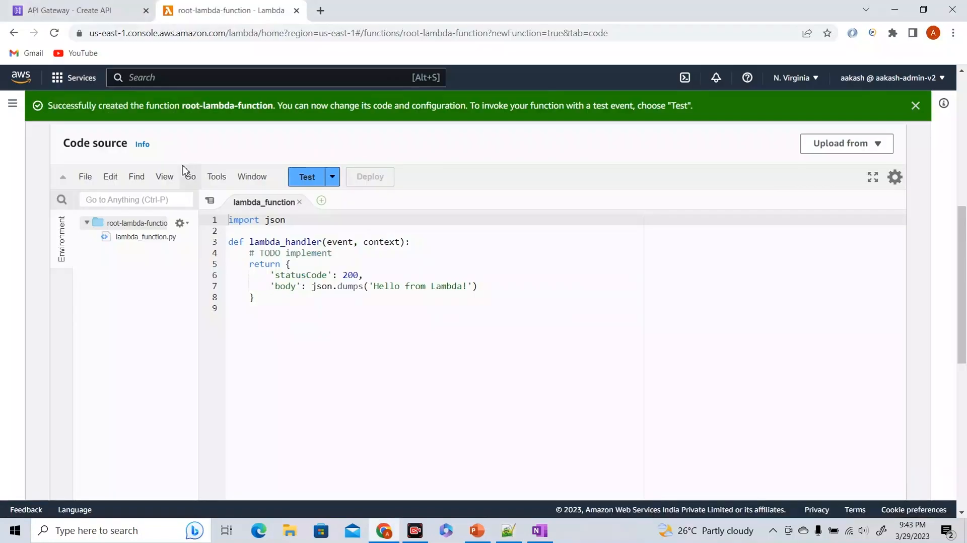
click(291, 320)
drag(280, 308, 139, 176)
key(ctrl+v)
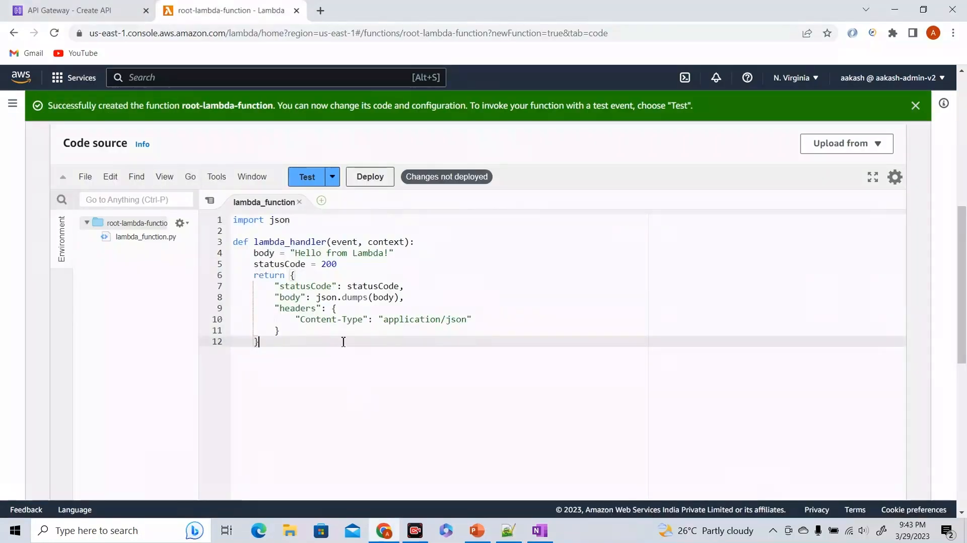
- Change the body string in the handler to "Welcome to ERP System" and save the file
drag(392, 253, 296, 254)
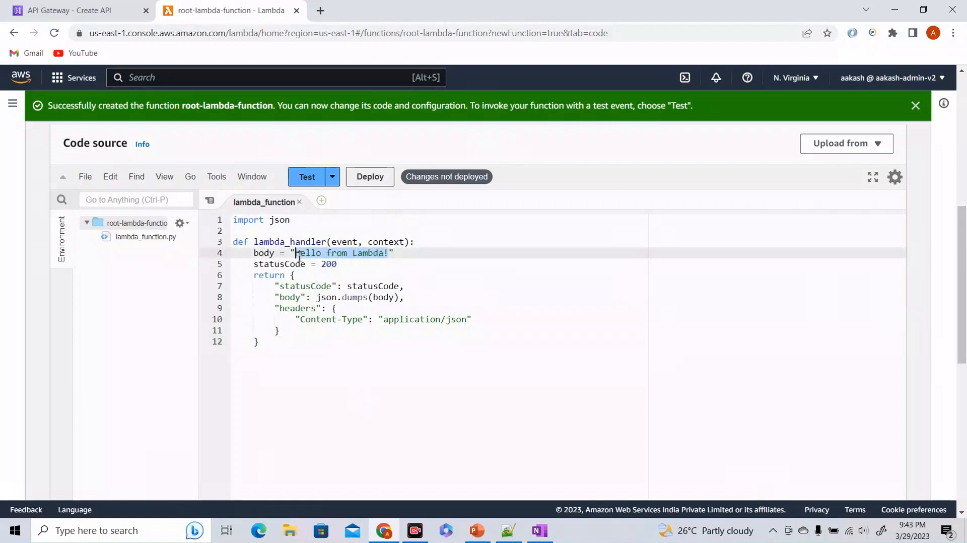
text(Welcome)
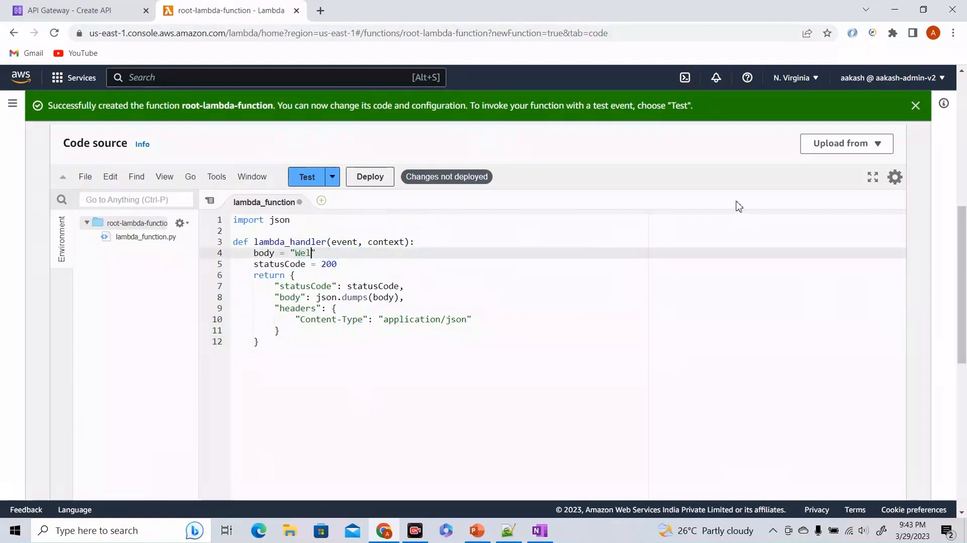
text( to E)
text(RP Sys)
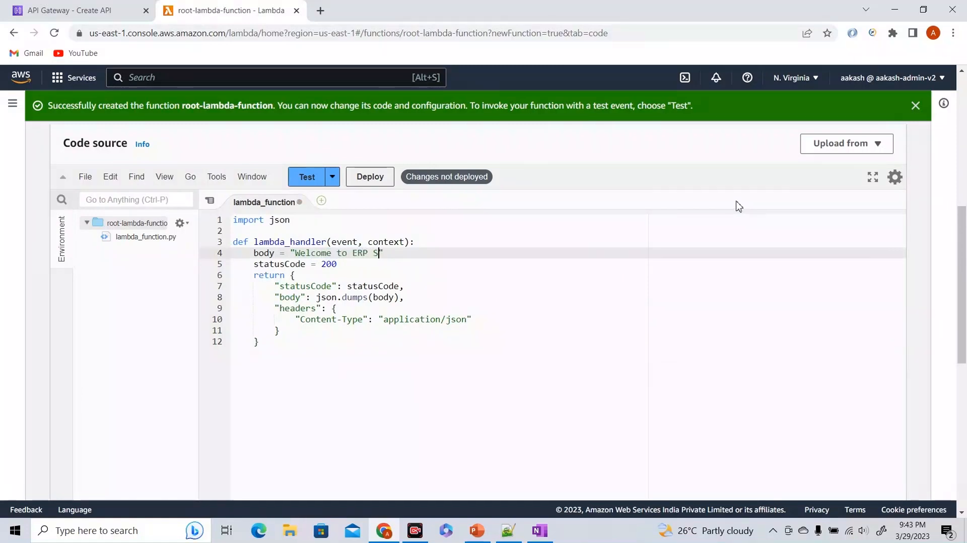
text(tem)
key(ctrl+s)
- Review the body text, status code and Content-Type header that the handler code returns
drag(291, 253, 447, 248)
drag(357, 267, 254, 267)
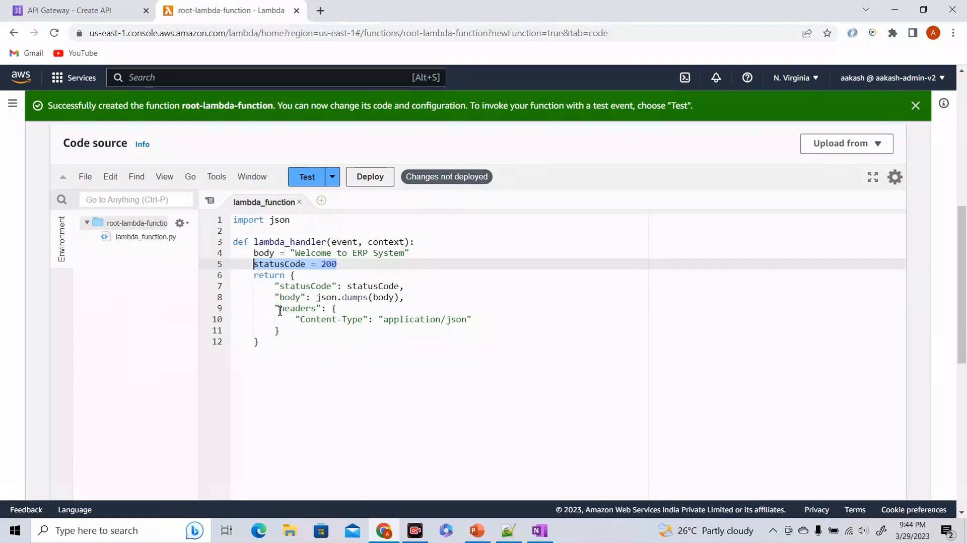
drag(276, 310, 478, 318)
click(479, 319)
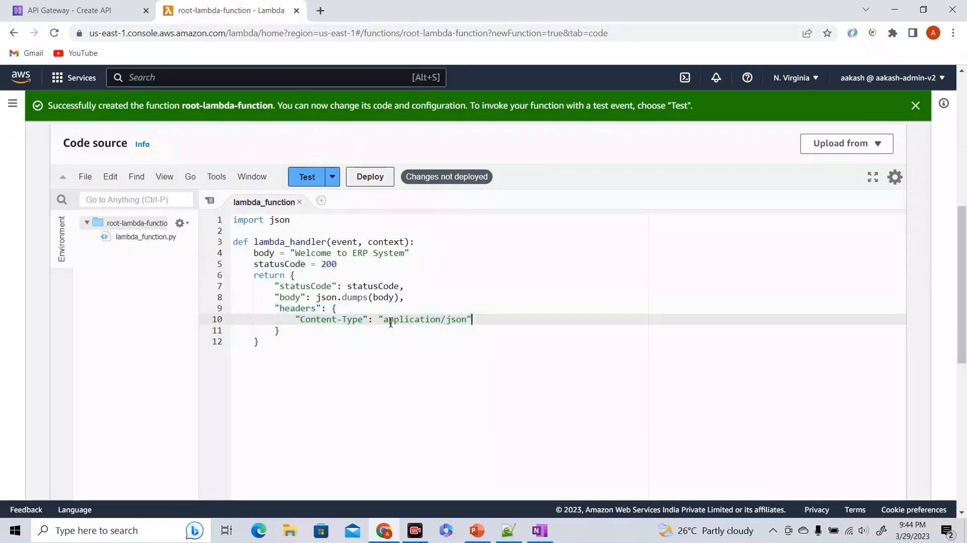
drag(390, 323, 466, 322)
click(464, 323)
click(513, 301)
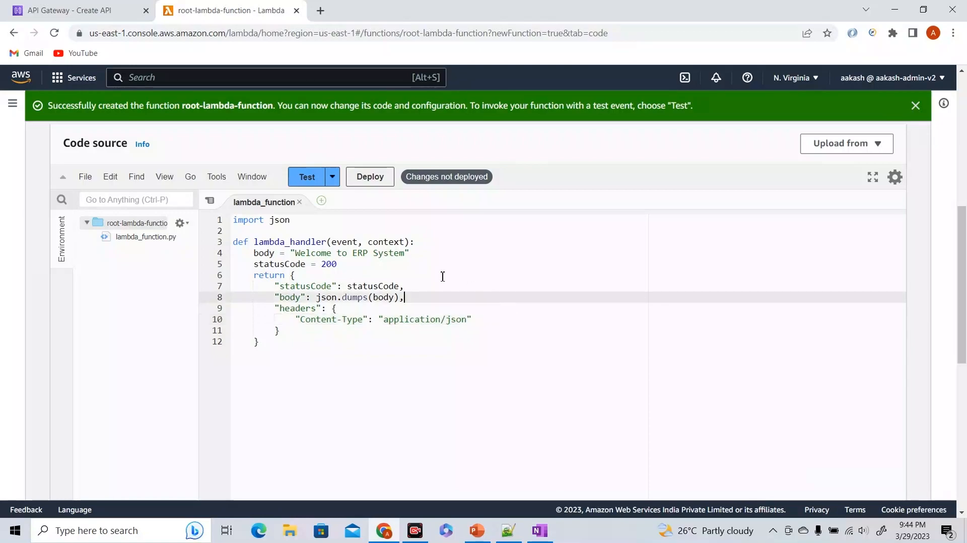
- Create and save a new private test event named testEvent from the hello-world template
click(309, 177)
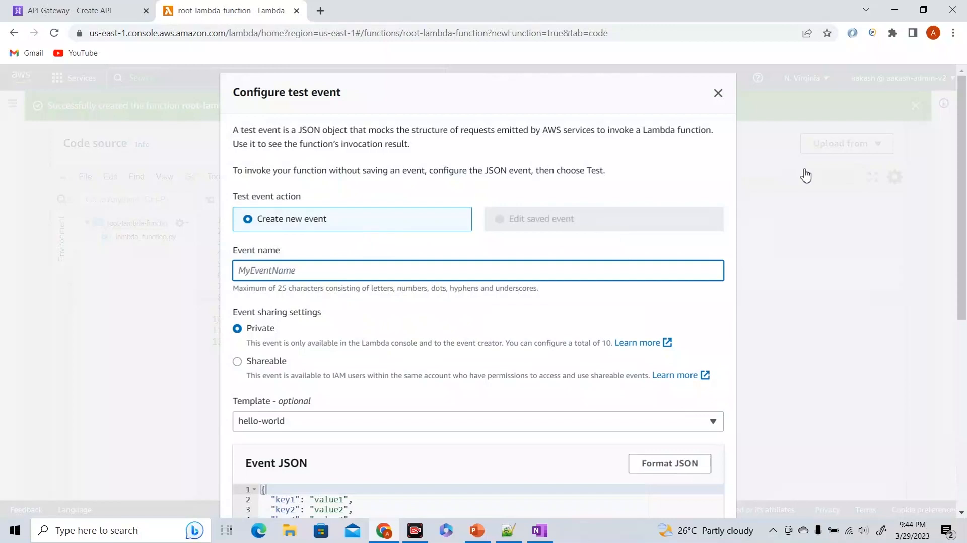
text(testEvent)
scroll(778, 454, down, 7)
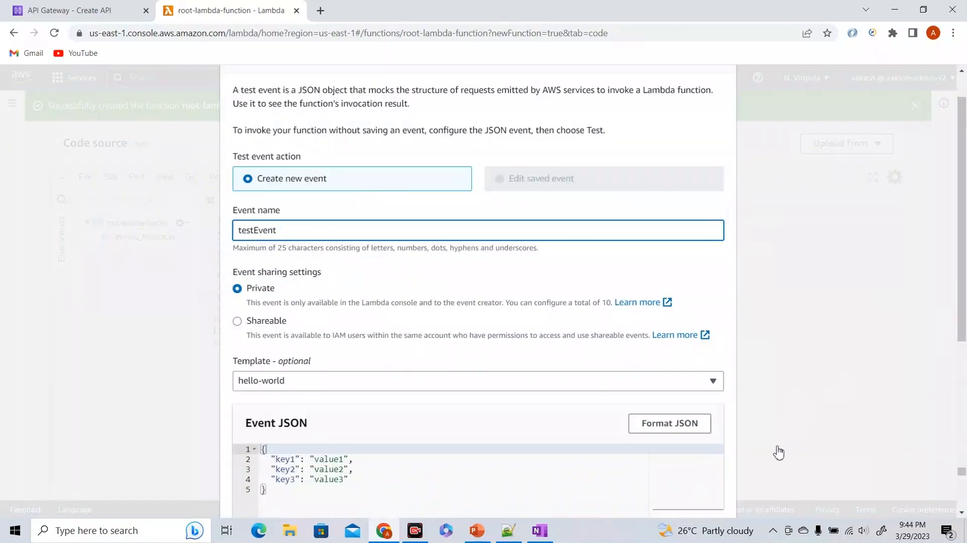
click(684, 504)
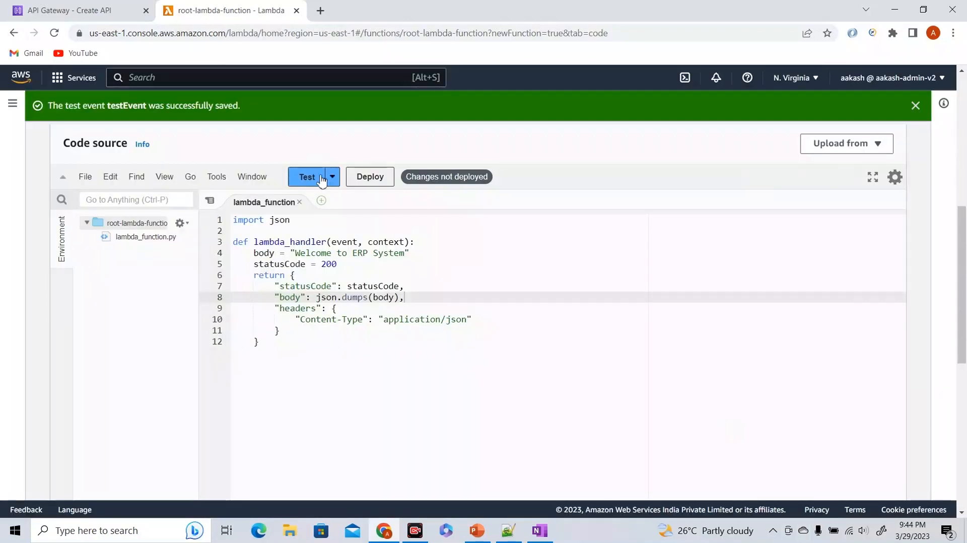
- Run the function with testEvent and examine the status code and body in the response
click(333, 177)
click(333, 177)
click(312, 179)
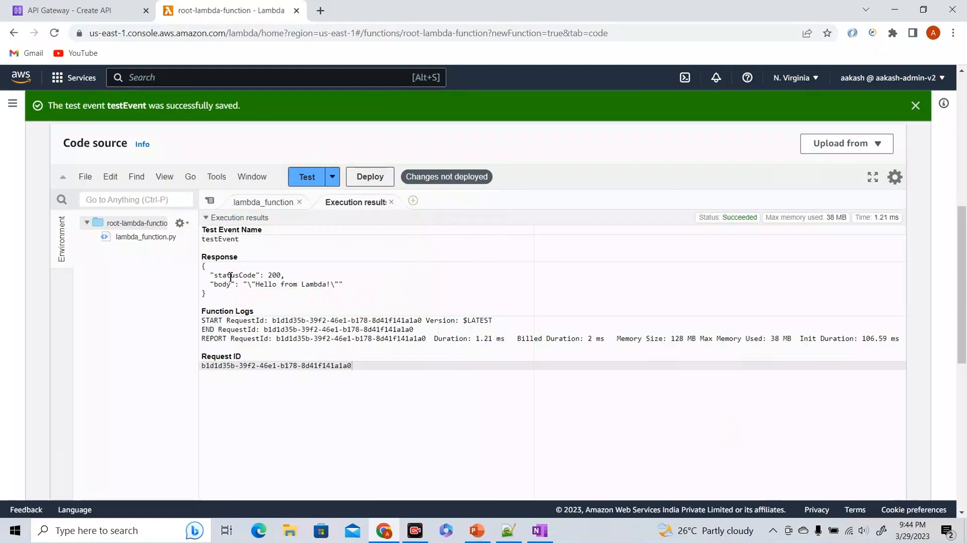
drag(228, 276, 342, 276)
click(343, 276)
drag(220, 277, 386, 278)
click(385, 278)
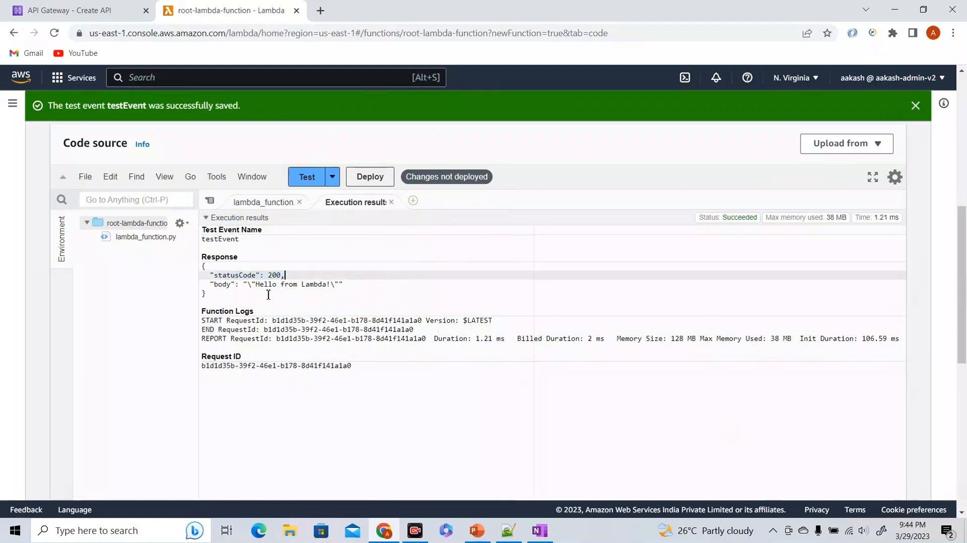
drag(251, 293, 215, 283)
click(218, 285)
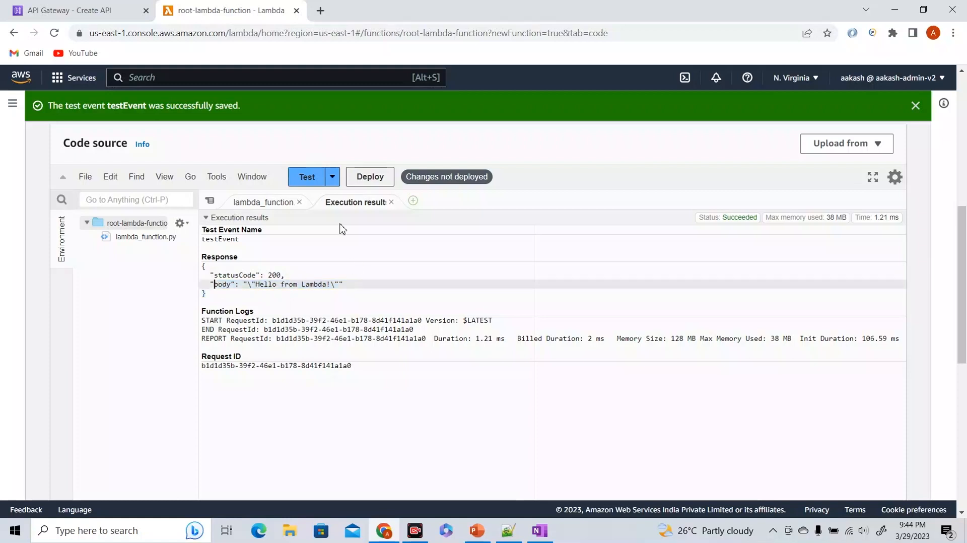
- Compare lambda_function.py with the execution results, close the results, and deploy the code changes
click(151, 240)
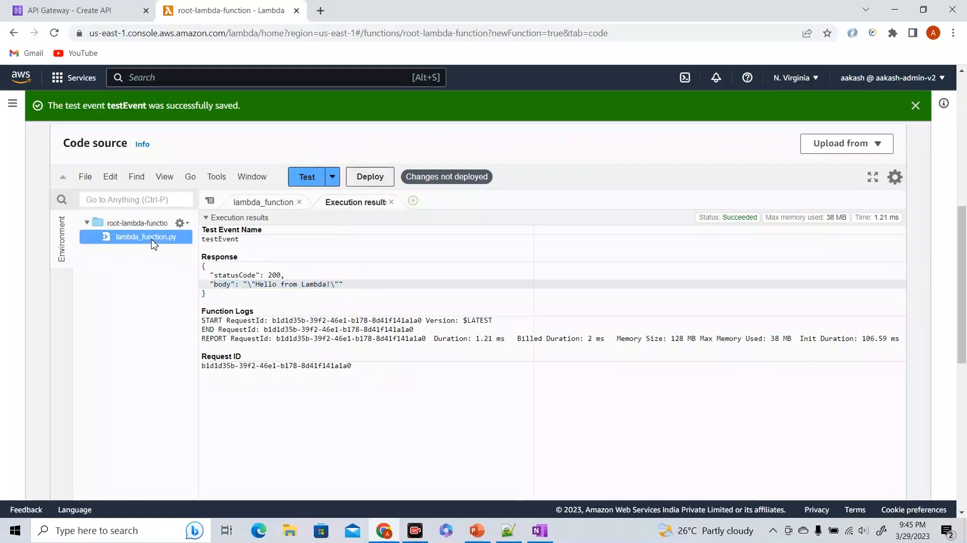
double_click(169, 239)
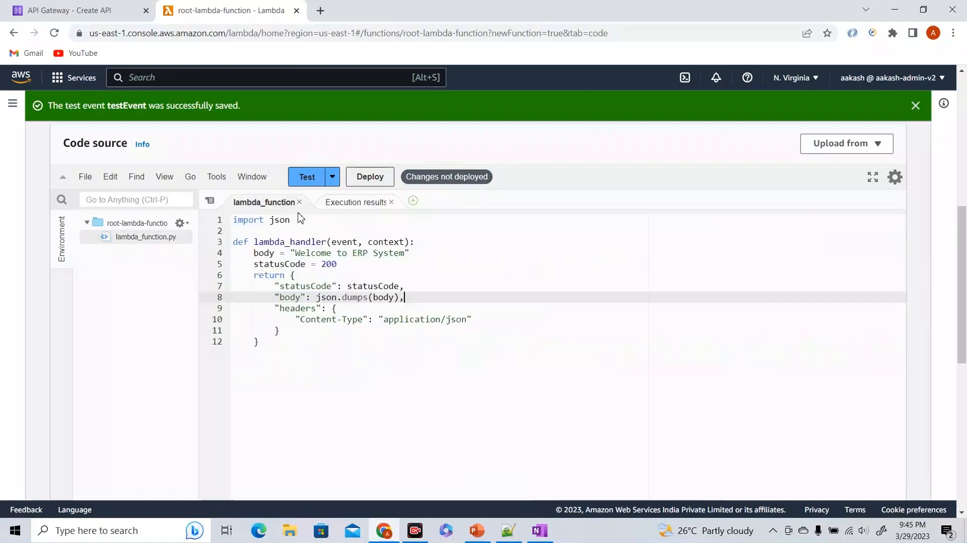
click(372, 207)
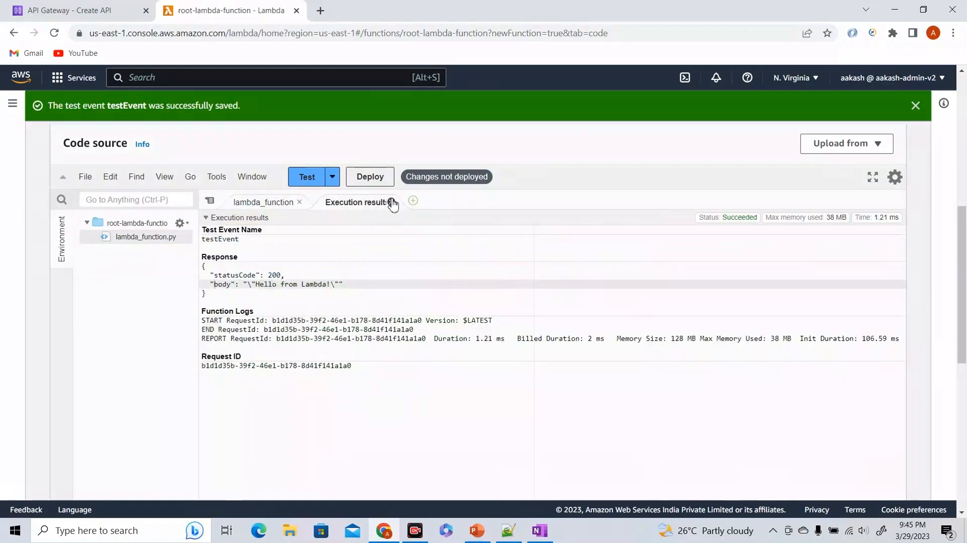
click(391, 202)
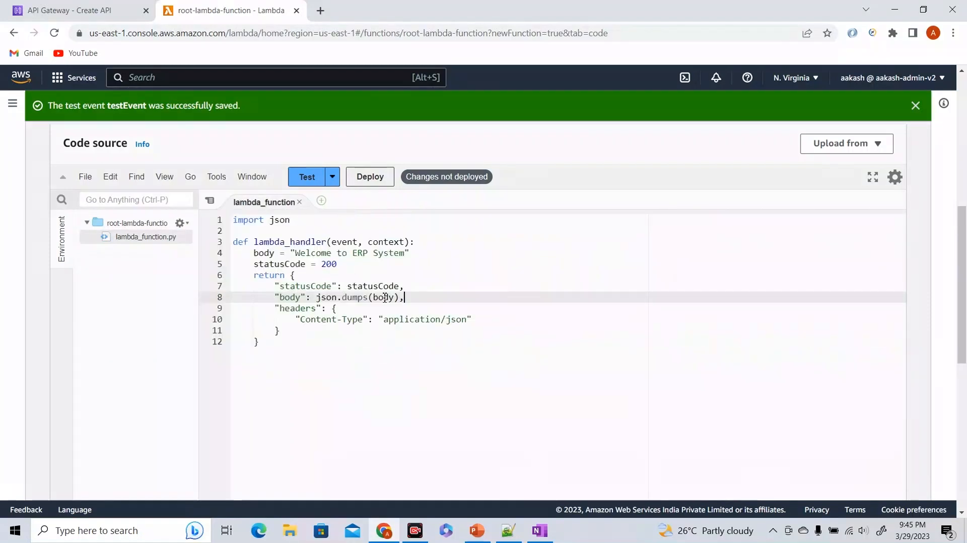
click(381, 181)
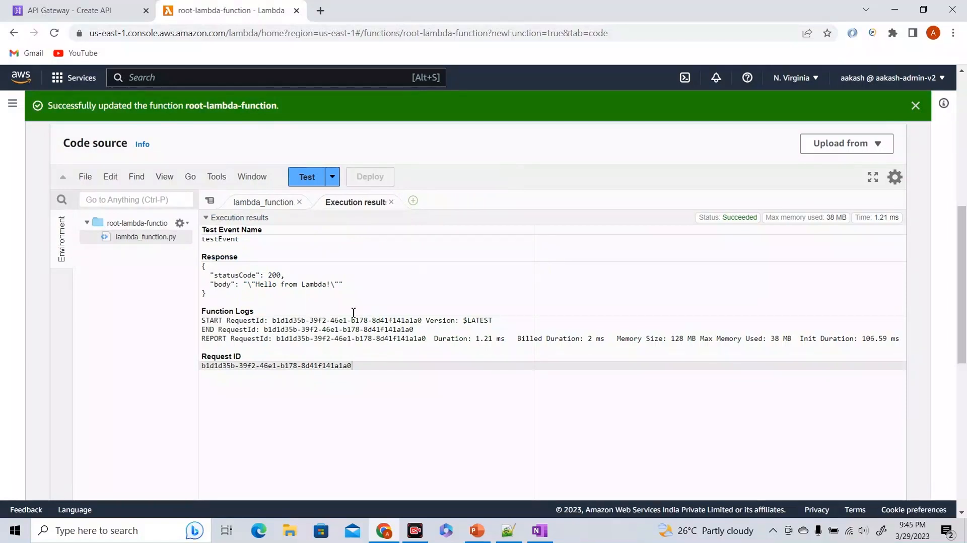
- Run the test on the deployed code, compare the response body and headers with the handler code, and close the results
click(308, 184)
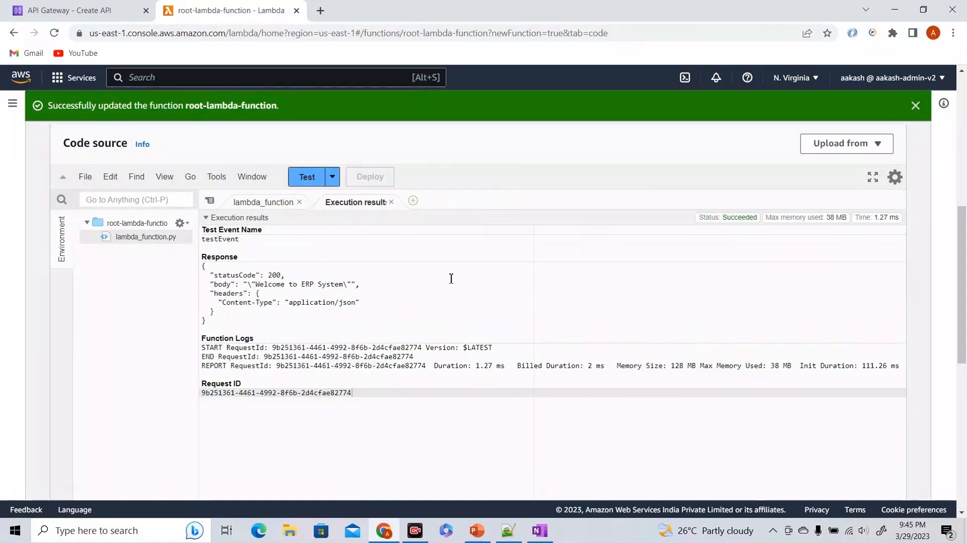
drag(216, 283, 378, 287)
click(379, 286)
drag(211, 292, 260, 315)
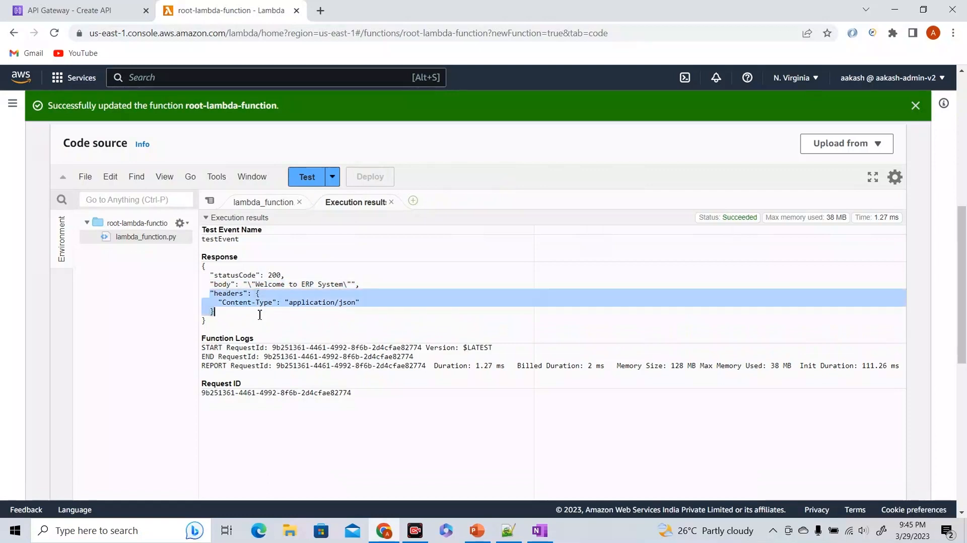
click(291, 304)
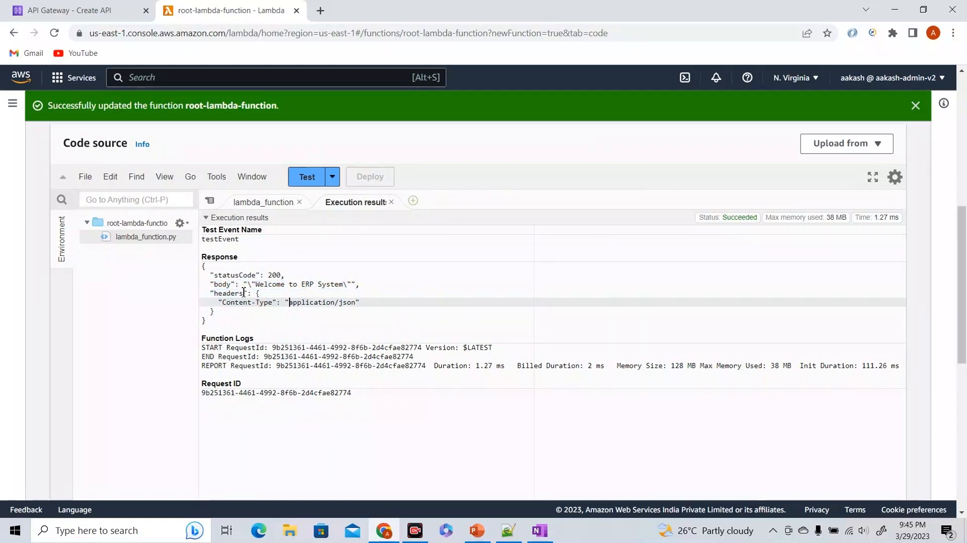
drag(244, 286, 379, 289)
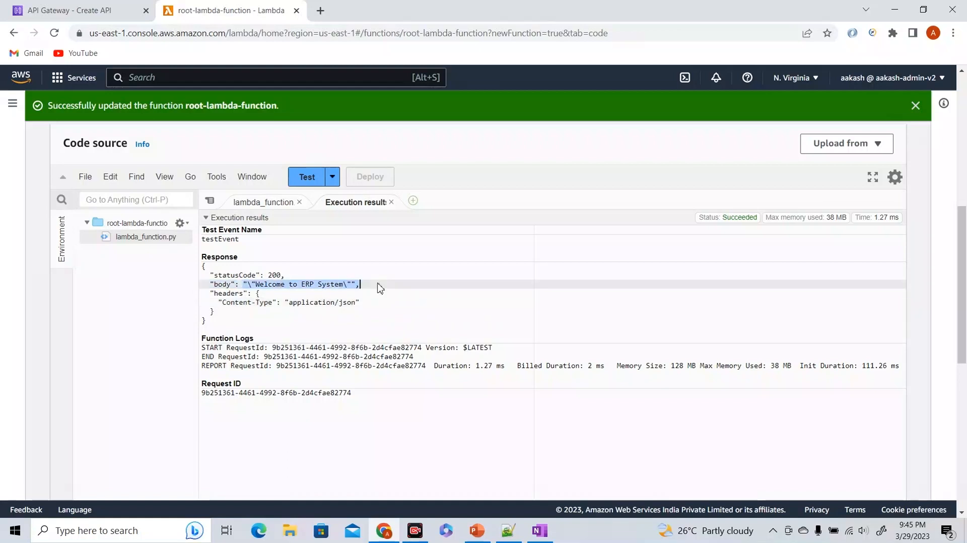
click(380, 288)
click(391, 201)
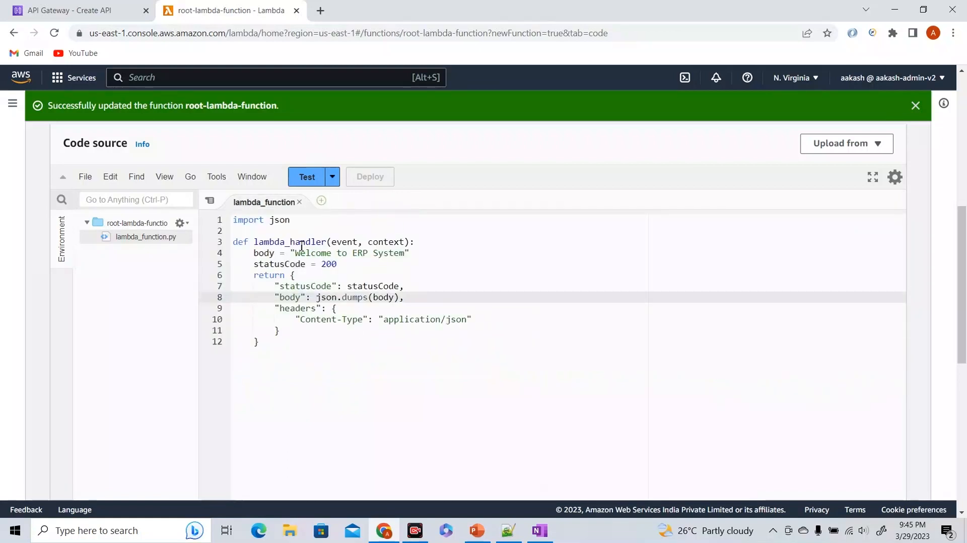
drag(291, 253, 416, 254)
click(431, 258)
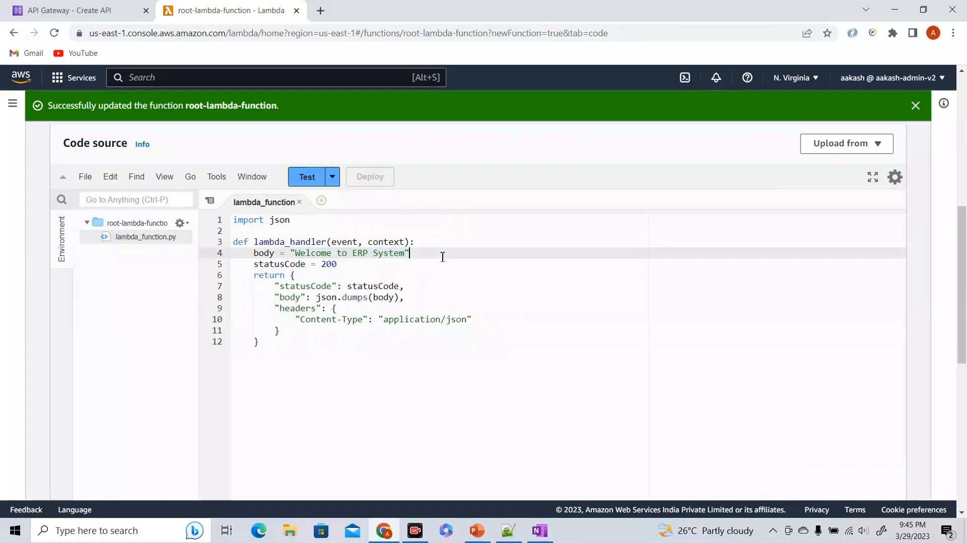
- Return to the GET method setup in API Gateway, dismiss the service search, and read the Lambda Function field's help
click(66, 11)
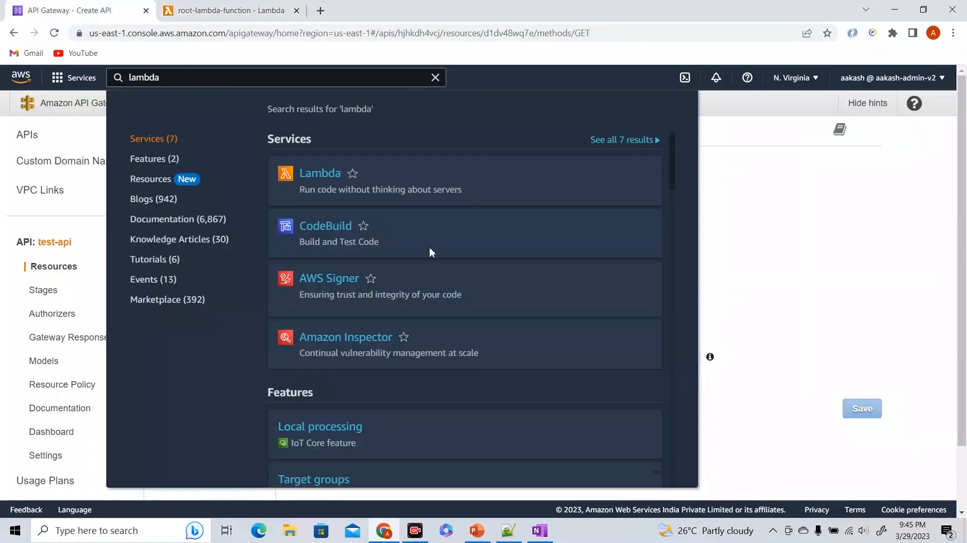
click(788, 201)
click(588, 355)
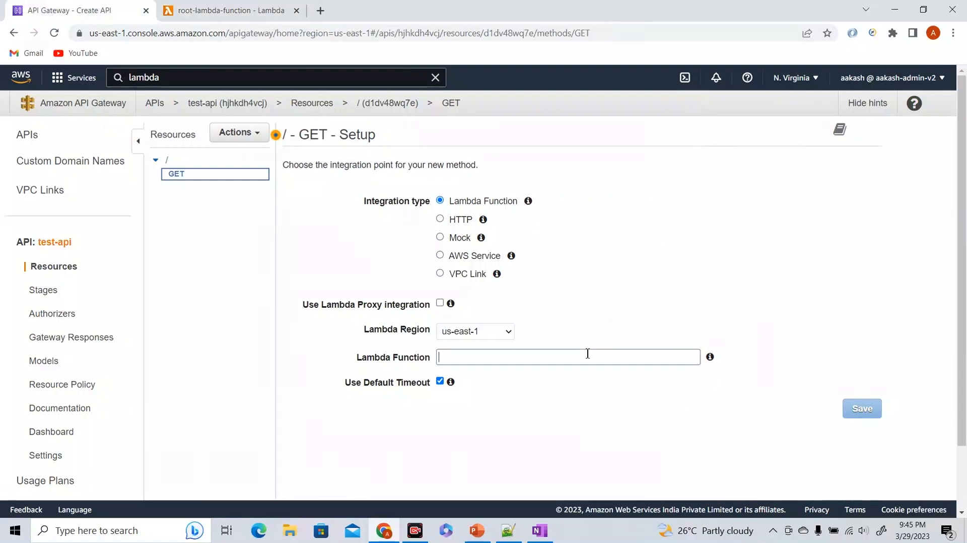
click(711, 357)
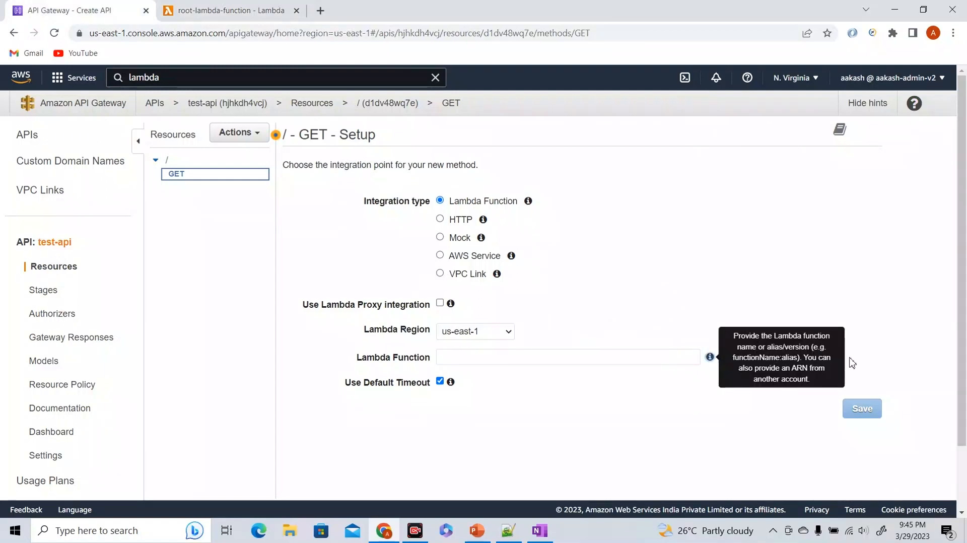
- Go back to root-lambda-function in Lambda and copy its function ARN from the function overview
click(229, 8)
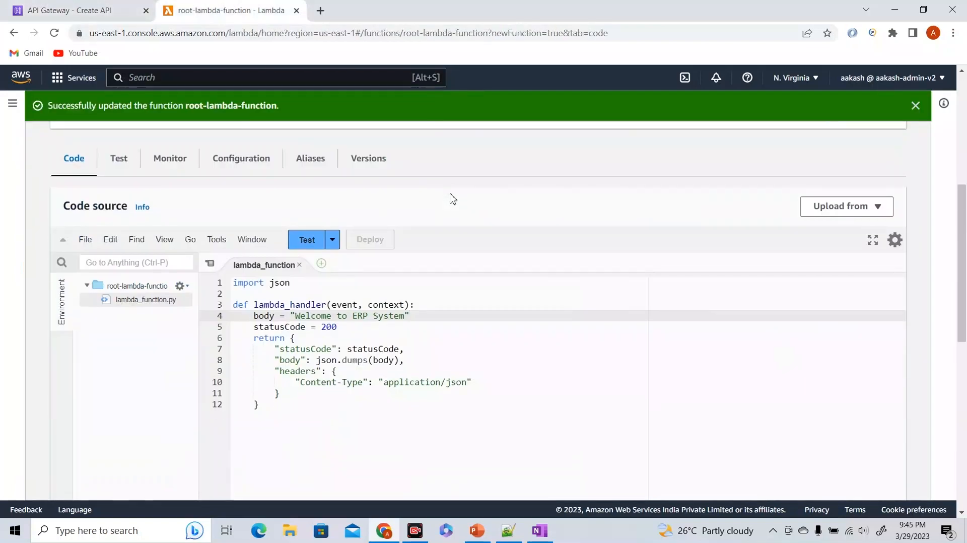
scroll(452, 198, down, 10)
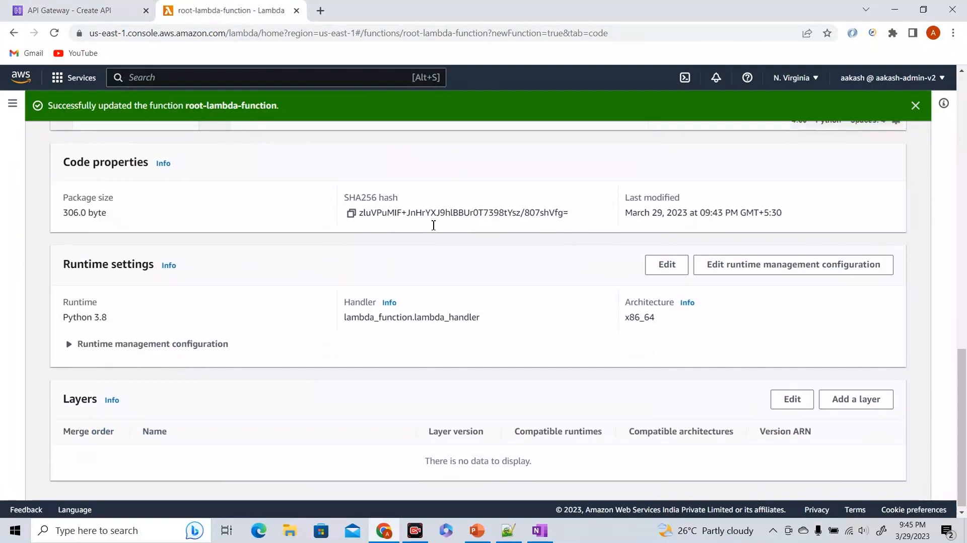
scroll(433, 224, up, 15)
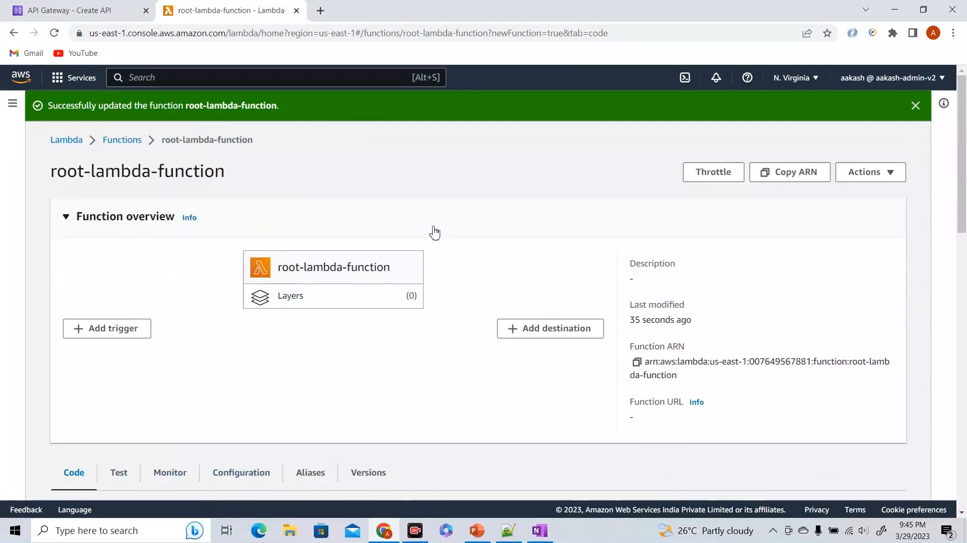
click(637, 362)
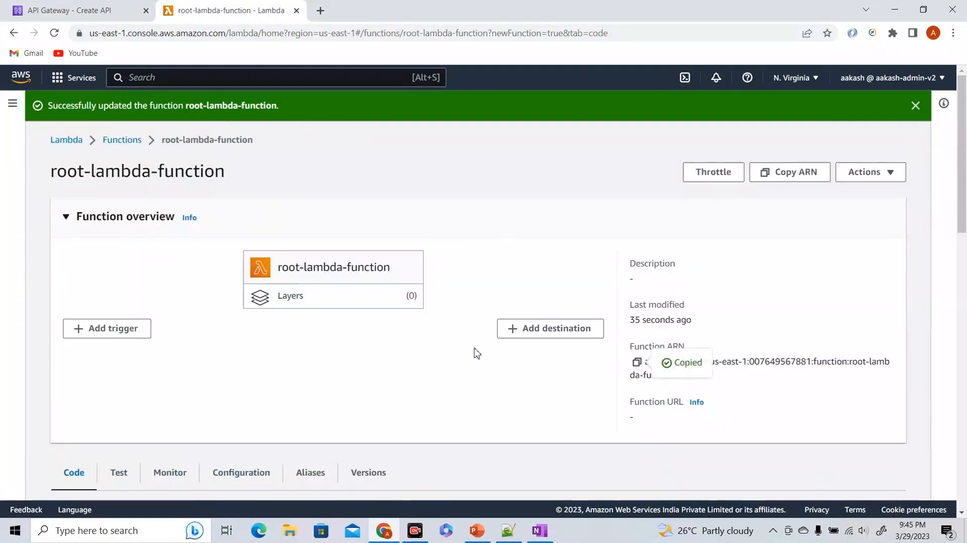
- Paste the copied function ARN as the GET method's Lambda function, save the integration, and grant API Gateway permission to invoke it
key(ctrl+shift+Tab)
key(ctrl+v)
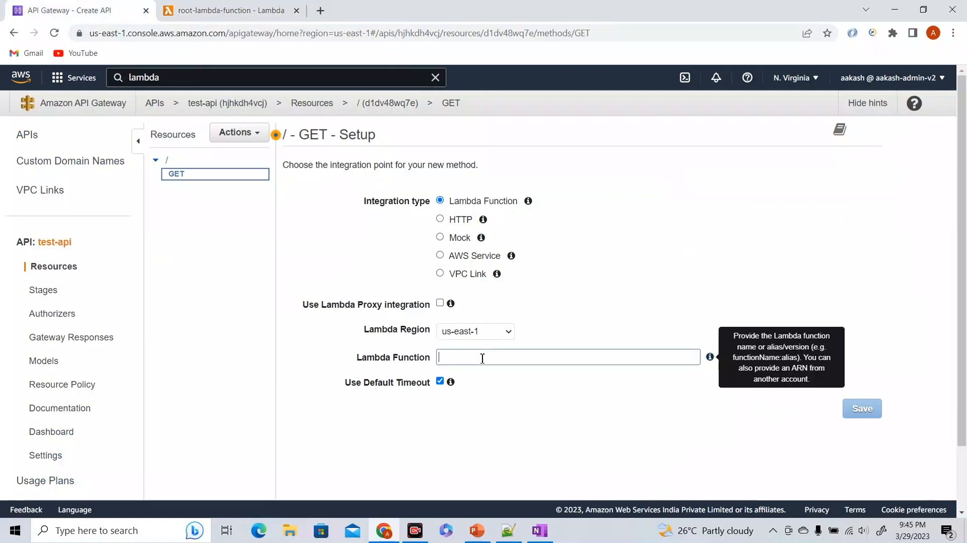
click(758, 255)
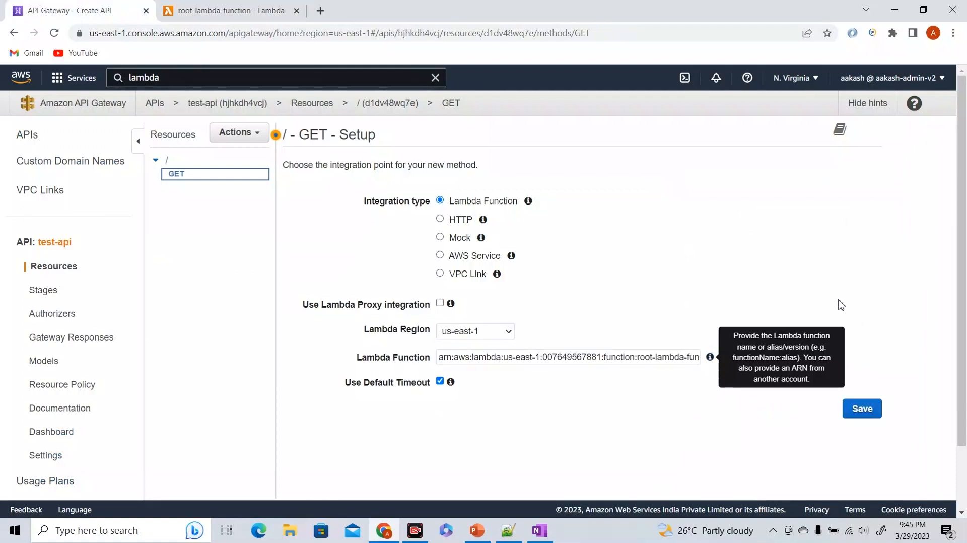
click(862, 409)
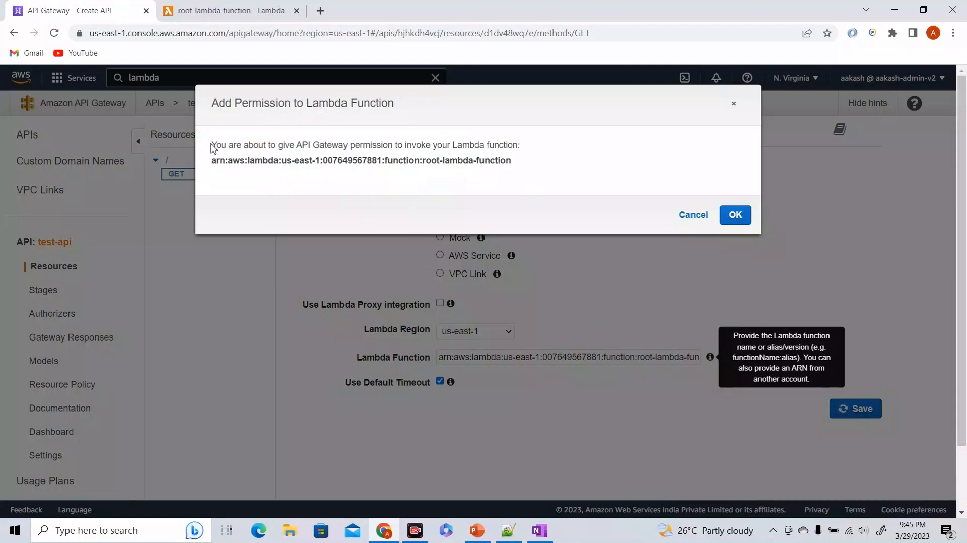
drag(211, 144, 529, 155)
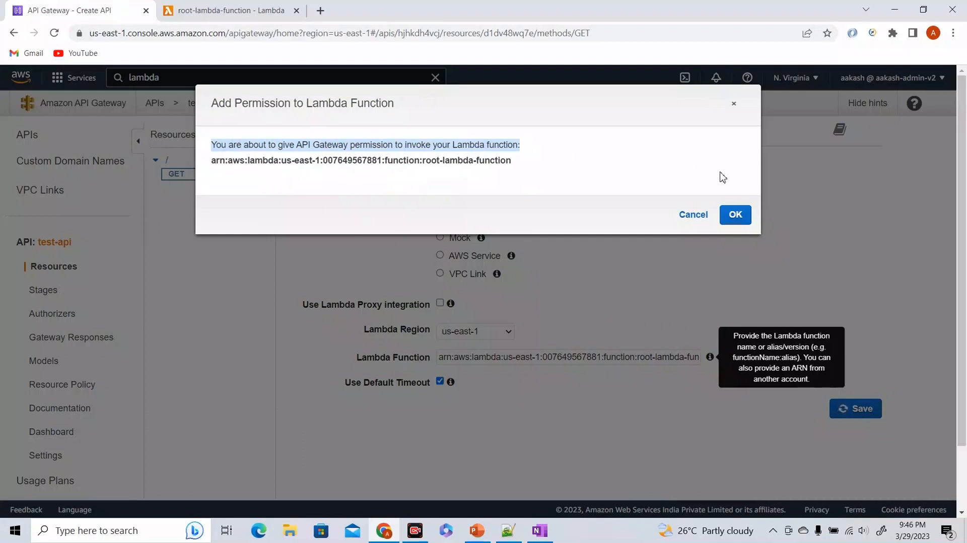
click(736, 214)
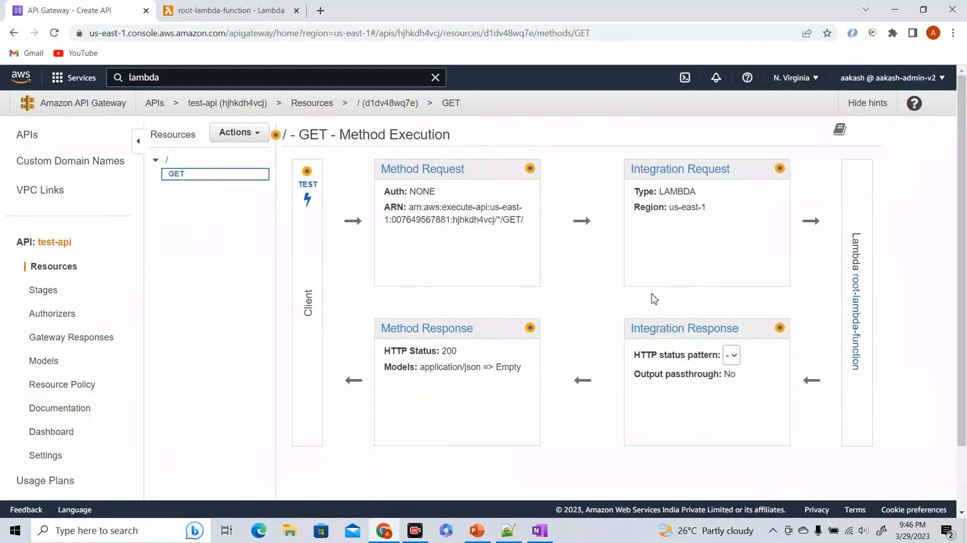
- Examine the GET method execution flow, including the integration request type and the method response's HTTP status and models
scroll(654, 300, down, 2)
scroll(682, 335, up, 2)
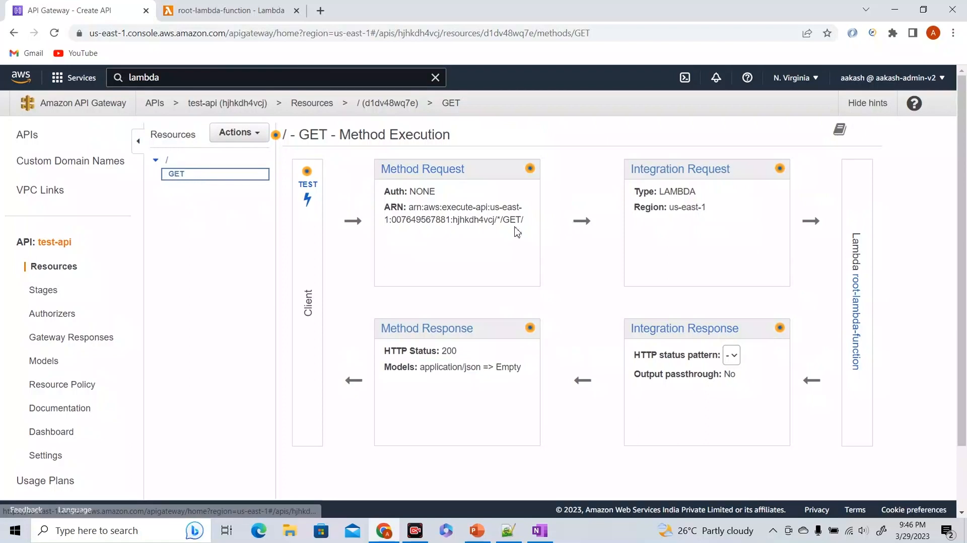
drag(665, 192, 740, 195)
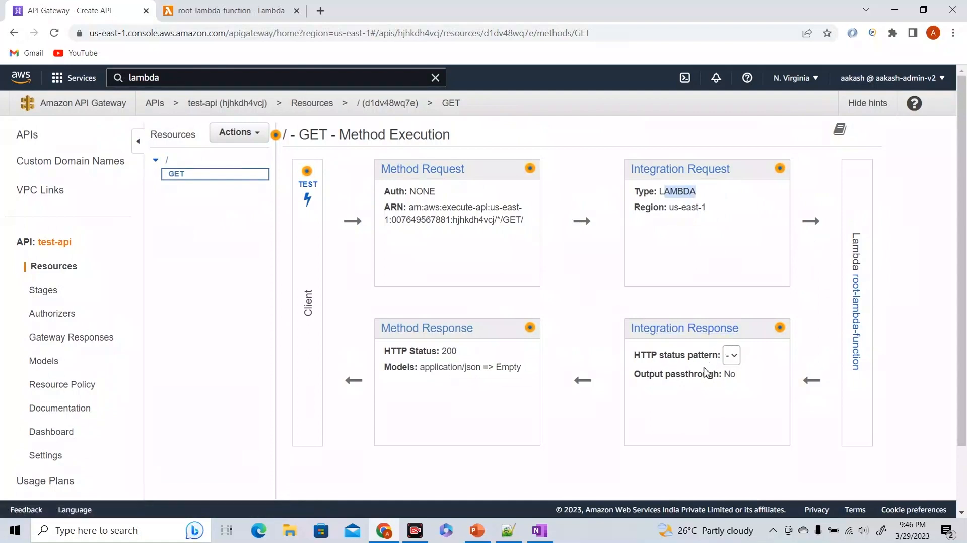
double_click(448, 353)
click(464, 369)
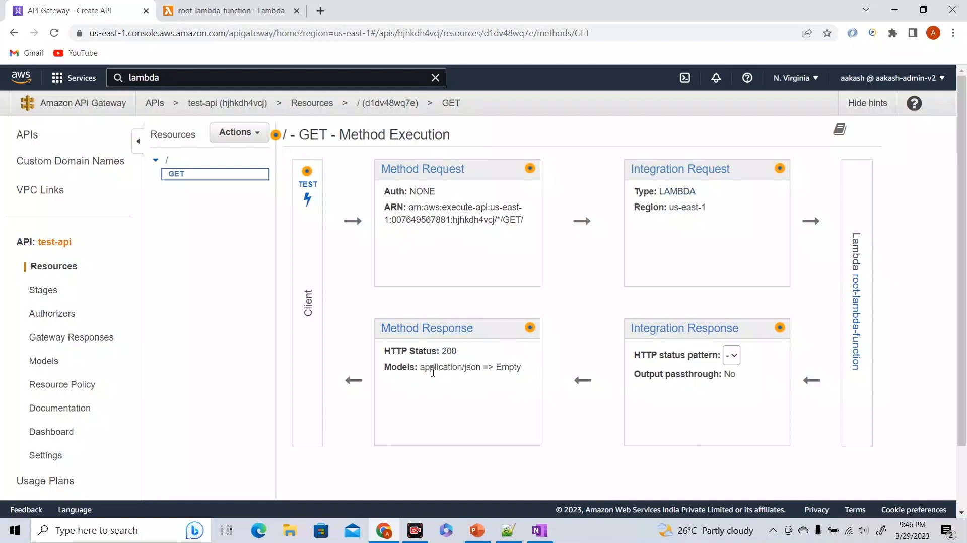
drag(433, 372, 524, 370)
click(526, 371)
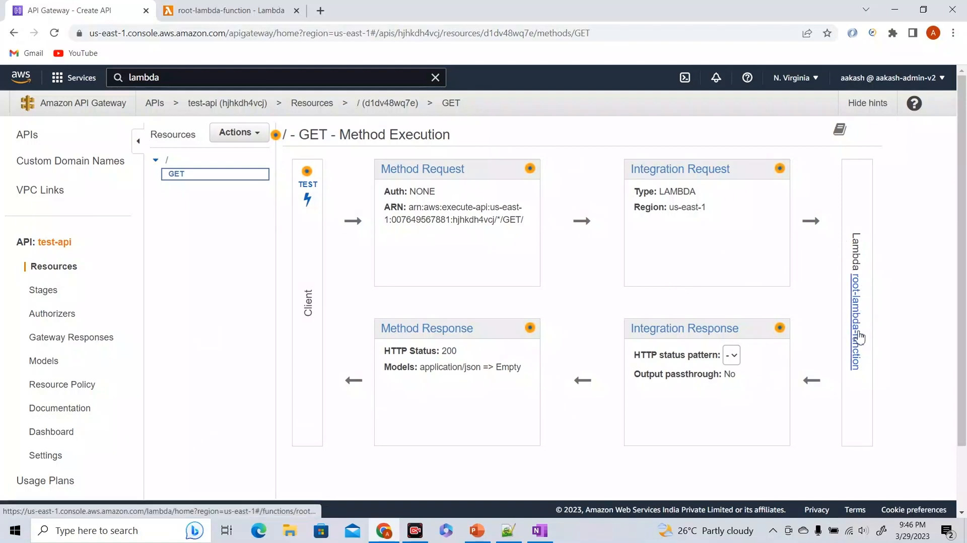
- Open the permissions configuration of root-lambda-function in Lambda and find its resource-based policy statements
click(258, 7)
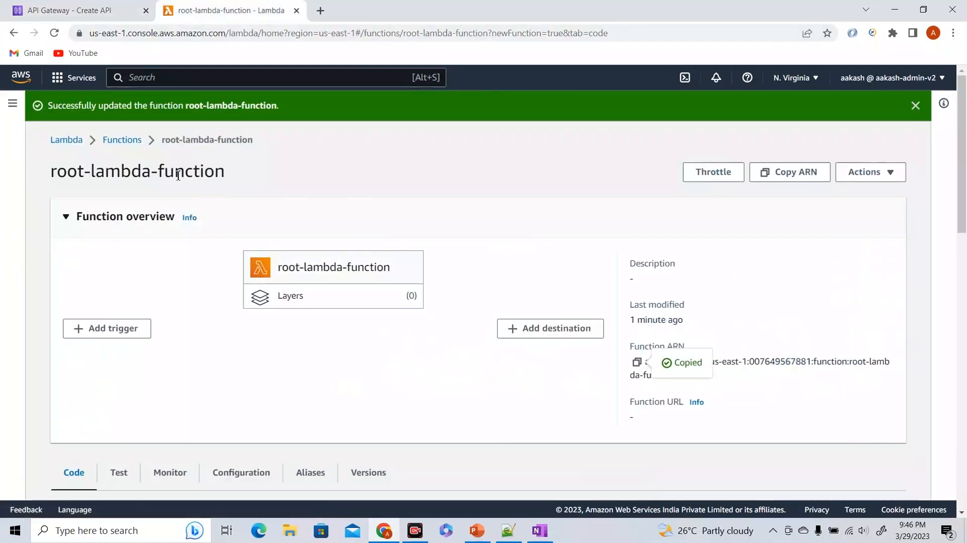
scroll(743, 206, down, 5)
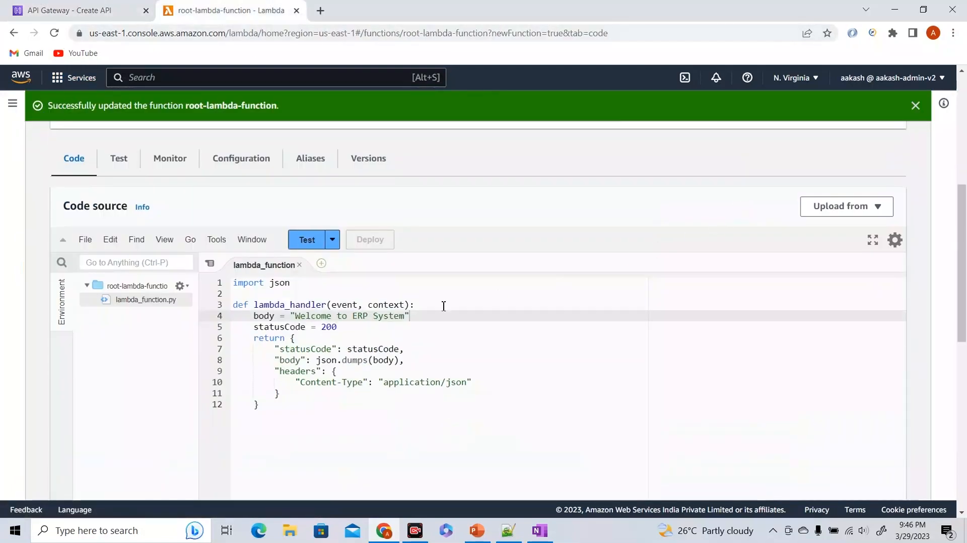
click(258, 155)
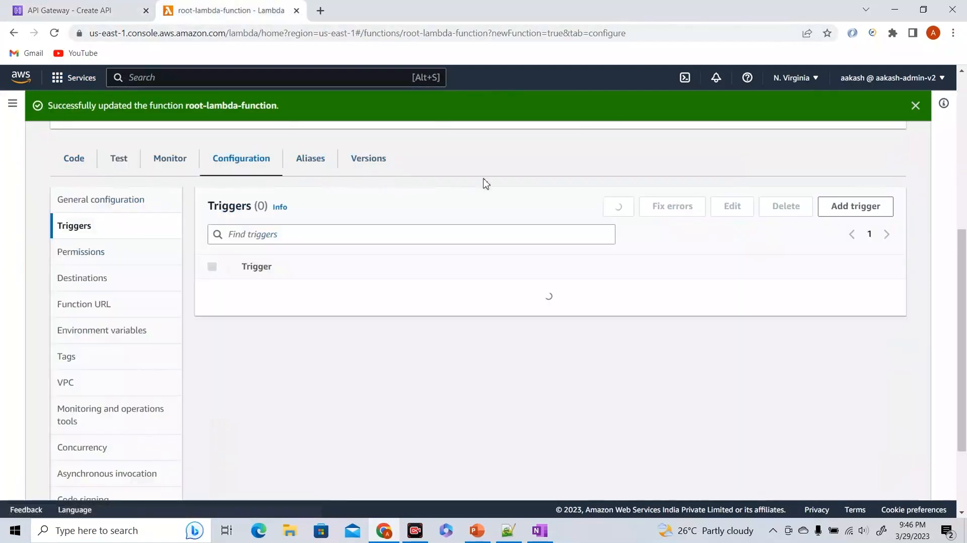
click(104, 257)
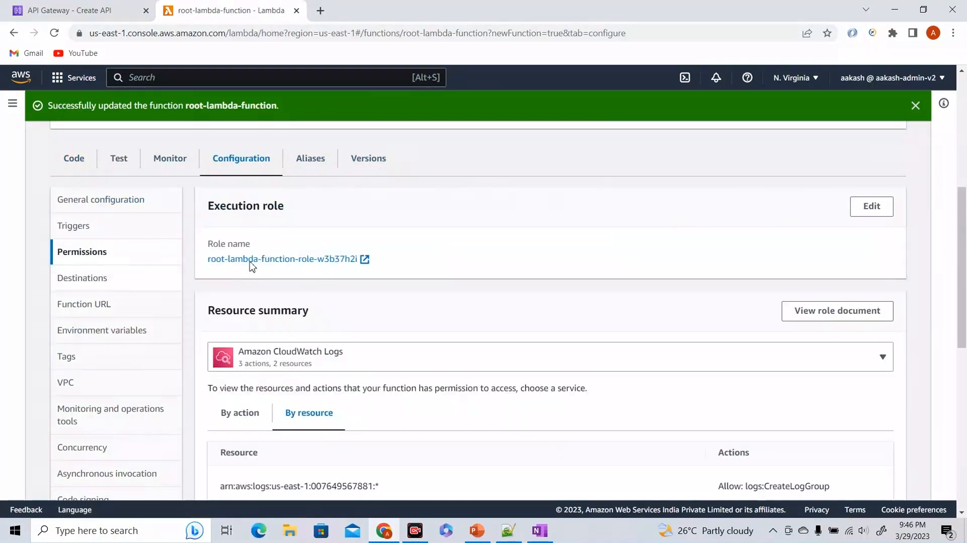
scroll(549, 231, down, 7)
scroll(561, 244, down, 1)
scroll(564, 247, up, 2)
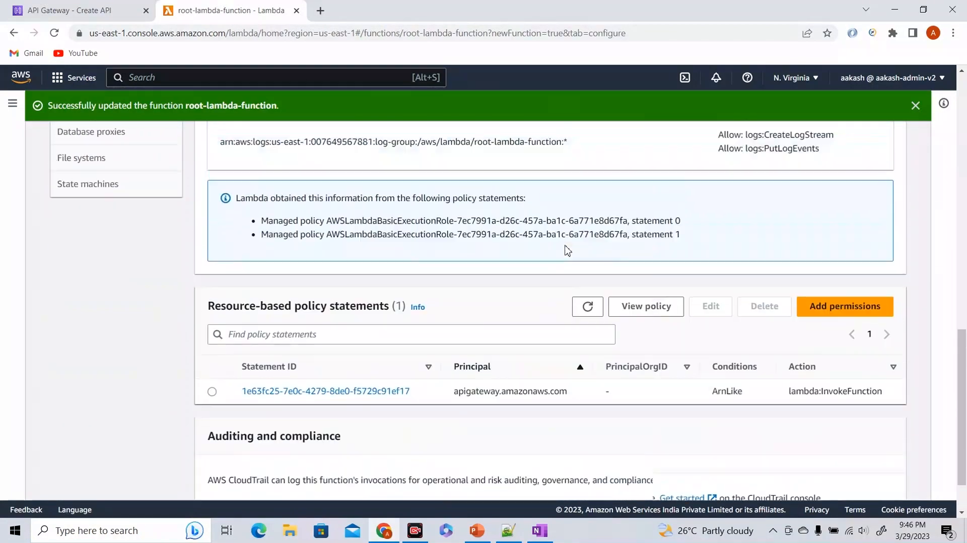
scroll(568, 252, down, 3)
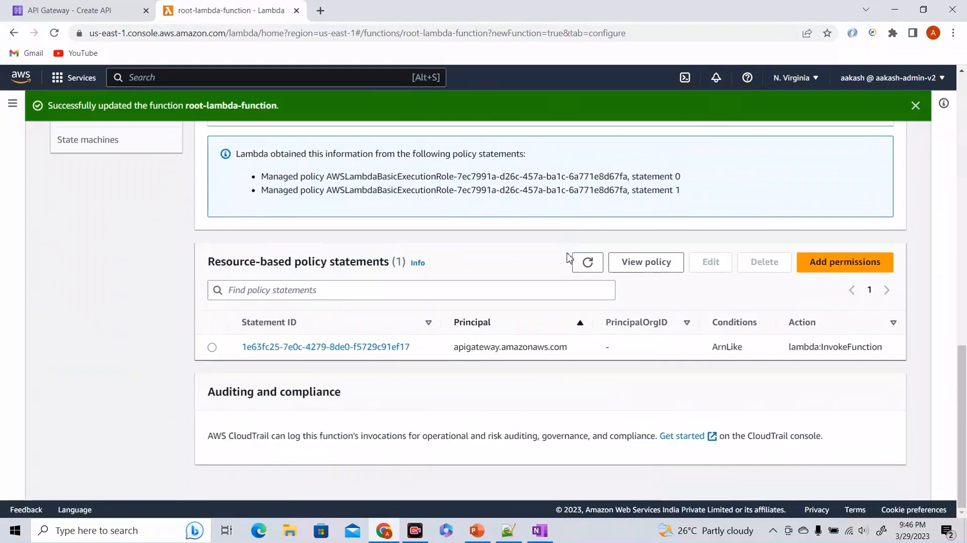
- View the details of the API Gateway policy statement, examine its principal, and close the details
click(317, 349)
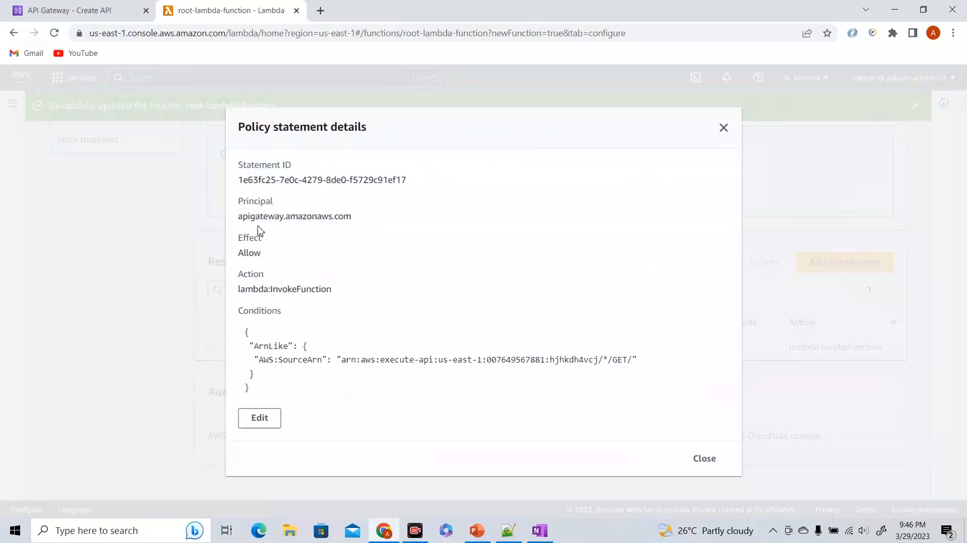
drag(239, 215, 376, 216)
click(233, 234)
drag(235, 219, 355, 223)
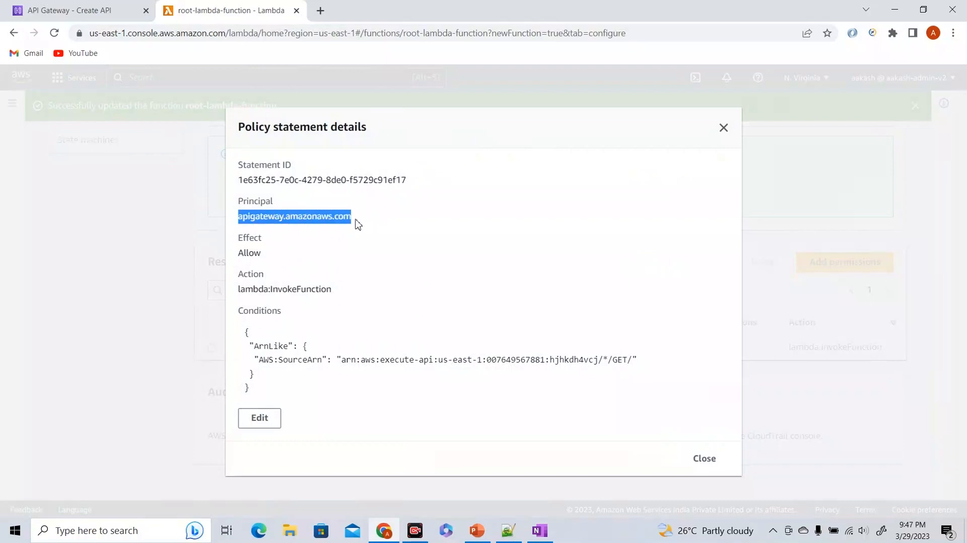
click(359, 224)
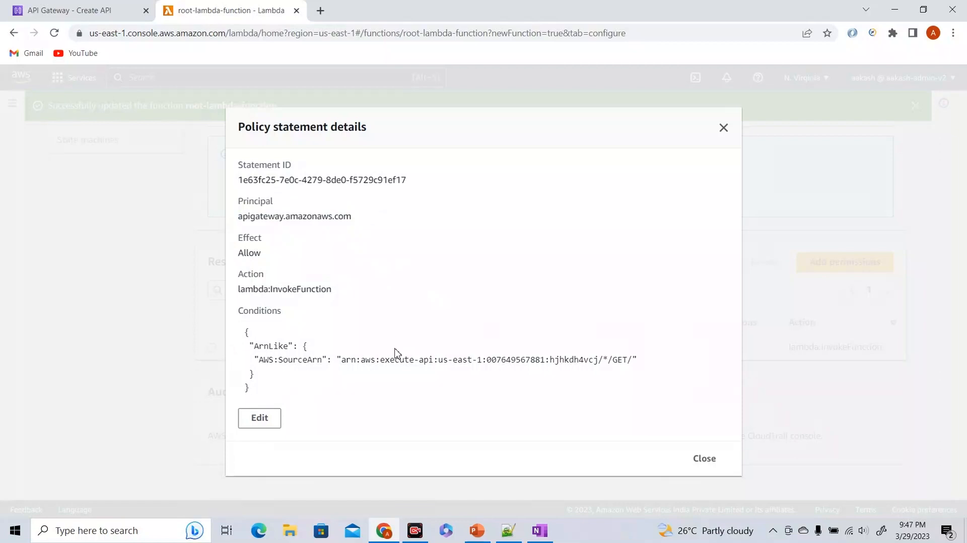
click(724, 128)
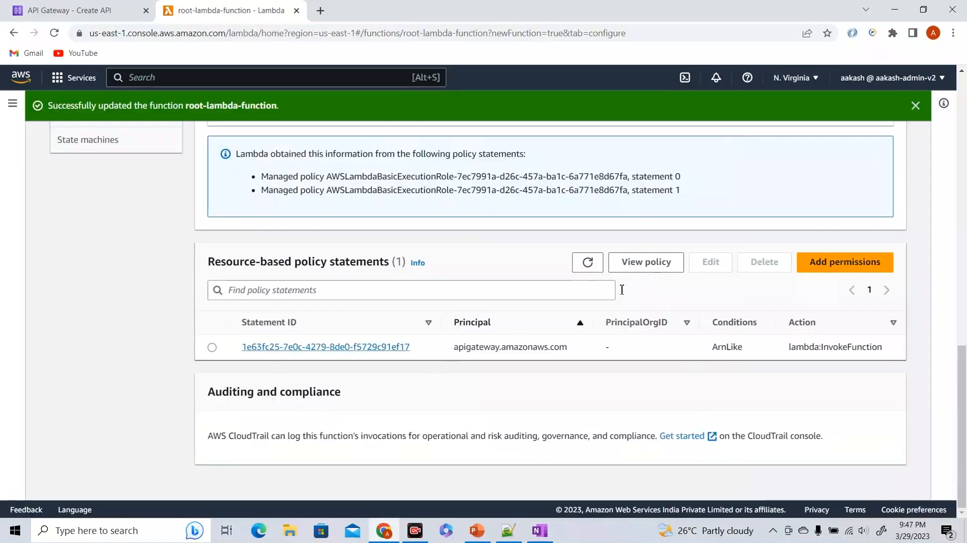
- View the full resource-based policy document, examine its service principal, resource and action, and close it
click(645, 262)
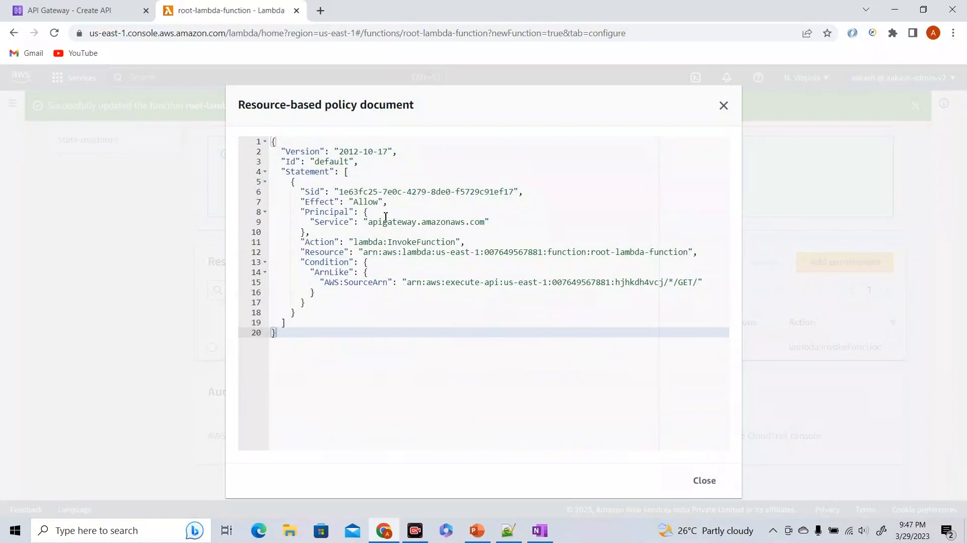
drag(367, 222, 493, 222)
click(413, 252)
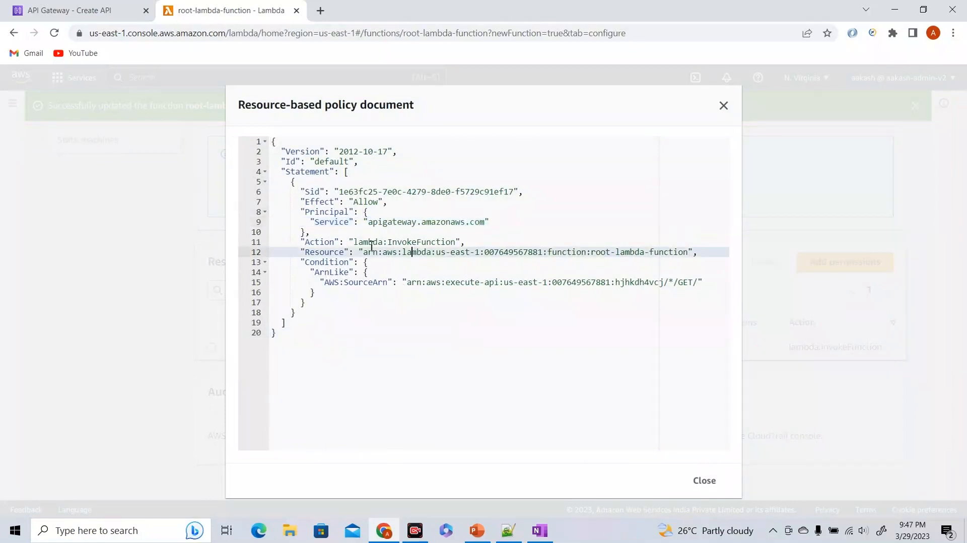
drag(354, 241, 457, 242)
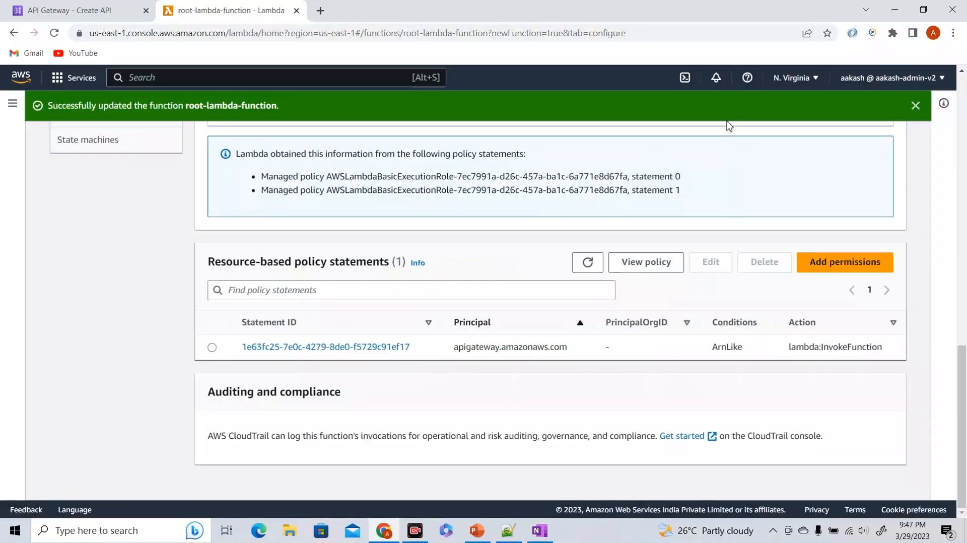
click(724, 105)
- Bring root-lambda-function back to its code view and return to the GET method execution in API Gateway
scroll(588, 349, up, 15)
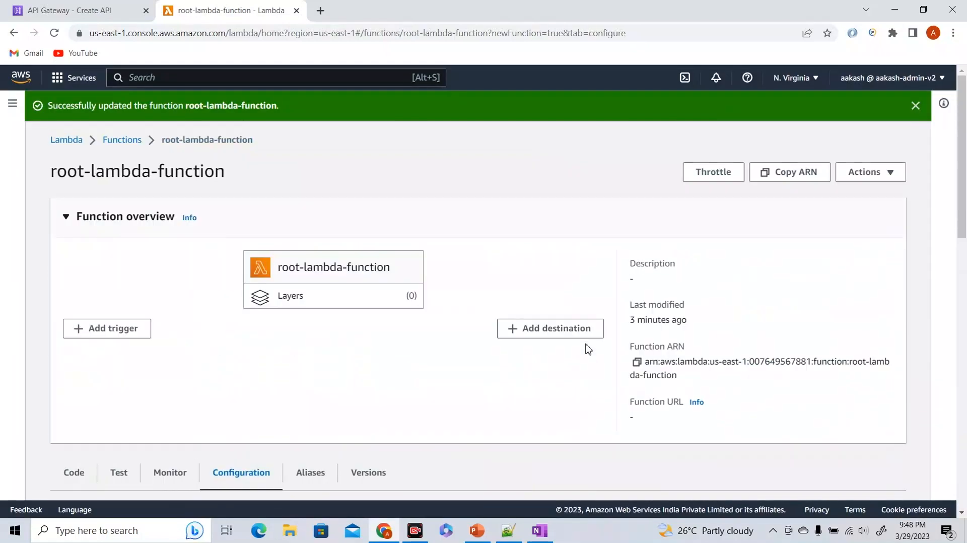
scroll(588, 349, down, 8)
scroll(126, 352, up, 6)
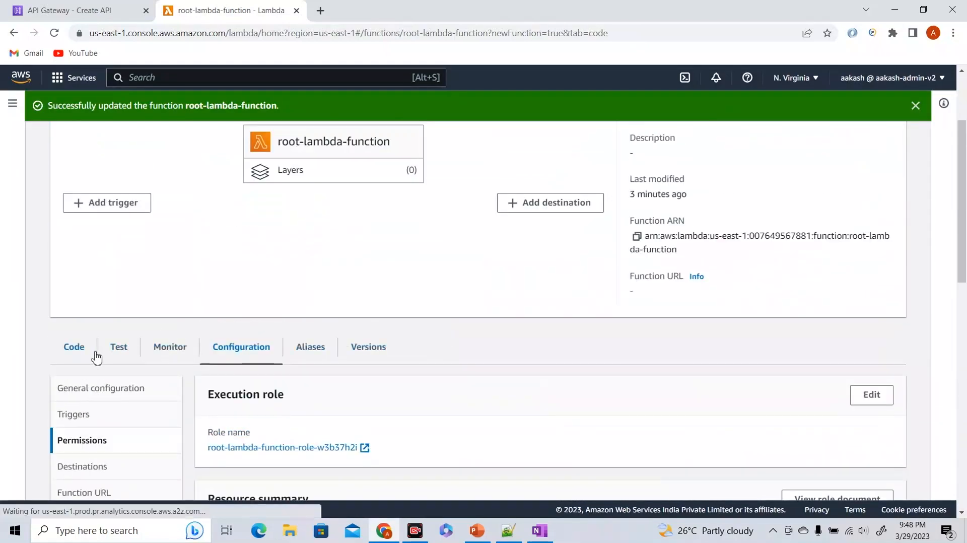
click(94, 352)
click(101, 10)
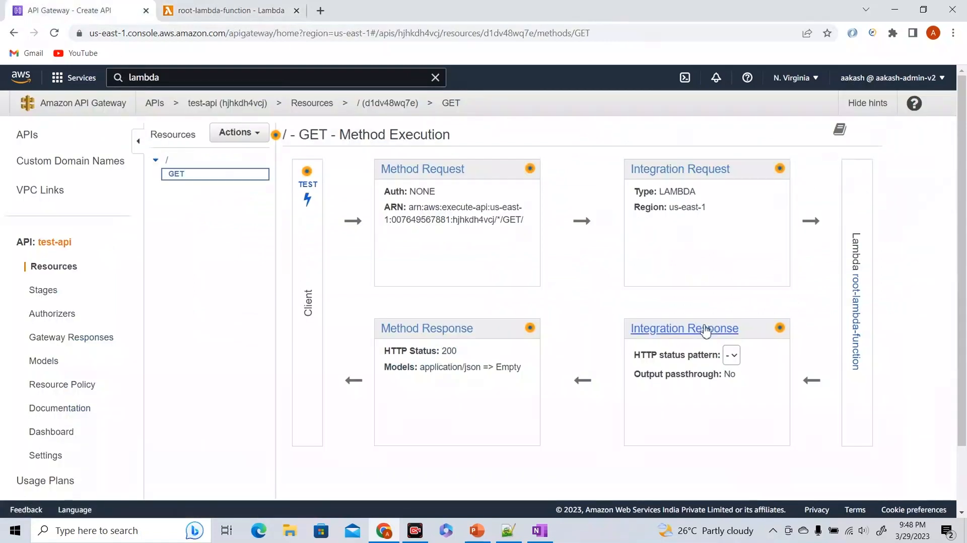
scroll(584, 388, down, 2)
scroll(585, 388, up, 2)
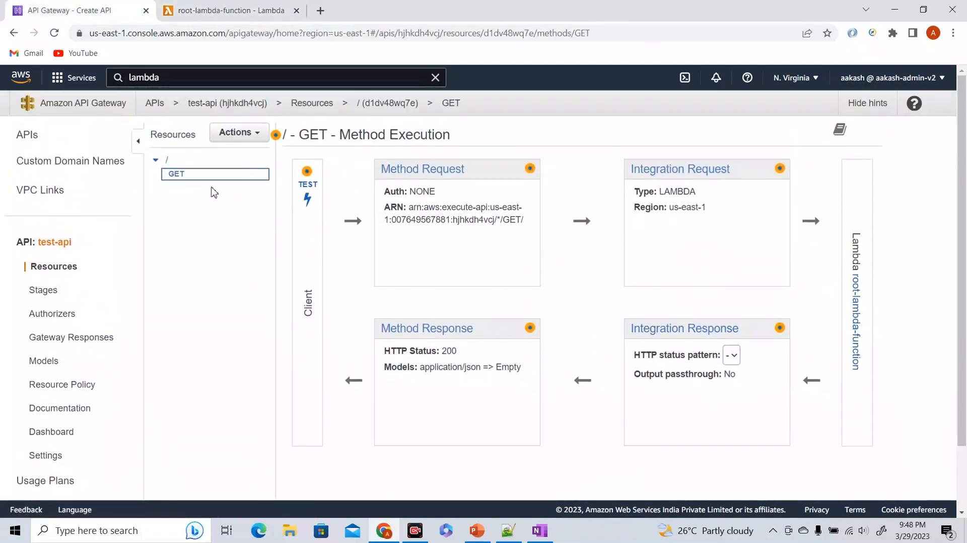
click(236, 141)
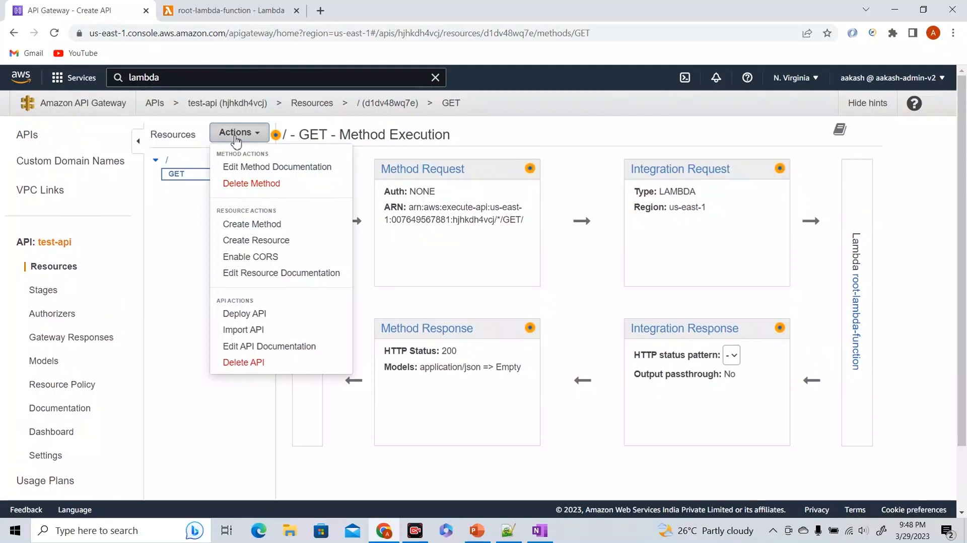
click(177, 241)
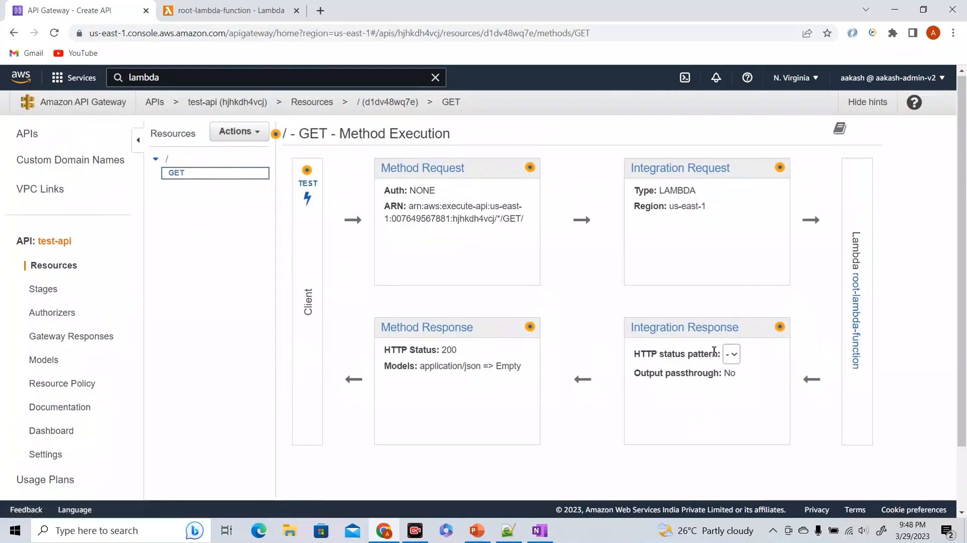
scroll(706, 356, down, 2)
scroll(691, 363, up, 2)
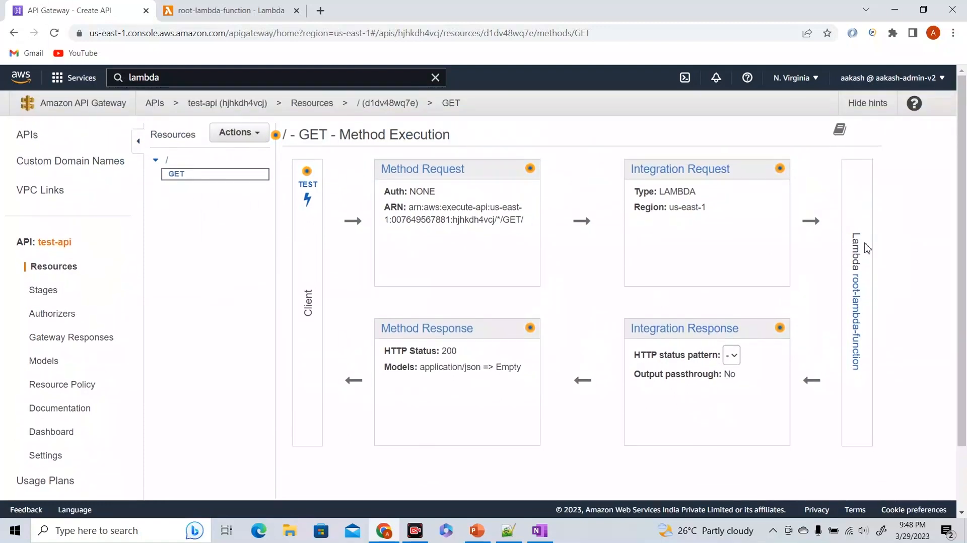
- Open the method test for the root GET method and run a test call
click(313, 190)
scroll(507, 298, down, 1)
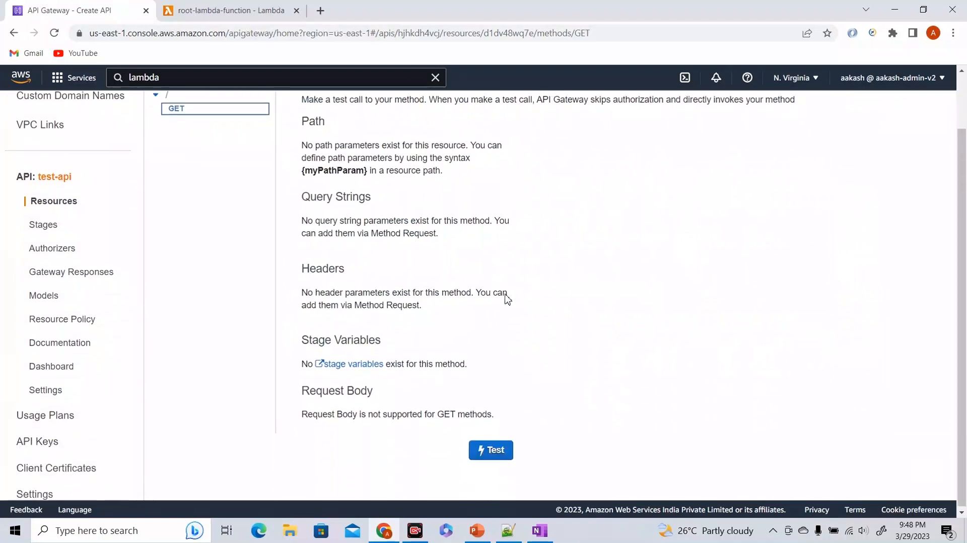
click(493, 439)
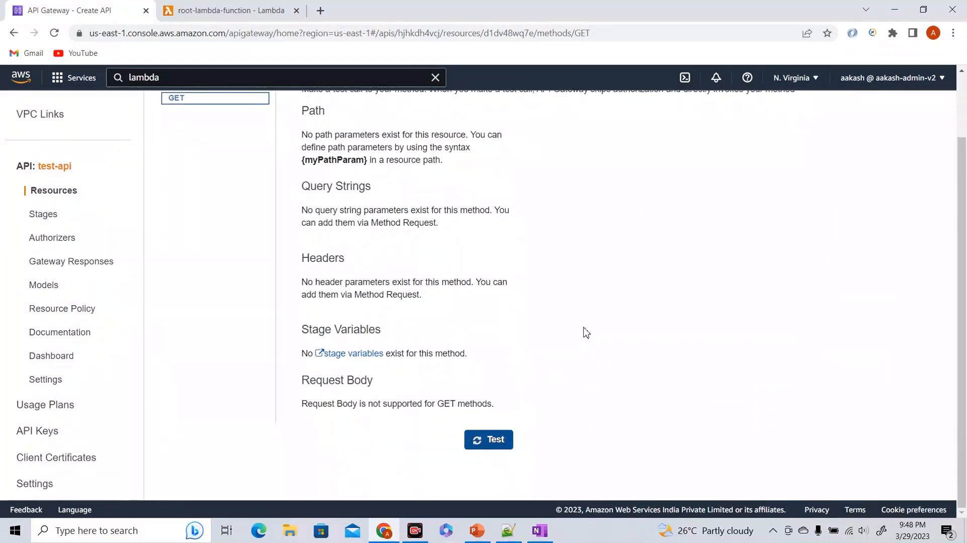
scroll(598, 309, up, 2)
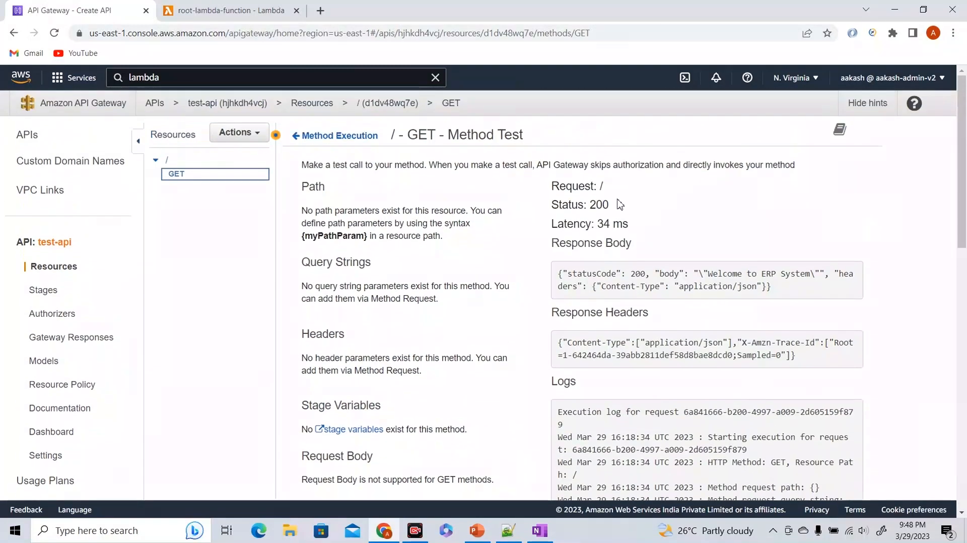
- Examine the status and latency of the GET method's test call
drag(617, 200, 534, 201)
click(645, 219)
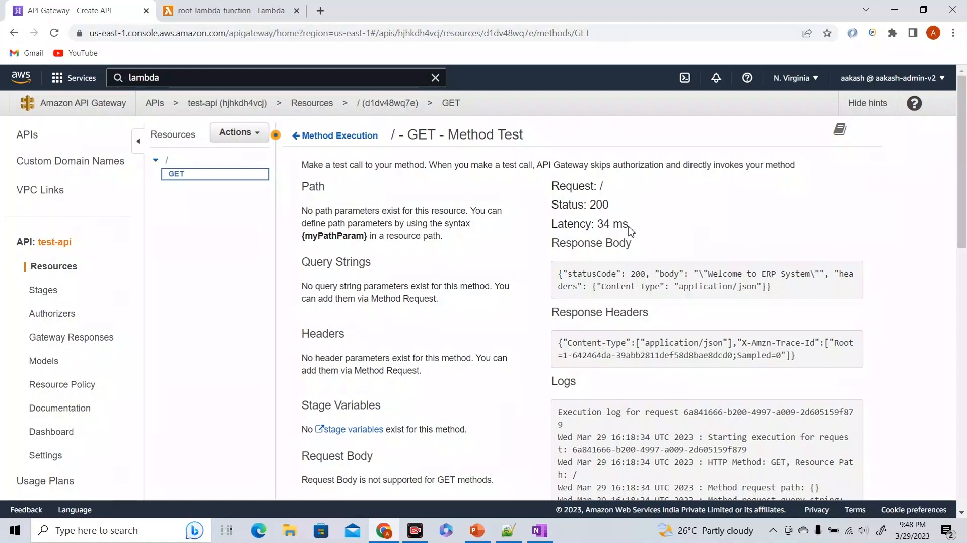
drag(630, 225, 596, 224)
click(636, 235)
scroll(630, 226, down, 3)
scroll(605, 186, up, 2)
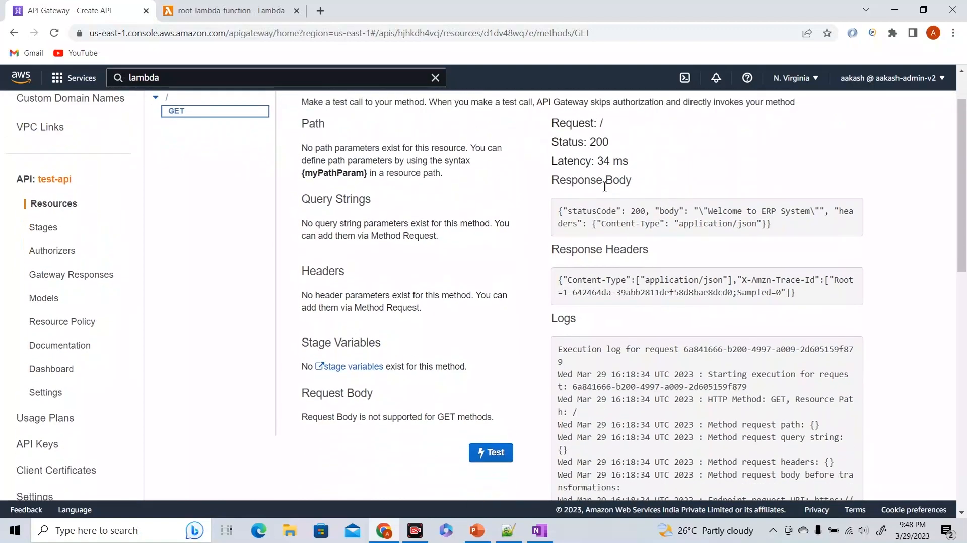
- Examine the response body, response headers and execution logs of the GET test call
drag(569, 211, 742, 210)
drag(708, 211, 809, 211)
scroll(614, 199, down, 2)
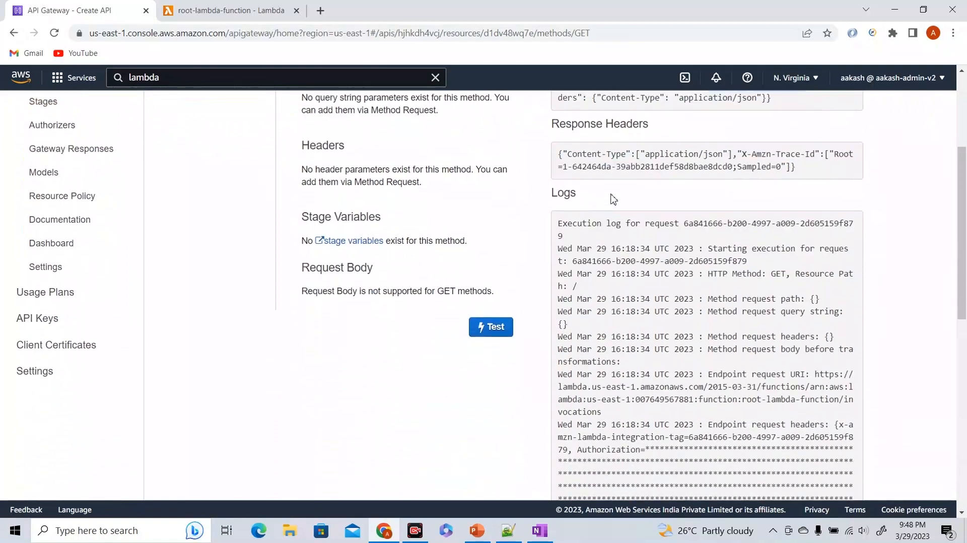
drag(598, 153, 890, 153)
scroll(877, 171, down, 3)
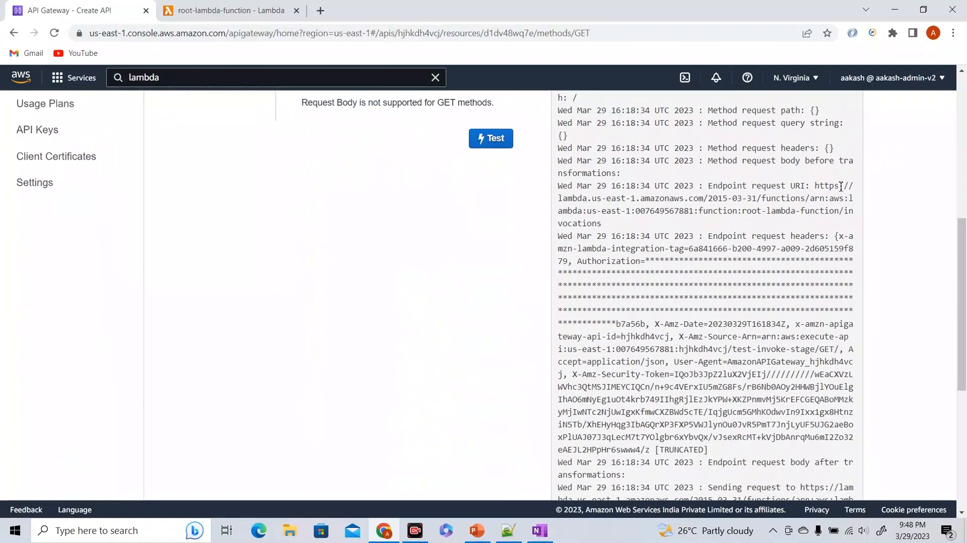
- Skim the rest of the GET test call's log and clear the text selection on the results
scroll(841, 188, down, 5)
scroll(844, 192, up, 12)
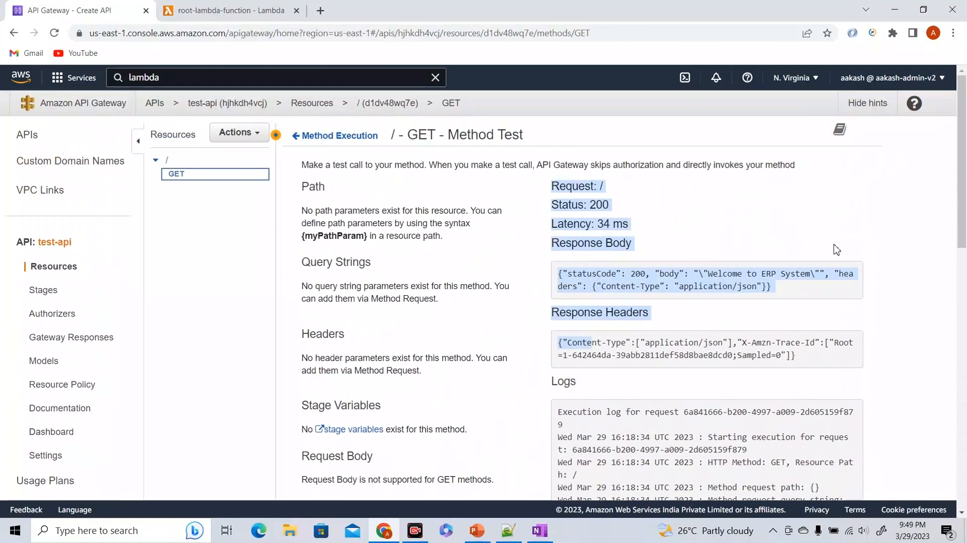
click(222, 351)
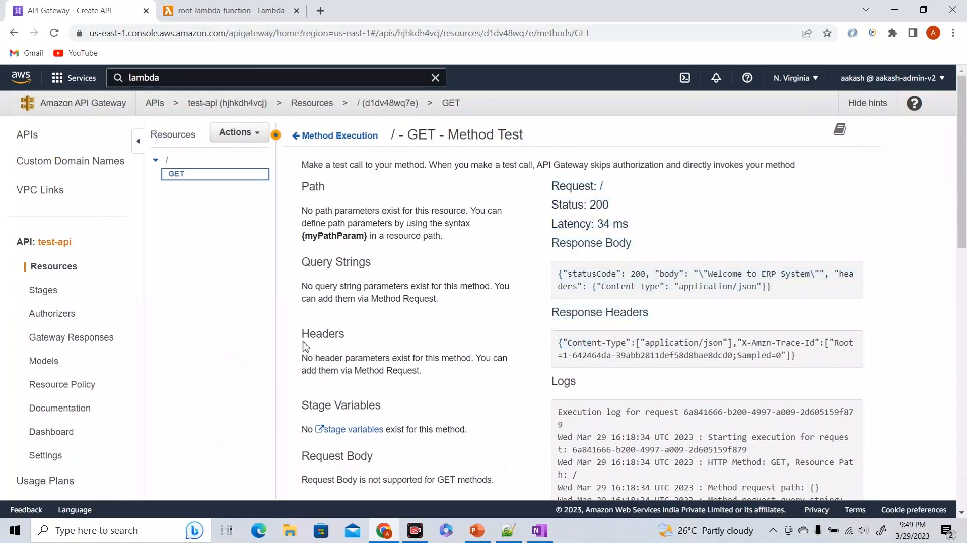
- Switch to the OneNote architecture sketch, draw black pen strokes above lambda1, and return to API Gateway
click(543, 533)
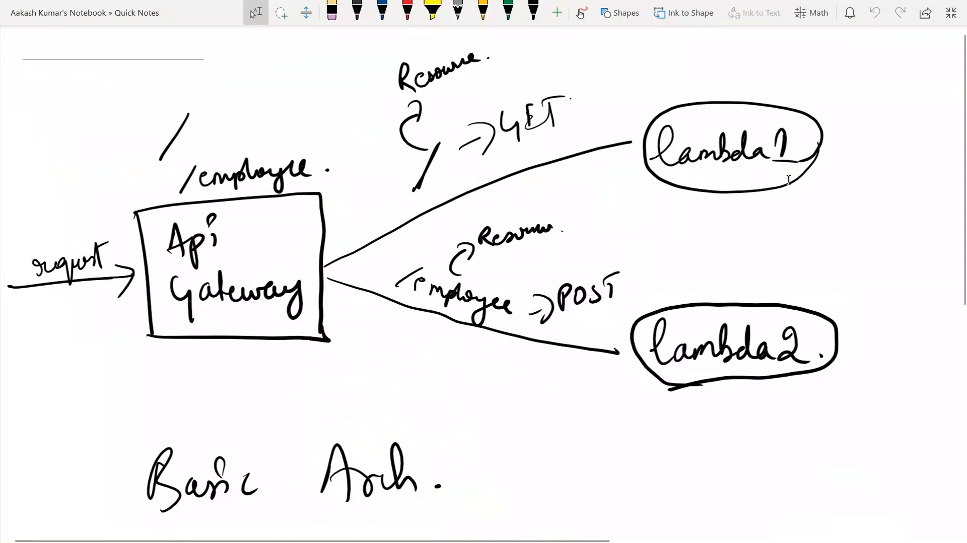
click(534, 11)
mouse_move(669, 81)
mouse_down()
mouse_move(684, 92)
mouse_move(745, 79)
mouse_up()
mouse_move(754, 86)
mouse_down()
mouse_move(829, 84)
mouse_move(839, 104)
mouse_move(872, 89)
mouse_move(933, 100)
mouse_up()
key(alt+Tab)
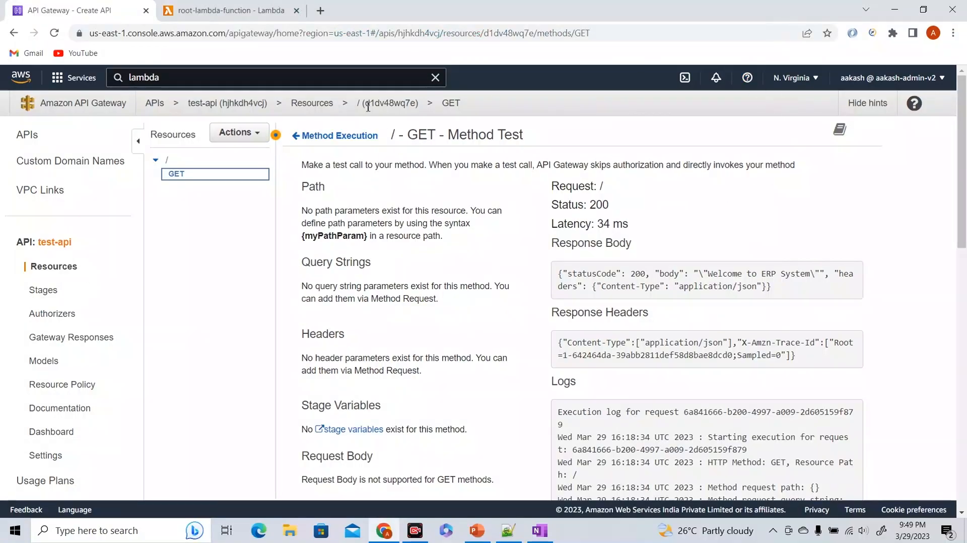
- Create a child resource named employee under the root resource of test-api
click(231, 135)
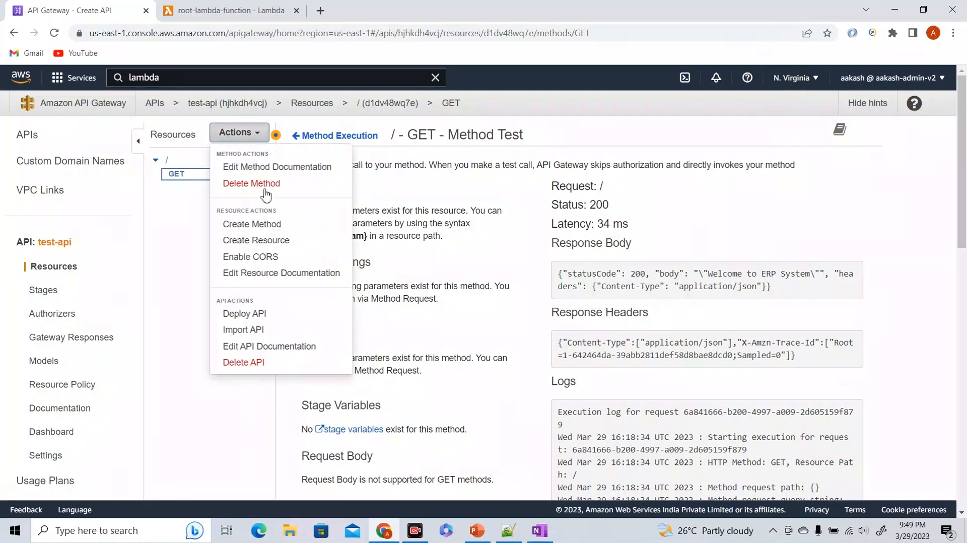
click(256, 240)
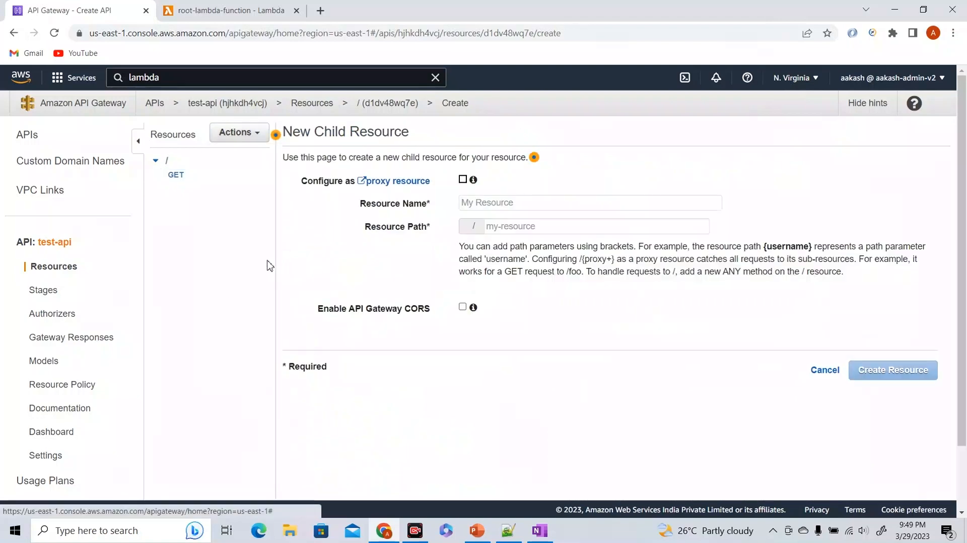
click(536, 203)
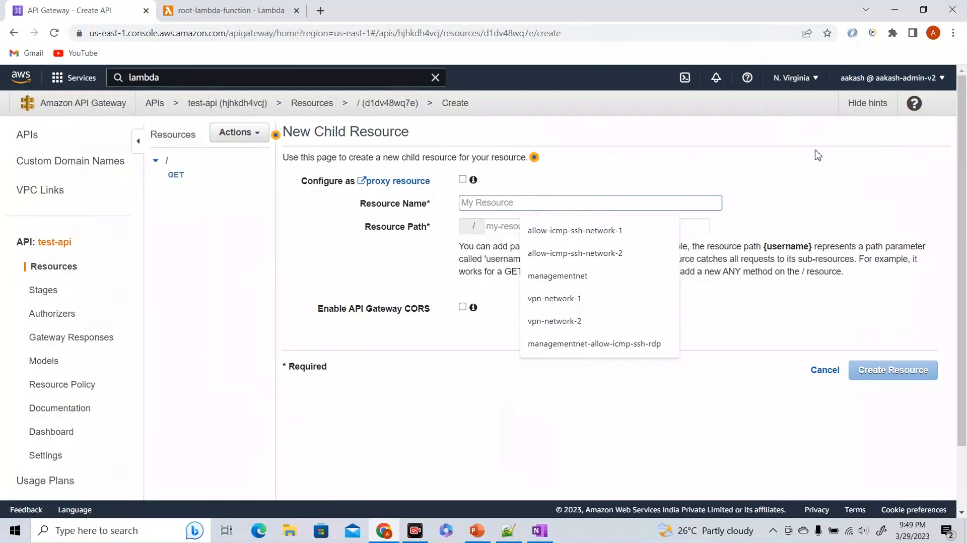
text(emplo)
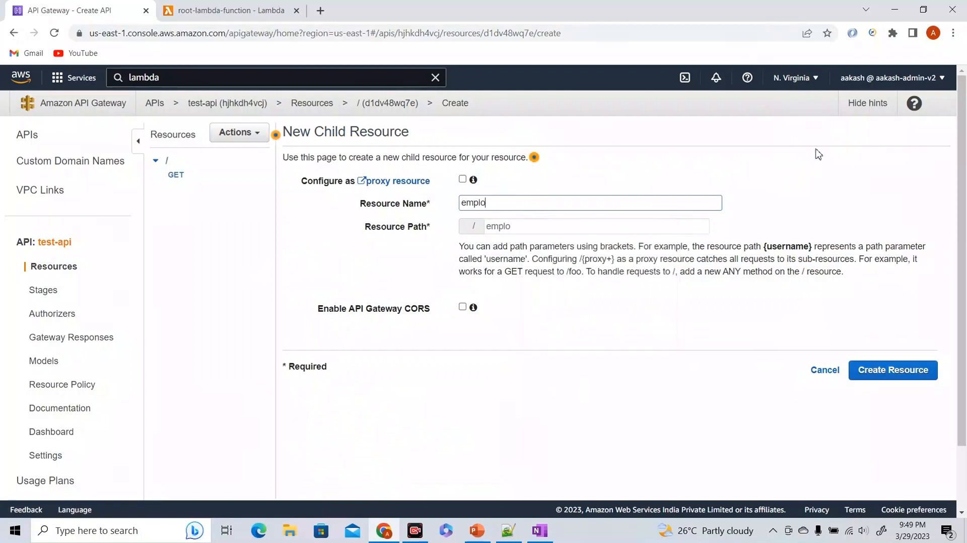
text(yee)
click(876, 369)
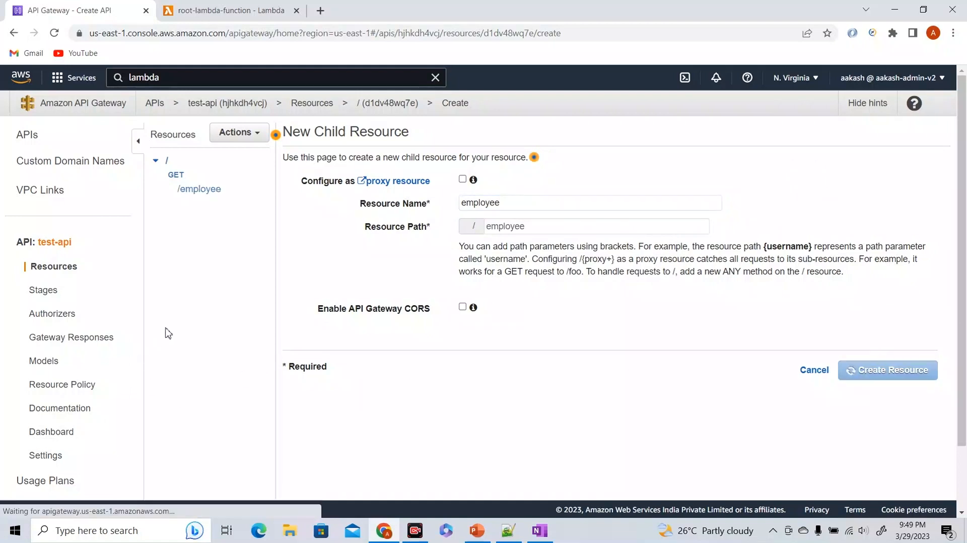
- Inspect the /employee and root resources, including the available actions and the resource tree hierarchy
click(192, 195)
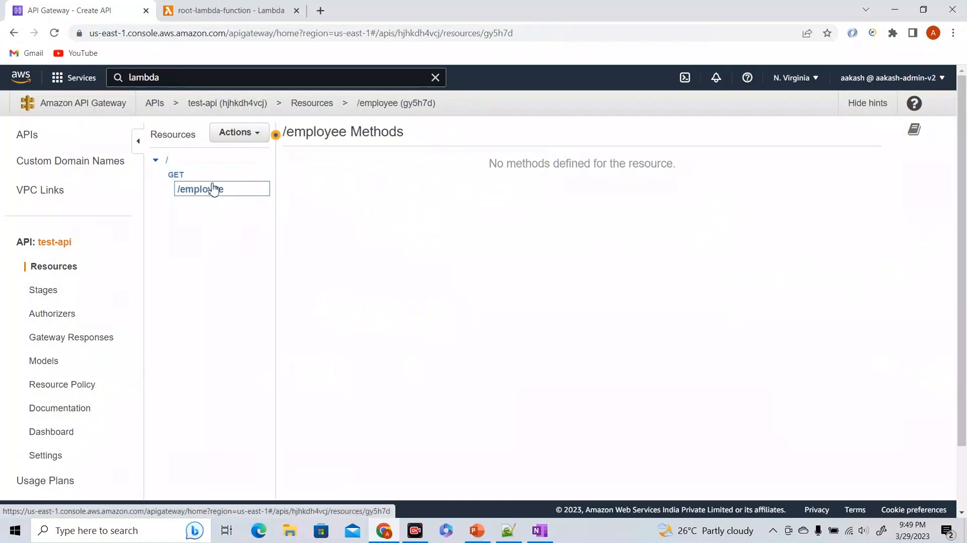
click(244, 134)
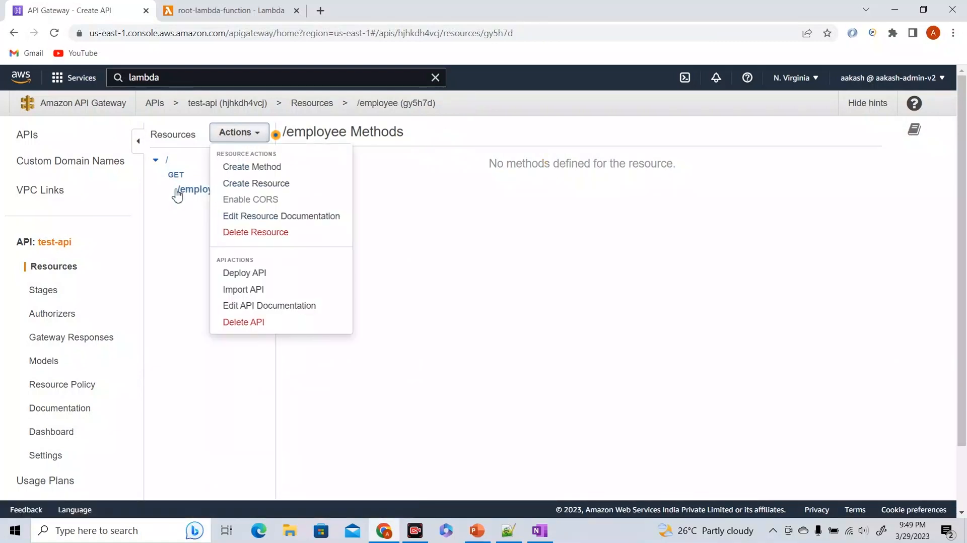
click(188, 161)
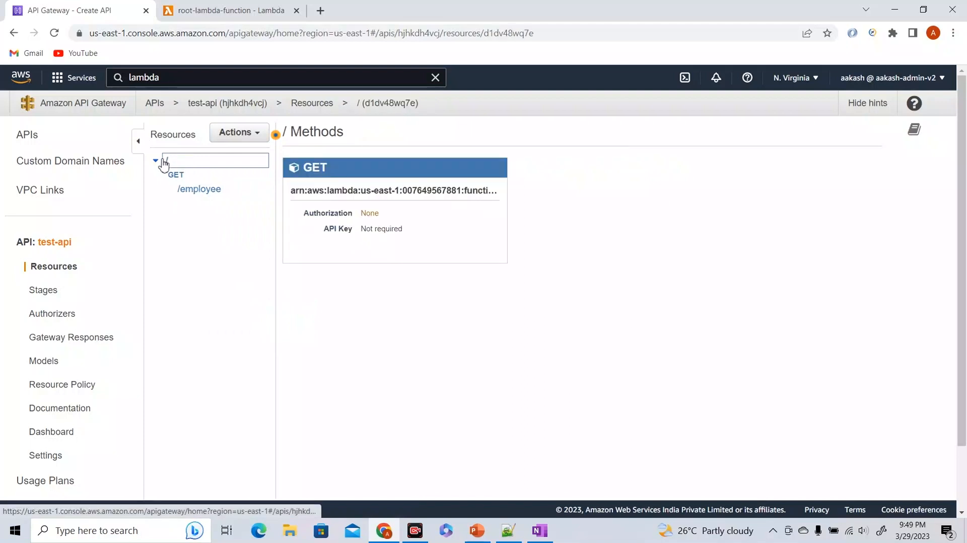
click(155, 161)
click(156, 161)
- Add a POST method to the /employee resource
click(202, 190)
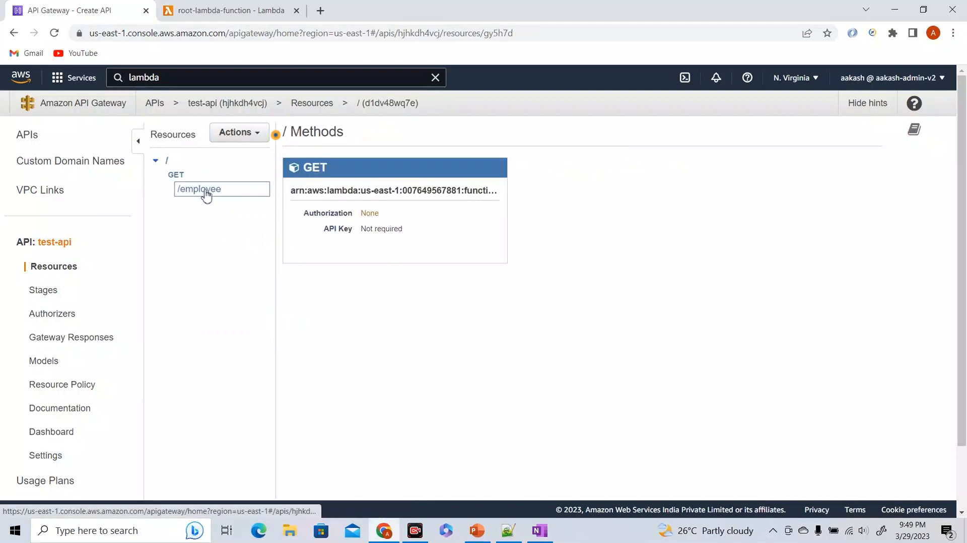
click(259, 133)
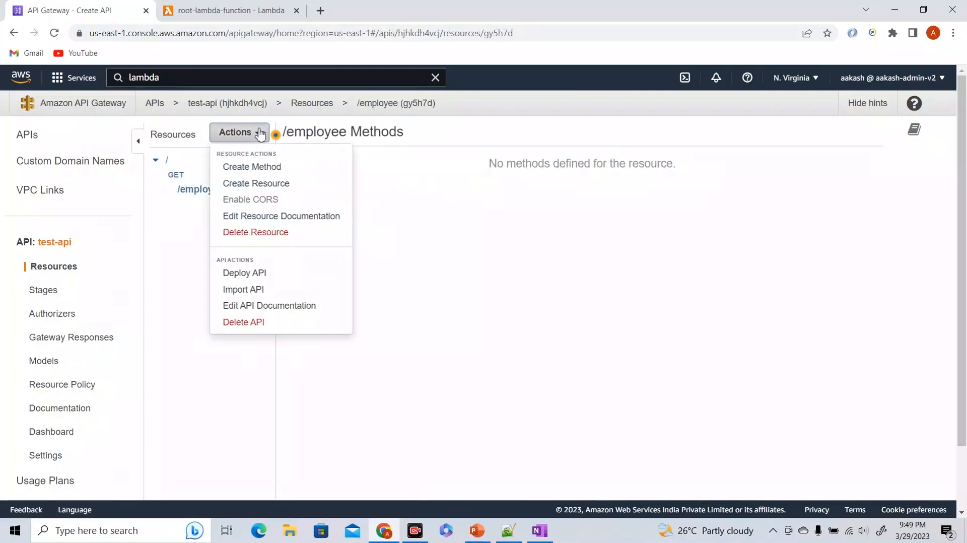
click(255, 167)
click(207, 208)
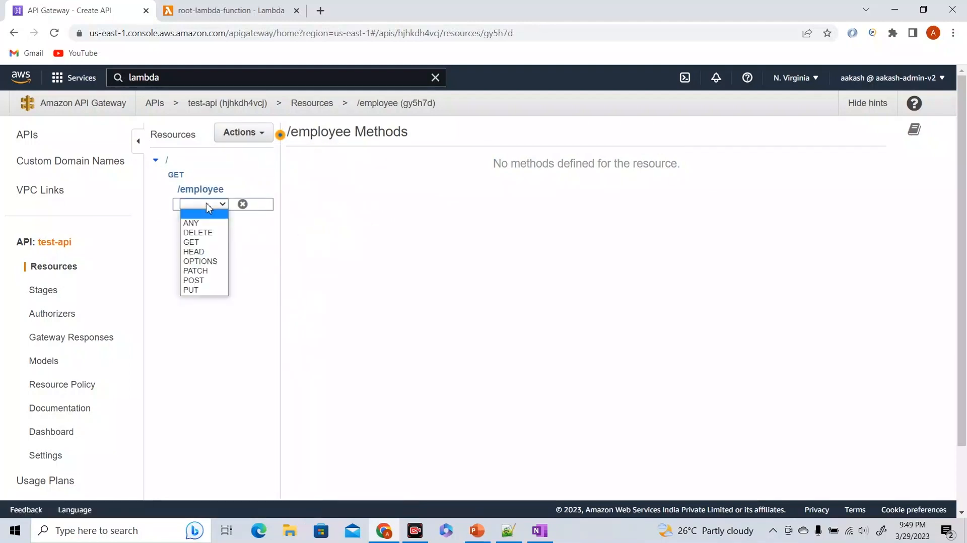
click(207, 280)
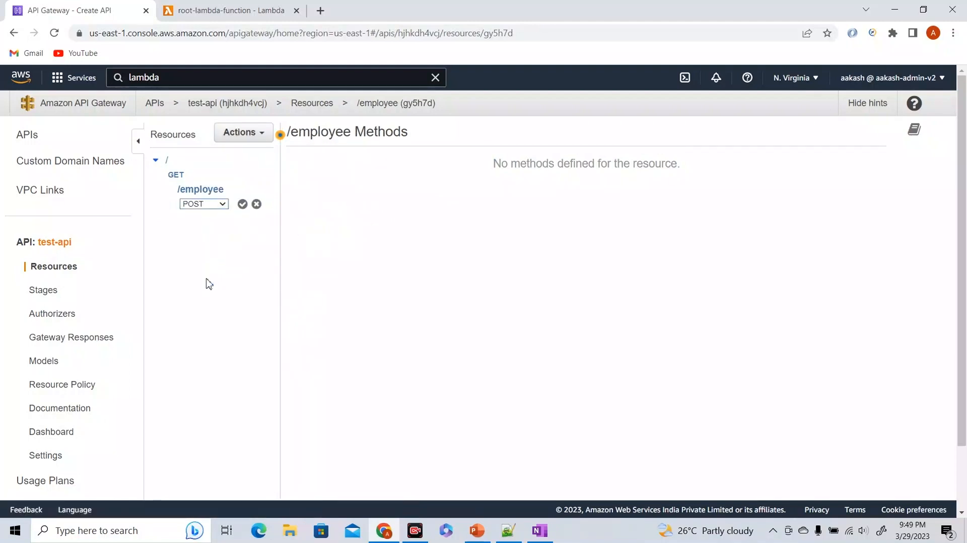
click(243, 204)
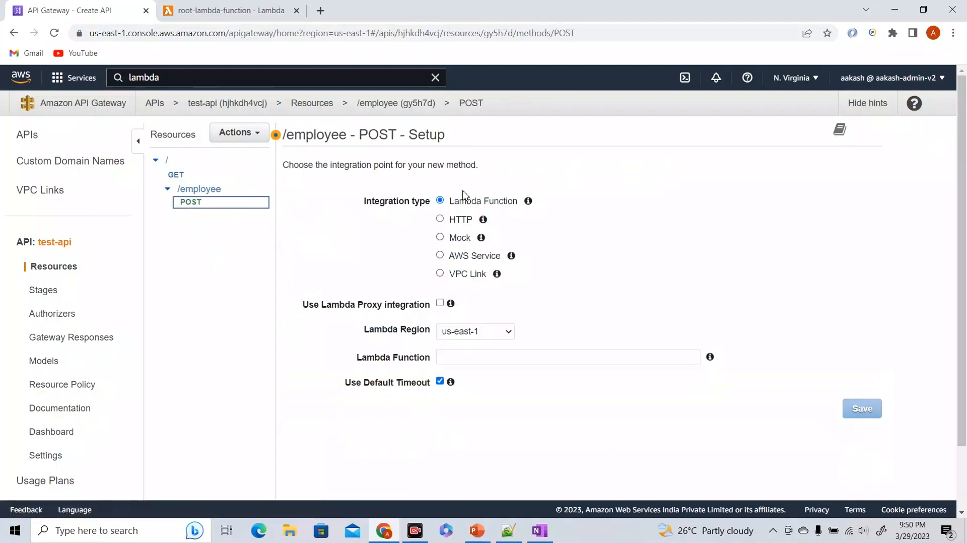
- Look over the POST method's integration setup, then switch to Lambda and open the list of functions
scroll(525, 248, down, 2)
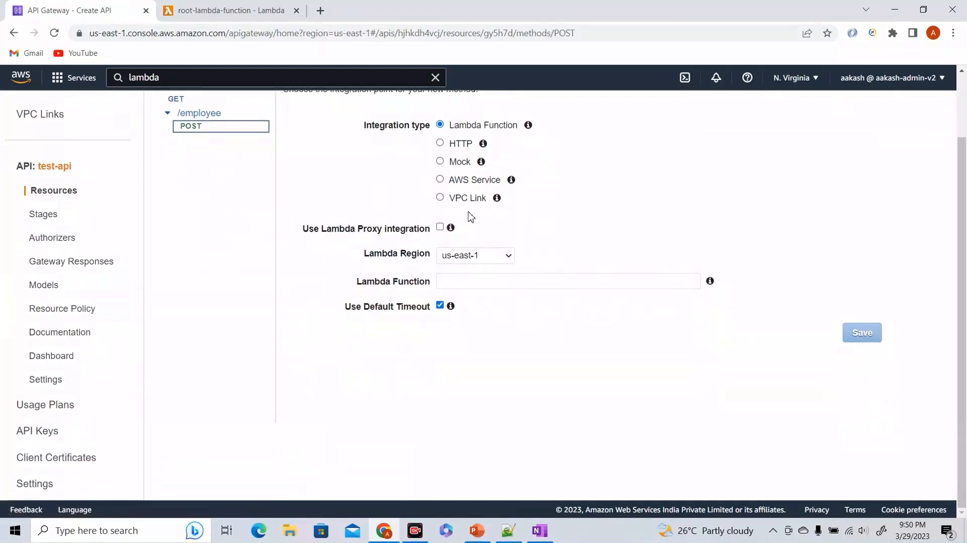
scroll(469, 218, up, 2)
click(215, 8)
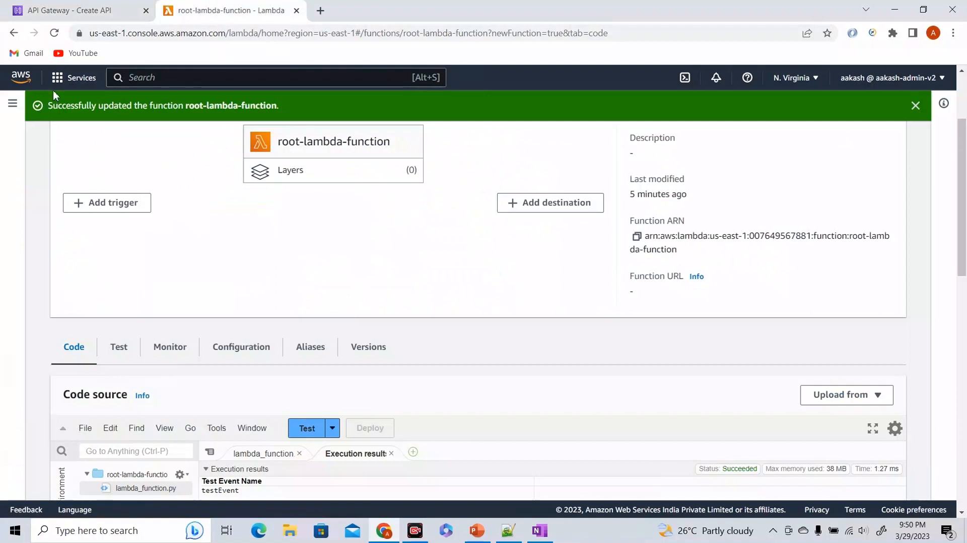
click(916, 105)
scroll(339, 315, up, 2)
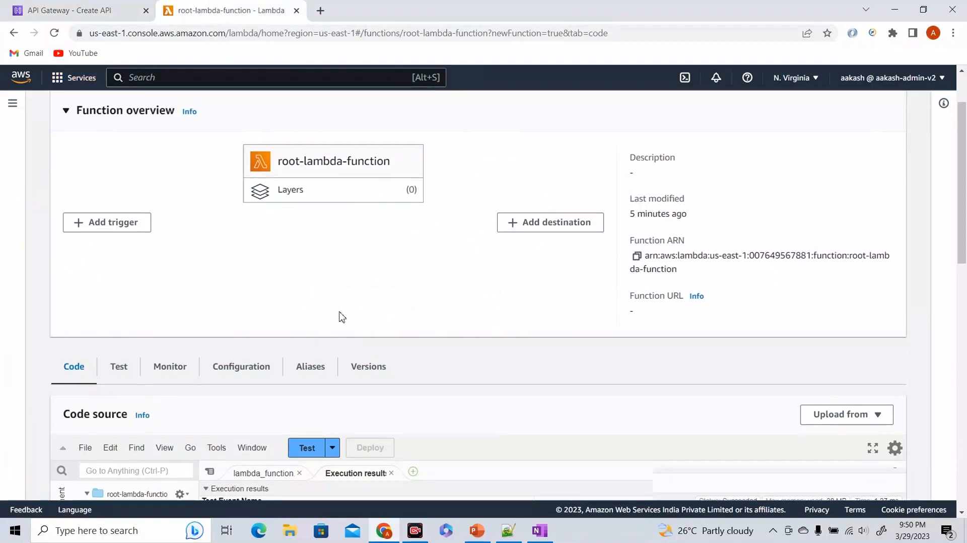
click(129, 111)
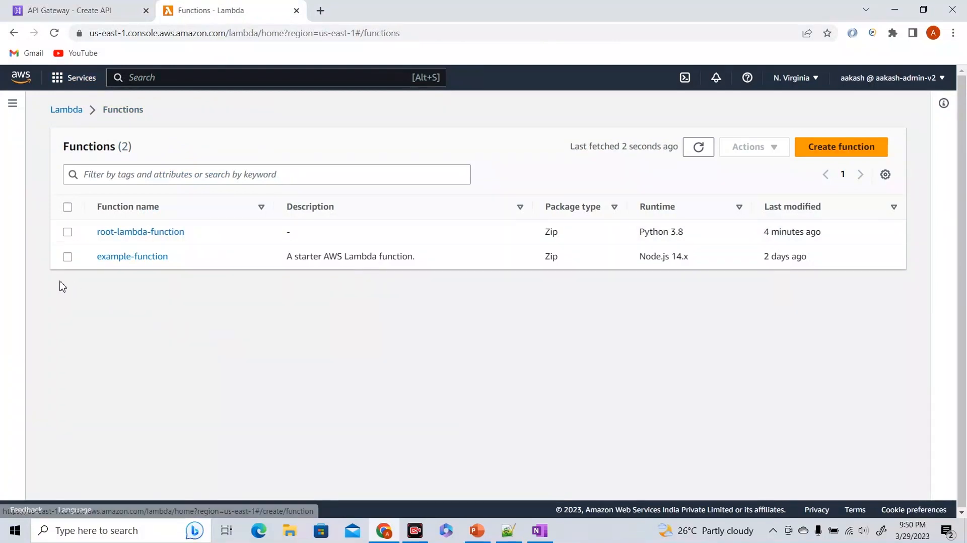
- Delete the Lambda function example-function, confirming the deletion with the word delete
click(67, 257)
click(766, 146)
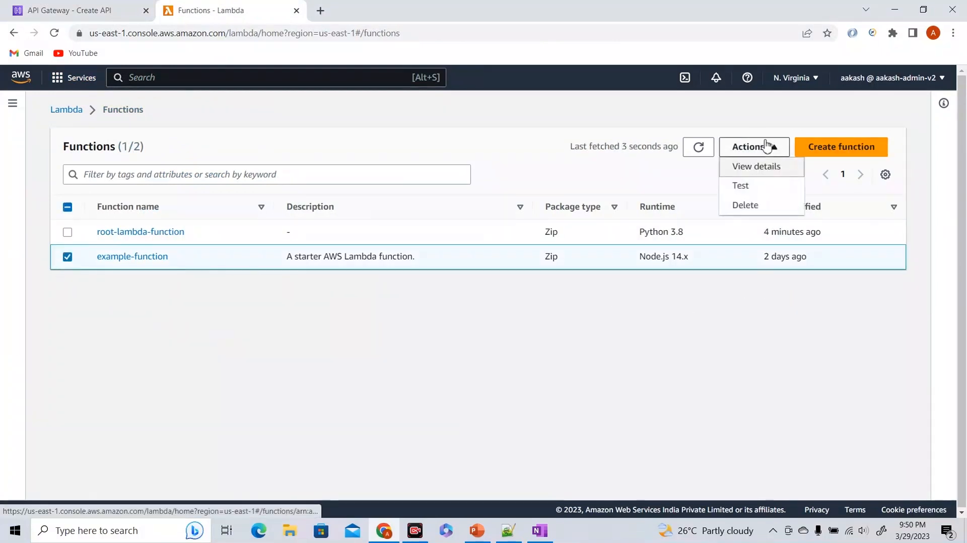
click(746, 205)
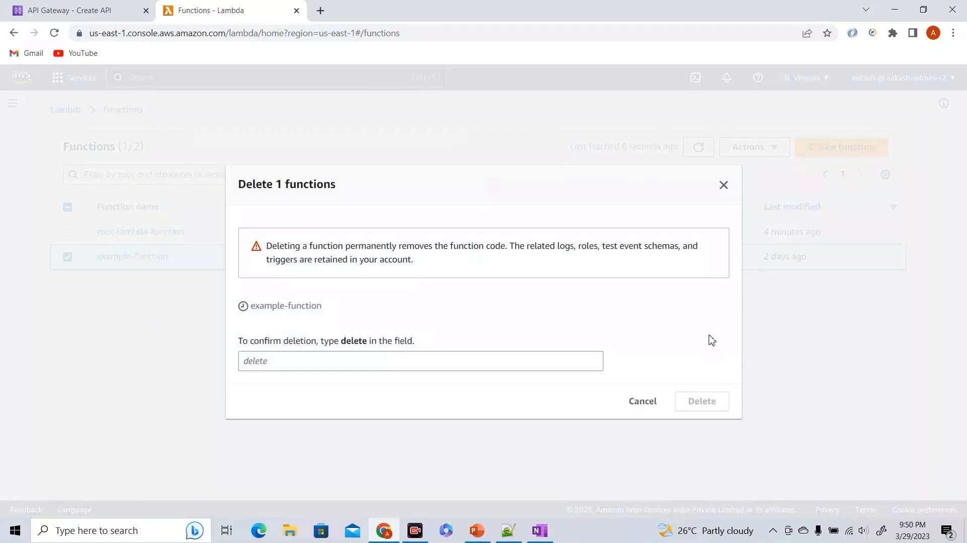
click(319, 362)
text(dekle\)
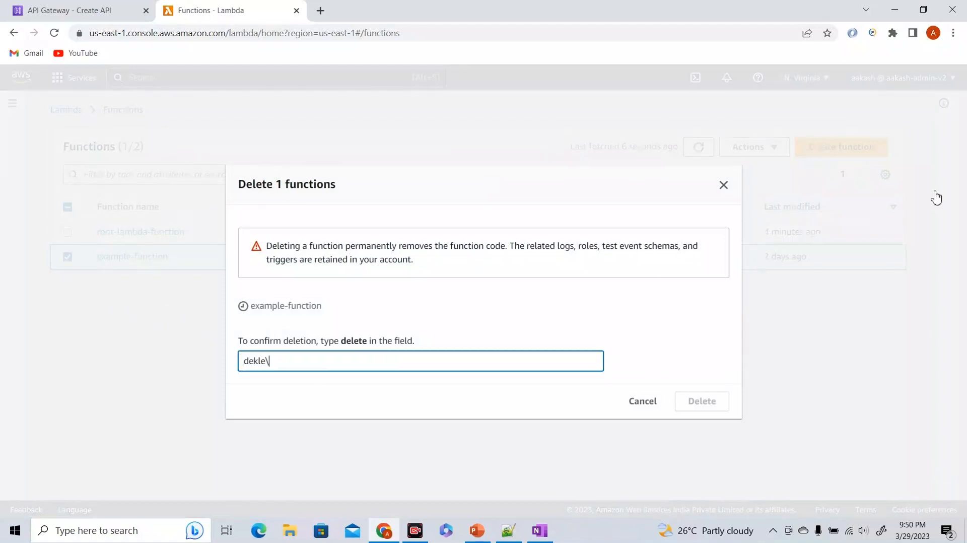
key(BackSpace)
key(BackSpace)
key(BackSpace)
key(BackSpace)
key(BackSpace)
key(BackSpace)
text(delete)
click(695, 401)
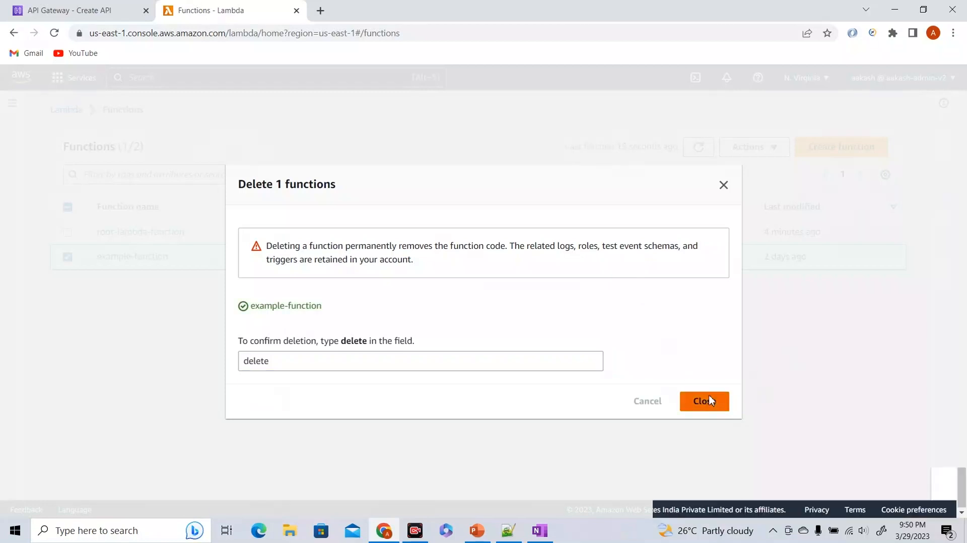
click(703, 402)
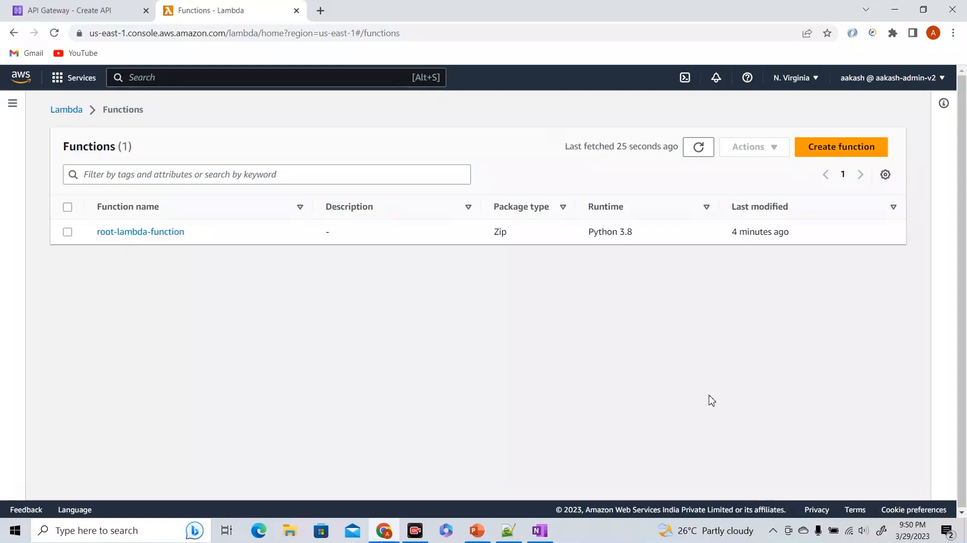
- Start creating a new Lambda function and name it employee-lambda-function
click(826, 146)
scroll(487, 268, down, 3)
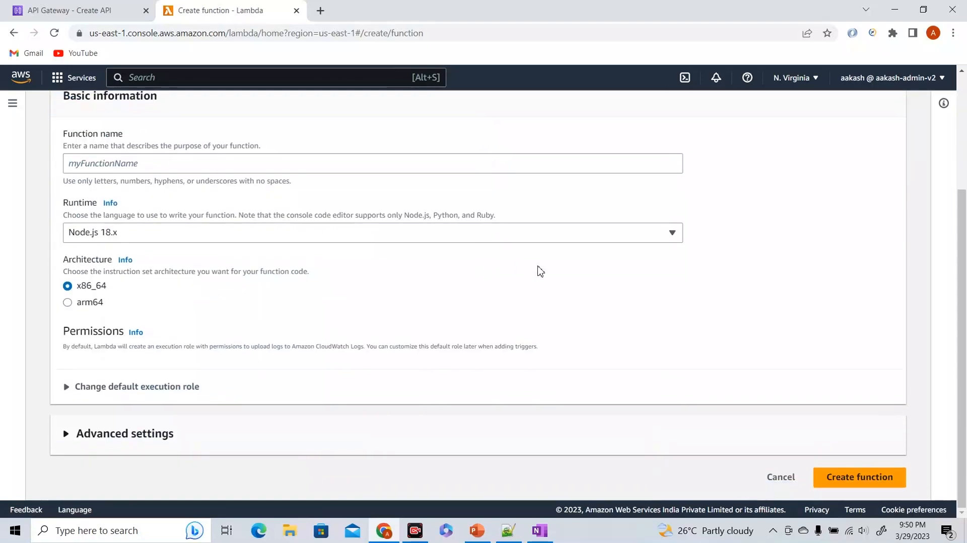
scroll(540, 270, up, 2)
scroll(540, 271, down, 1)
scroll(539, 270, up, 1)
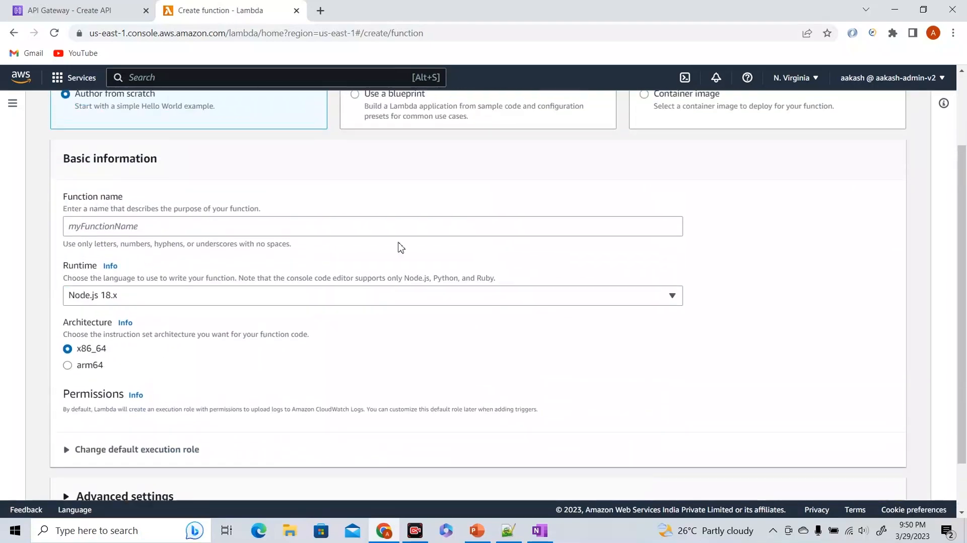
click(176, 222)
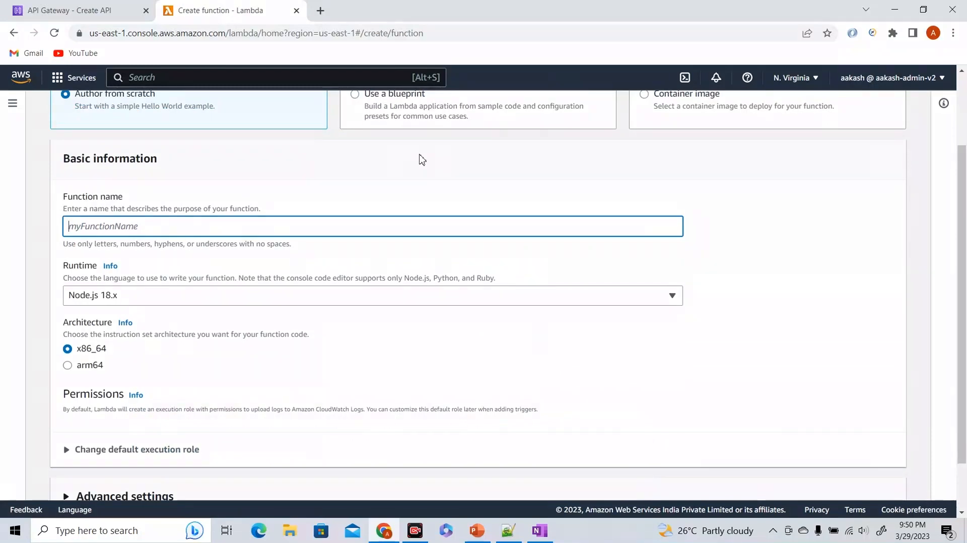
text(empoloye)
key(BackSpace)
key(BackSpace)
key(BackSpace)
key(BackSpace)
key(BackSpace)
key(BackSpace)
key(BackSpace)
key(BackSpace)
text(emp[l)
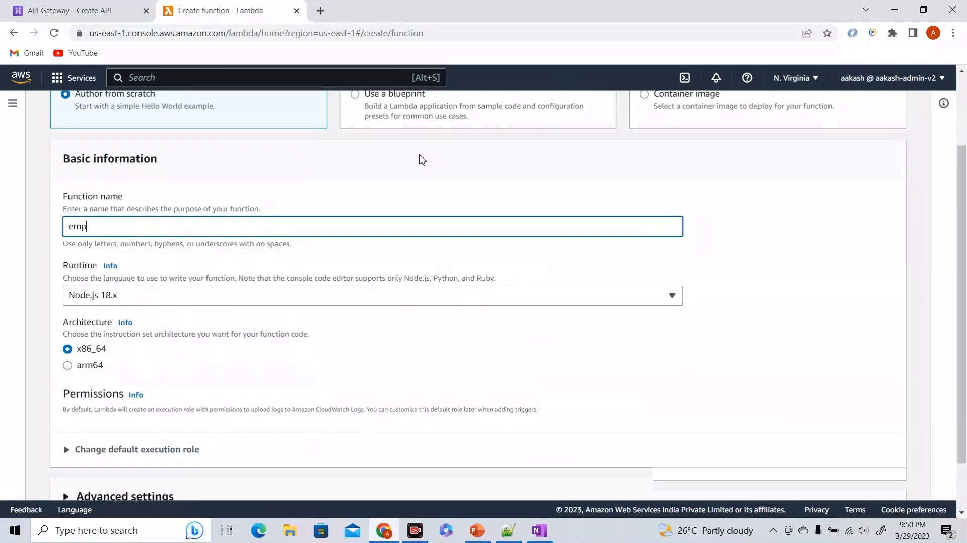
key(BackSpace)
key(BackSpace)
key(BackSpace)
key(BackSpace)
key(BackSpace)
text(e)
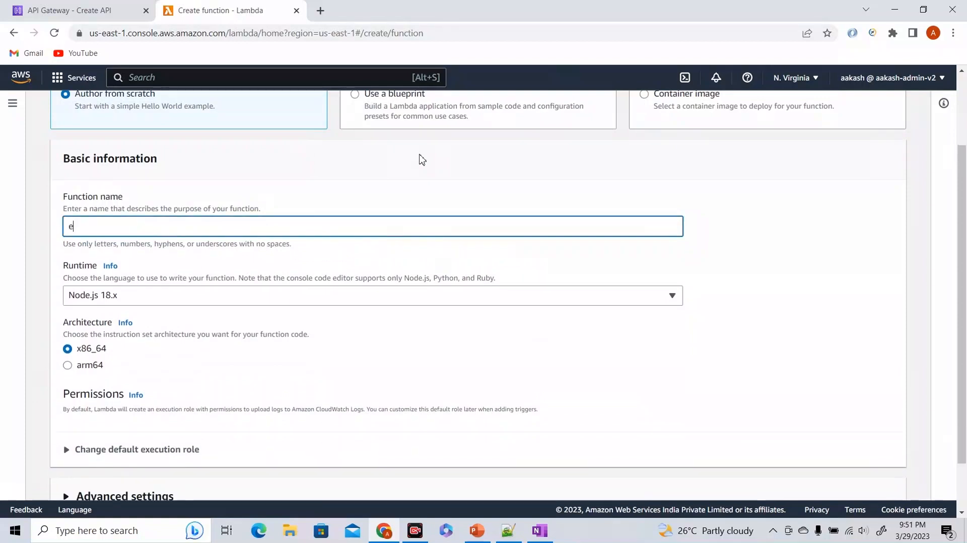
text(mployee)
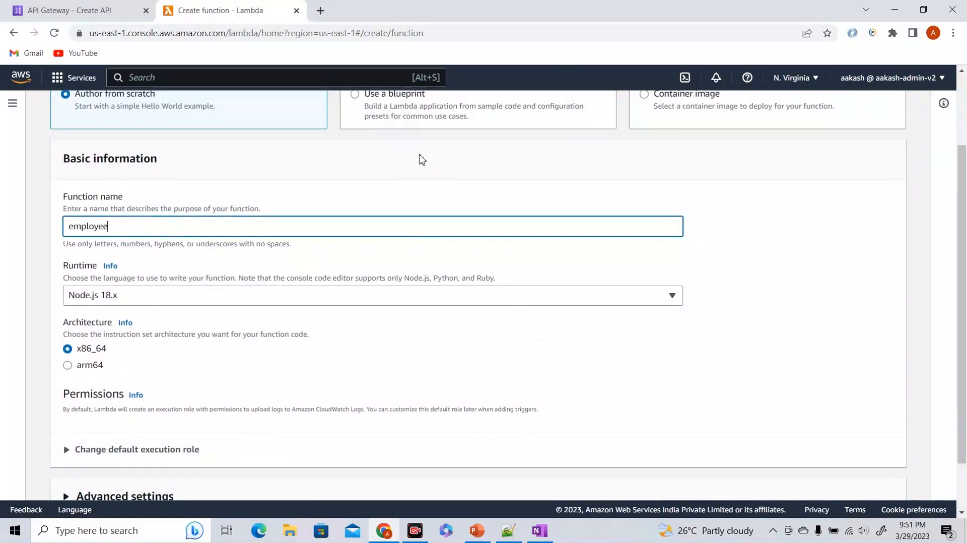
text(ambda-function)
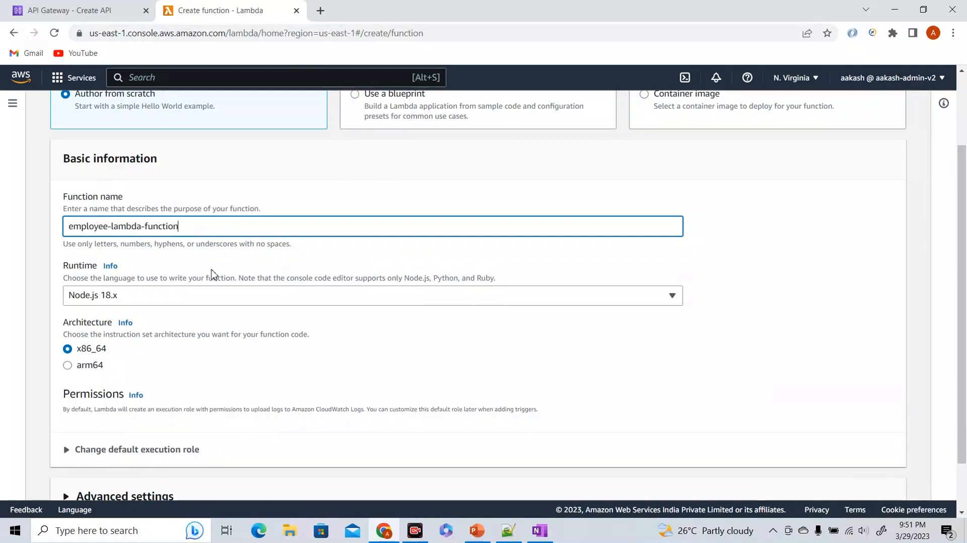
- Set the new function's runtime to Python 3.8, create the function and dismiss the success notice
scroll(247, 255, down, 1)
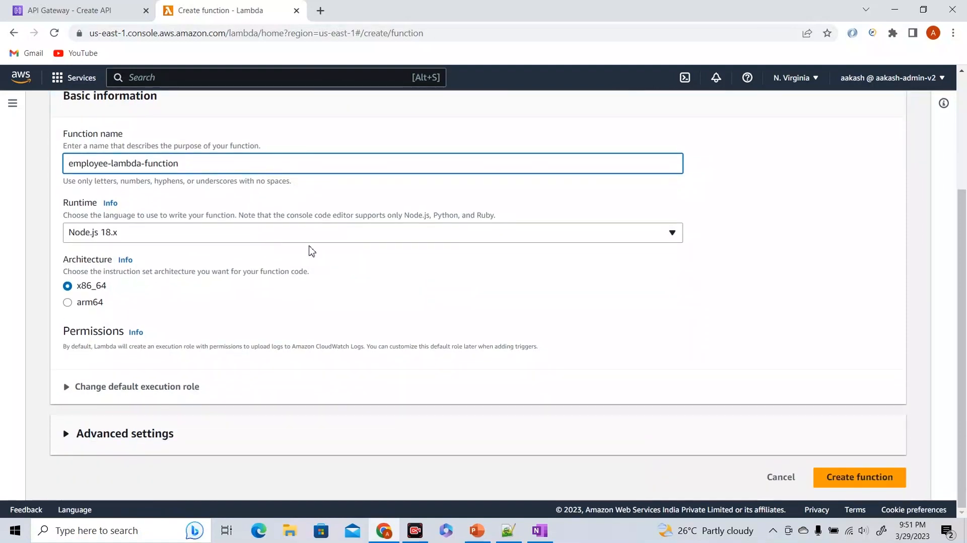
click(390, 236)
scroll(330, 302, down, 3)
scroll(289, 324, up, 2)
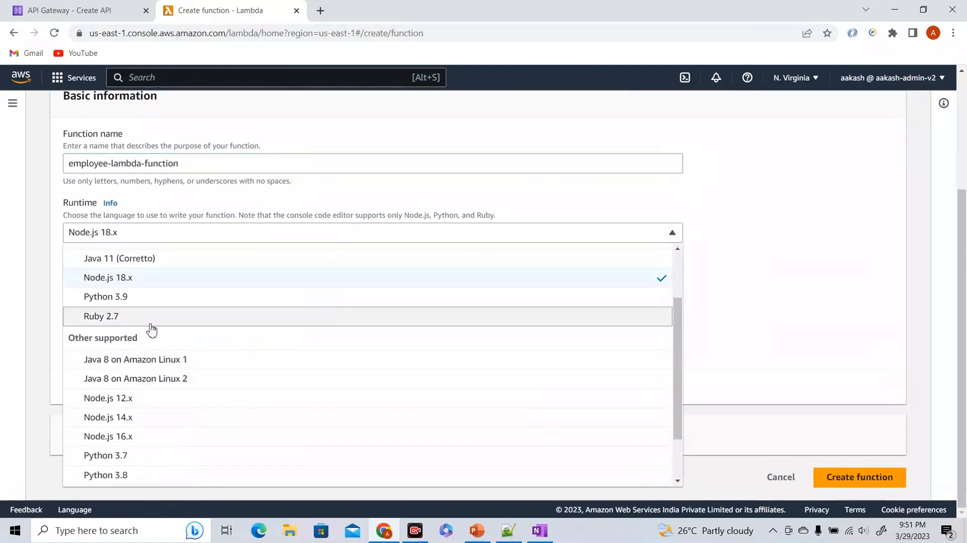
scroll(227, 379, down, 2)
click(156, 414)
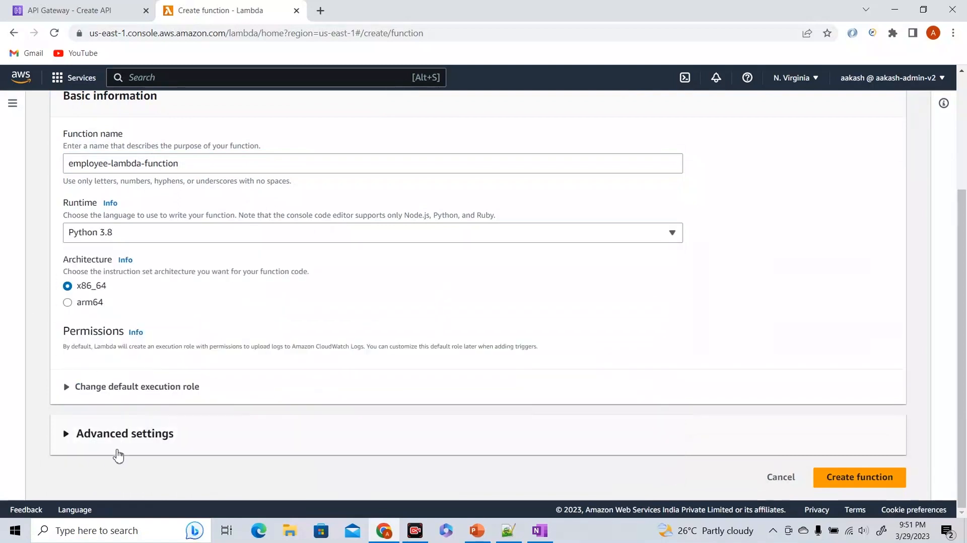
click(870, 478)
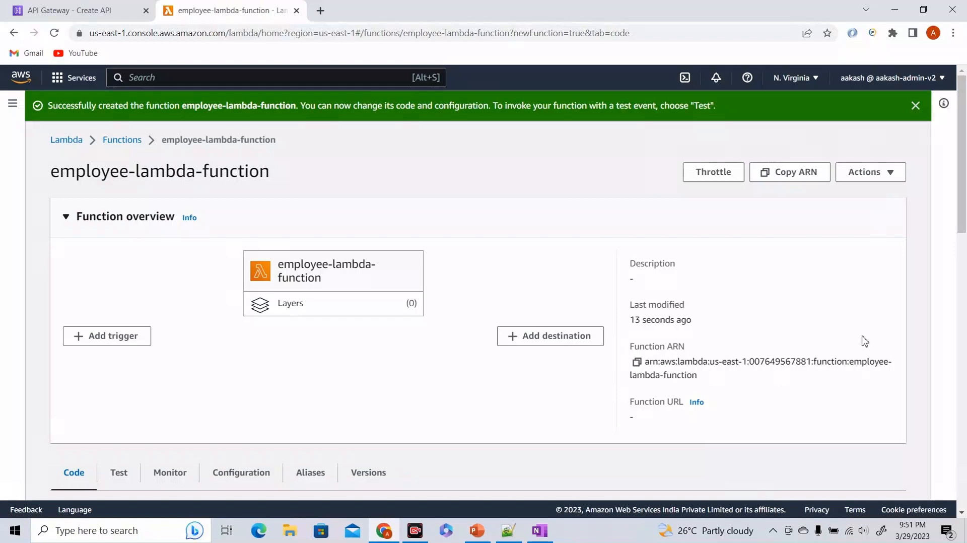
click(915, 105)
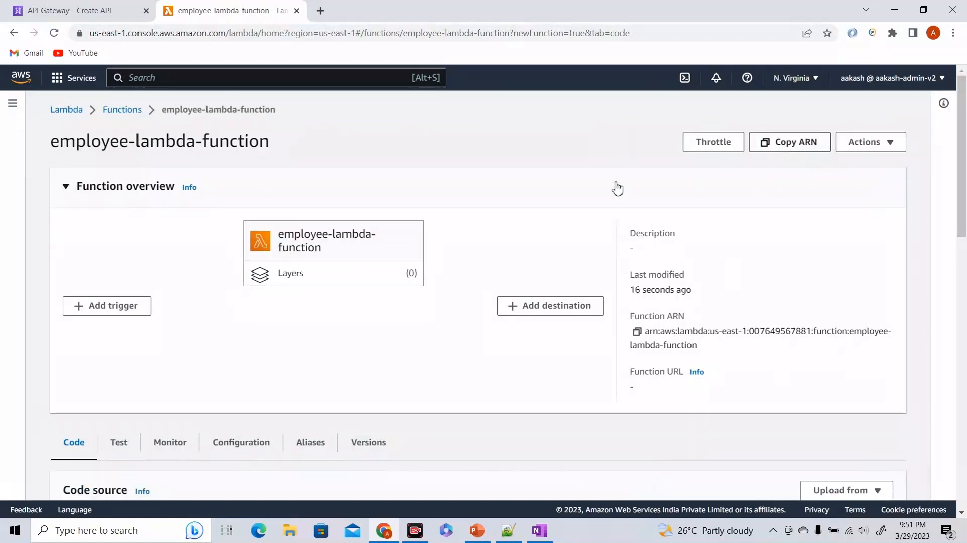
- Copy all the code of lambda-code.py from Notepad++ and replace the function's default lambda_function code with it
scroll(554, 211, down, 6)
scroll(555, 216, up, 2)
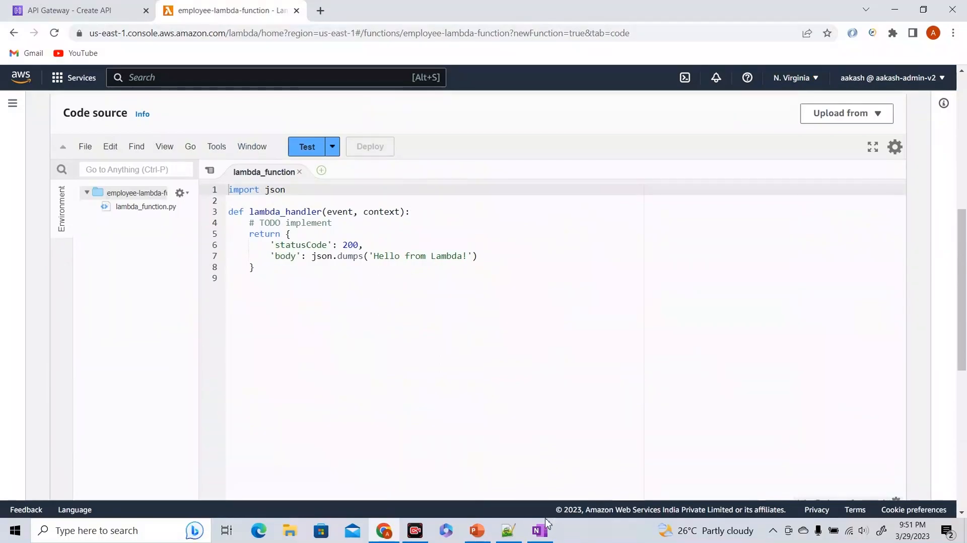
click(508, 535)
click(185, 183)
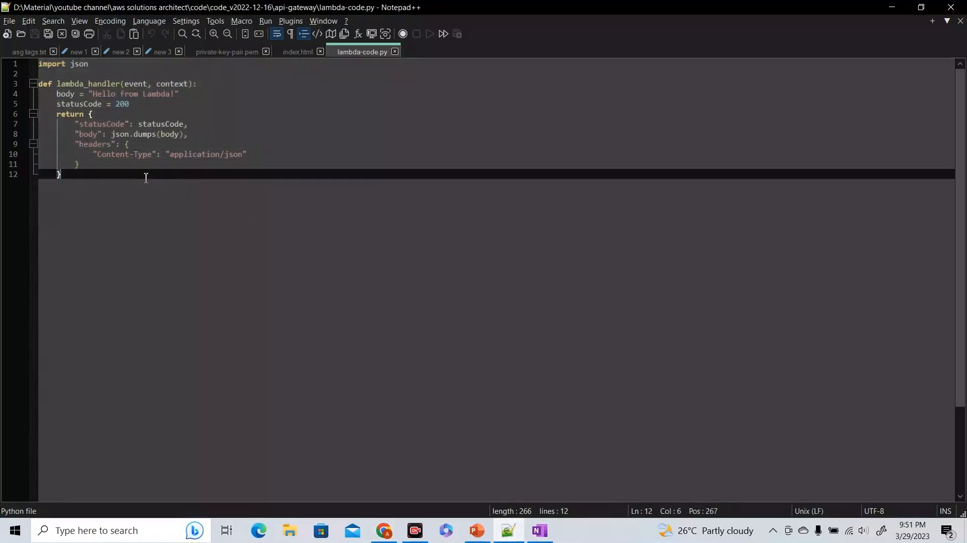
key(ctrl+a)
key(ctrl+c)
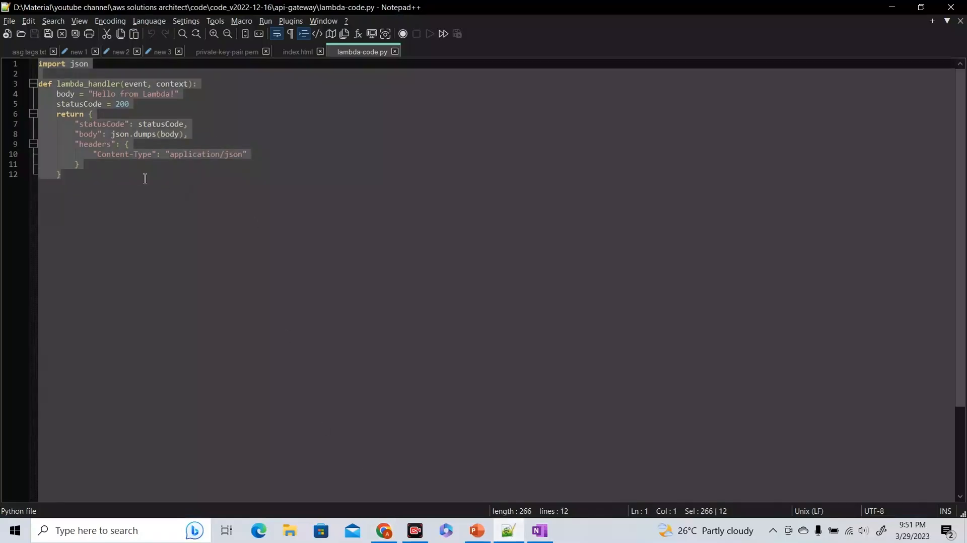
click(892, 7)
click(270, 267)
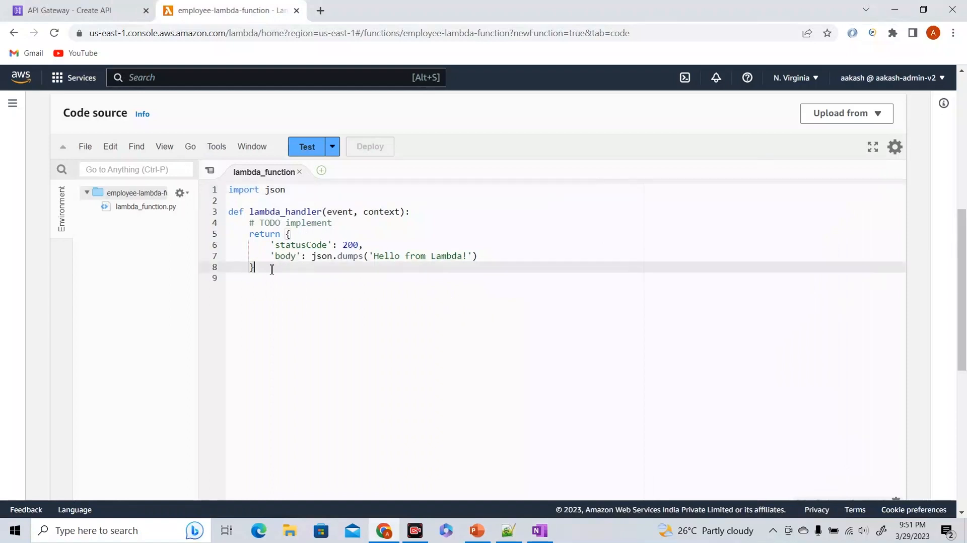
key(ctrl+a)
key(ctrl+v)
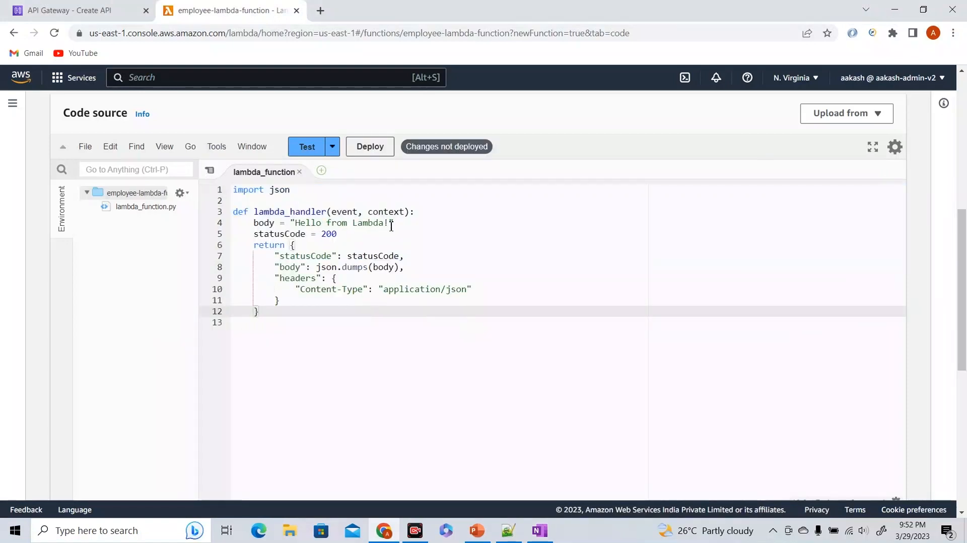
- Change the body string to "Employee Name : " followed by the employee's full name, and deploy the function
drag(391, 226, 296, 224)
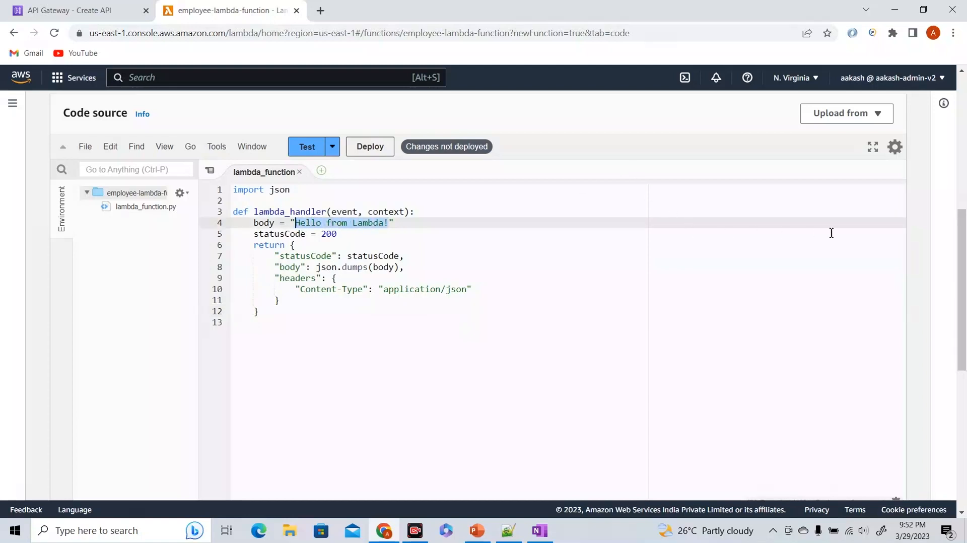
text(Emp)
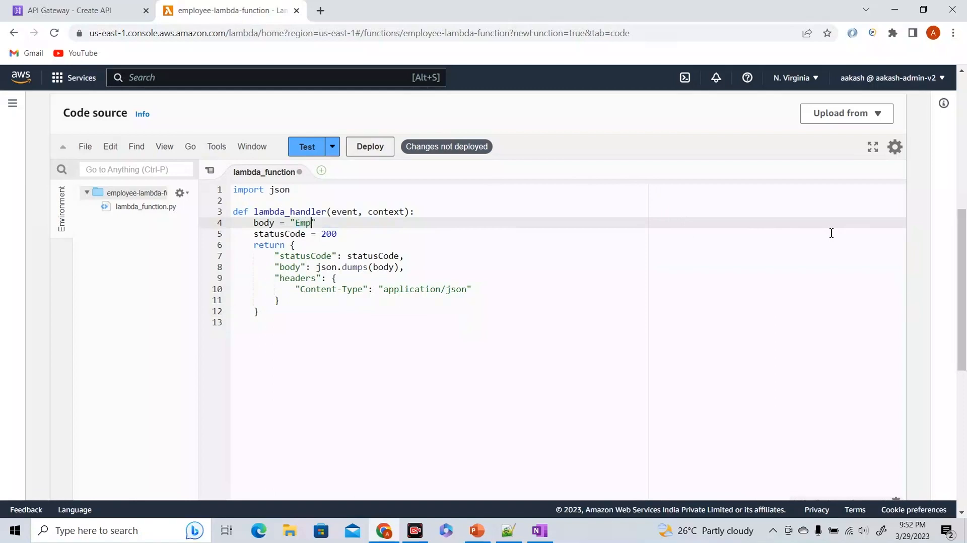
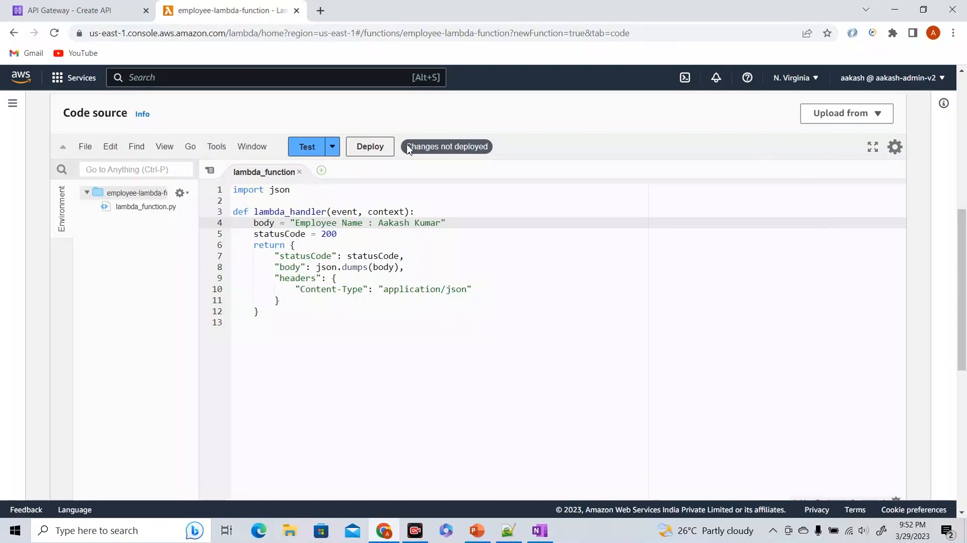
click(372, 147)
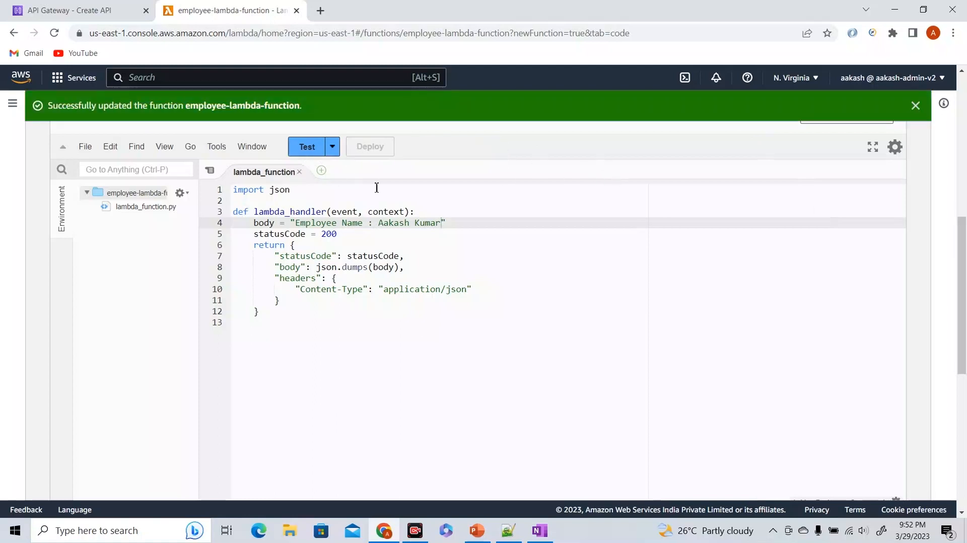
- Save a private test event named someEvent with the hello-world template, run the function with it and check the response body
click(331, 147)
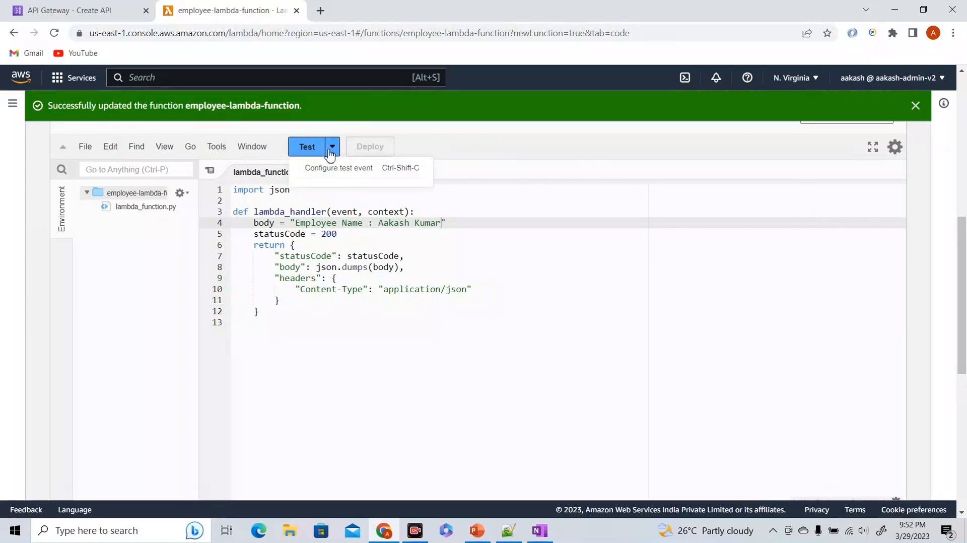
click(335, 168)
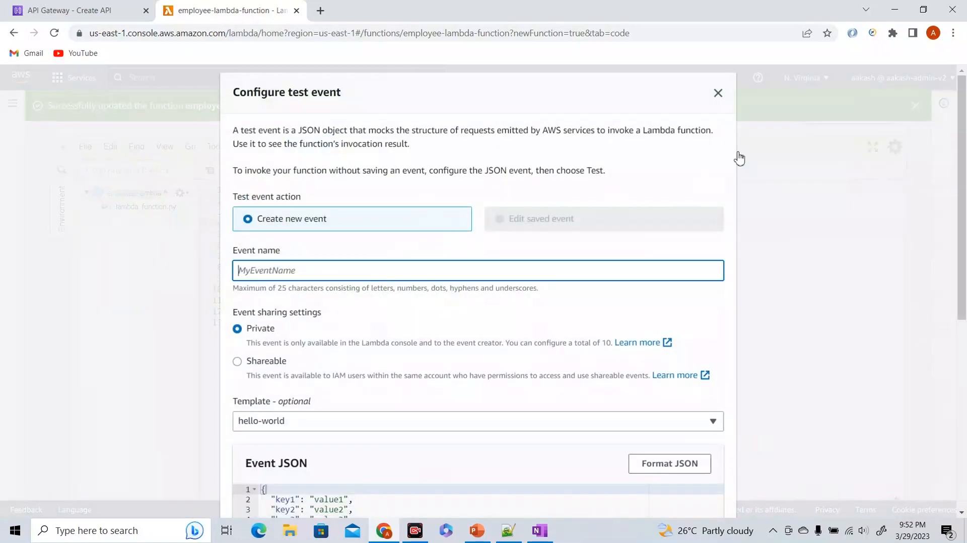
text(someEvent)
scroll(698, 222, down, 7)
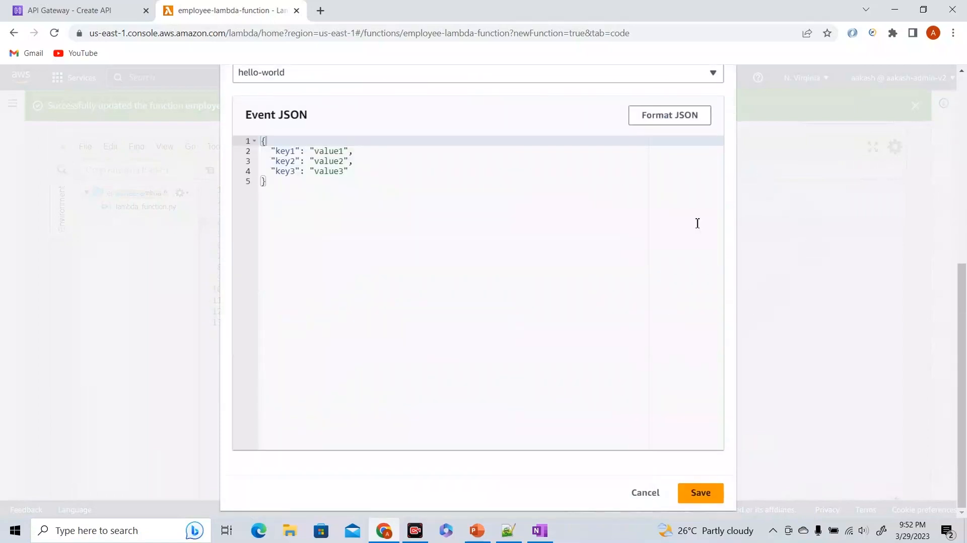
click(687, 499)
click(317, 150)
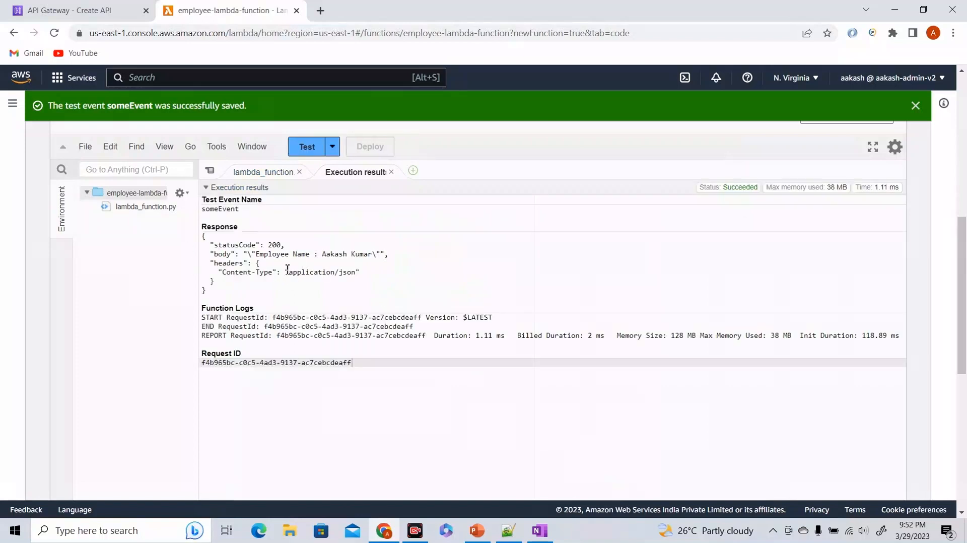
drag(256, 254, 377, 256)
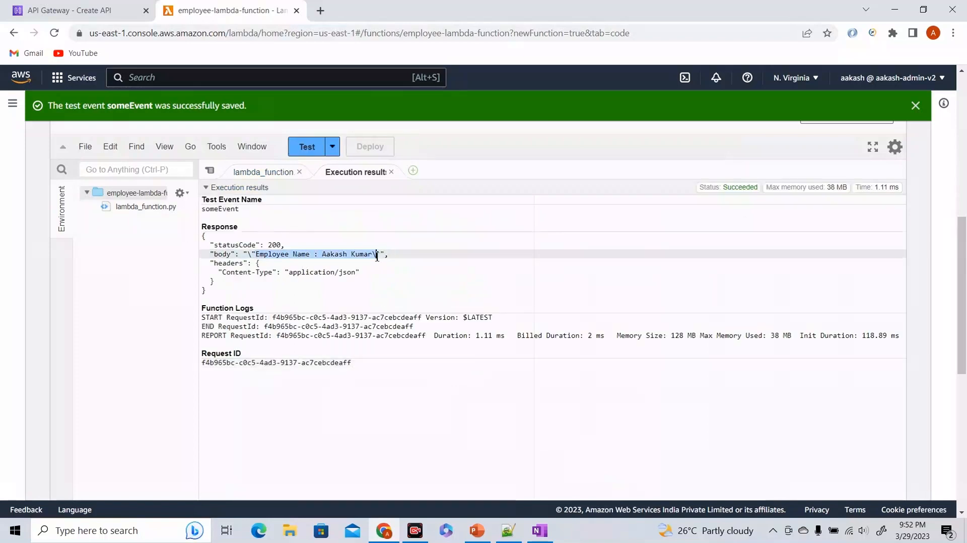
click(377, 256)
- Copy the function's ARN into the Lambda Function setting of the /employee POST method in API Gateway and save the integration
scroll(371, 197, up, 7)
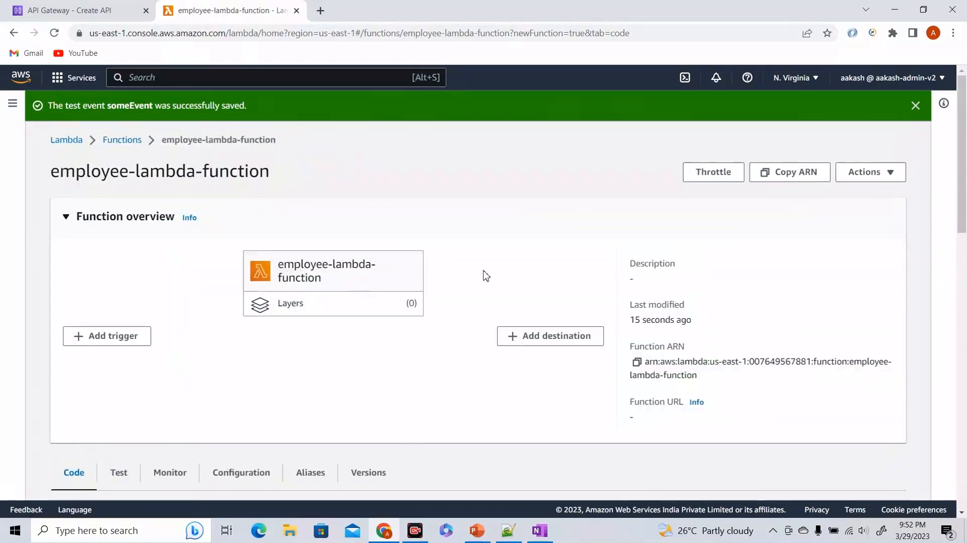
click(637, 362)
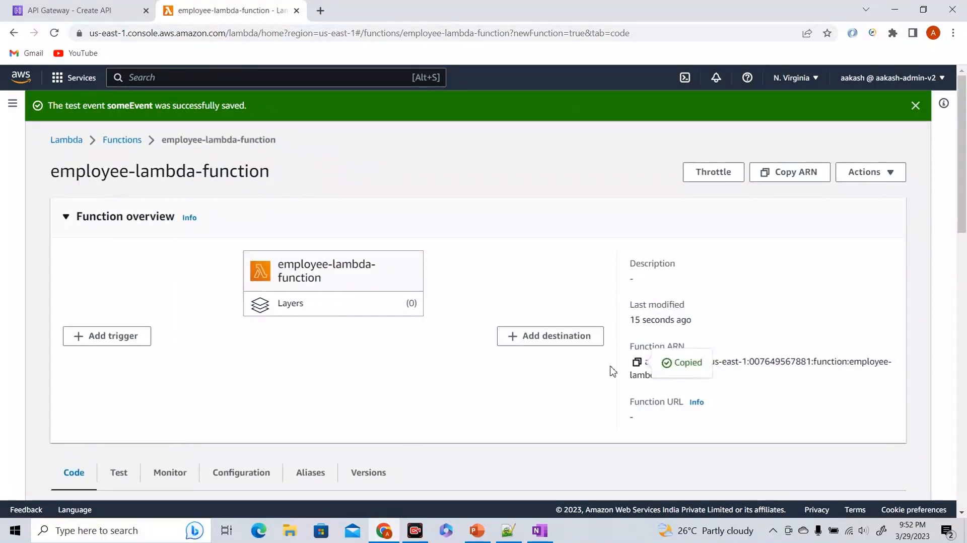
click(84, 7)
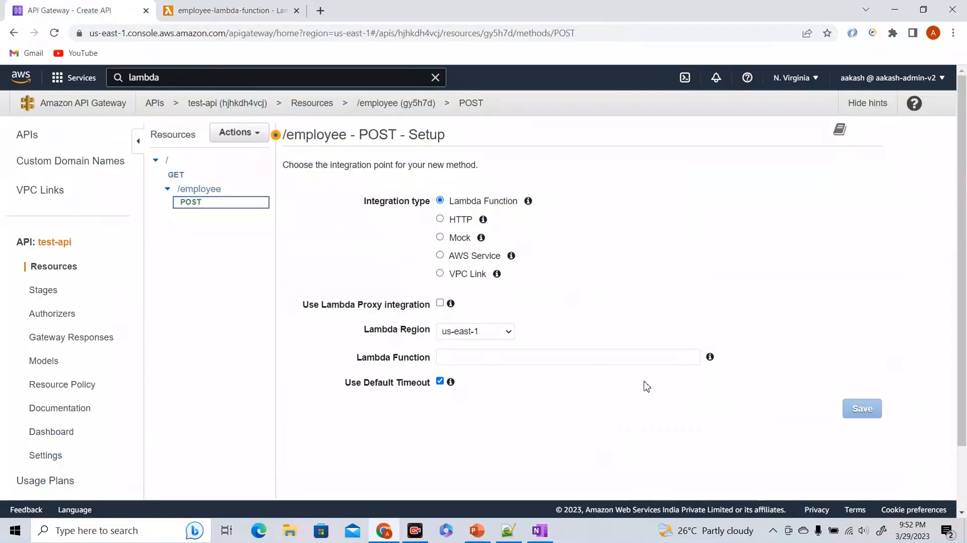
click(475, 363)
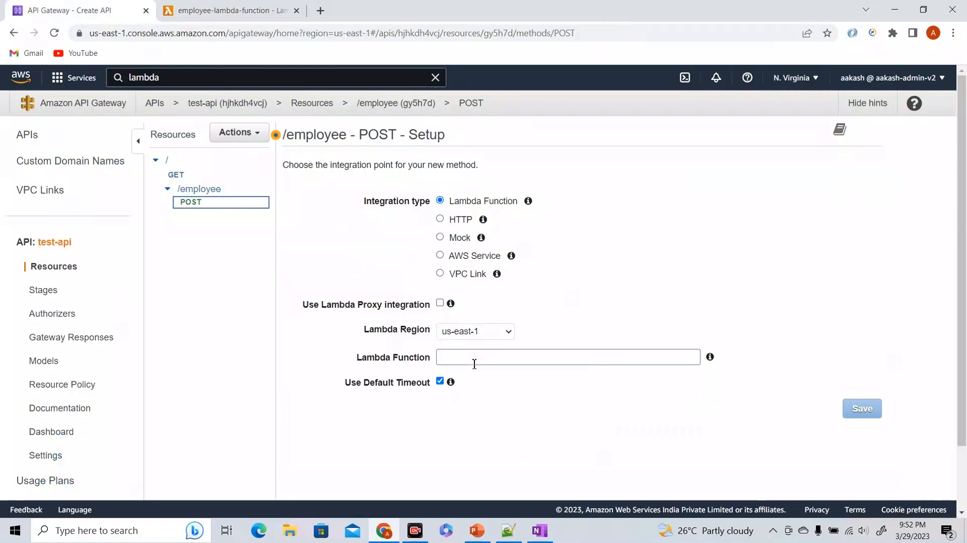
key(ctrl+v)
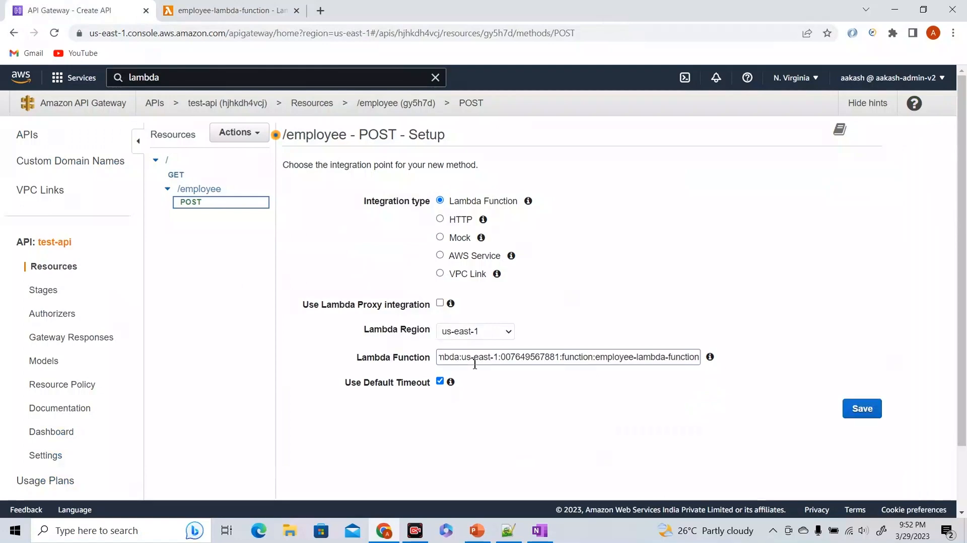
click(863, 410)
click(737, 215)
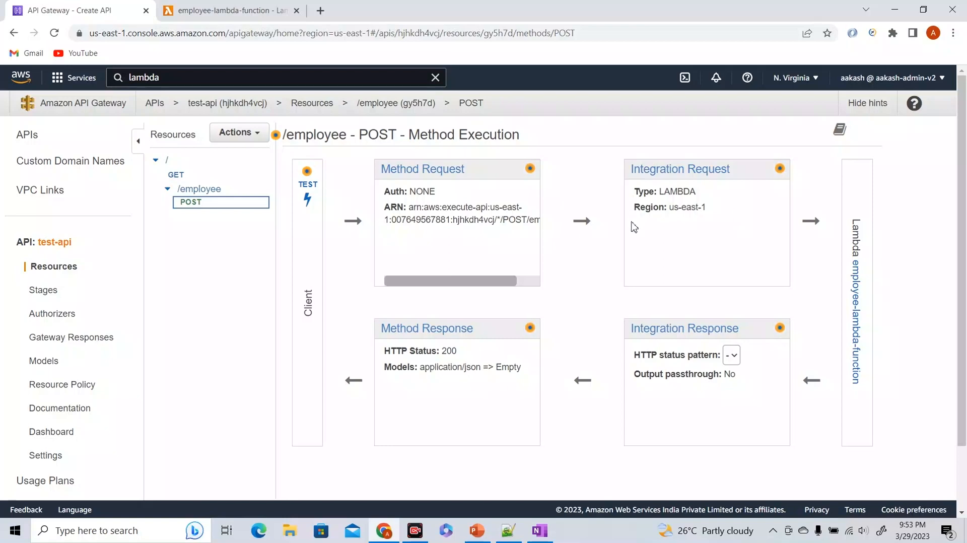
- Run a method test on /employee POST with empty query strings, headers and request body
click(307, 315)
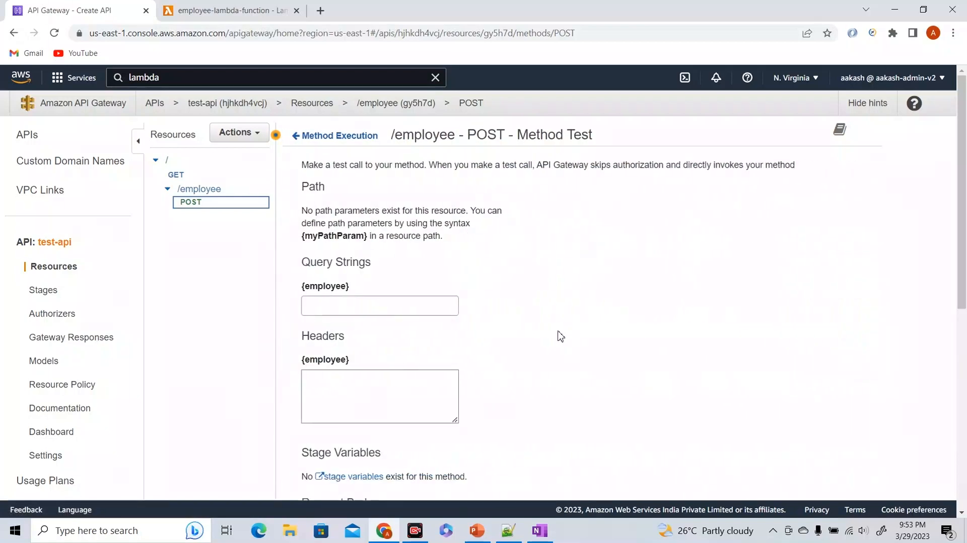
scroll(487, 298, down, 4)
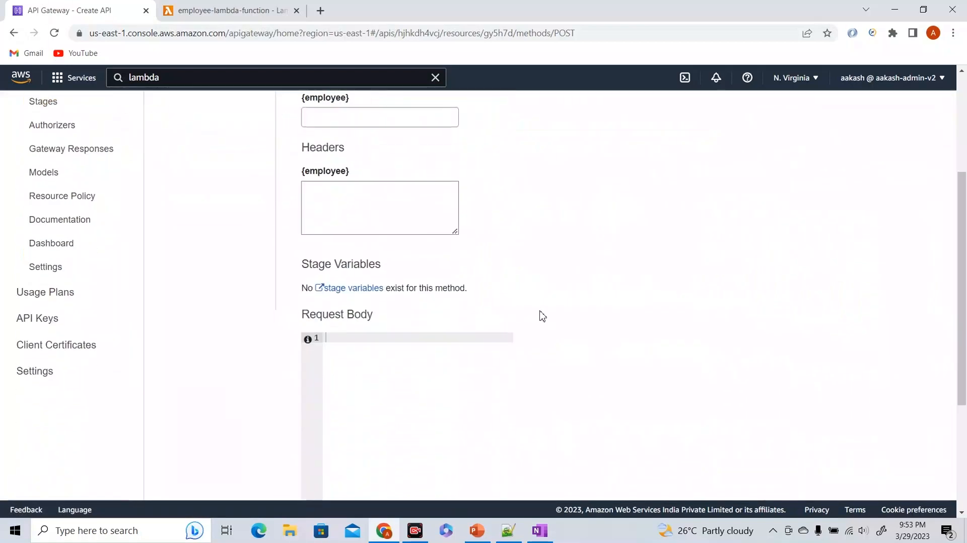
scroll(540, 315, up, 4)
scroll(629, 316, down, 5)
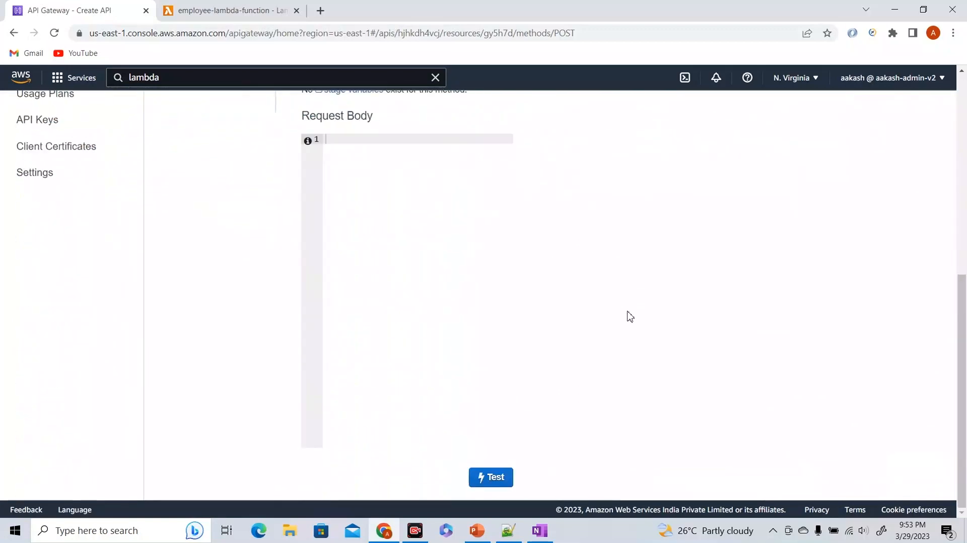
click(499, 486)
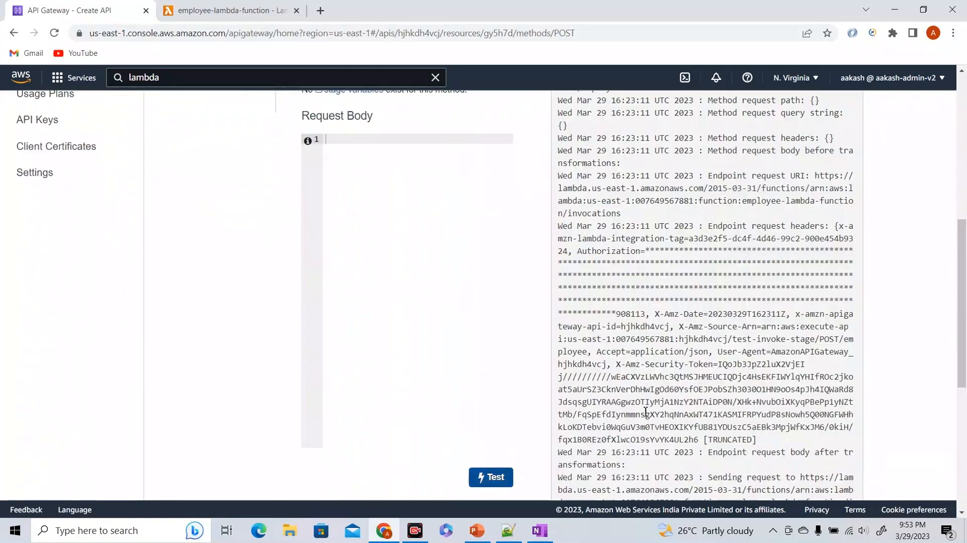
scroll(556, 363, up, 8)
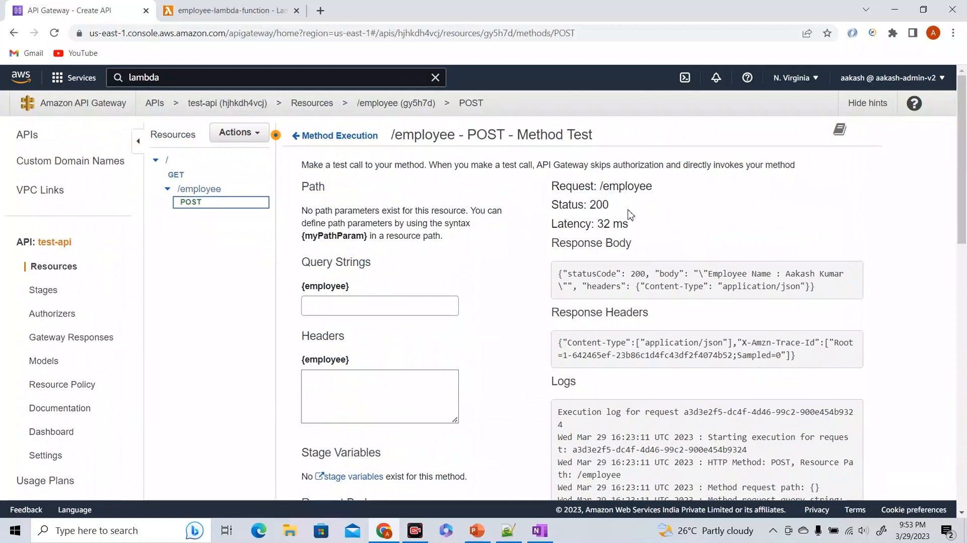
- Examine the test result's request path, status, latency, response body and execution logs
drag(582, 187, 655, 188)
click(675, 193)
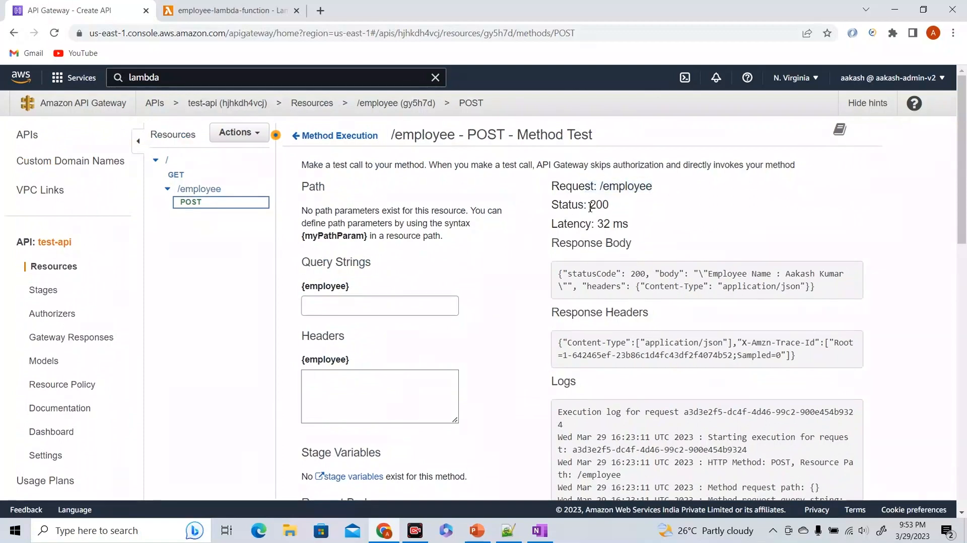
drag(553, 207, 617, 207)
click(627, 207)
drag(553, 224, 663, 231)
click(677, 237)
drag(556, 242, 643, 244)
click(771, 238)
drag(550, 275, 834, 274)
drag(710, 274, 839, 272)
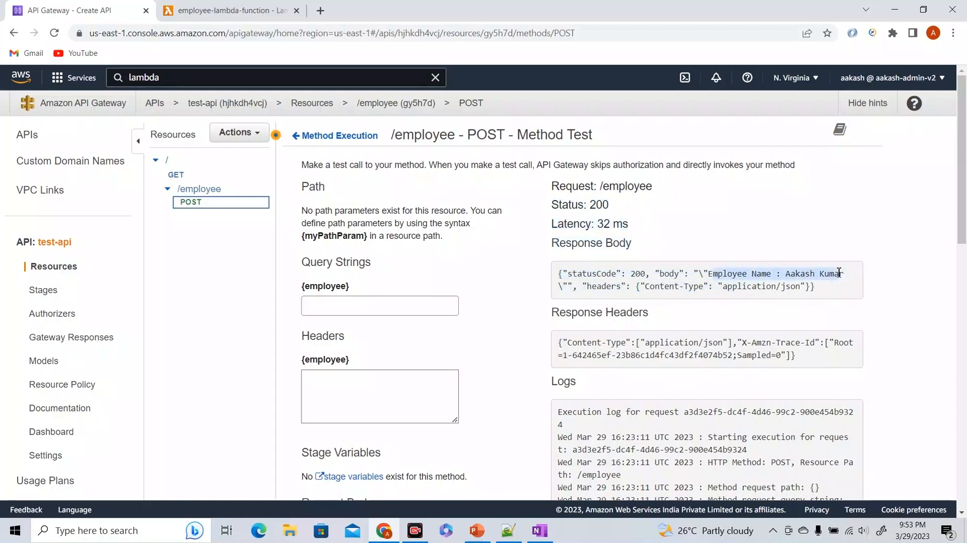
click(856, 276)
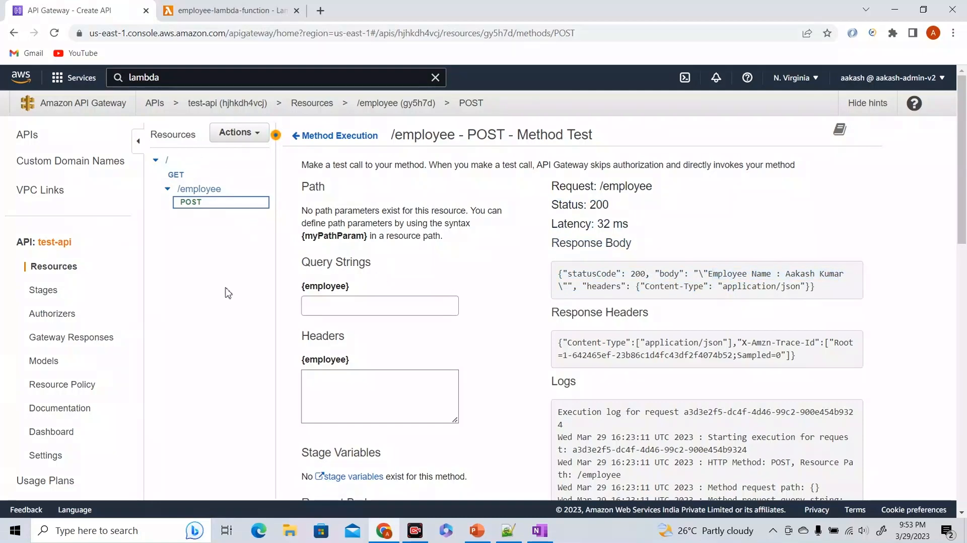
scroll(519, 262, down, 10)
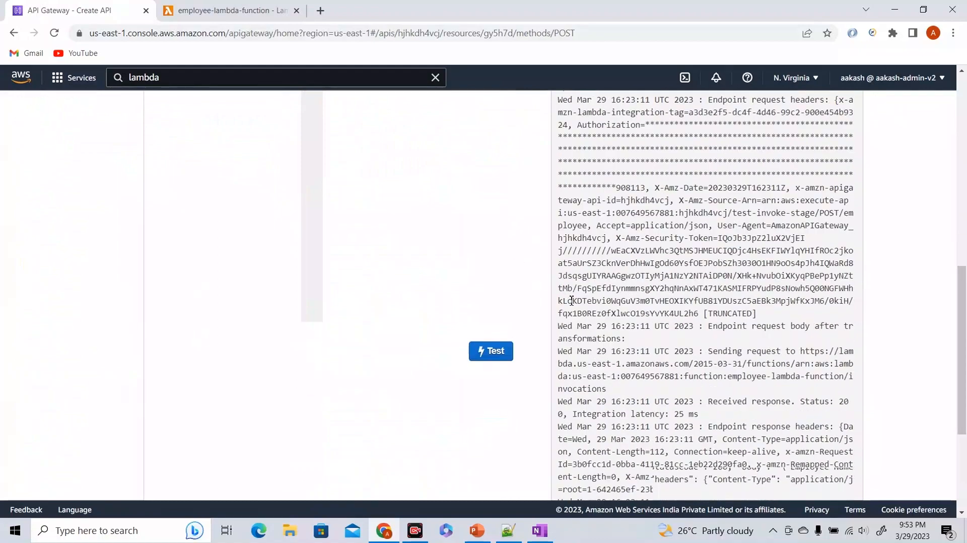
scroll(677, 347, up, 7)
scroll(677, 346, up, 3)
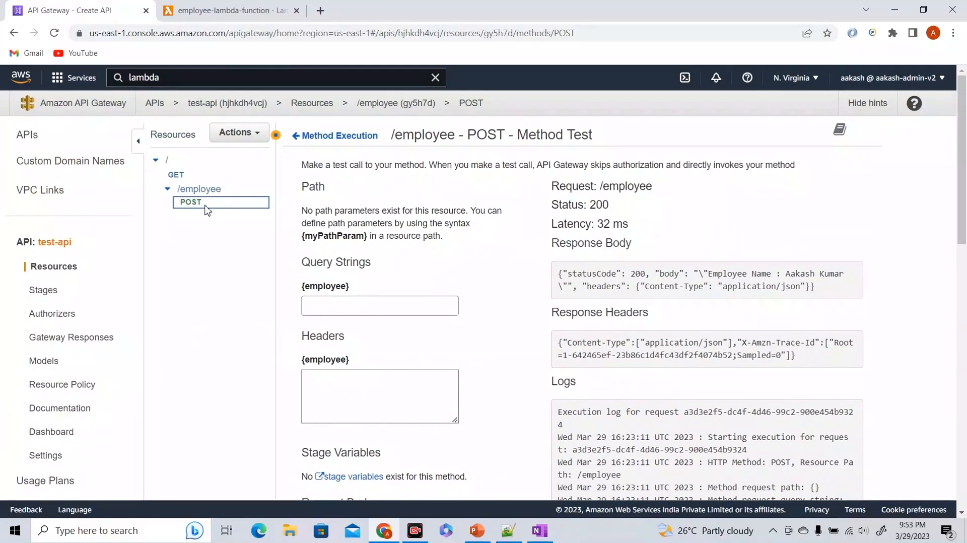
- Deploy test-api from its root resource to a new stage named dev with the stage description "development stage"
click(171, 162)
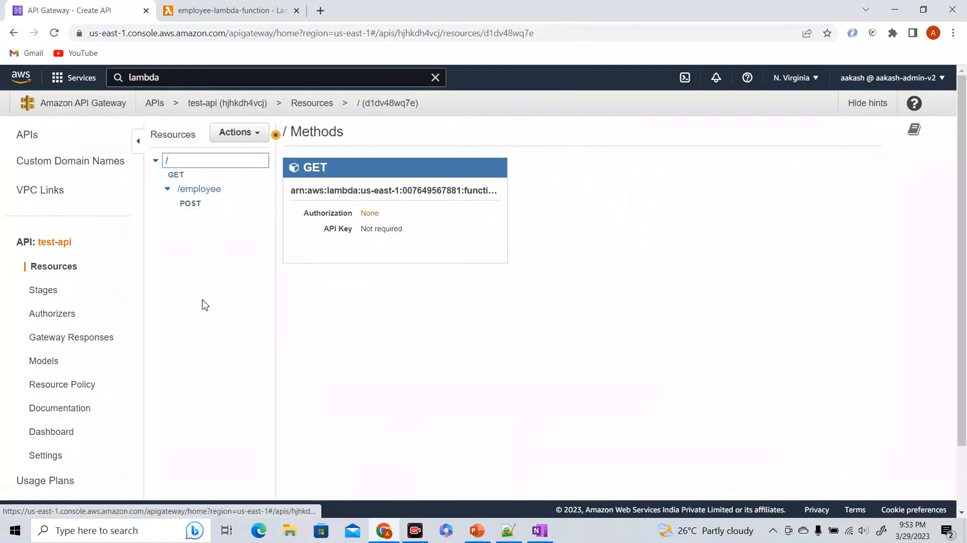
click(238, 132)
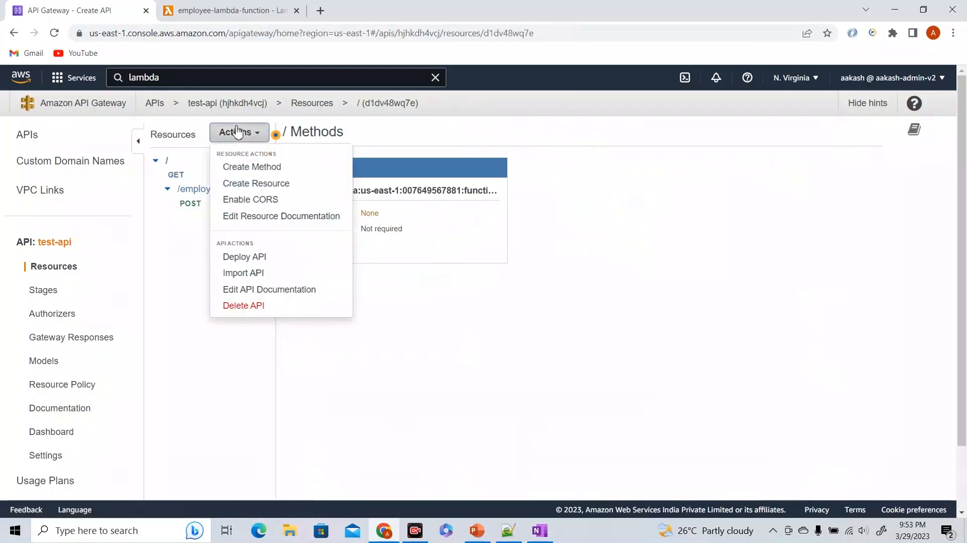
click(246, 256)
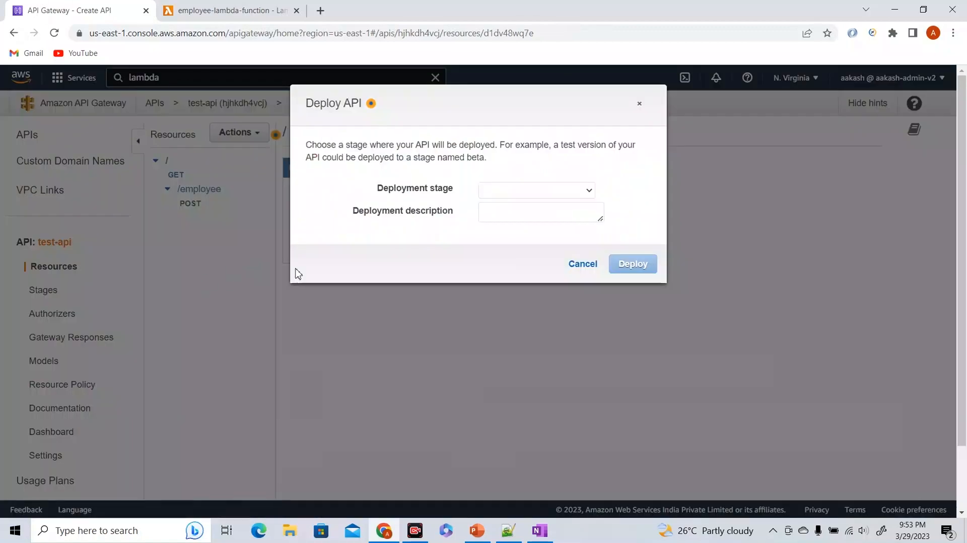
click(544, 194)
click(527, 215)
click(529, 210)
click(545, 239)
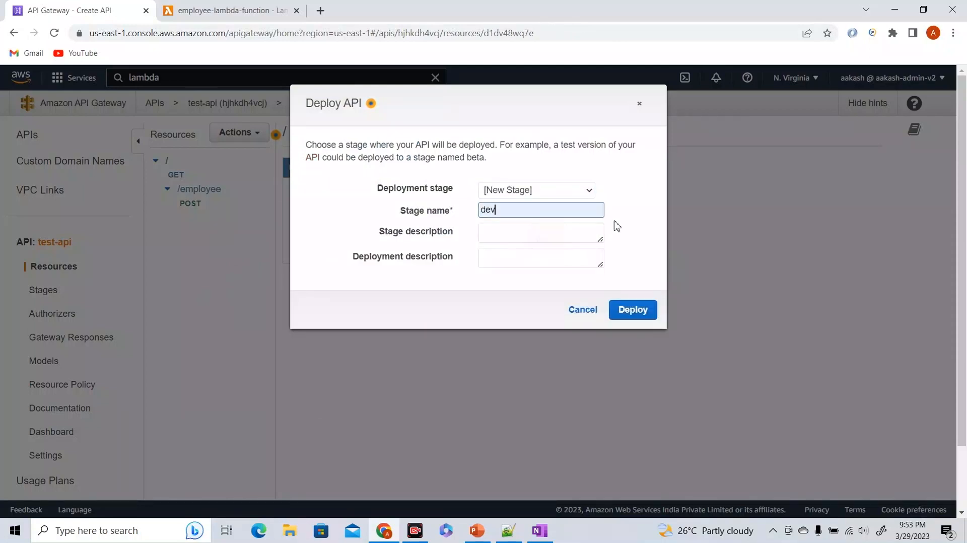
click(540, 237)
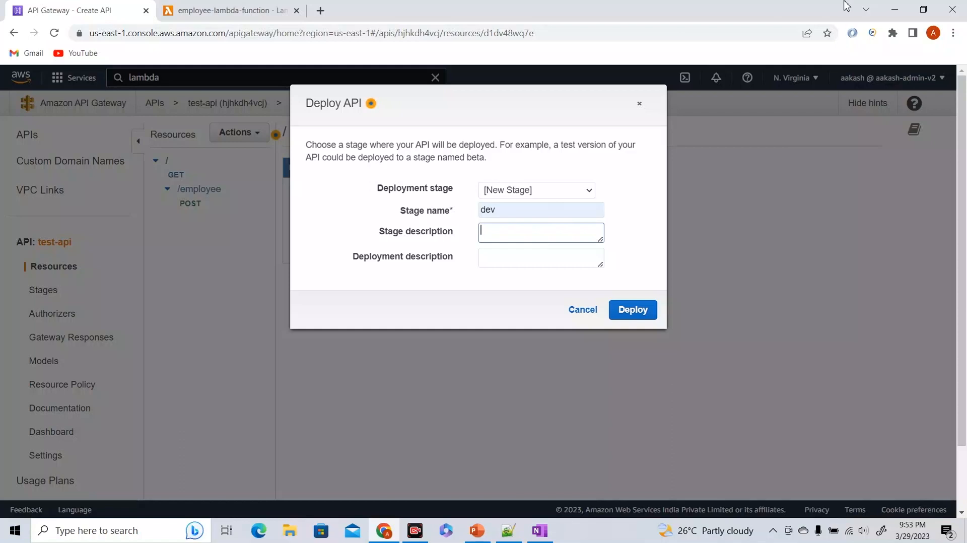
text(defve)
text(development)
text(sta)
text(ge)
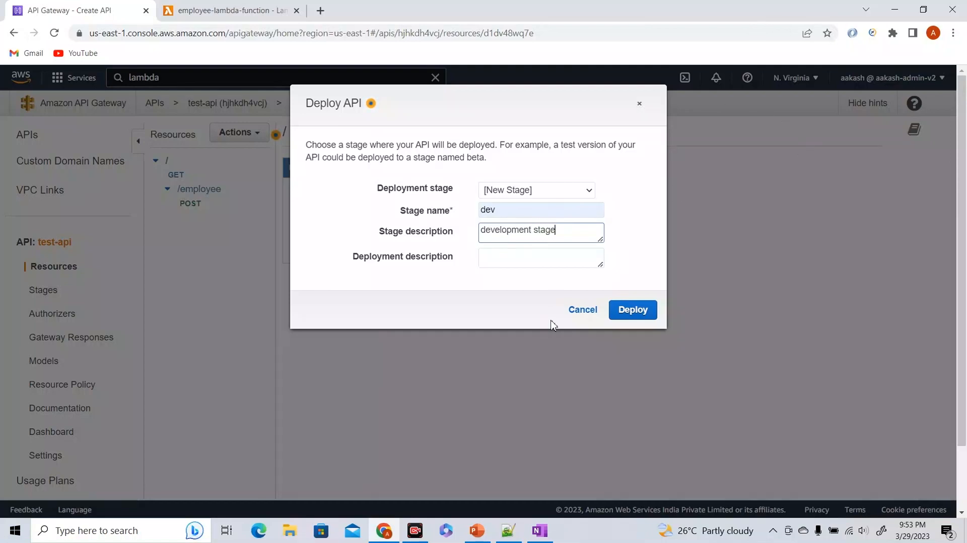
click(633, 313)
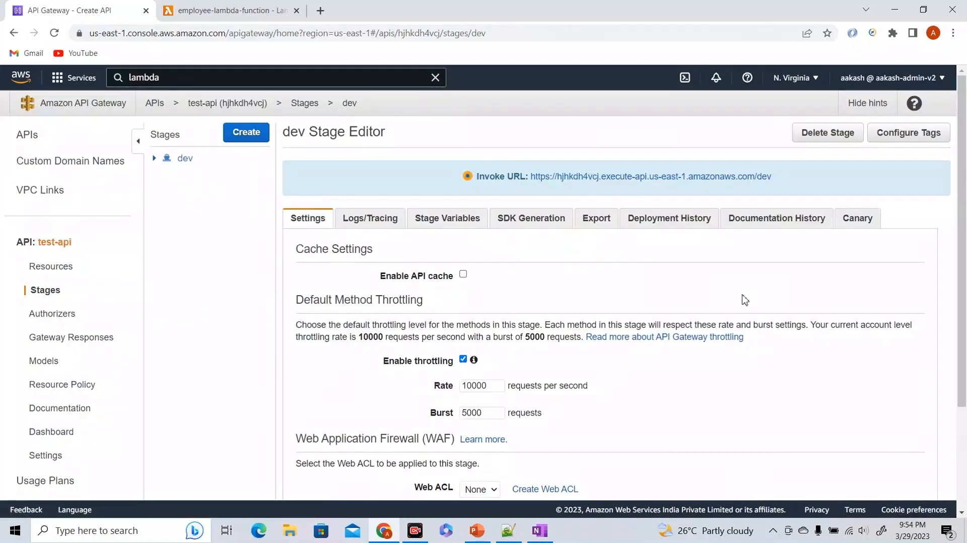
- Copy the dev stage's invoke URL
right_click(695, 182)
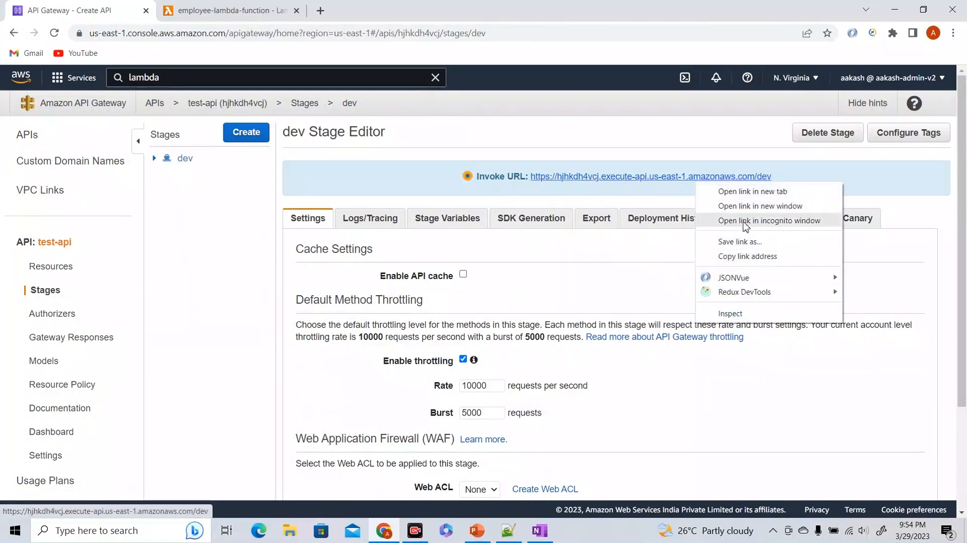
click(736, 258)
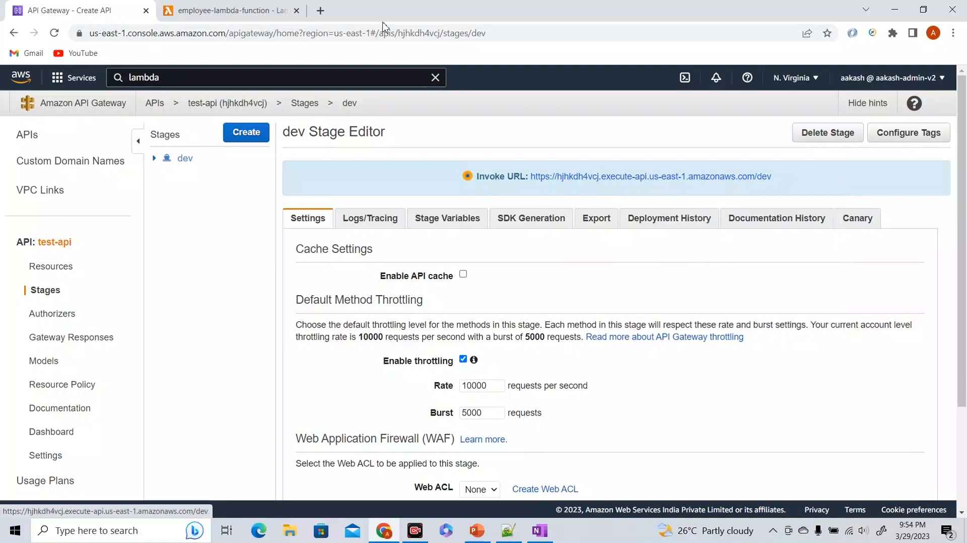
- Try to open the dev invoke URL over http instead of https in a new browser tab, and close that tab
click(320, 10)
key(ctrl+v)
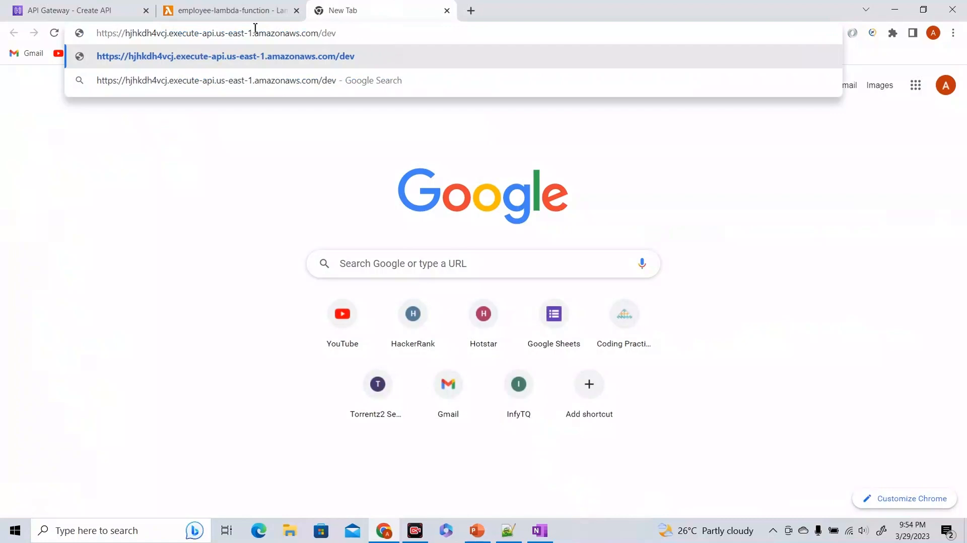
key(BackSpace)
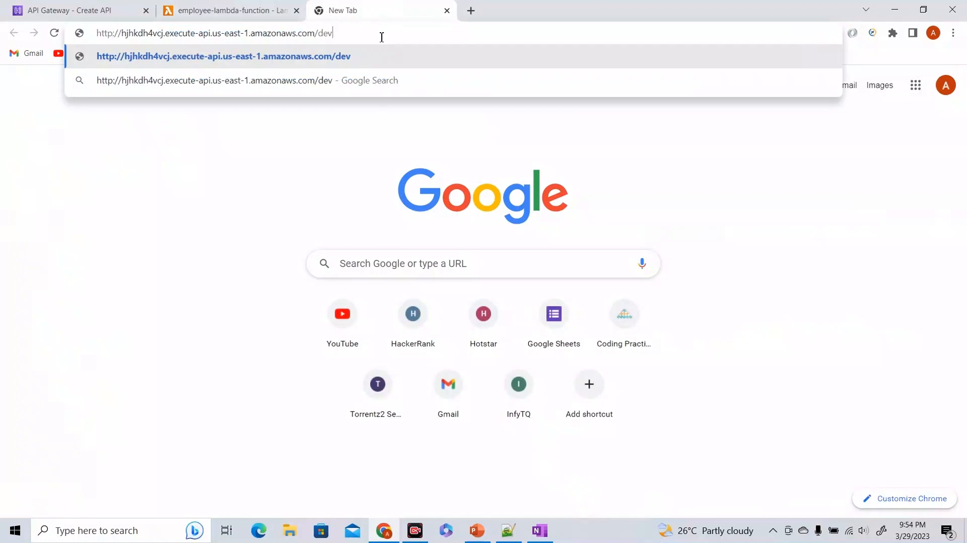
key(Return)
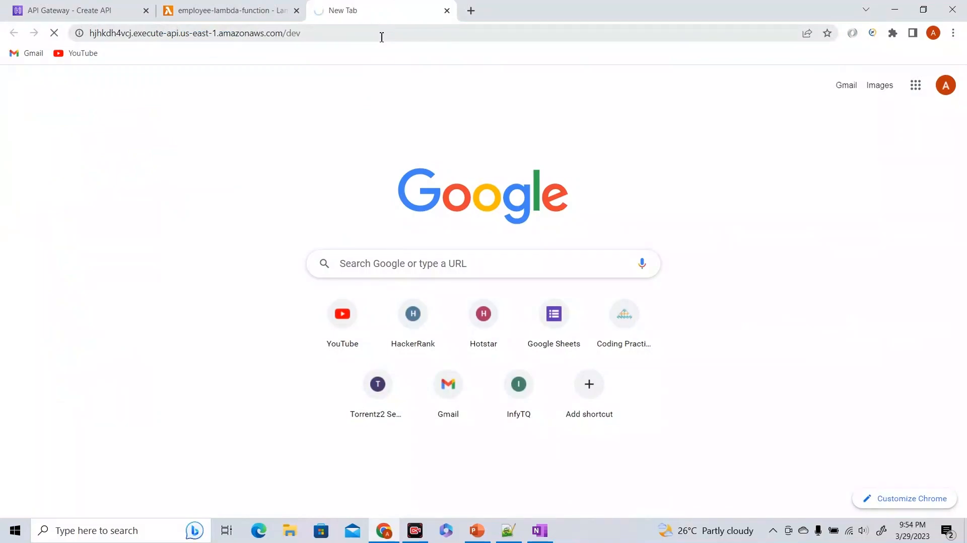
click(59, 8)
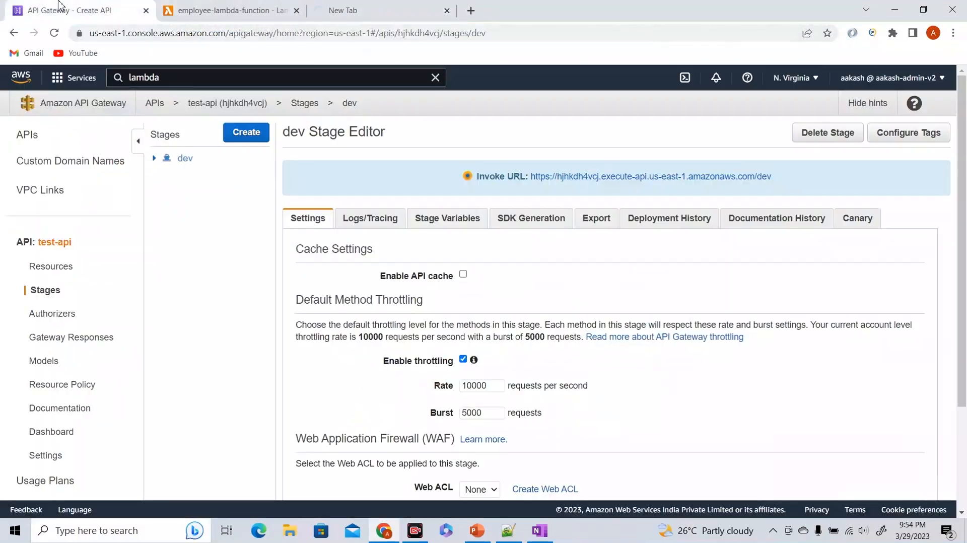
click(407, 6)
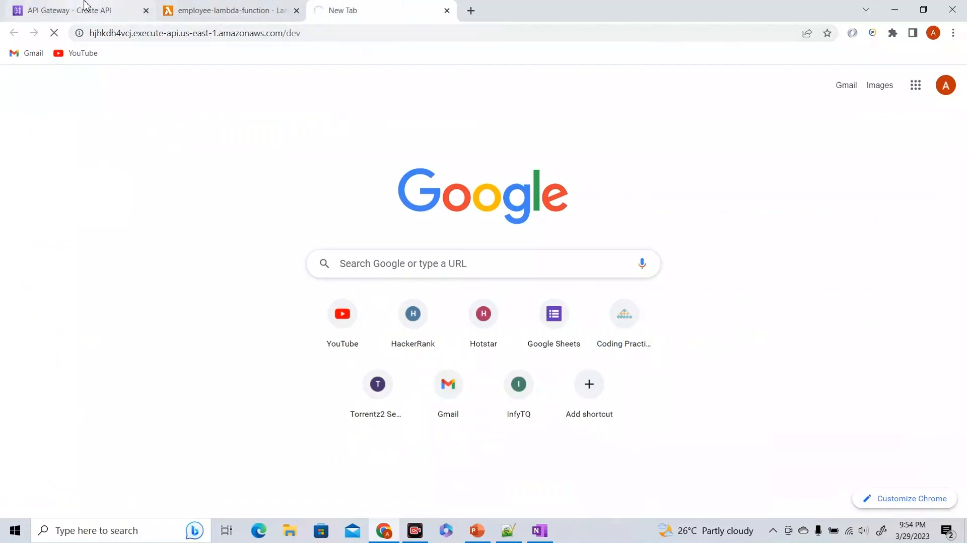
click(447, 11)
- Open the copied https invoke URL in a new browser tab and check the body of the returned JSON response
key(ctrl+t)
key(ctrl+v)
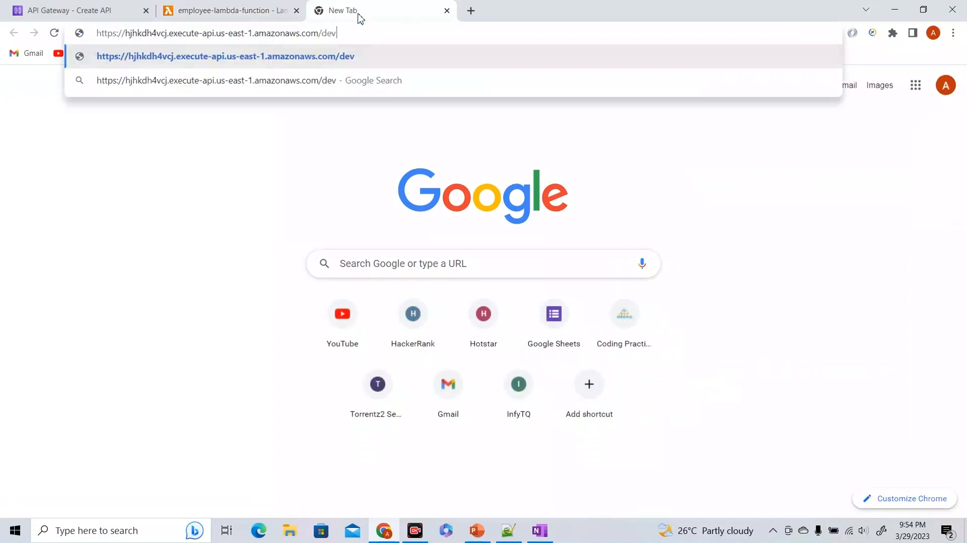
key(Return)
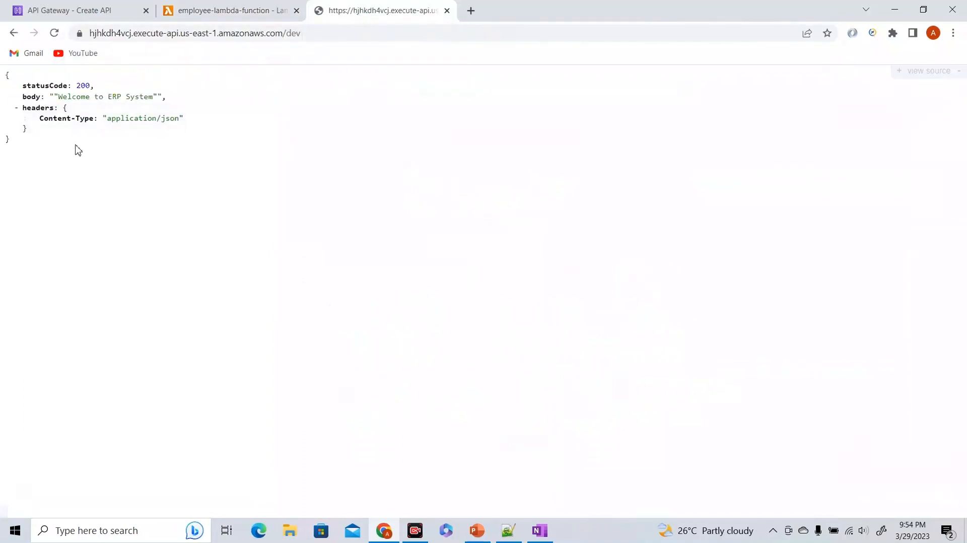
click(328, 32)
click(358, 33)
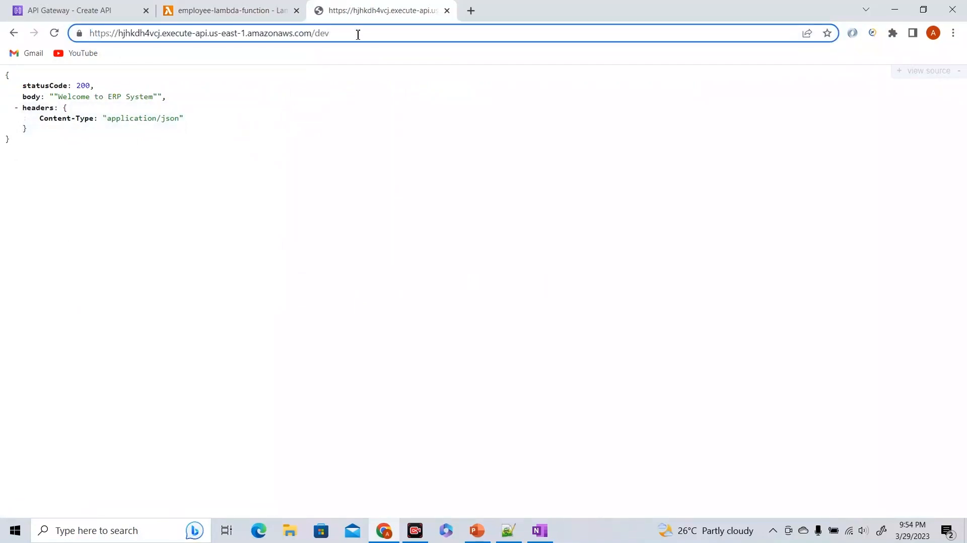
drag(358, 34, 2, 35)
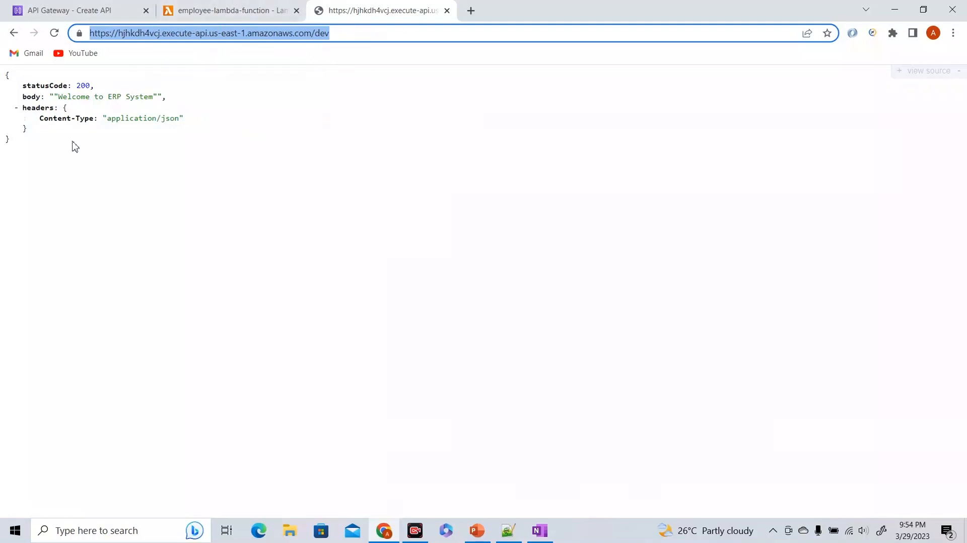
drag(58, 96, 156, 97)
click(237, 99)
- Request the employee resource in the browser by extending the invoke URL to /dev/employee
click(358, 31)
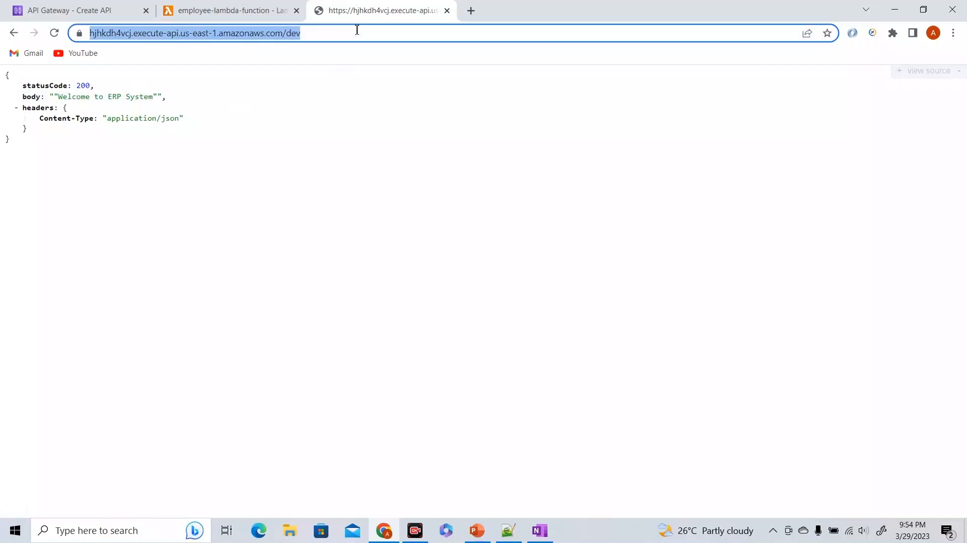
click(357, 30)
text(//)
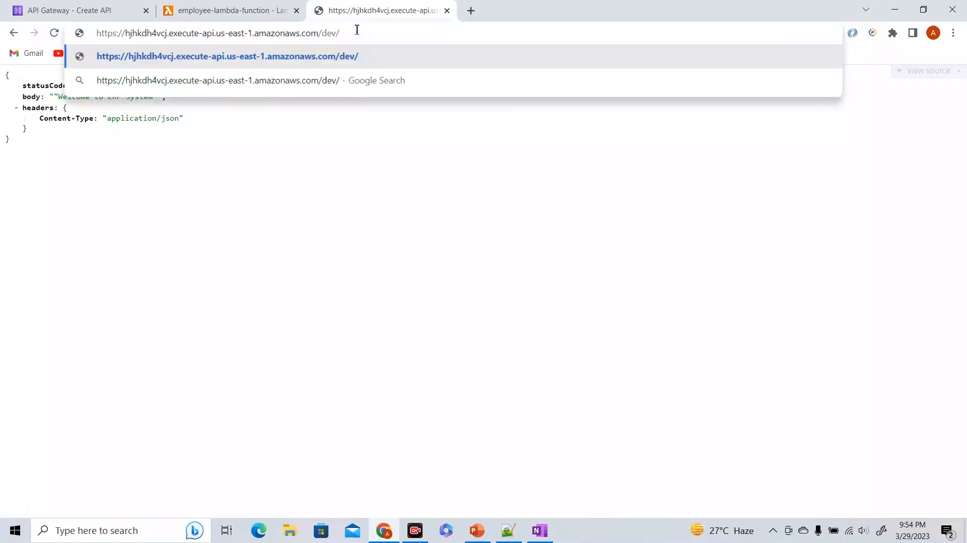
text(employee)
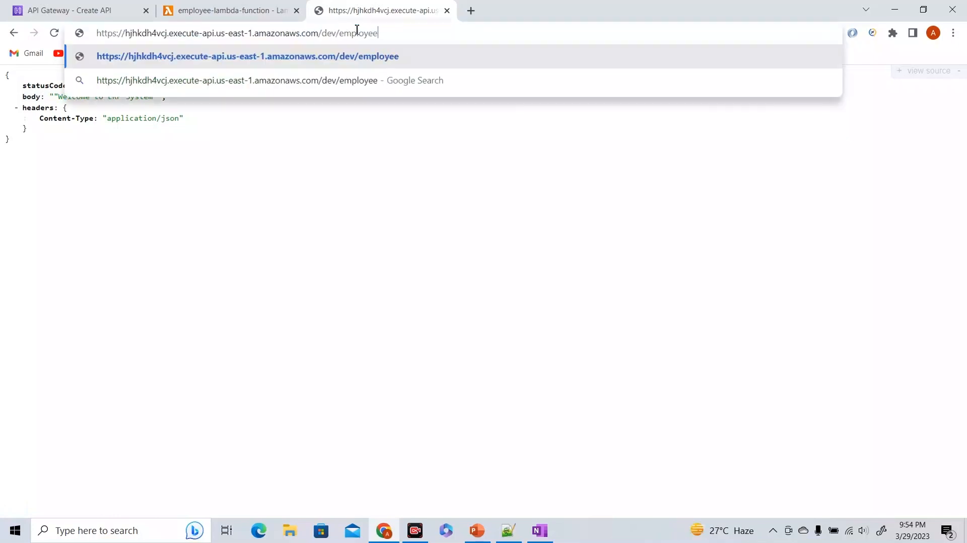
key(Return)
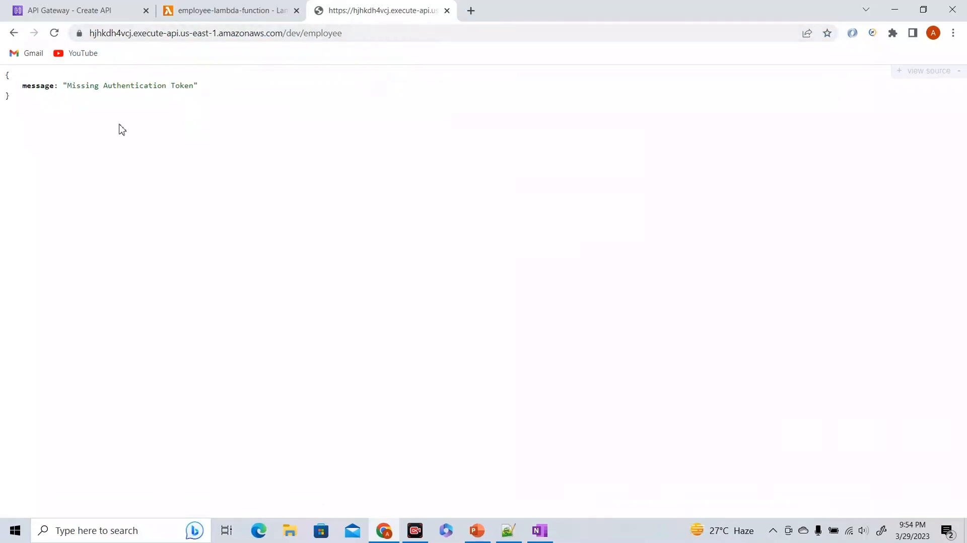
- Remove /employee from the address and request the dev stage's root URL again
click(356, 32)
key(End)
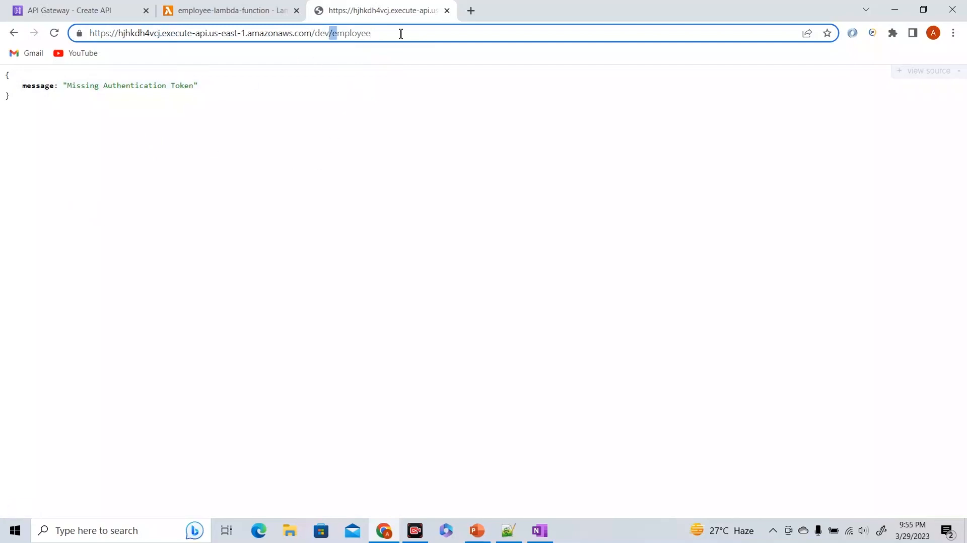
drag(401, 33, 412, 34)
key(BackSpace)
key(Return)
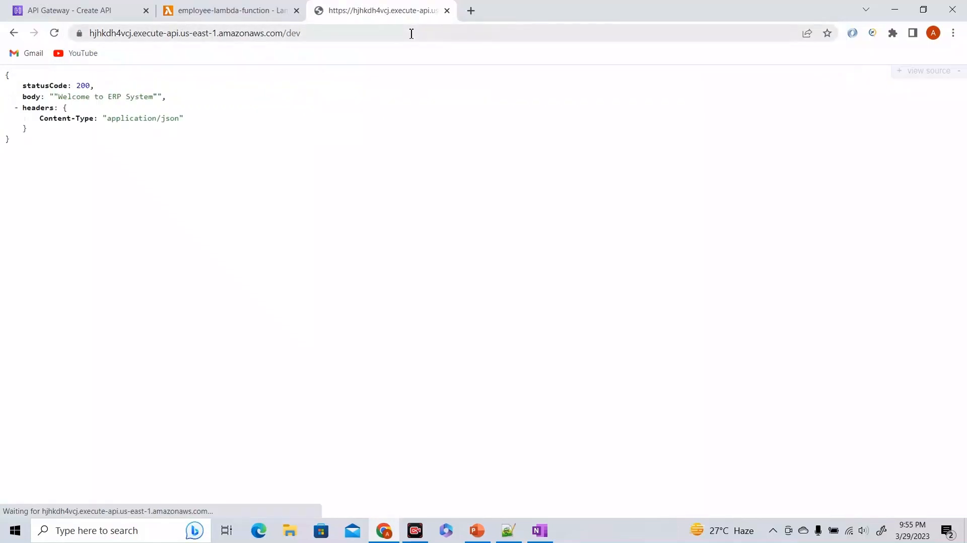
key(ctrl+a)
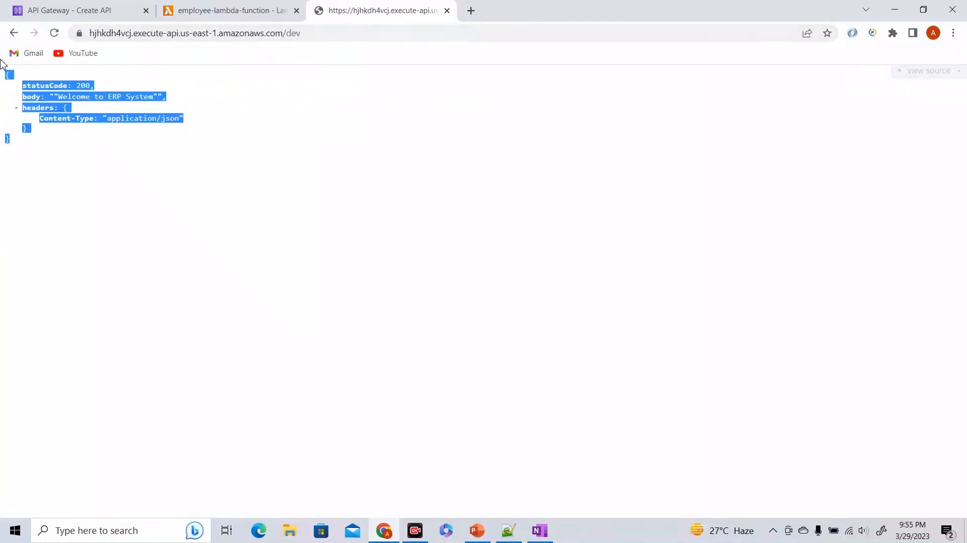
click(197, 220)
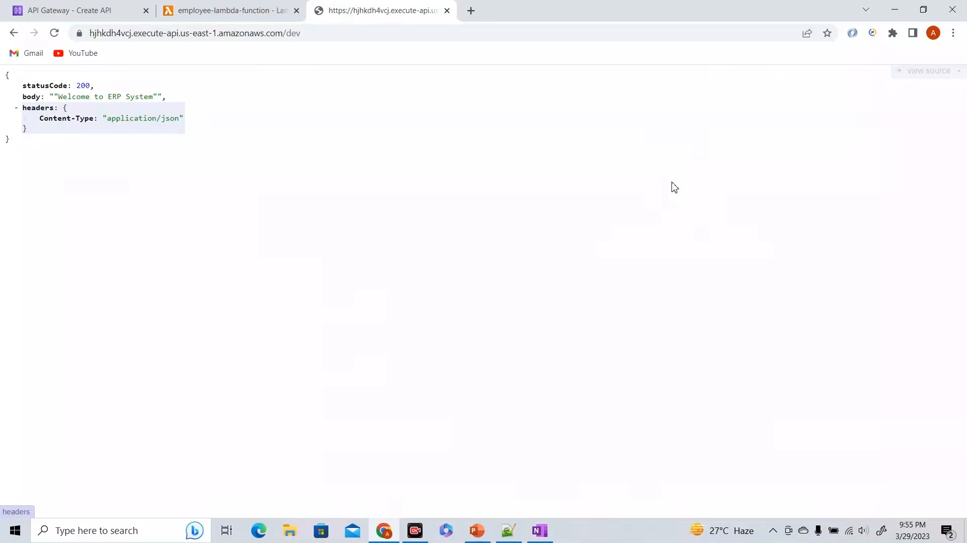
- Examine the dev stage's invoke URL, reload it and review the body text of the JSON response
click(354, 35)
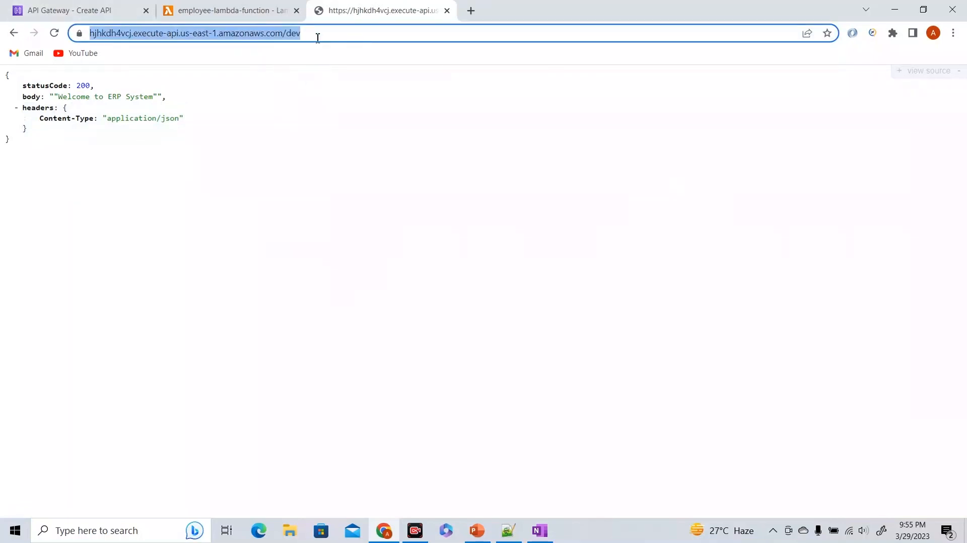
drag(317, 38, 3, 45)
click(339, 38)
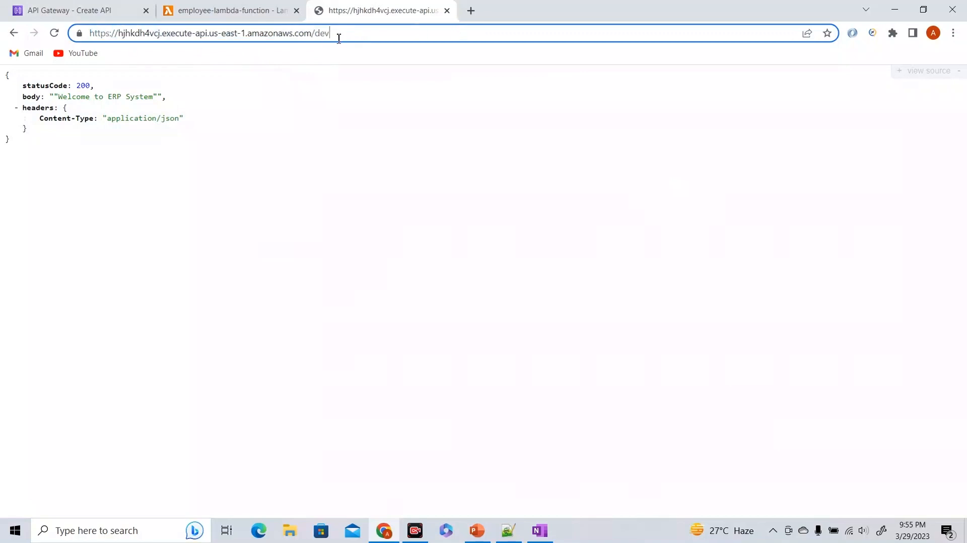
double_click(318, 37)
click(382, 39)
key(Return)
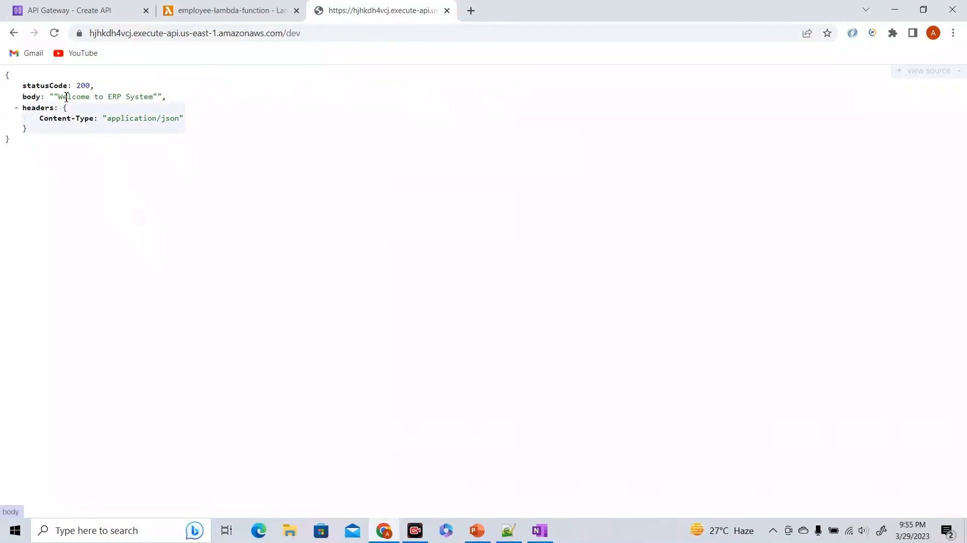
drag(67, 97, 156, 95)
click(156, 95)
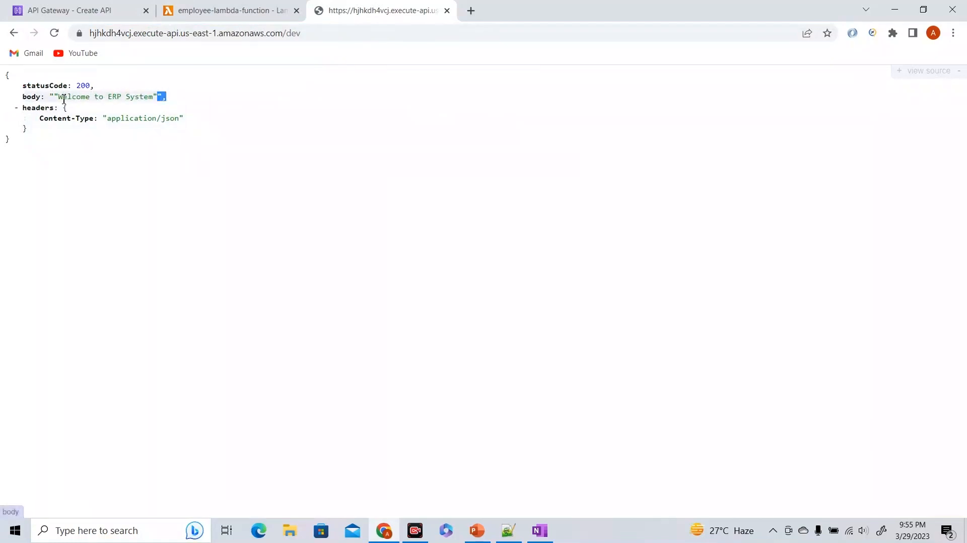
drag(59, 96, 163, 95)
click(157, 96)
- Close the API response page and permanently delete the test-api REST API from API Gateway
click(447, 11)
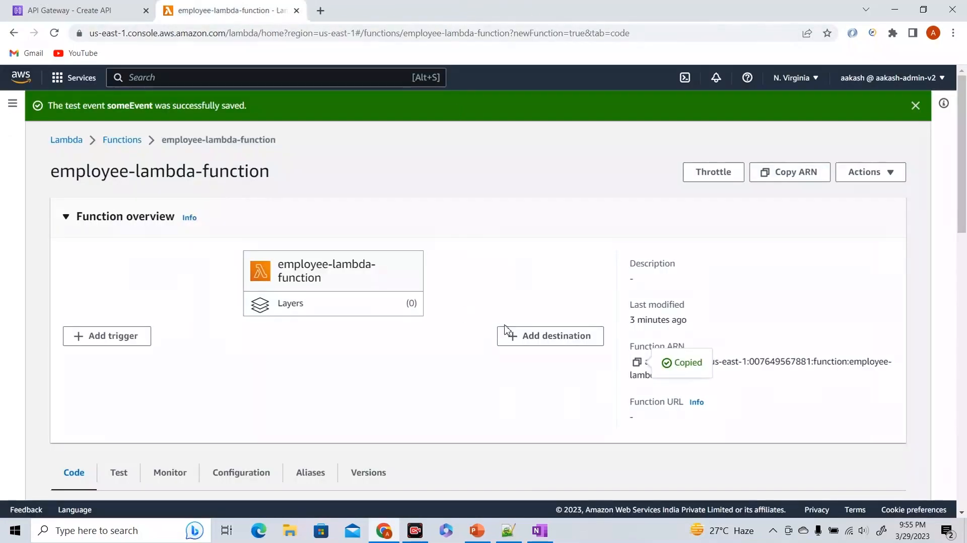
click(106, 10)
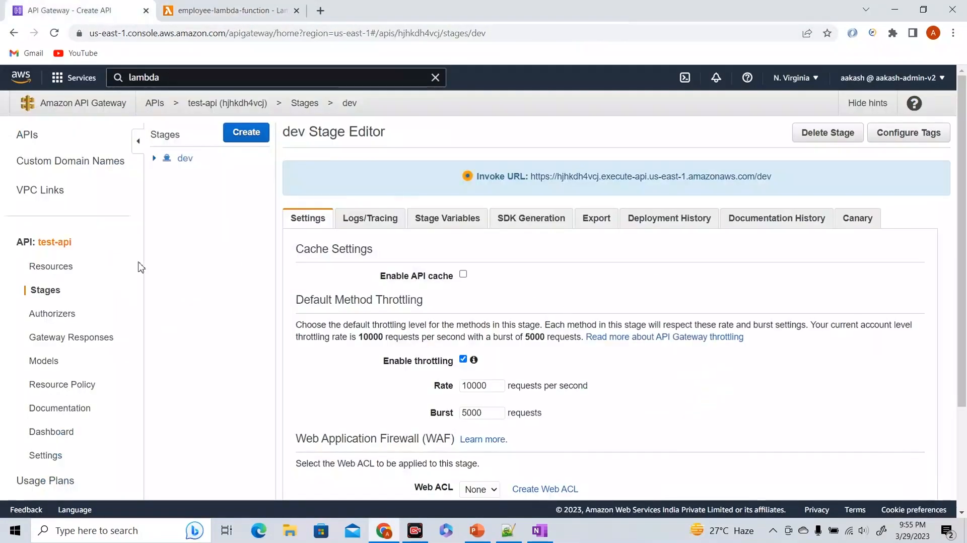
click(155, 103)
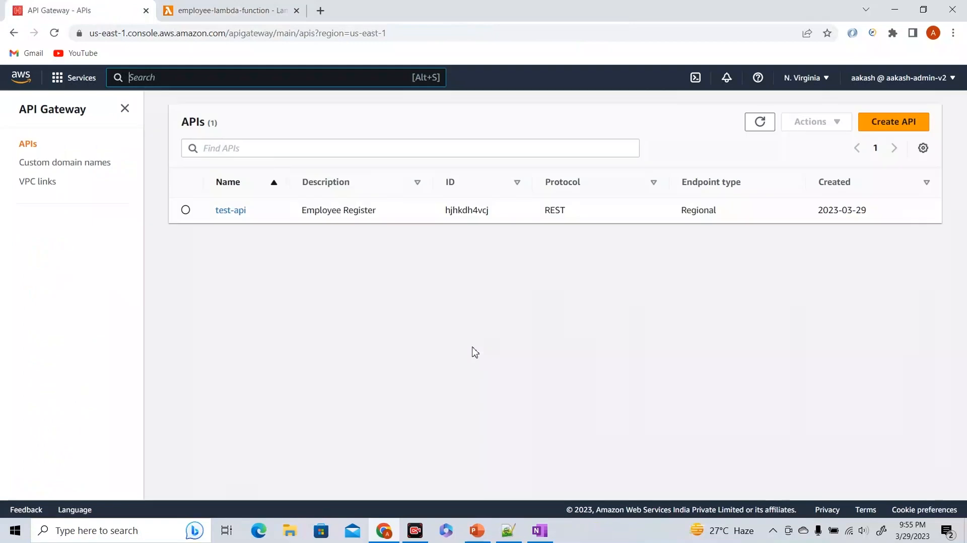
click(186, 210)
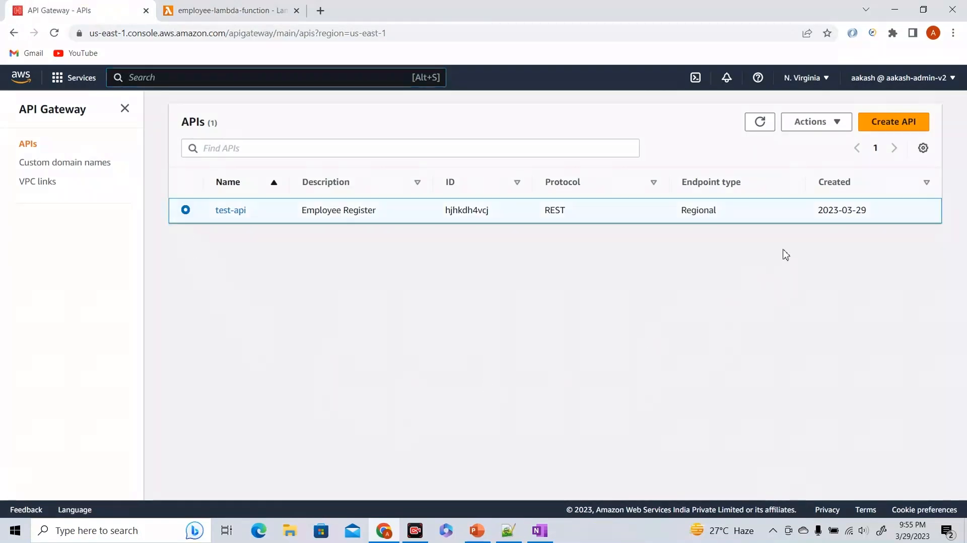
click(834, 122)
click(812, 142)
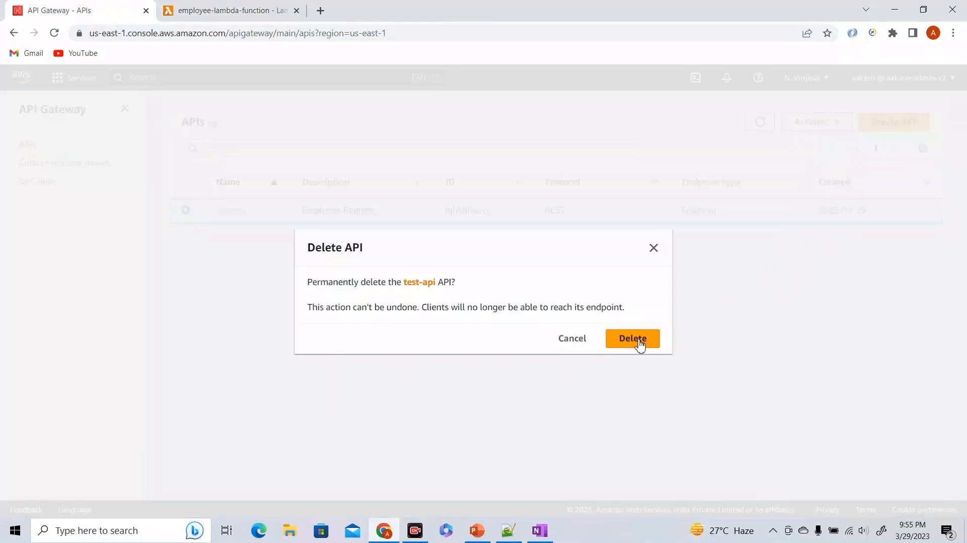
click(636, 343)
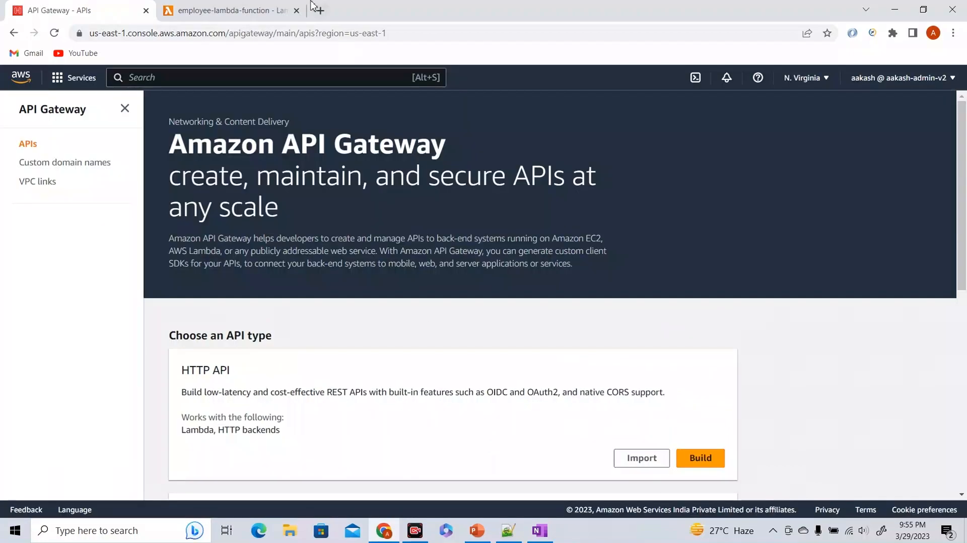
- Leave the employee-lambda-function page and bring up the list of all Lambda functions
click(255, 7)
click(121, 140)
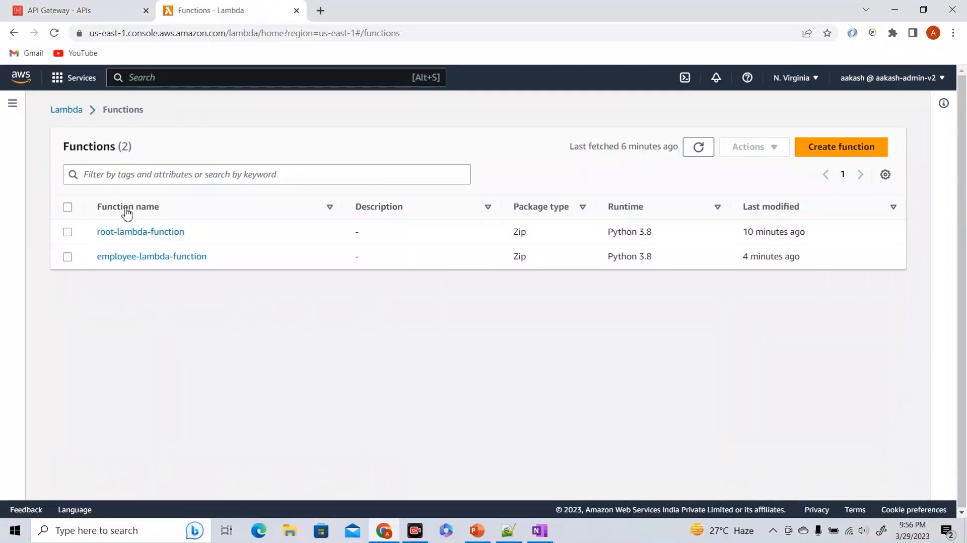
click(88, 77)
click(108, 8)
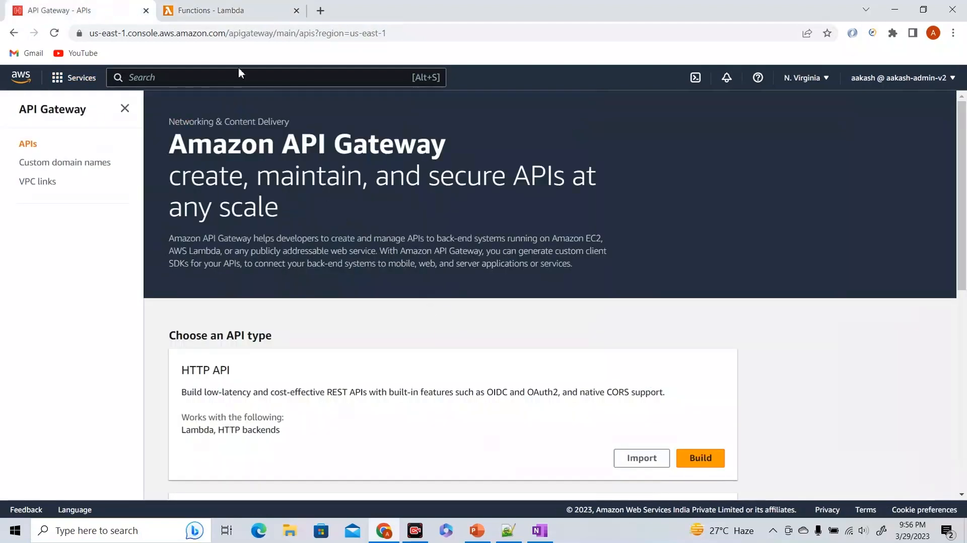
click(230, 10)
click(710, 390)
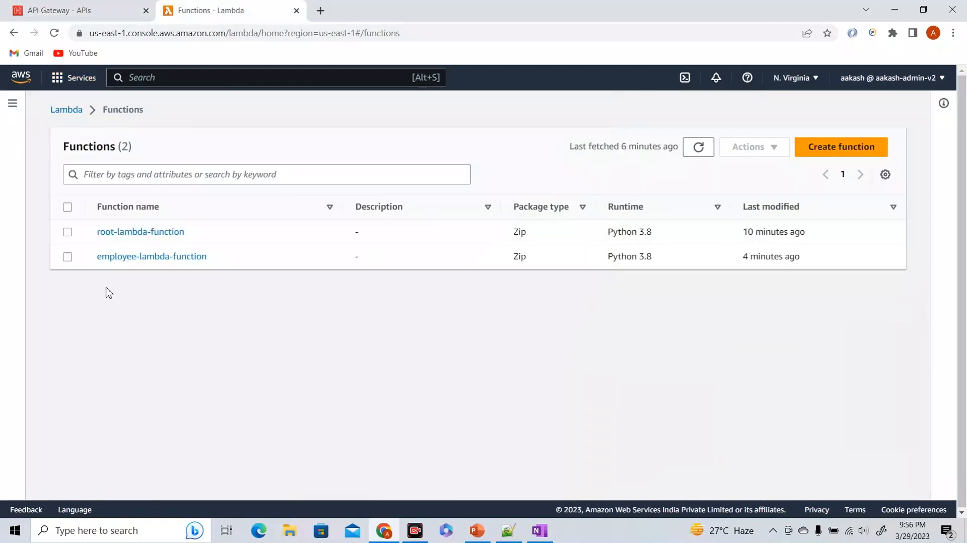
- Delete root-lambda-function and employee-lambda-function together, confirming with the word delete
click(68, 233)
click(68, 257)
click(751, 147)
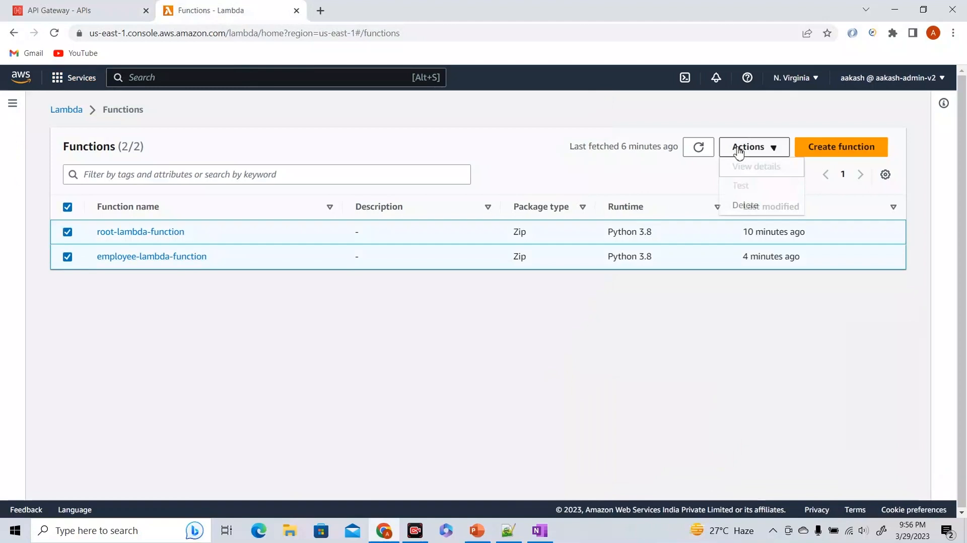
click(746, 204)
click(456, 369)
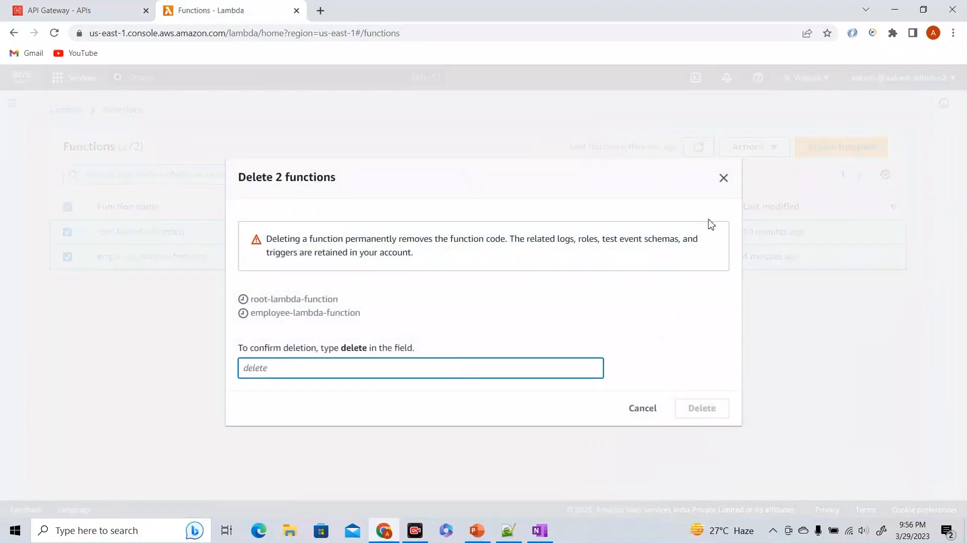
text(delete)
click(698, 418)
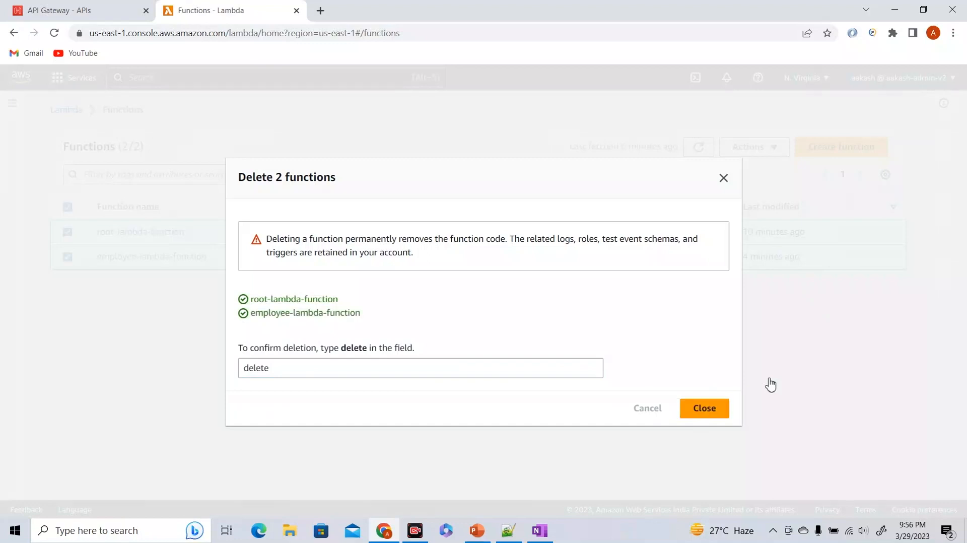
click(711, 416)
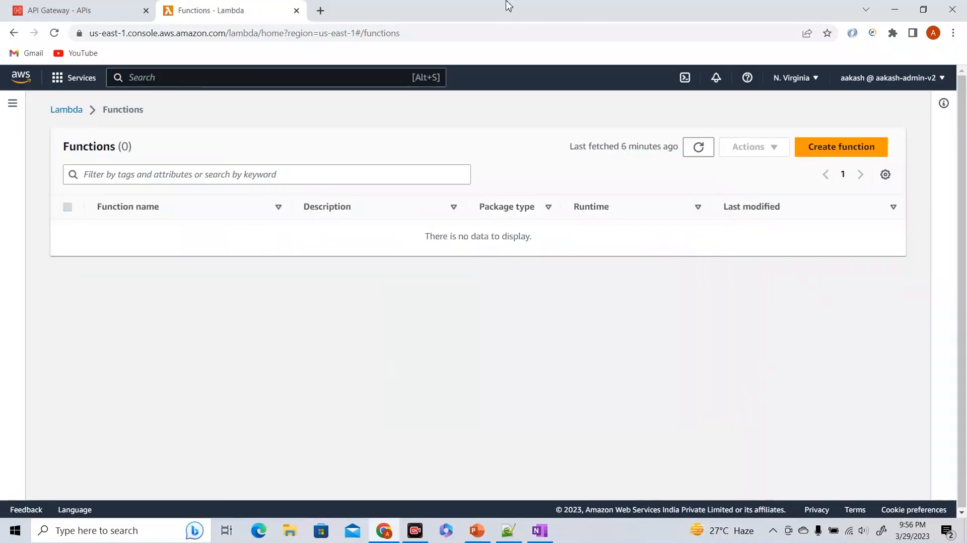
- Switch to the Serverless presentation in PowerPoint and select slide 38, AWS Step Functions
click(477, 530)
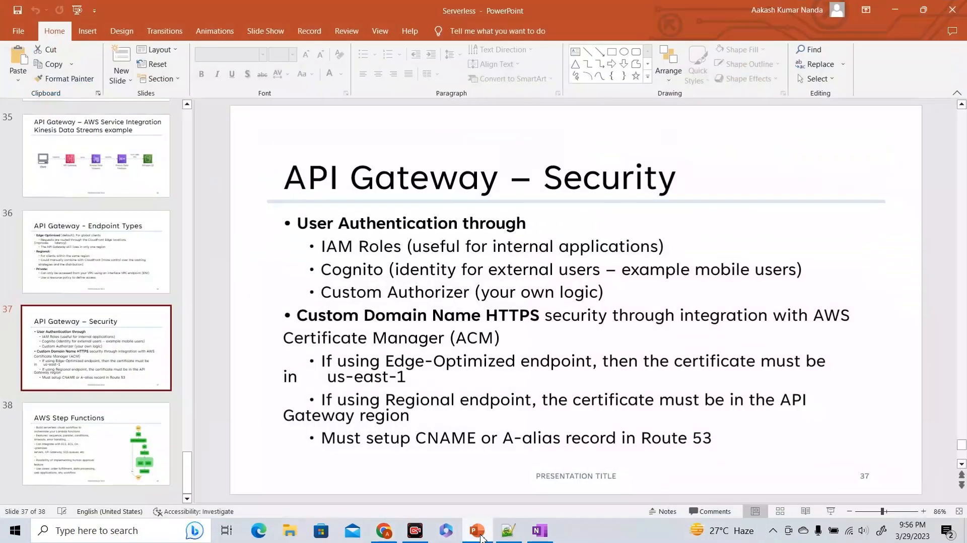
mouse_move(138, 450)
mouse_down()
mouse_move(130, 406)
mouse_move(140, 486)
mouse_move(143, 461)
mouse_up()
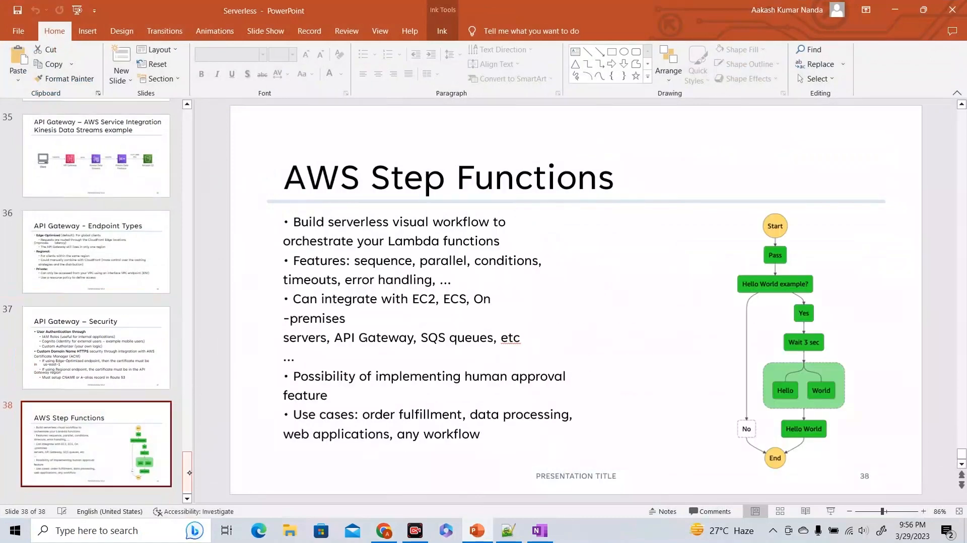
mouse_move(189, 471)
mouse_down()
mouse_move(184, 463)
mouse_move(187, 486)
mouse_up()
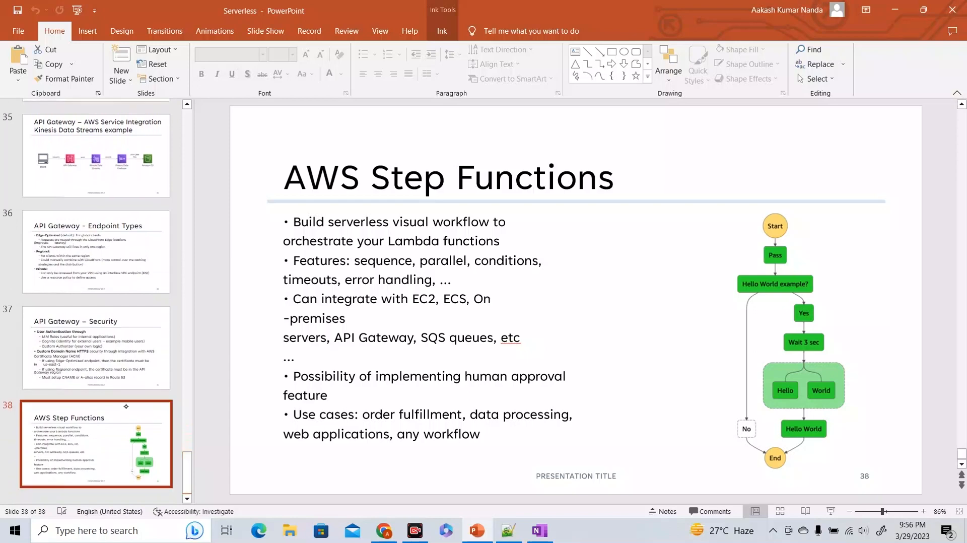
click(93, 351)
click(107, 442)
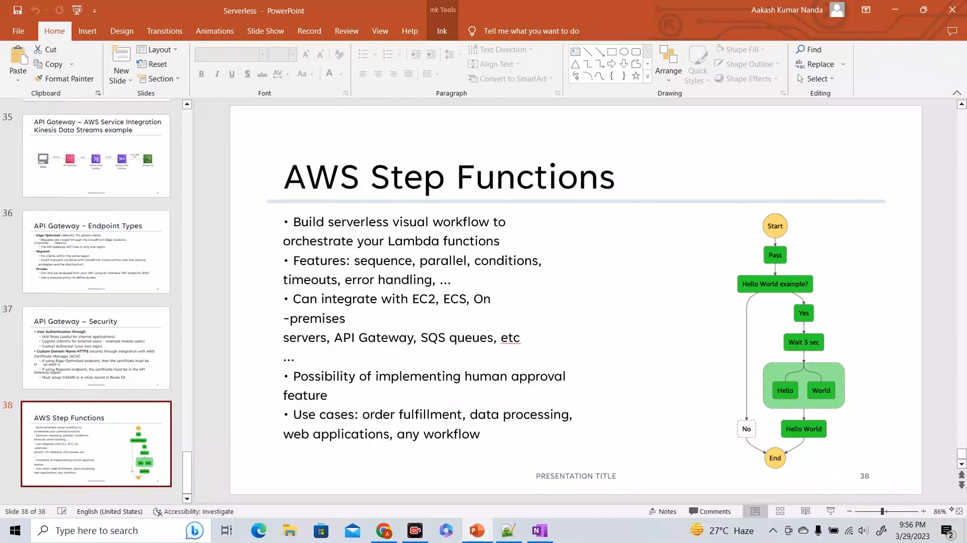
- Start the slide show at the AWS Step Functions slide and underline both lines of the first bullet in red ink
click(831, 511)
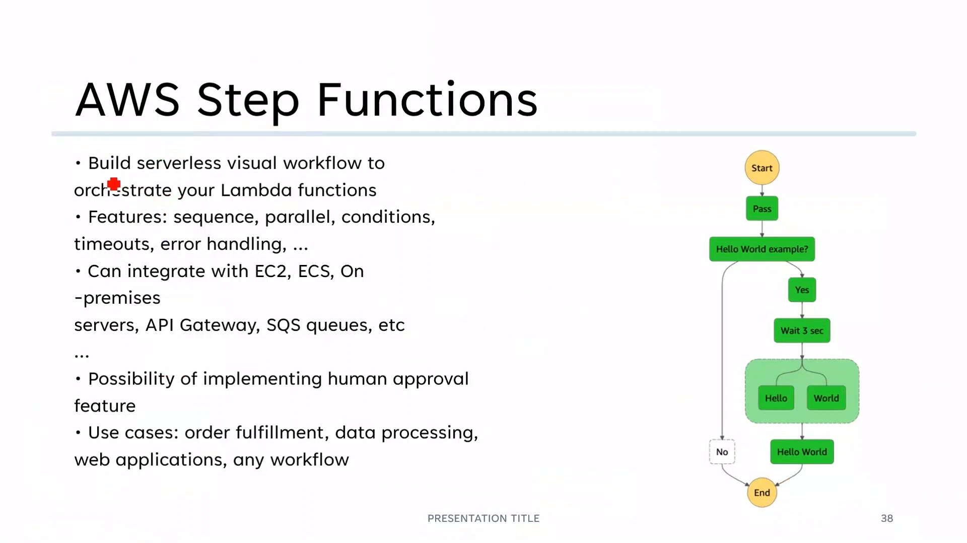
drag(87, 176, 396, 178)
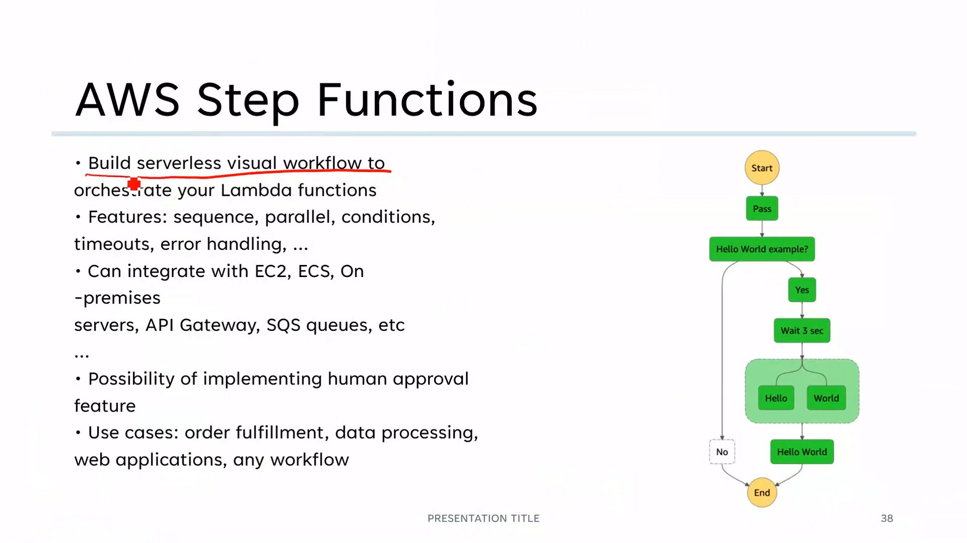
drag(78, 212, 394, 209)
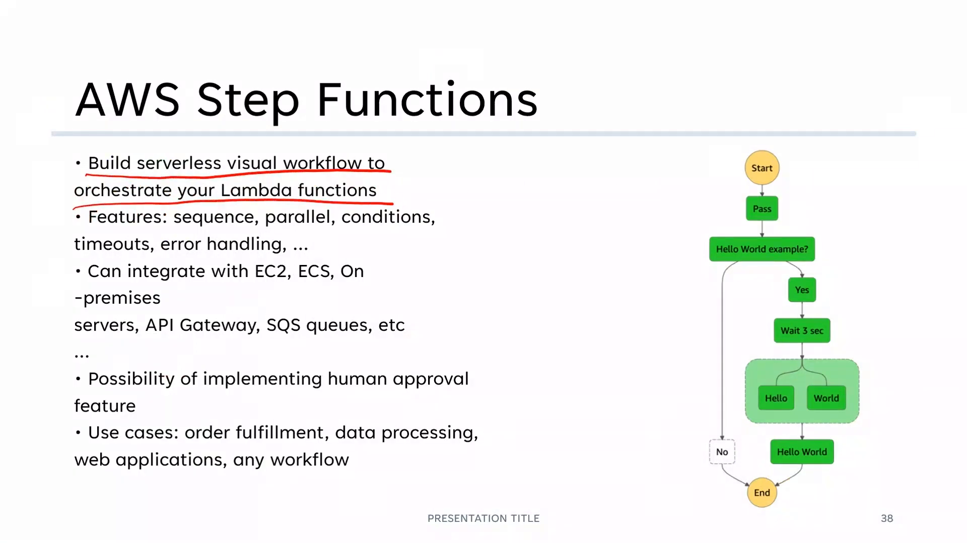